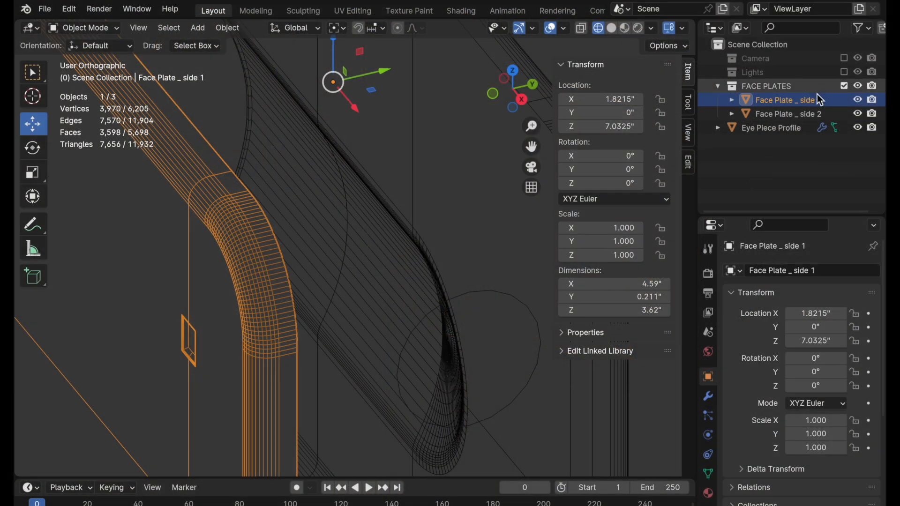
Hide Face Plate _ side 2 and open Face Plate _ side 1 for mesh editing.
{"action": "left_click", "coordinate": [792, 114]}
{"action": "left_click", "coordinate": [858, 113]}
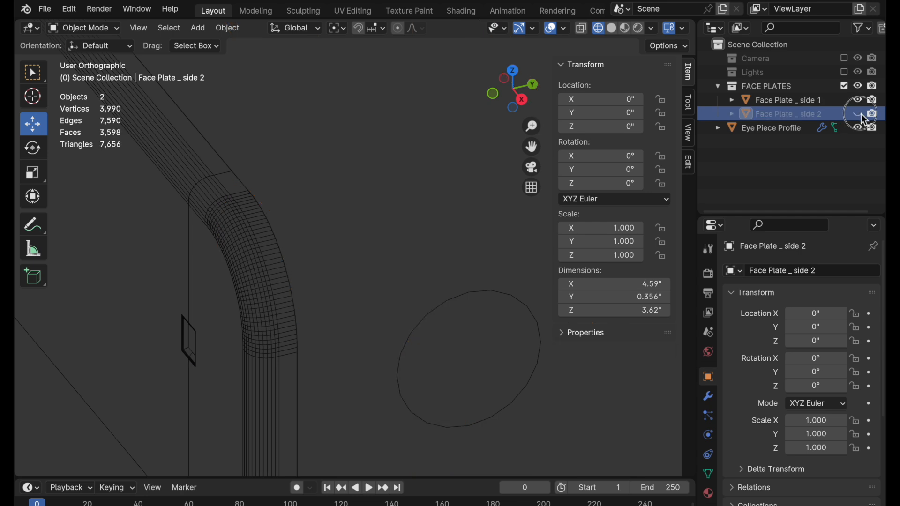
{"action": "left_click", "coordinate": [261, 240]}
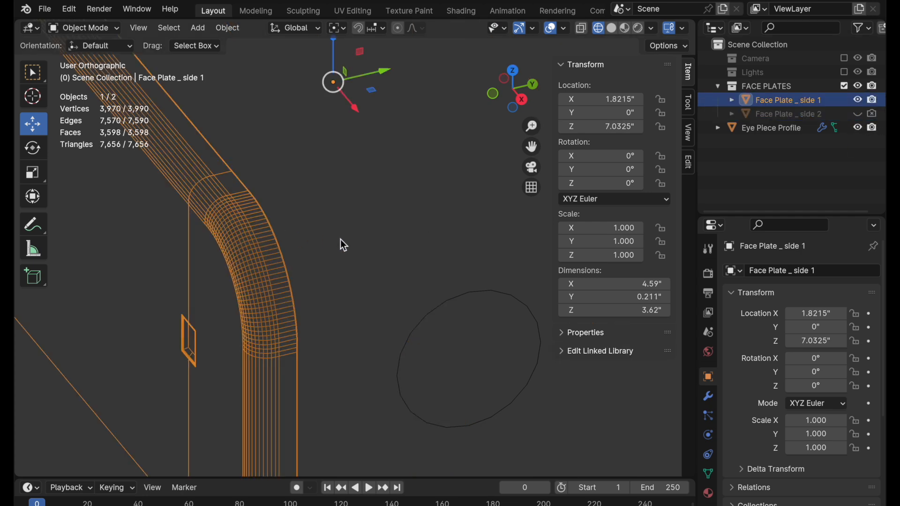
{"action": "key", "text": "Tab"}
Duplicate the face plate's outer edge loop and offset the copy about 0.23" along the Y axis.
{"action": "mouse_move", "coordinate": [351, 232]}
{"action": "middle_mouse_down", "text": "ctrl"}
{"action": "mouse_move", "coordinate": [316, 277]}
{"action": "mouse_move", "coordinate": [355, 272]}
{"action": "mouse_move", "coordinate": [381, 342]}
{"action": "middle_mouse_up", "text": "ctrl"}
{"action": "key", "text": "2"}
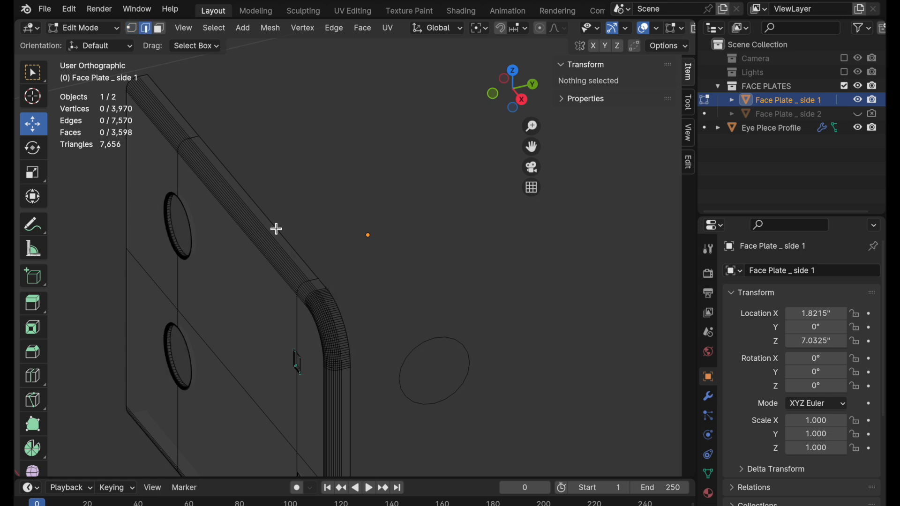
{"action": "left_click", "coordinate": [276, 228], "text": "alt"}
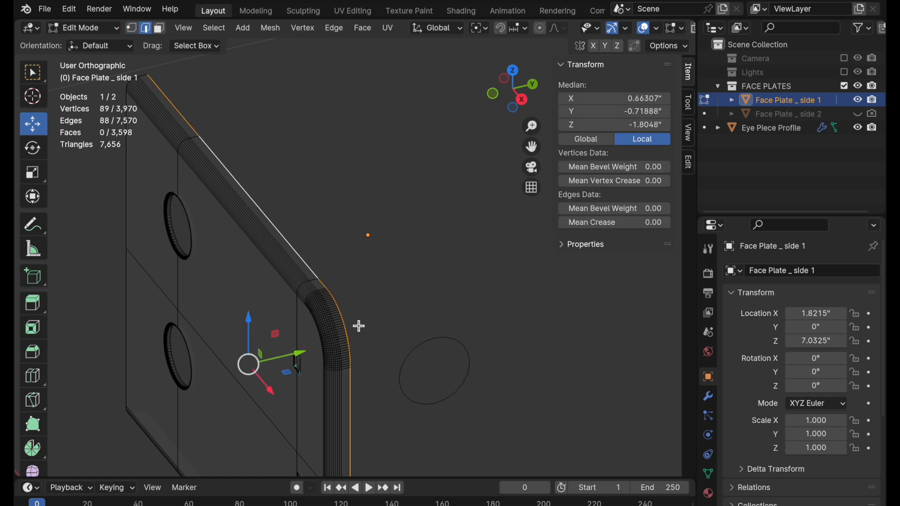
{"action": "key", "text": "shift+d"}
{"action": "key", "text": "y"}
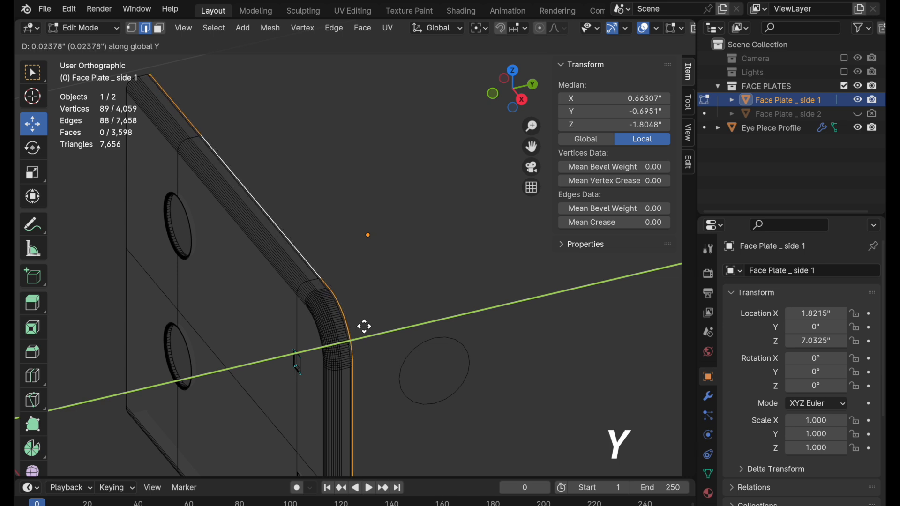
{"action": "left_click", "coordinate": [381, 317]}
{"action": "scroll", "coordinate": [358, 347], "scroll_direction": "up", "scroll_amount": 3}
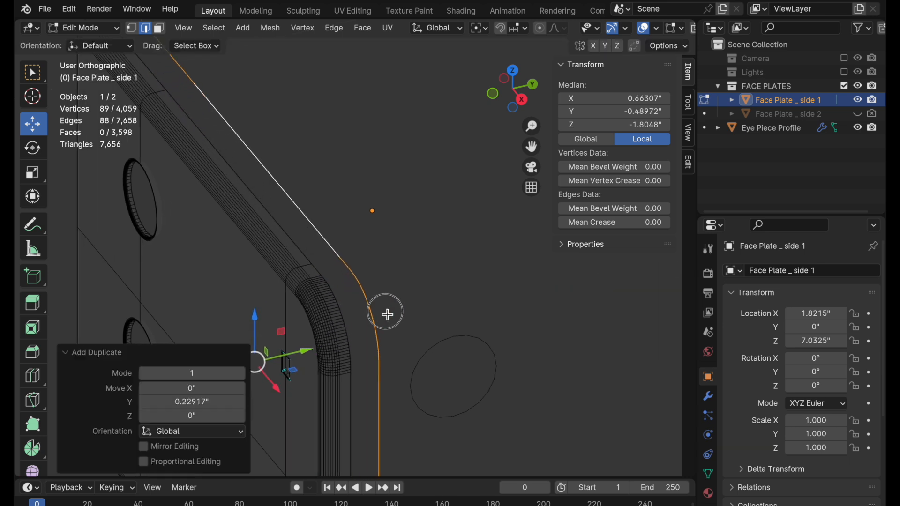
Select the long outermost rim faces along the plate's straight sides, including the short face beside the rounded corner.
{"action": "left_click", "coordinate": [160, 29]}
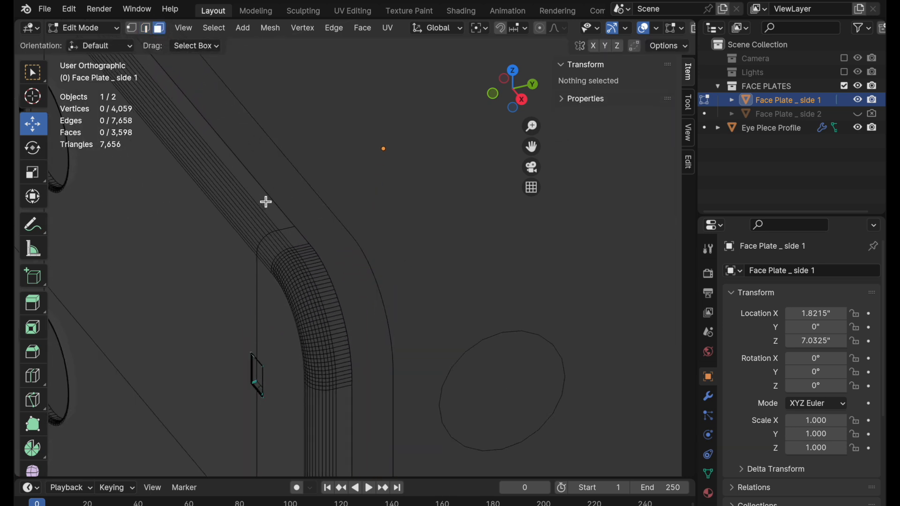
{"action": "left_click", "coordinate": [269, 201]}
{"action": "left_click", "coordinate": [296, 237], "text": "shift"}
{"action": "middle_click_drag", "start_coordinate": [296, 164], "coordinate": [419, 325], "text": "shift"}
{"action": "middle_click_drag", "start_coordinate": [358, 169], "coordinate": [306, 88], "text": "shift"}
{"action": "left_click", "coordinate": [239, 214], "text": "shift"}
{"action": "middle_click_drag", "start_coordinate": [425, 364], "coordinate": [334, 78], "text": "shift"}
{"action": "left_click", "coordinate": [376, 226], "text": "shift"}
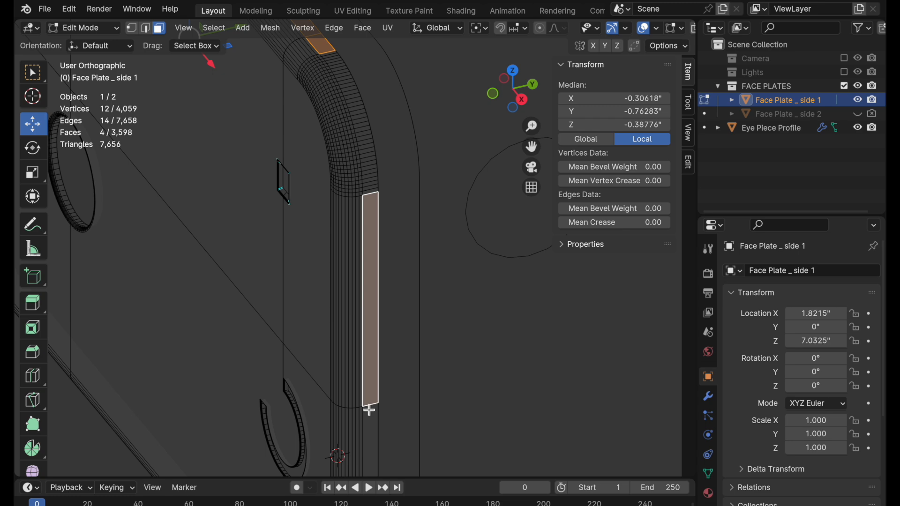
Add the first narrow rim face at each end of the rounded corner to the face selection.
{"action": "middle_click_drag", "start_coordinate": [344, 261], "coordinate": [400, 227]}
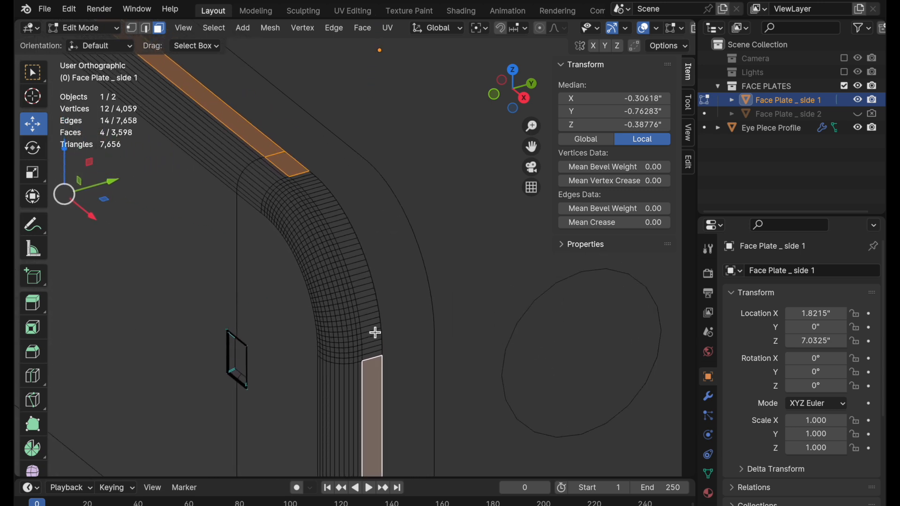
{"action": "middle_click_drag", "start_coordinate": [374, 305], "coordinate": [414, 245], "text": "ctrl"}
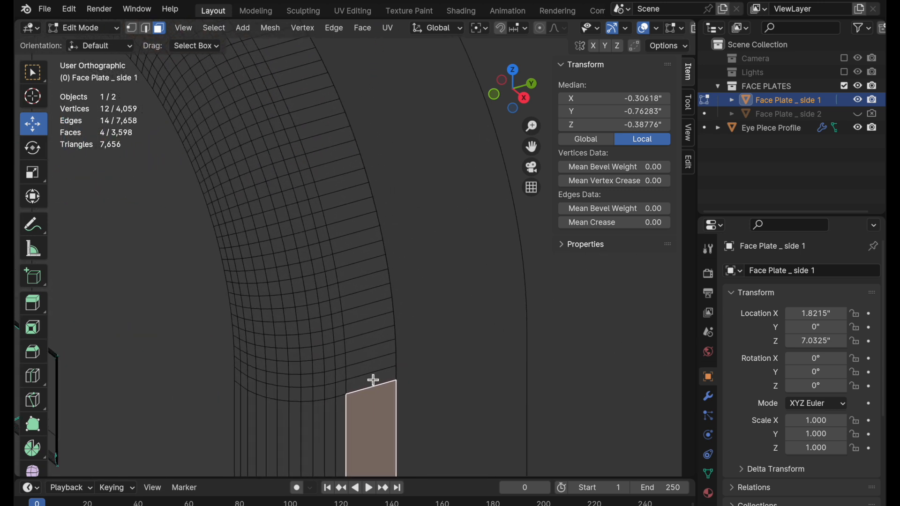
{"action": "left_click", "coordinate": [379, 379], "text": "shift"}
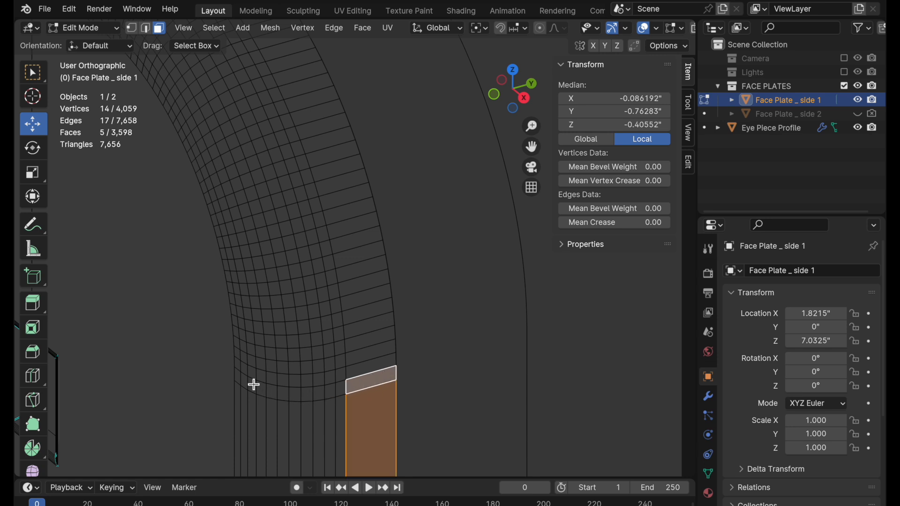
{"action": "middle_click_drag", "start_coordinate": [353, 227], "coordinate": [412, 392], "text": "shift"}
{"action": "middle_click_drag", "start_coordinate": [364, 143], "coordinate": [441, 340], "text": "shift"}
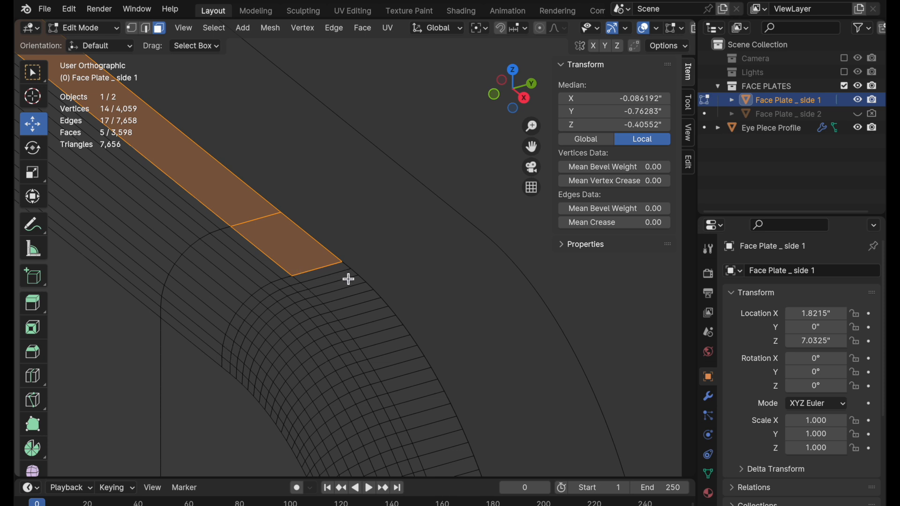
{"action": "left_click", "coordinate": [330, 274], "text": "shift"}
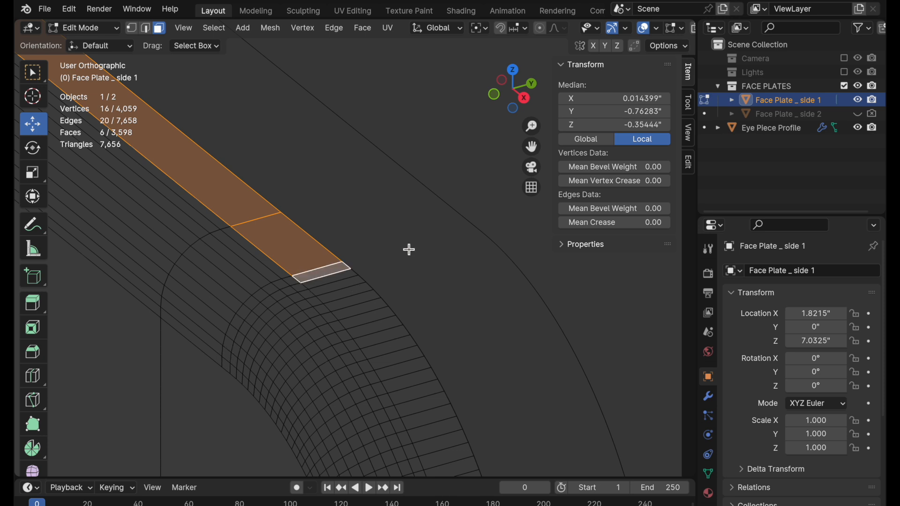
Duplicate the selected rim faces in place and separate the copy into its own object.
{"action": "scroll", "coordinate": [419, 199], "scroll_direction": "down", "scroll_amount": 3}
{"action": "scroll", "coordinate": [384, 235], "scroll_direction": "down", "scroll_amount": 2}
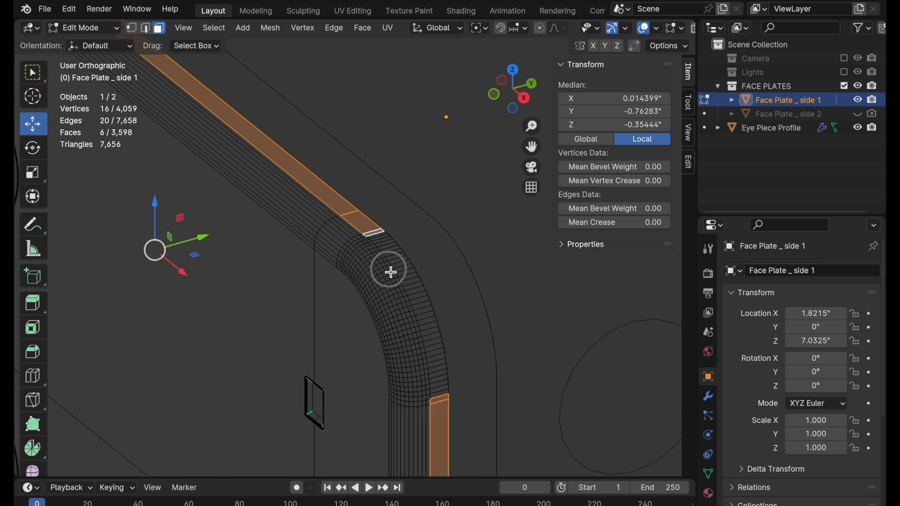
{"action": "scroll", "coordinate": [328, 263], "scroll_direction": "down", "scroll_amount": 1}
{"action": "key", "text": "shift+d"}
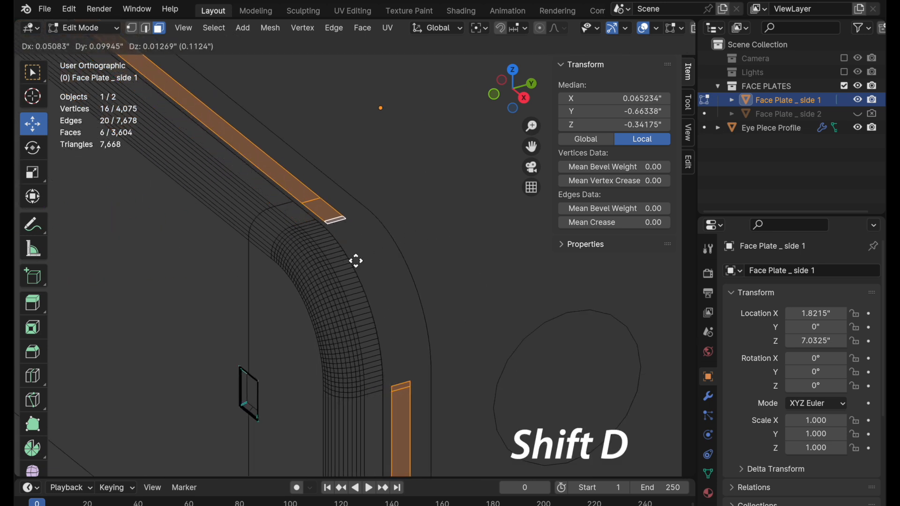
{"action": "key", "text": "Escape"}
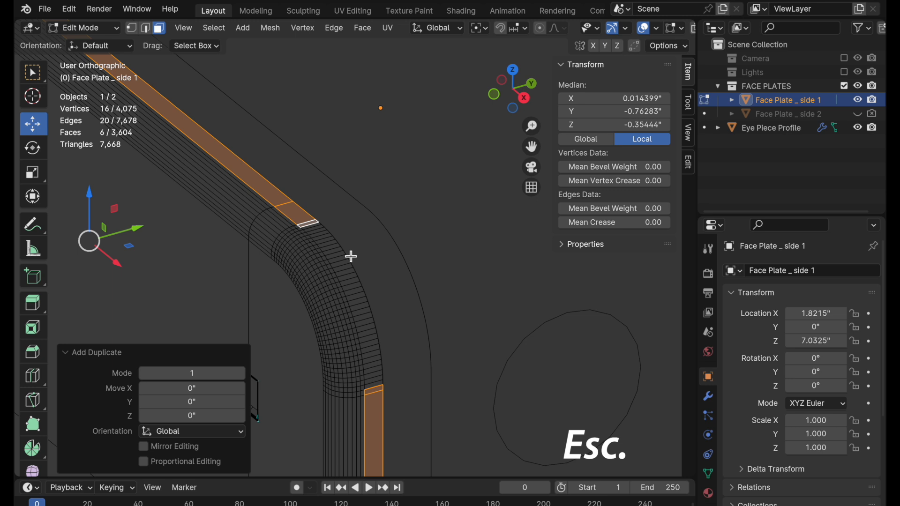
{"action": "key", "text": "p"}
{"action": "left_click", "coordinate": [353, 257]}
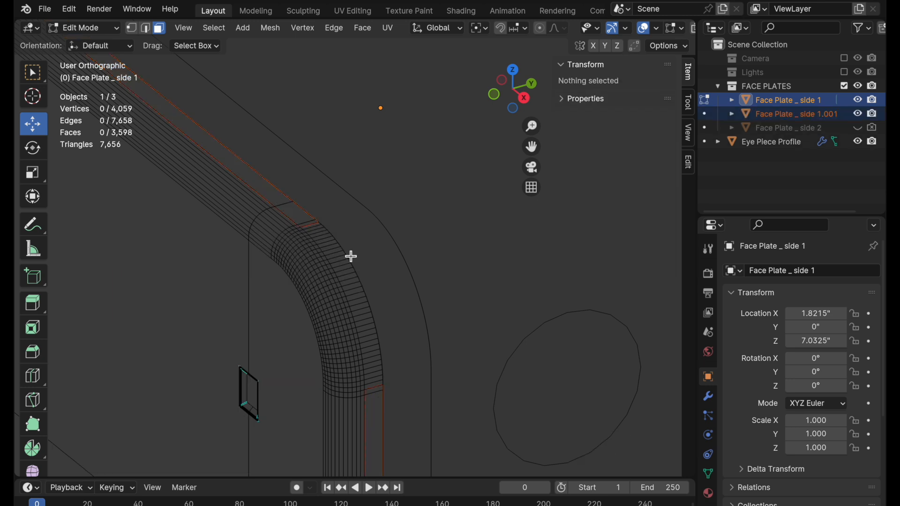
Separate the offset edge loop into its own object and return to Object Mode.
{"action": "left_click", "coordinate": [145, 28]}
{"action": "left_click", "coordinate": [353, 194], "text": "alt"}
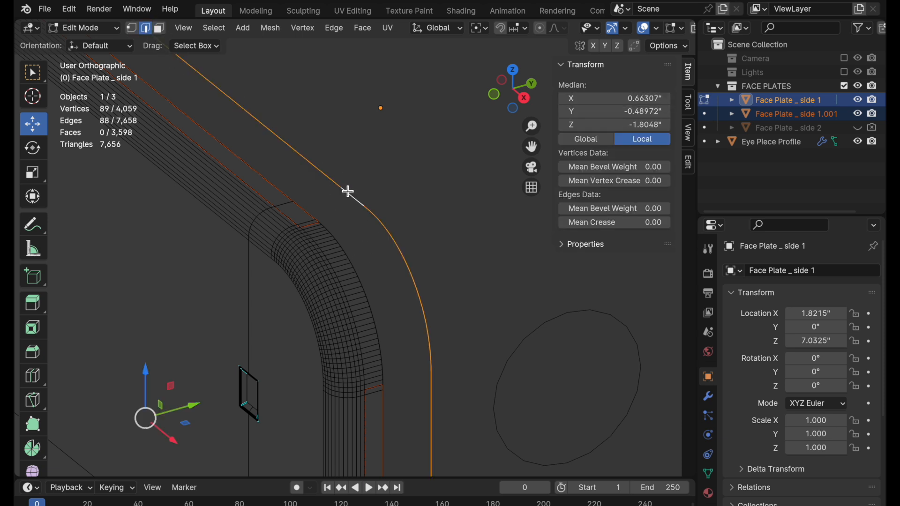
{"action": "key", "text": "p"}
{"action": "left_click", "coordinate": [349, 191]}
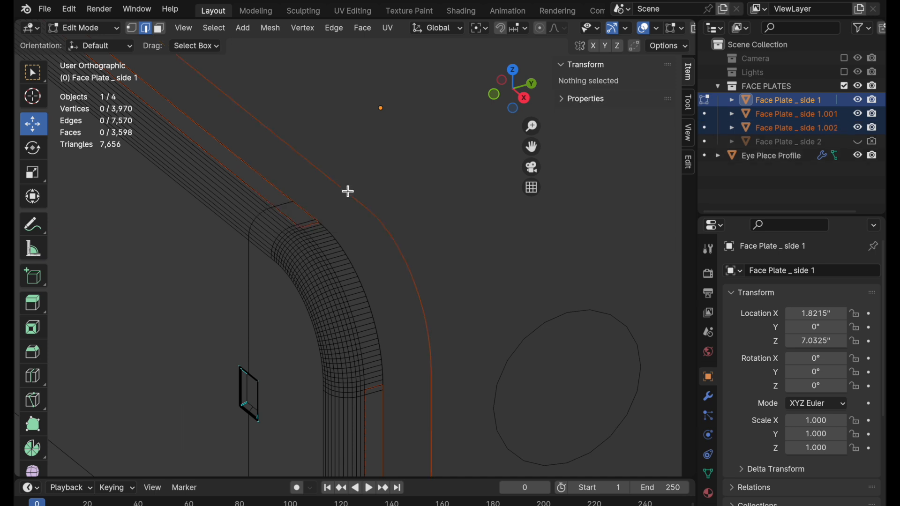
{"action": "key", "text": "Tab"}
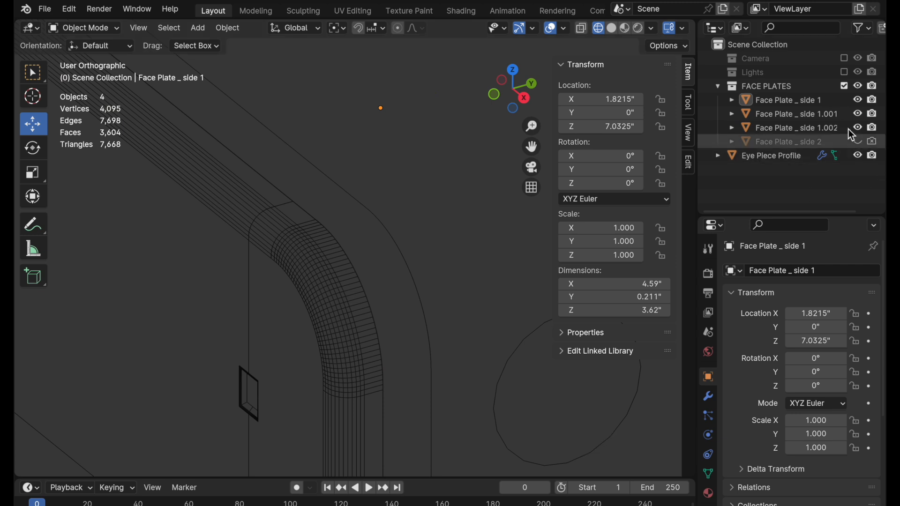
Move the two separated objects into the Scene Collection and exclude the FACE PLATES collection from the view layer.
{"action": "left_click", "coordinate": [808, 117]}
{"action": "left_click", "coordinate": [810, 128], "text": "shift"}
{"action": "left_click_drag", "start_coordinate": [770, 118], "coordinate": [760, 44]}
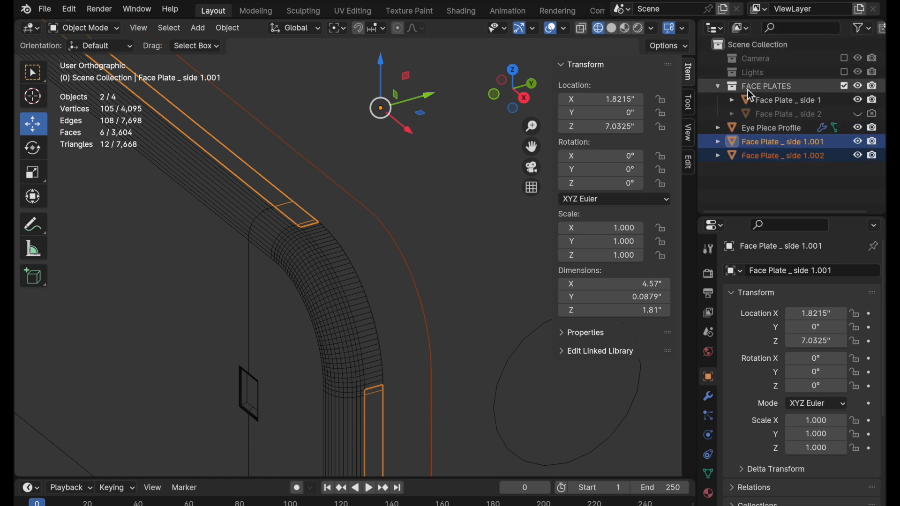
{"action": "left_click", "coordinate": [845, 86]}
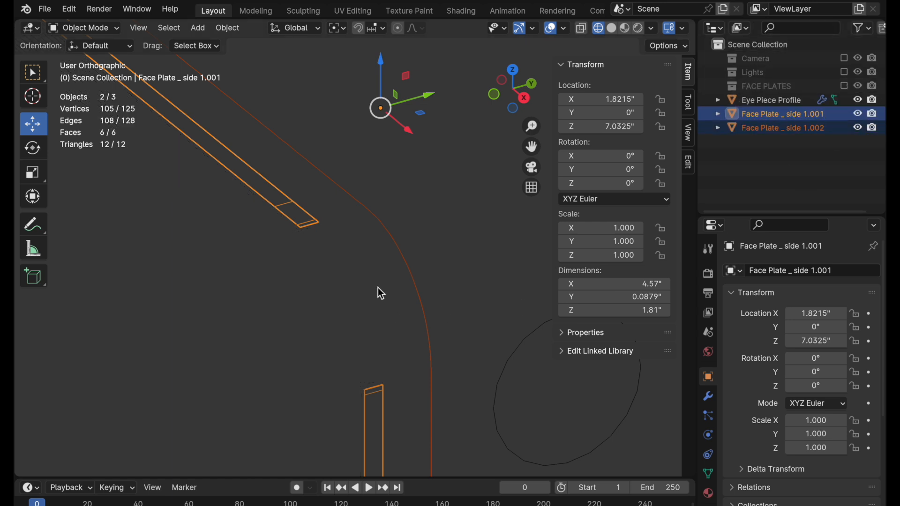
Rename the separated rim-face object to CENTER.
{"action": "left_click", "coordinate": [313, 232]}
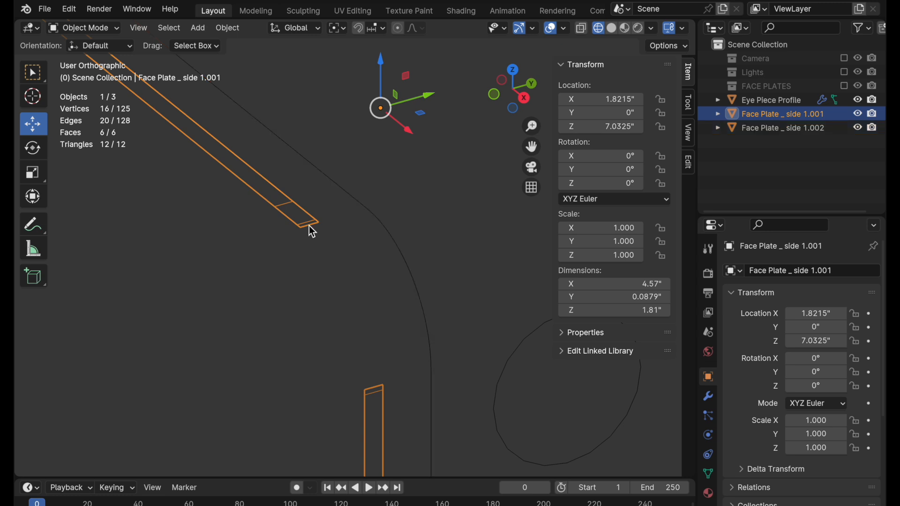
{"action": "right_click", "coordinate": [312, 228]}
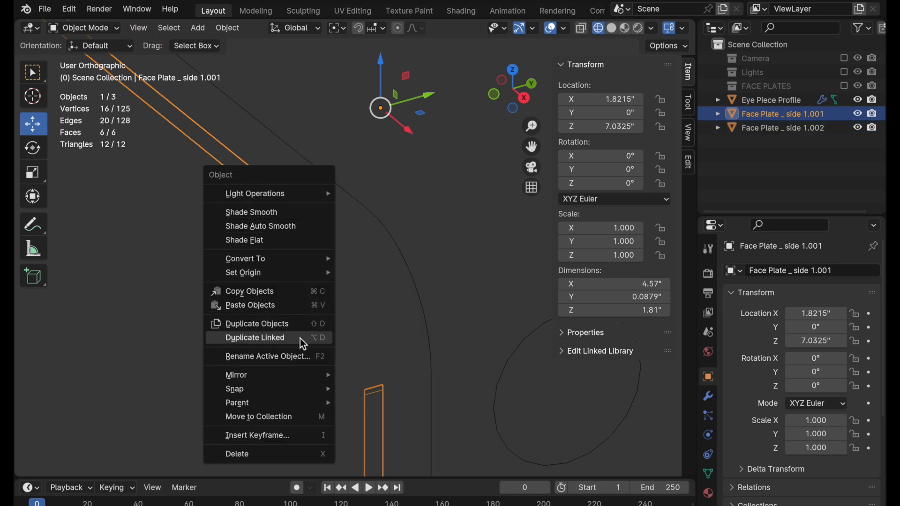
{"action": "left_click", "coordinate": [303, 359]}
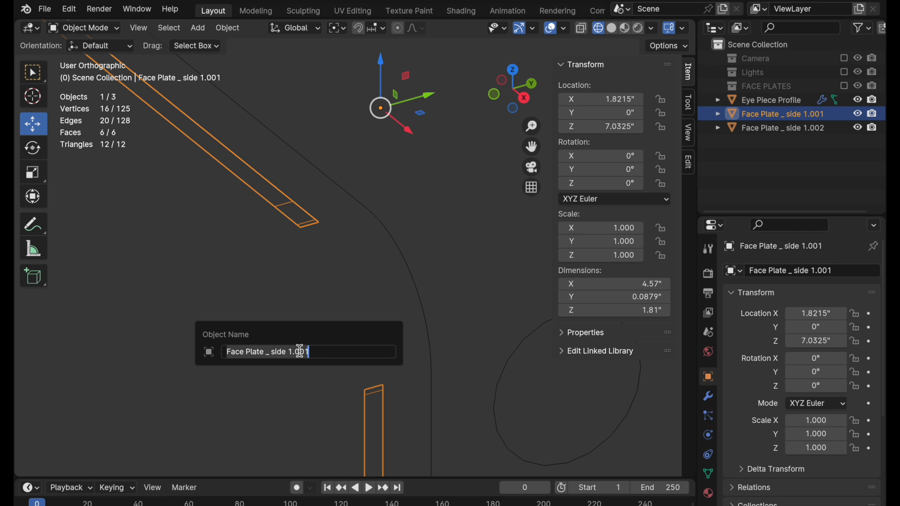
{"action": "type", "text": "CENTER"}
{"action": "key", "text": "Return"}
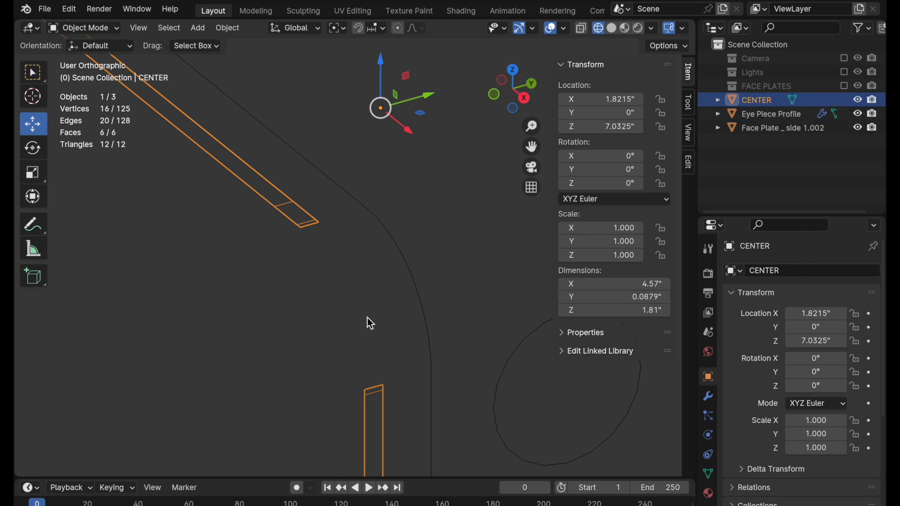
Rename the separated edge-loop object to PROFILE.
{"action": "left_click", "coordinate": [416, 288]}
{"action": "right_click", "coordinate": [415, 286]}
{"action": "left_click", "coordinate": [415, 286]}
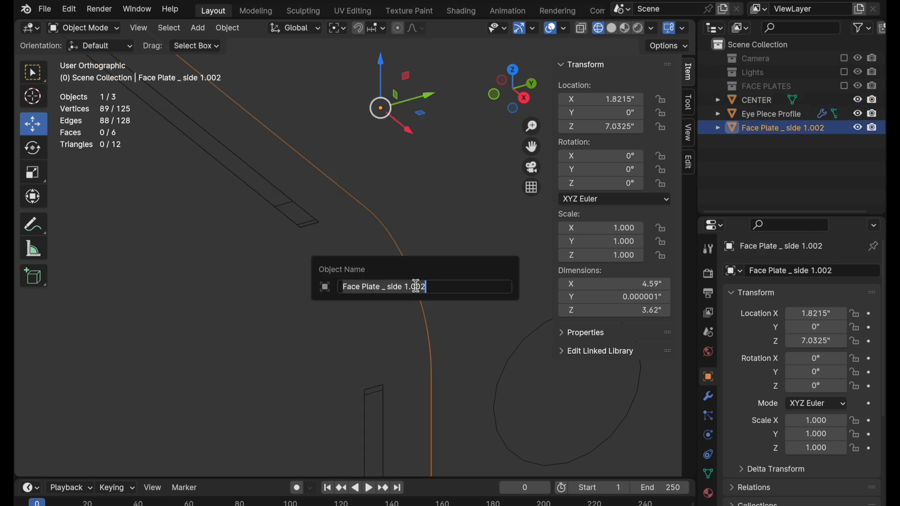
{"action": "type", "text": "PROFILE"}
{"action": "key", "text": "Return"}
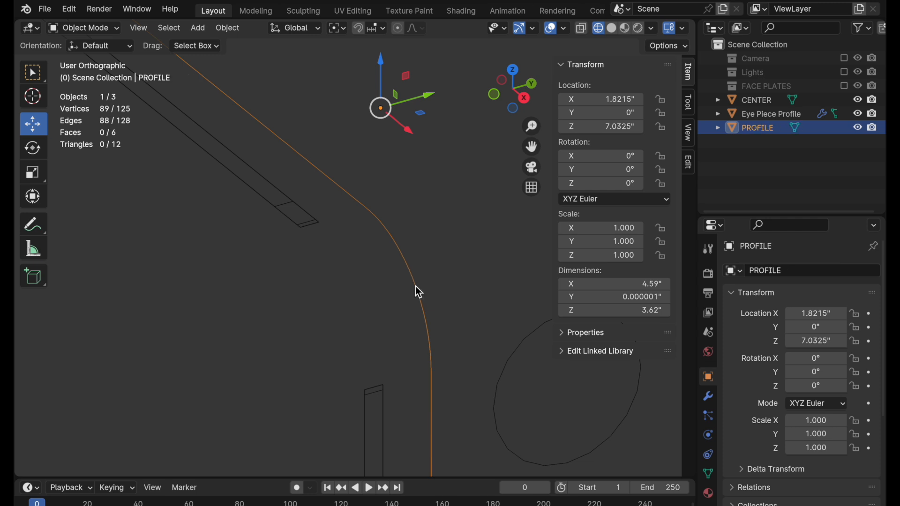
Dissolve the three extra cross edges near the strip ends of the CENTER object.
{"action": "left_click", "coordinate": [314, 229]}
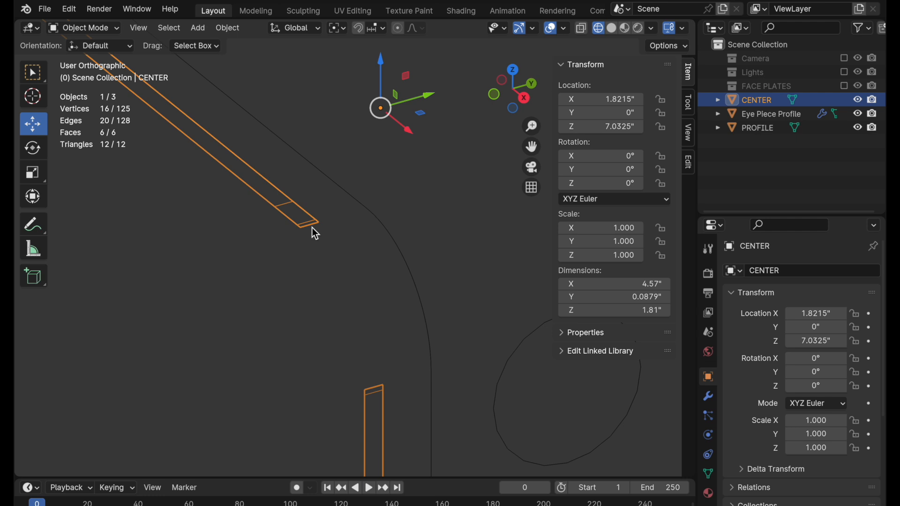
{"action": "key", "text": "Tab"}
{"action": "scroll", "coordinate": [348, 364], "scroll_direction": "up", "scroll_amount": 2}
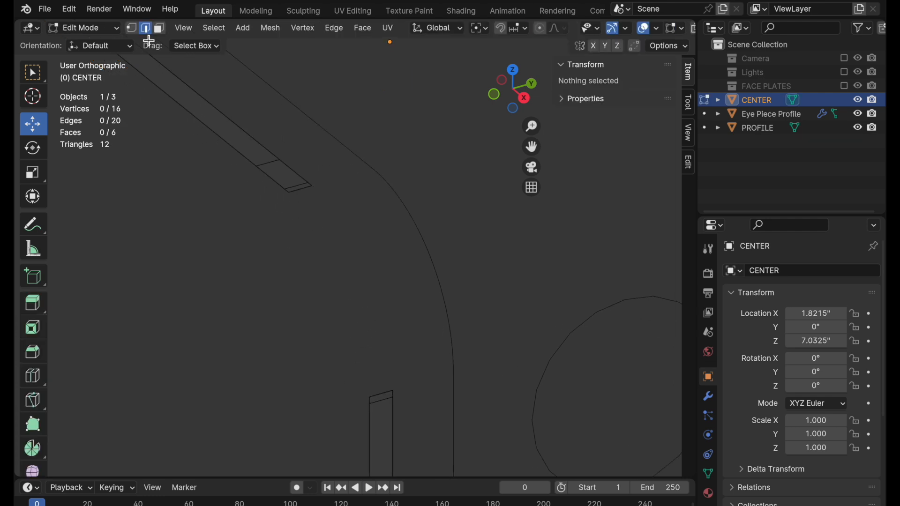
{"action": "left_click", "coordinate": [273, 165]}
{"action": "left_click", "coordinate": [303, 186], "text": "shift"}
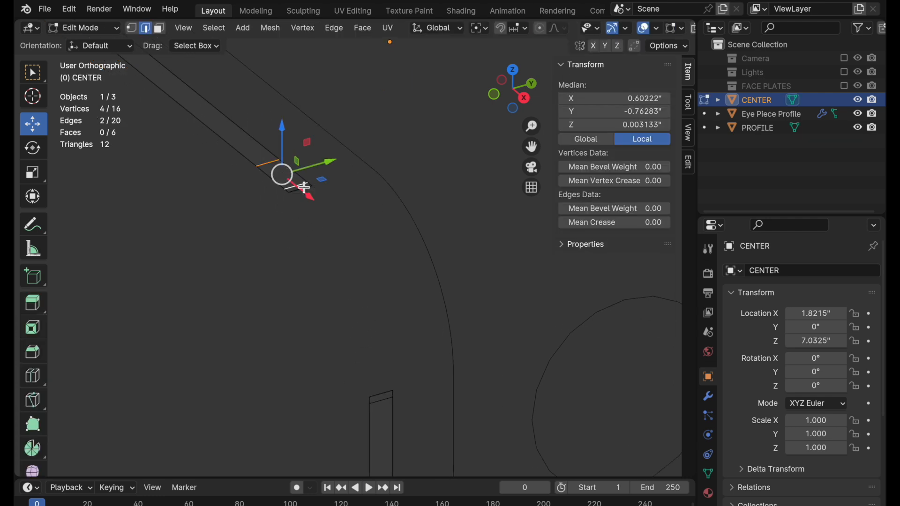
{"action": "left_click", "coordinate": [386, 402], "text": "shift"}
{"action": "key", "text": "ctrl+e"}
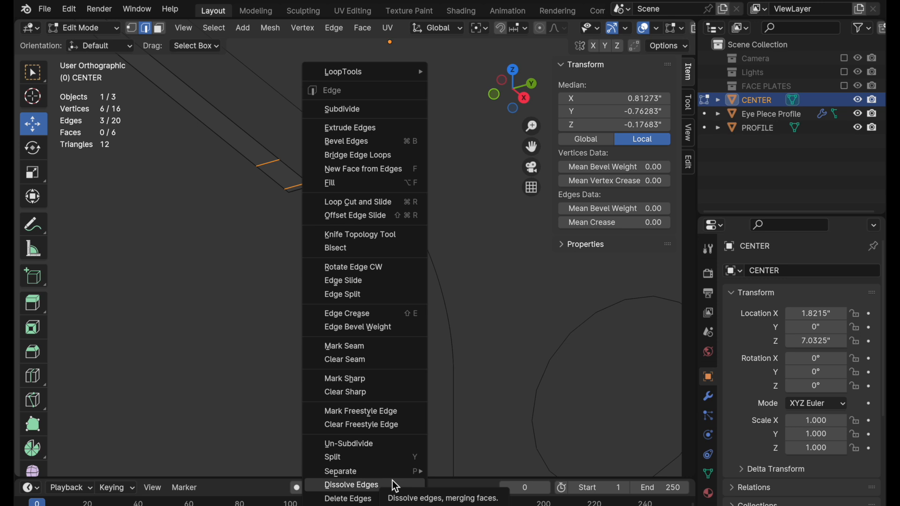
{"action": "left_click", "coordinate": [392, 484]}
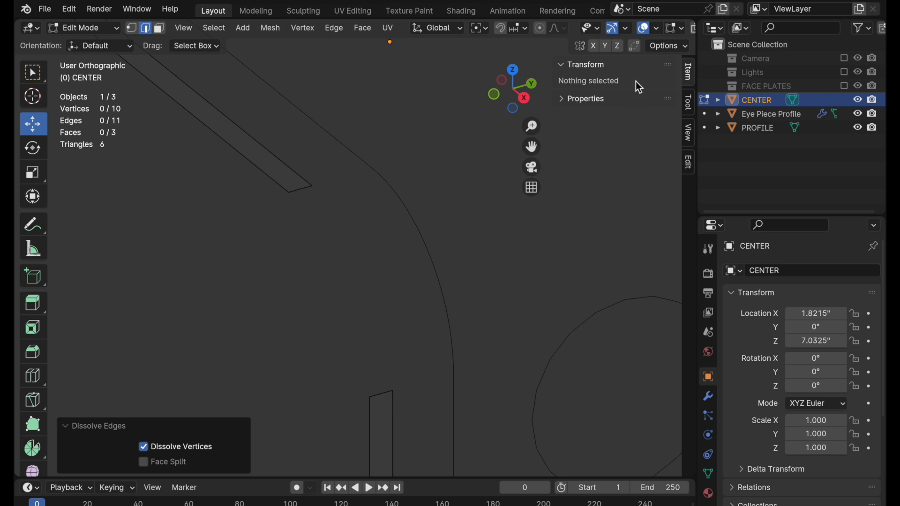
Set the viewport's wireframe colour to Random so the objects' outlines can be told apart.
{"action": "left_click", "coordinate": [655, 30]}
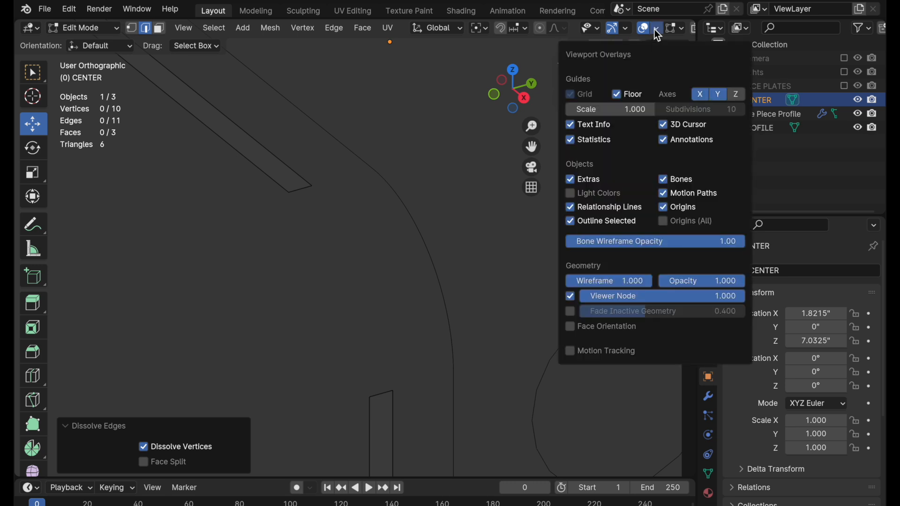
{"action": "left_click", "coordinate": [654, 29]}
{"action": "scroll", "coordinate": [655, 29], "scroll_direction": "down", "scroll_amount": 5}
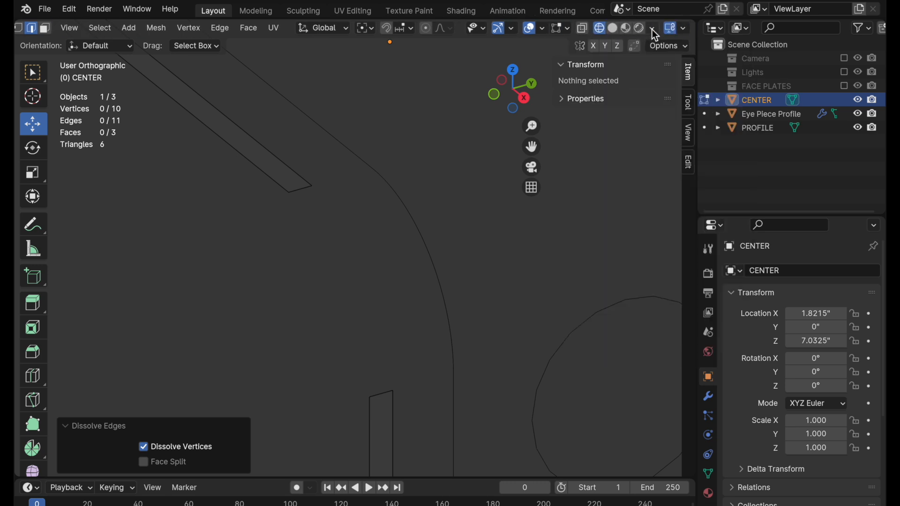
{"action": "left_click", "coordinate": [654, 29]}
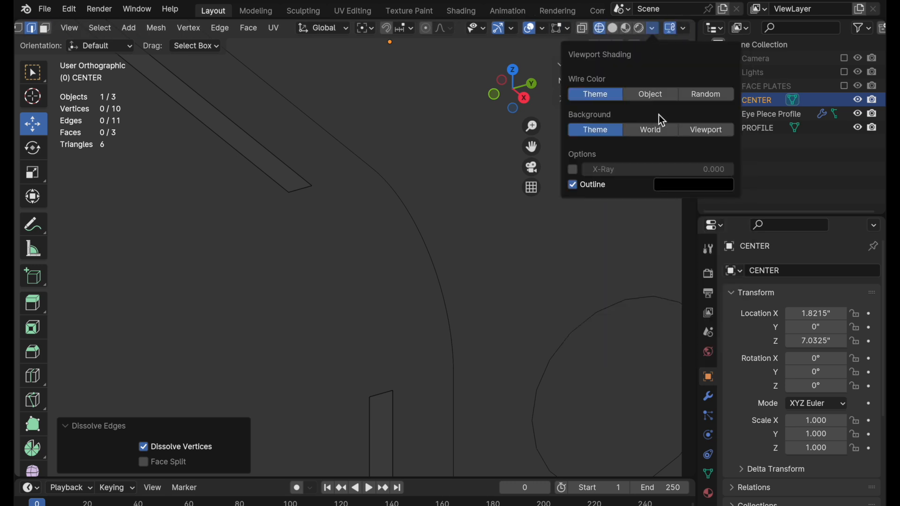
{"action": "left_click", "coordinate": [707, 104]}
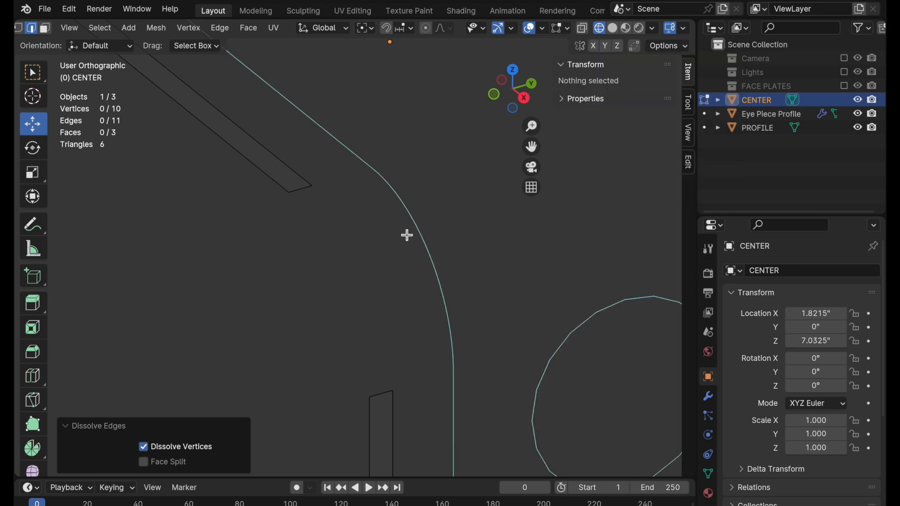
Bridge the two open end edges of the CENTER strips across the rounded corner with Bridge Edge Loops.
{"action": "left_click", "coordinate": [314, 192]}
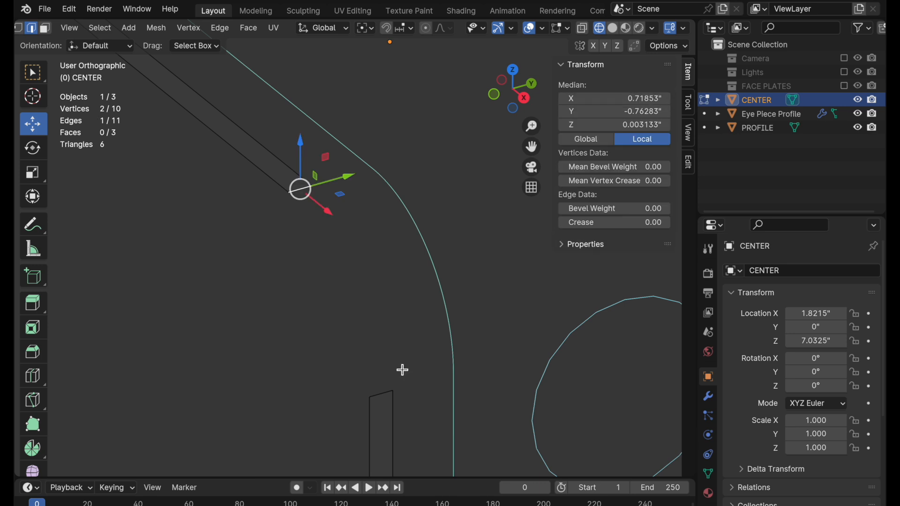
{"action": "left_click", "coordinate": [384, 394], "text": "shift"}
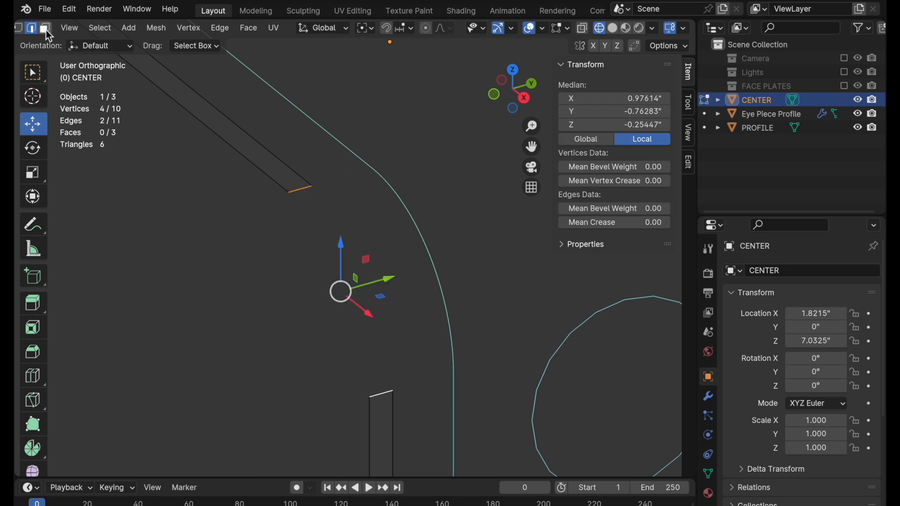
{"action": "left_click", "coordinate": [22, 29]}
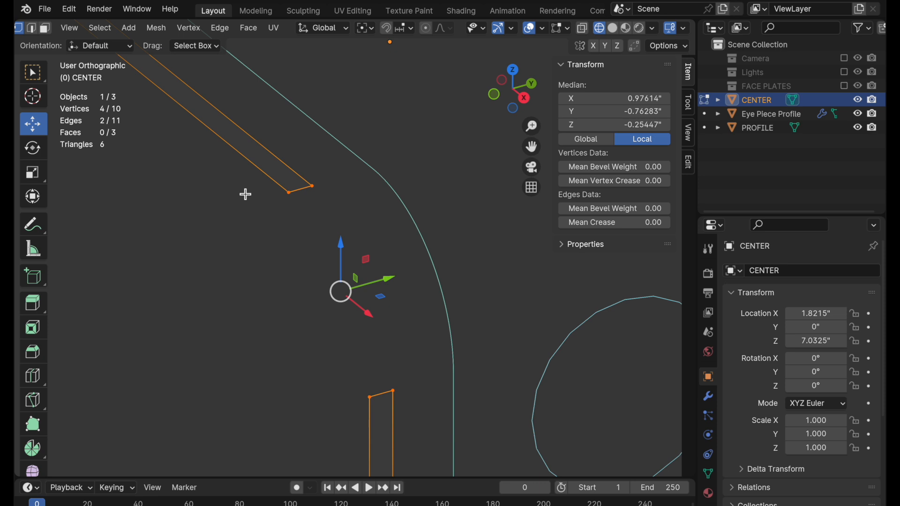
{"action": "left_click", "coordinate": [493, 95]}
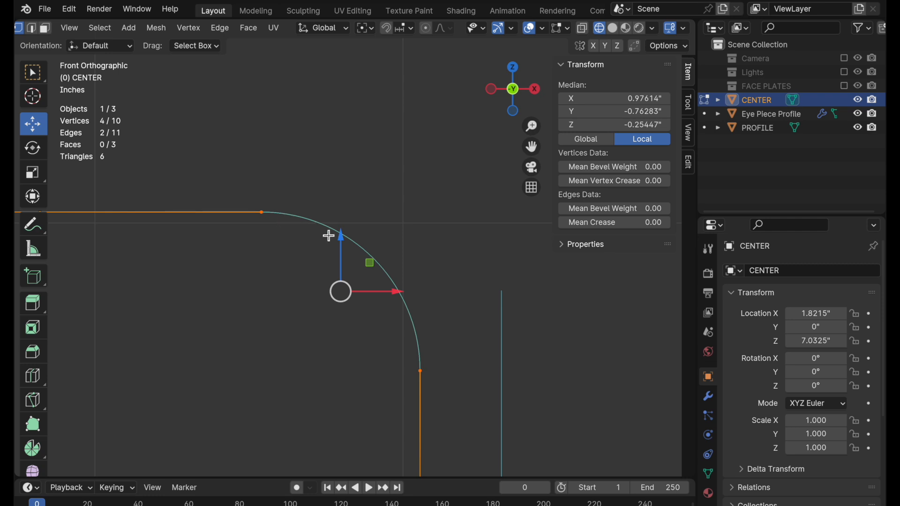
{"action": "scroll", "coordinate": [328, 236], "scroll_direction": "down", "scroll_amount": 1}
{"action": "right_click", "coordinate": [348, 213]}
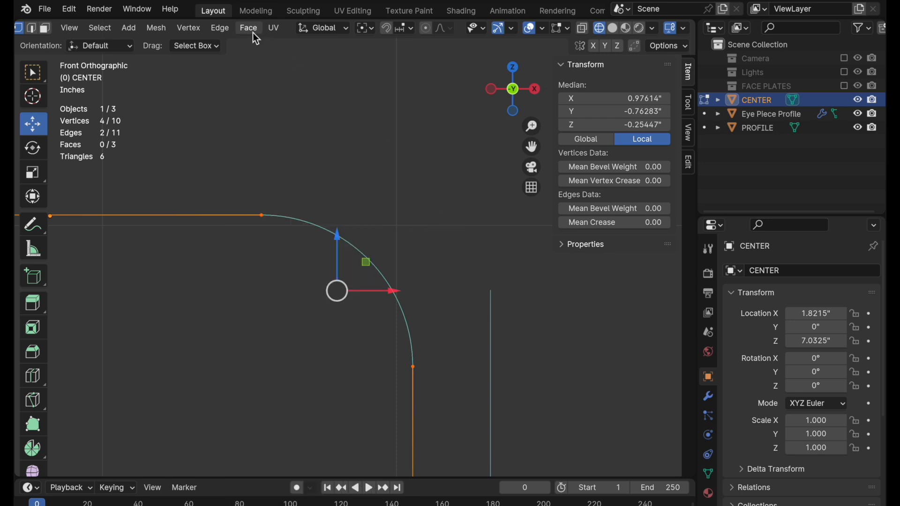
{"action": "left_click", "coordinate": [214, 29]}
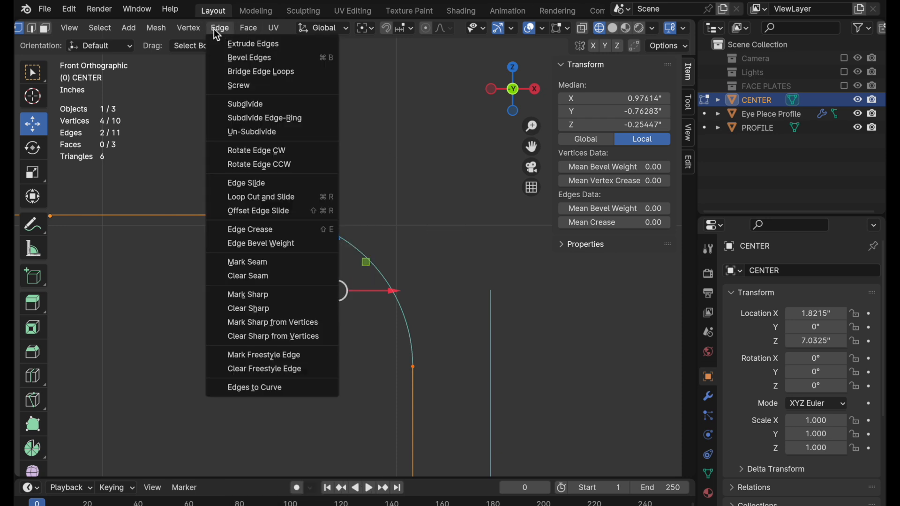
{"action": "left_click", "coordinate": [224, 76]}
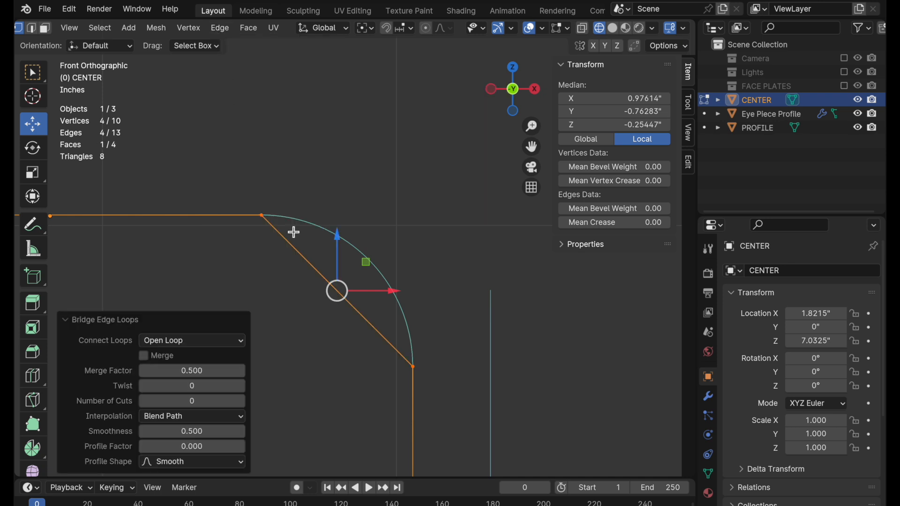
Set the corner bridge to 9 cuts with Blend Surface interpolation.
{"action": "scroll", "coordinate": [340, 289], "scroll_direction": "up", "scroll_amount": 1}
{"action": "scroll", "coordinate": [339, 290], "scroll_direction": "up", "scroll_amount": 2}
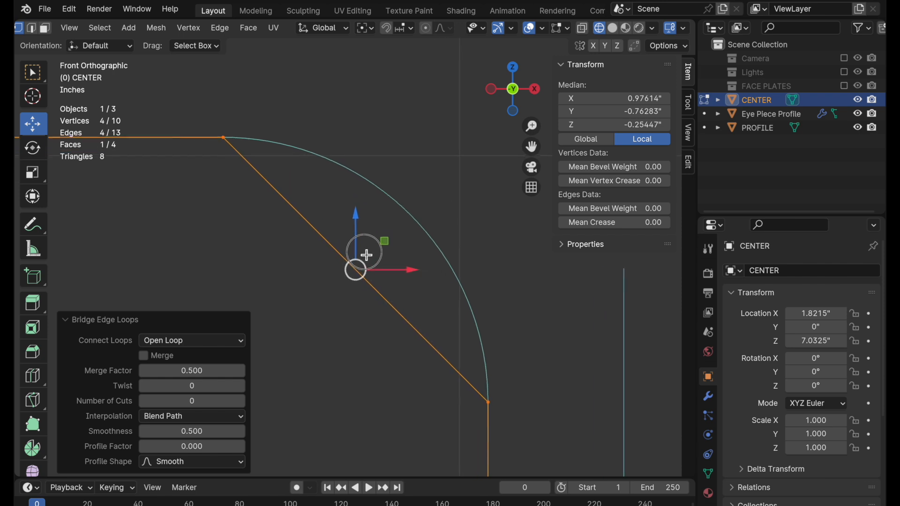
{"action": "left_click", "coordinate": [207, 402]}
{"action": "key", "text": "Return"}
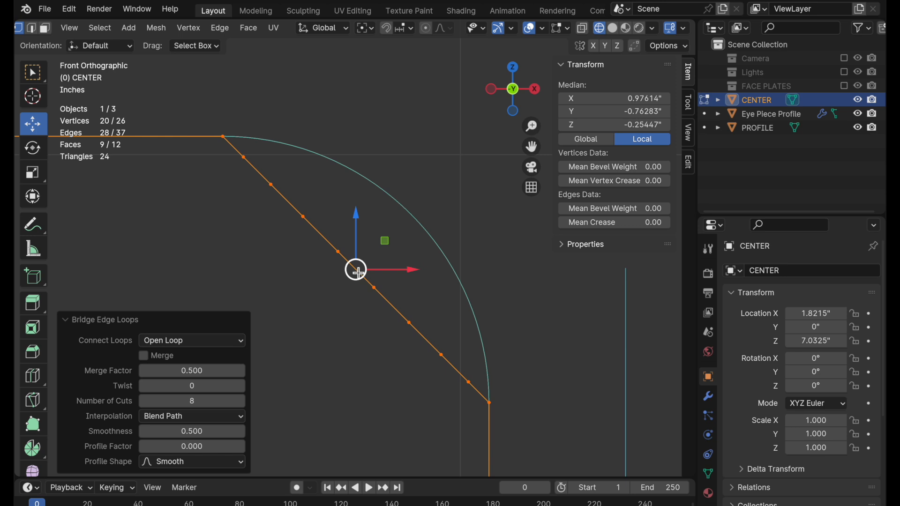
{"action": "left_click", "coordinate": [204, 401]}
{"action": "type", "text": "9"}
{"action": "key", "text": "Return"}
{"action": "left_click", "coordinate": [201, 413]}
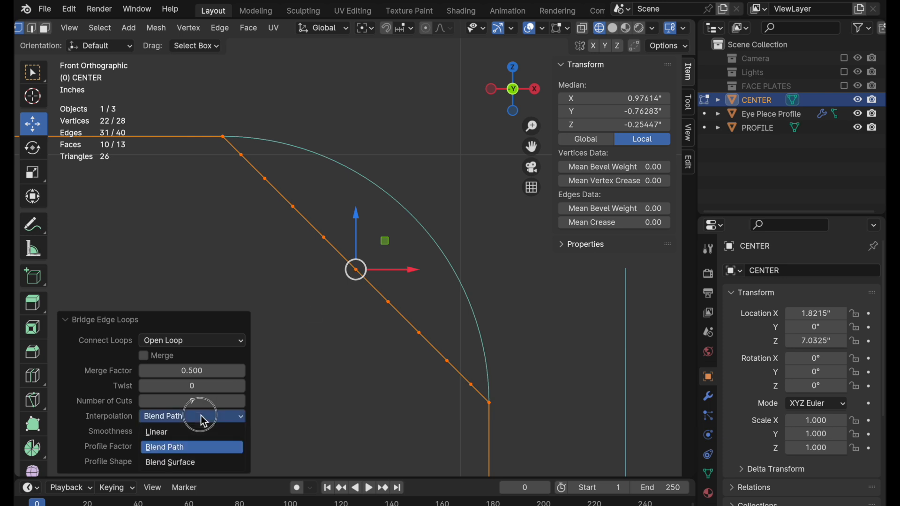
{"action": "left_click", "coordinate": [199, 463]}
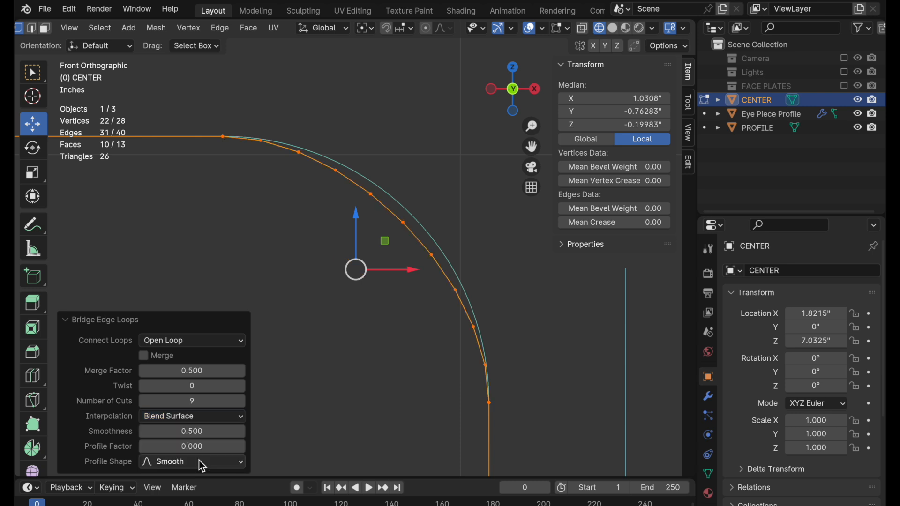
Set the corner bridge's smoothness to 0.6.
{"action": "middle_click_drag", "start_coordinate": [390, 262], "coordinate": [431, 212], "text": "ctrl"}
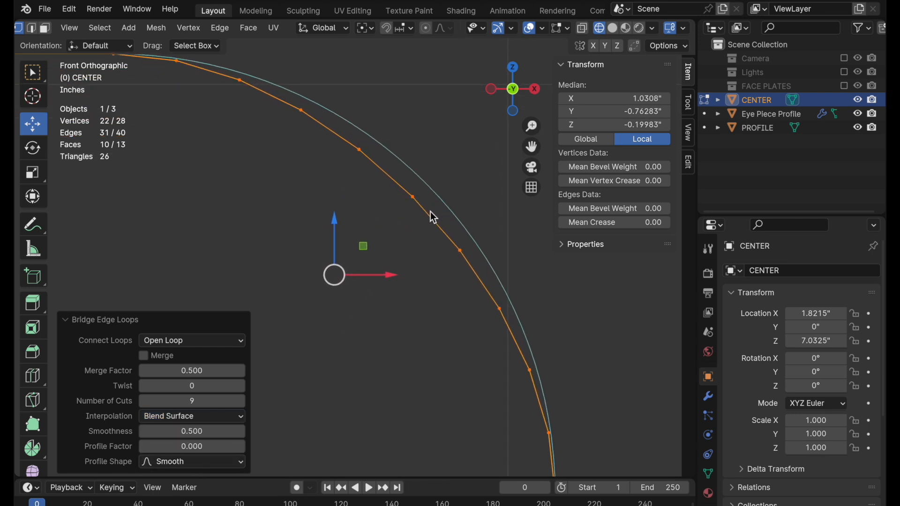
{"action": "left_click", "coordinate": [220, 433]}
{"action": "type", "text": "0.6"}
{"action": "key", "text": "Return"}
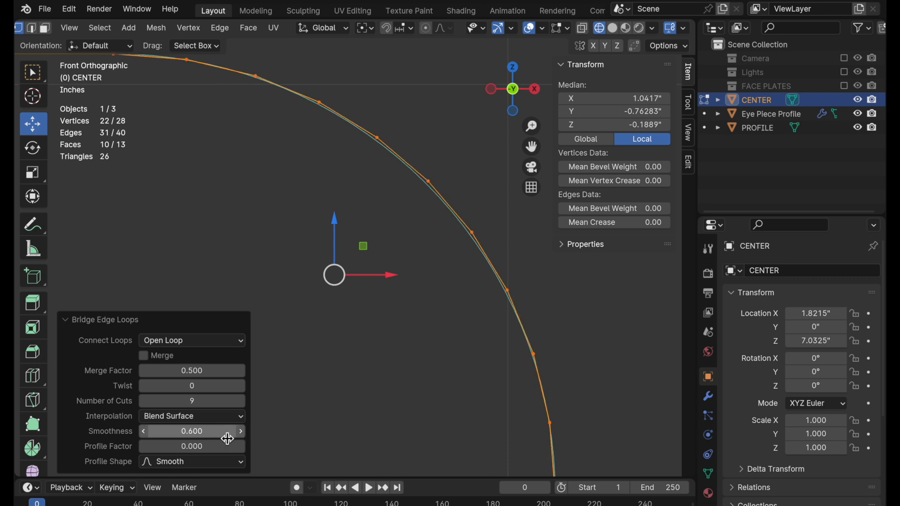
Fine-tune the corner bridge's smoothness to 0.595 to match the PROFILE curve.
{"action": "scroll", "coordinate": [422, 164], "scroll_direction": "up", "scroll_amount": 5}
{"action": "scroll", "coordinate": [370, 168], "scroll_direction": "up", "scroll_amount": 2}
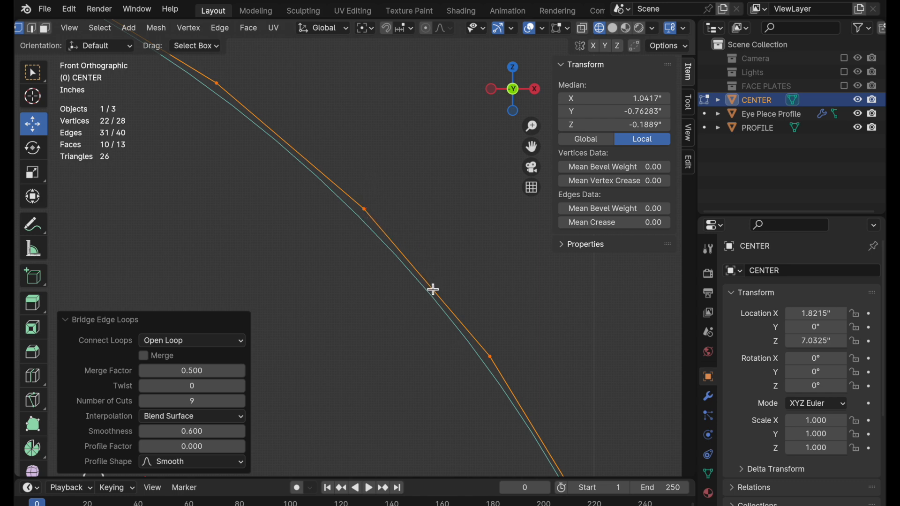
{"action": "left_click", "coordinate": [211, 432]}
{"action": "type", "text": "0.595"}
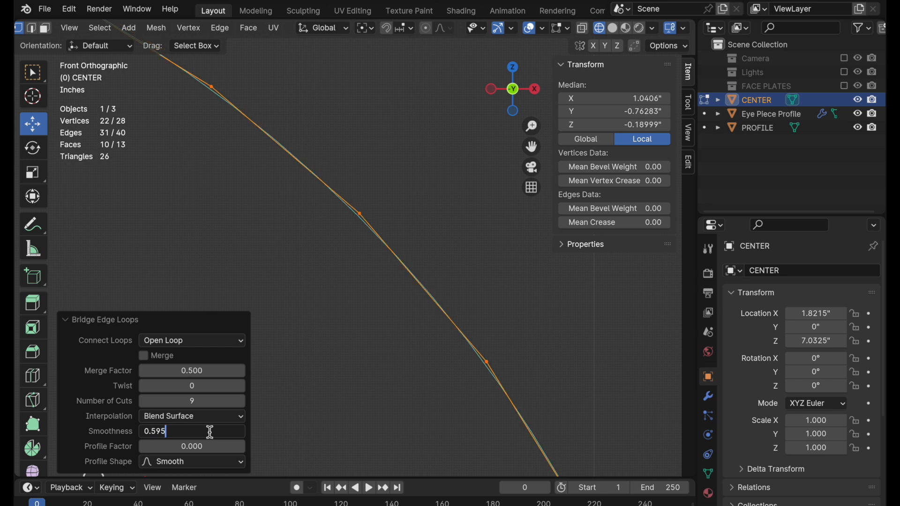
{"action": "key", "text": "Return"}
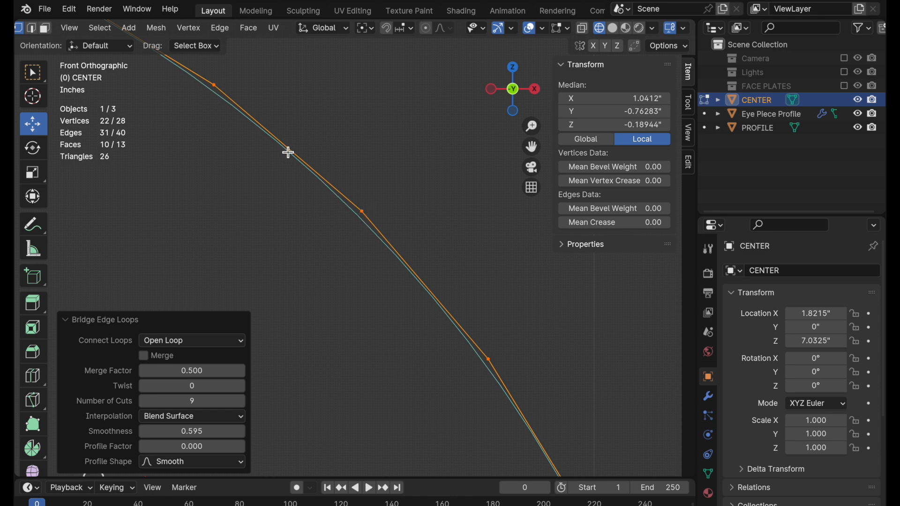
Check the bridged corner against the PROFILE curve and set its number of cuts to 11.
{"action": "middle_click_drag", "start_coordinate": [288, 152], "coordinate": [496, 332], "text": "ctrl"}
{"action": "middle_click_drag", "start_coordinate": [351, 236], "coordinate": [404, 158], "text": "ctrl"}
{"action": "middle_click_drag", "start_coordinate": [402, 188], "coordinate": [370, 190], "text": "shift"}
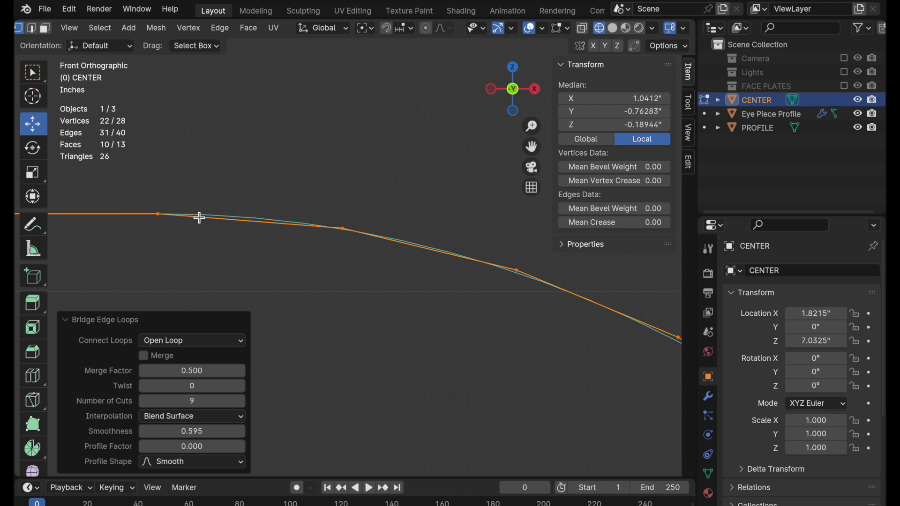
{"action": "scroll", "coordinate": [399, 247], "scroll_direction": "down", "scroll_amount": 6}
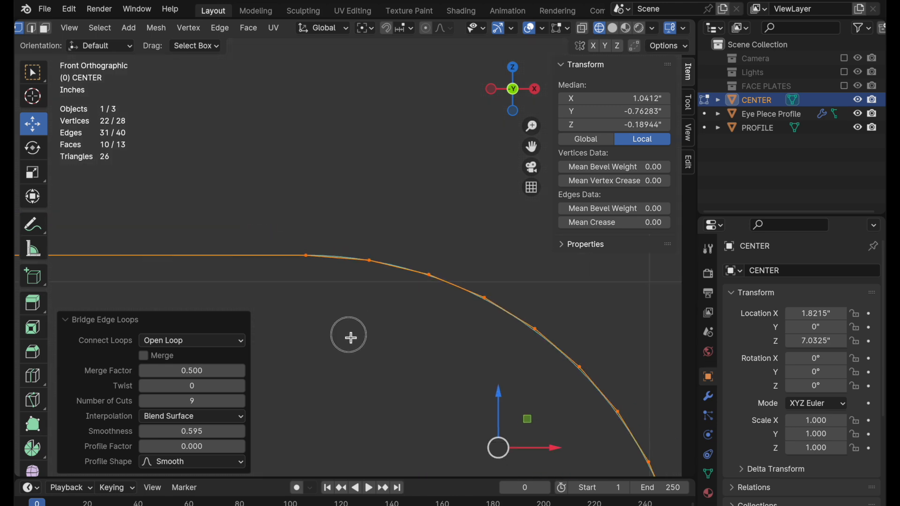
{"action": "mouse_move", "coordinate": [393, 342]}
{"action": "middle_mouse_down", "text": "shift"}
{"action": "mouse_move", "coordinate": [275, 267]}
{"action": "mouse_move", "coordinate": [269, 235]}
{"action": "mouse_move", "coordinate": [255, 223]}
{"action": "middle_mouse_up", "text": "shift"}
{"action": "mouse_move", "coordinate": [338, 230]}
{"action": "middle_mouse_down", "text": "shift"}
{"action": "mouse_move", "coordinate": [307, 238]}
{"action": "mouse_move", "coordinate": [387, 277]}
{"action": "mouse_move", "coordinate": [422, 281]}
{"action": "middle_mouse_up", "text": "shift"}
{"action": "left_click", "coordinate": [204, 402]}
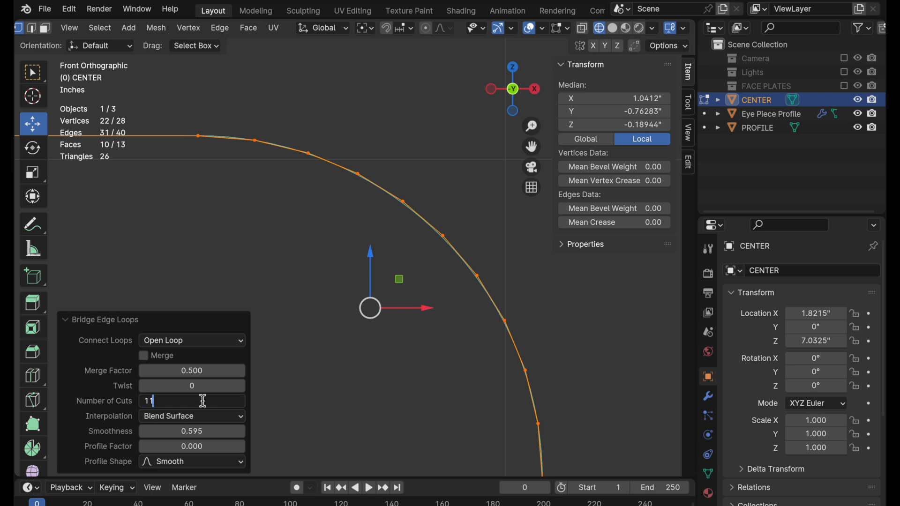
{"action": "key", "text": "Return"}
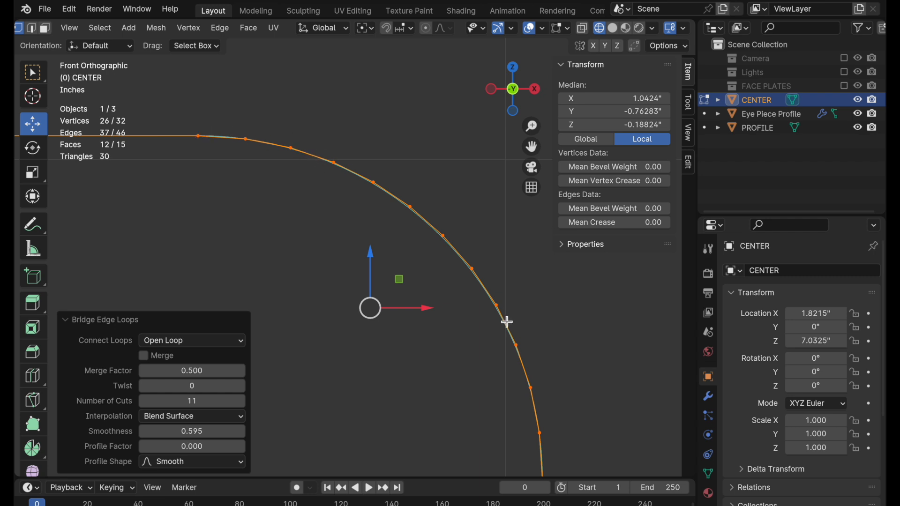
{"action": "middle_click_drag", "start_coordinate": [489, 348], "coordinate": [482, 288], "text": "shift"}
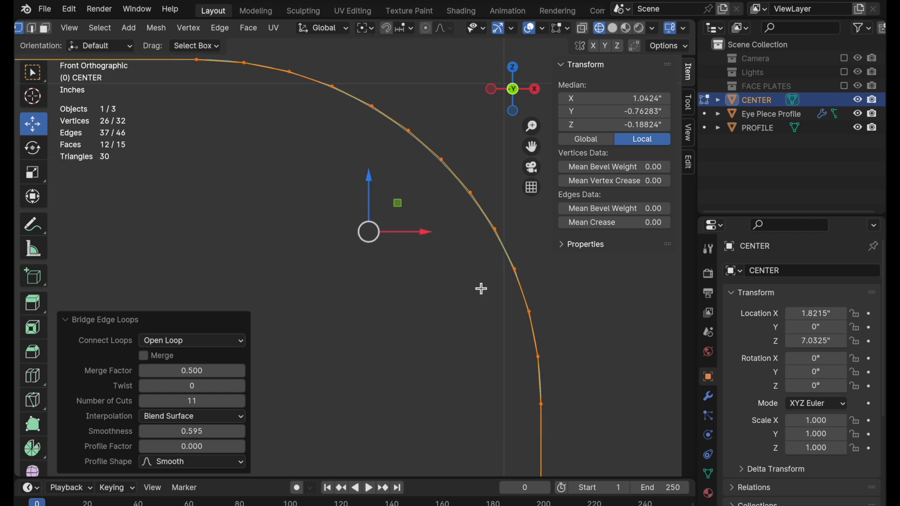
{"action": "left_click", "coordinate": [477, 285]}
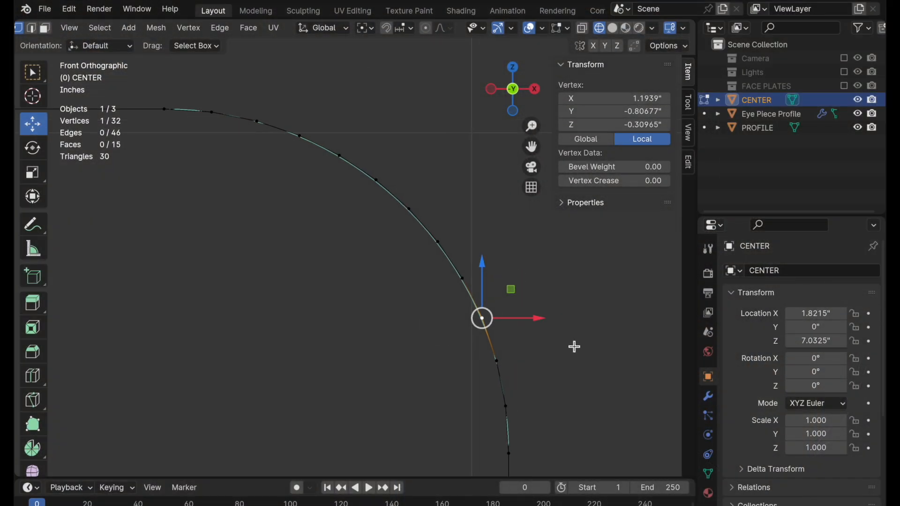
Add a Subdivision Surface modifier to CENTER with viewport and render levels of 3.
{"action": "scroll", "coordinate": [406, 125], "scroll_direction": "up", "scroll_amount": 6}
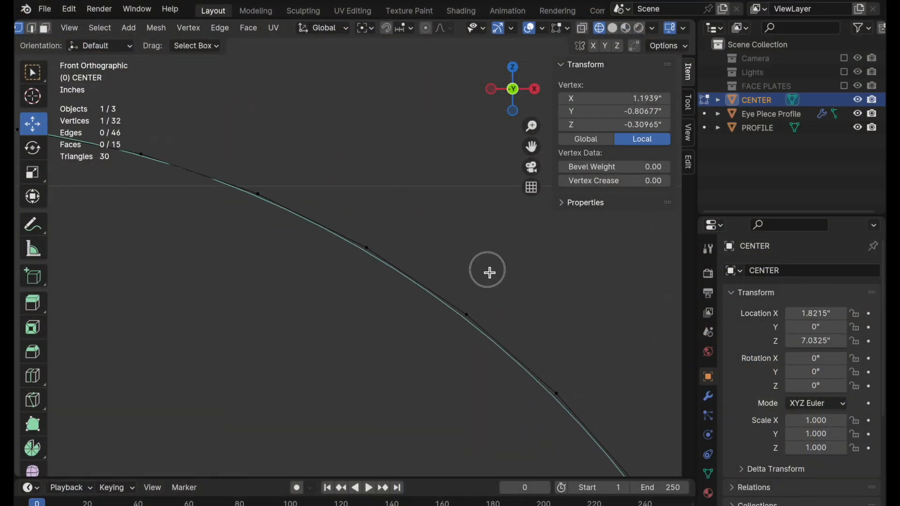
{"action": "left_click", "coordinate": [708, 396]}
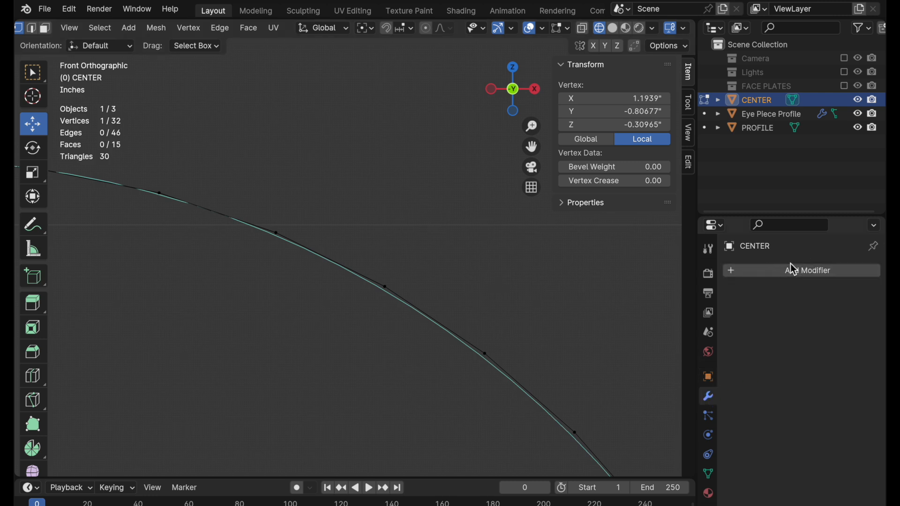
{"action": "left_click", "coordinate": [793, 271]}
{"action": "mouse_move", "coordinate": [792, 271]}
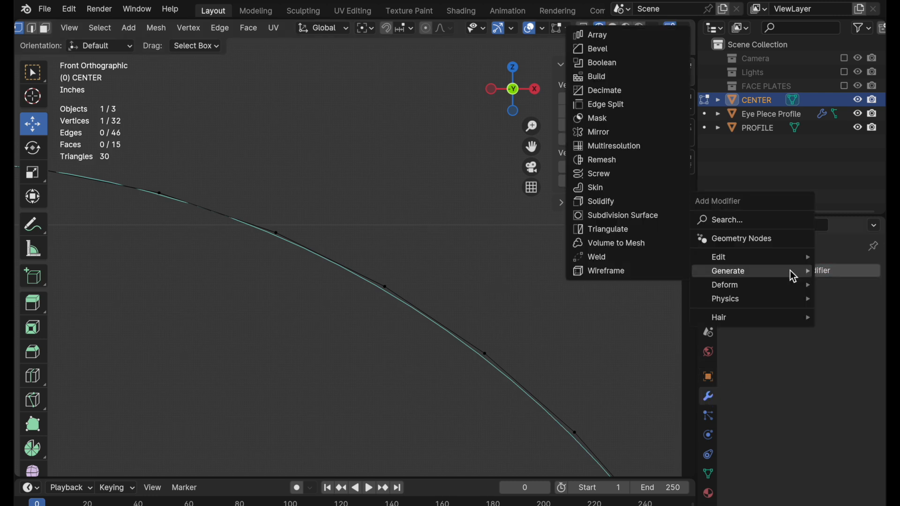
{"action": "left_click", "coordinate": [646, 215]}
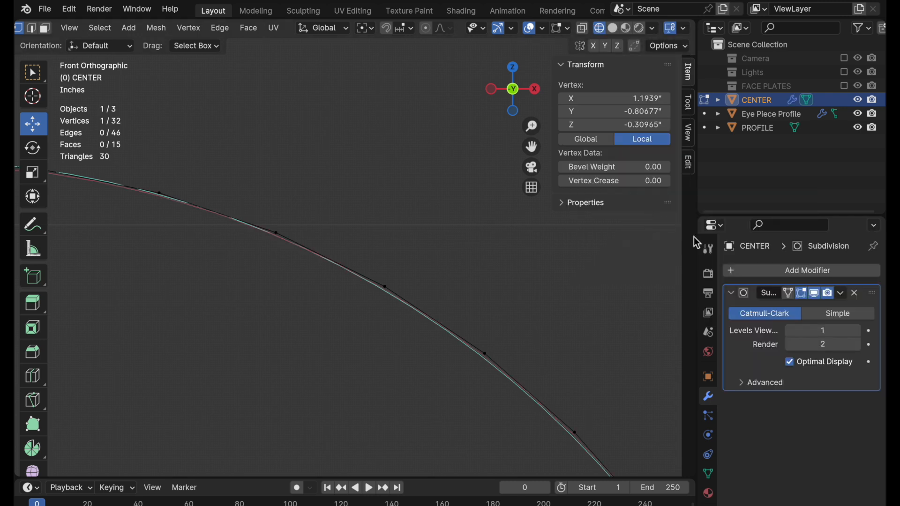
{"action": "left_click_drag", "start_coordinate": [821, 328], "coordinate": [820, 345]}
{"action": "type", "text": "3"}
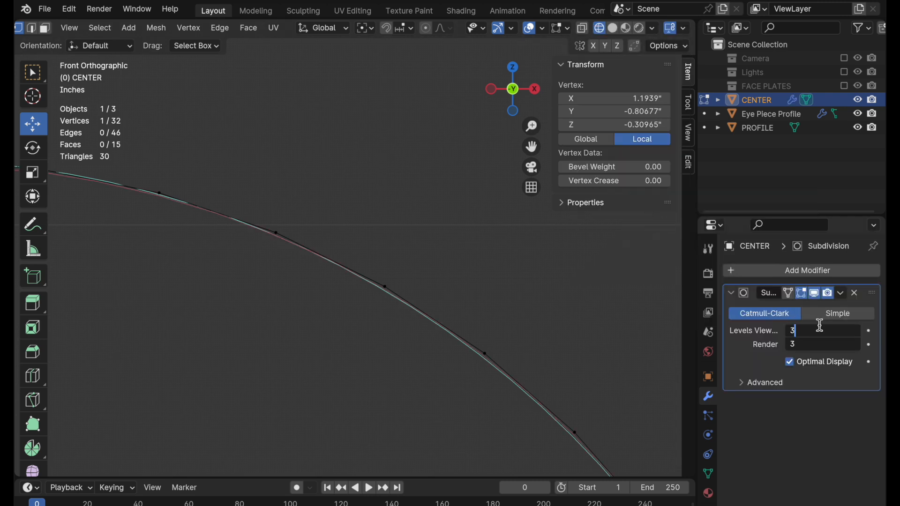
{"action": "key", "text": "Return"}
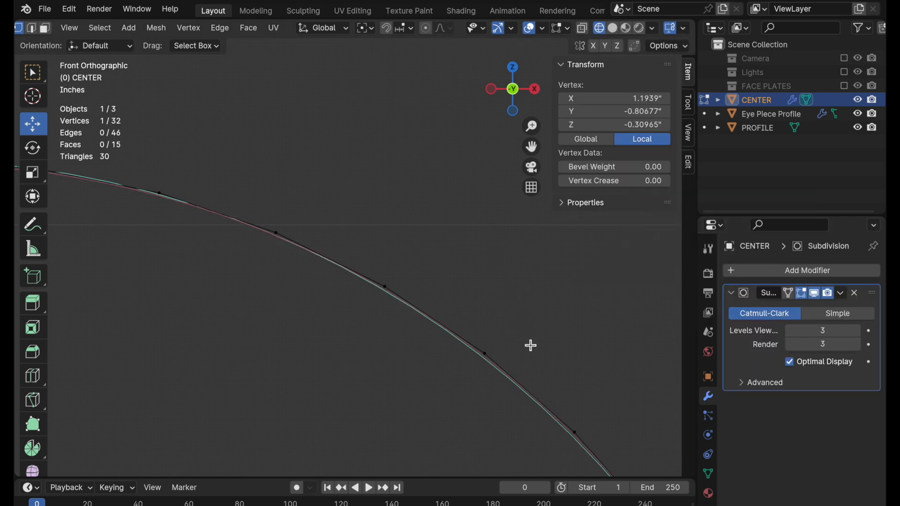
Examine how closely the subdivided CENTER corner follows the PROFILE curve, from mid-arc to the start of the upper straight.
{"action": "middle_click_drag", "start_coordinate": [504, 301], "coordinate": [333, 175], "text": "shift"}
{"action": "scroll", "coordinate": [440, 272], "scroll_direction": "up", "scroll_amount": 3}
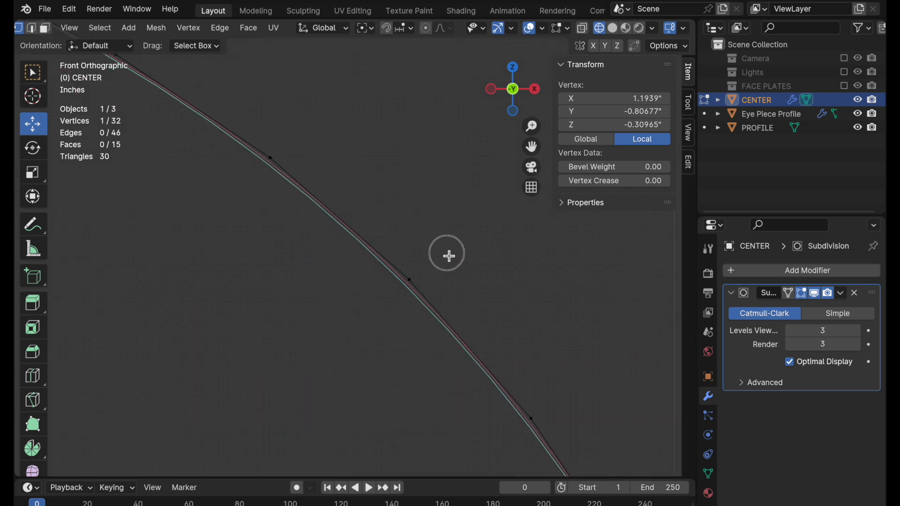
{"action": "middle_click_drag", "start_coordinate": [448, 257], "coordinate": [344, 347], "text": "ctrl"}
{"action": "middle_click_drag", "start_coordinate": [393, 297], "coordinate": [377, 317], "text": "ctrl"}
{"action": "middle_click_drag", "start_coordinate": [337, 264], "coordinate": [502, 338], "text": "shift"}
{"action": "middle_click_drag", "start_coordinate": [271, 277], "coordinate": [379, 252], "text": "ctrl"}
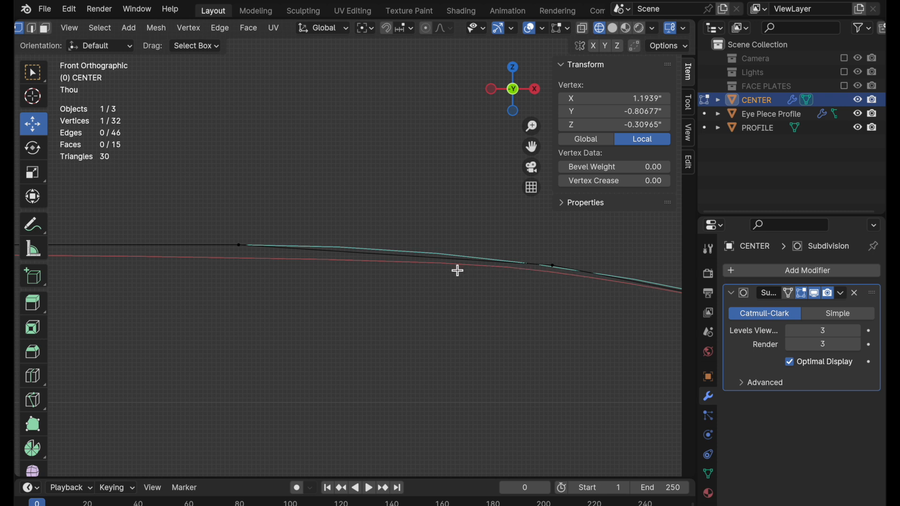
Examine CENTER's edge loops along the upper straight and into the corner arc against the PROFILE curve.
{"action": "middle_click_drag", "start_coordinate": [225, 272], "coordinate": [518, 307], "text": "shift"}
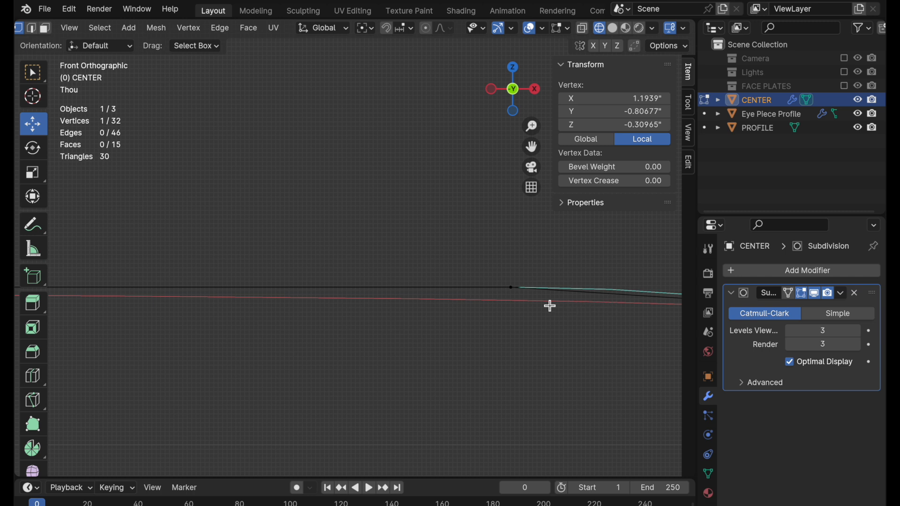
{"action": "middle_click_drag", "start_coordinate": [269, 260], "coordinate": [308, 285]}
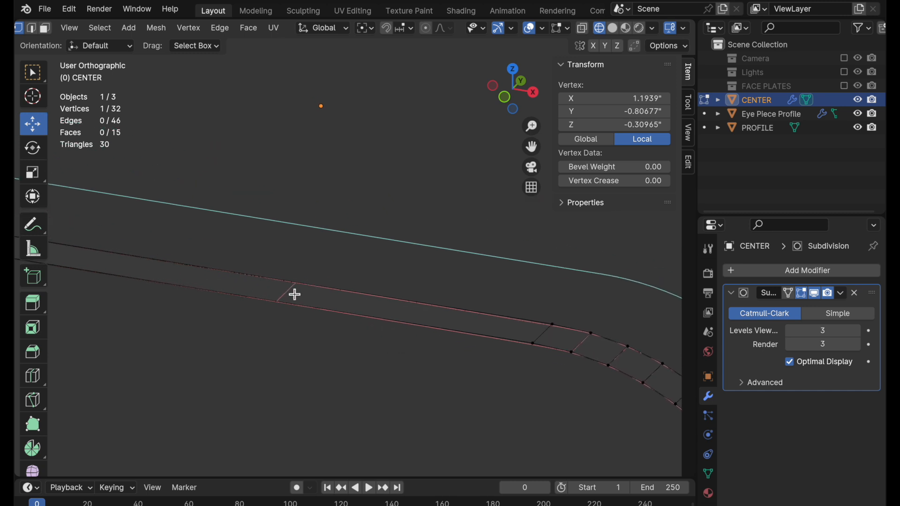
{"action": "middle_click_drag", "start_coordinate": [137, 249], "coordinate": [145, 272], "text": "ctrl"}
{"action": "middle_click_drag", "start_coordinate": [145, 272], "coordinate": [318, 295], "text": "shift"}
{"action": "mouse_move", "coordinate": [215, 266]}
{"action": "middle_mouse_down", "text": "shift"}
{"action": "mouse_move", "coordinate": [267, 315]}
{"action": "mouse_move", "coordinate": [407, 359]}
{"action": "middle_mouse_up", "text": "shift"}
{"action": "middle_click_drag", "start_coordinate": [382, 290], "coordinate": [492, 286], "text": "shift"}
{"action": "mouse_move", "coordinate": [331, 277]}
{"action": "middle_mouse_down", "text": "shift"}
{"action": "mouse_move", "coordinate": [485, 314]}
{"action": "mouse_move", "coordinate": [462, 340]}
{"action": "middle_mouse_up", "text": "shift"}
{"action": "middle_click_drag", "start_coordinate": [370, 321], "coordinate": [173, 312], "text": "shift"}
{"action": "middle_click_drag", "start_coordinate": [492, 349], "coordinate": [340, 348], "text": "shift"}
Knife a vertical cut-through edge across CENTER's upper straight, just before the corner arc begins, working in front view.
{"action": "left_click", "coordinate": [505, 97]}
{"action": "middle_click_drag", "start_coordinate": [365, 288], "coordinate": [308, 213], "text": "ctrl"}
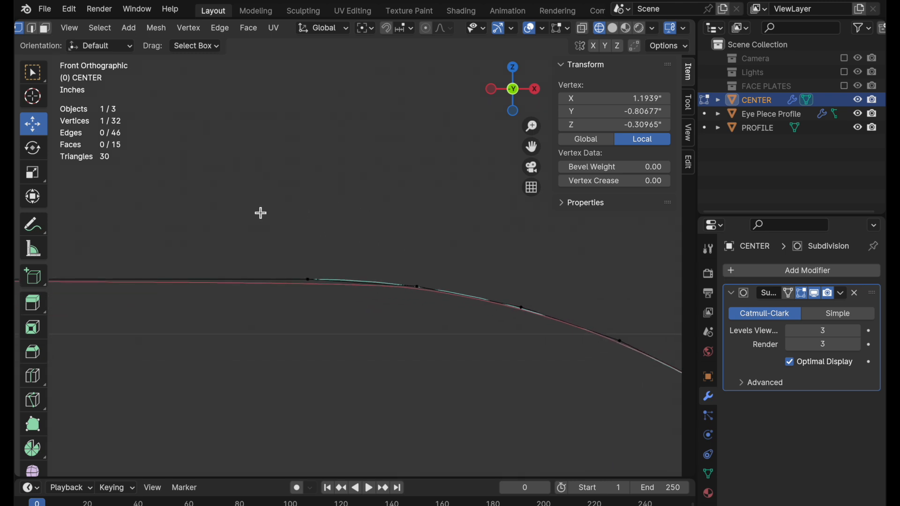
{"action": "key", "text": "k"}
{"action": "key", "text": "c"}
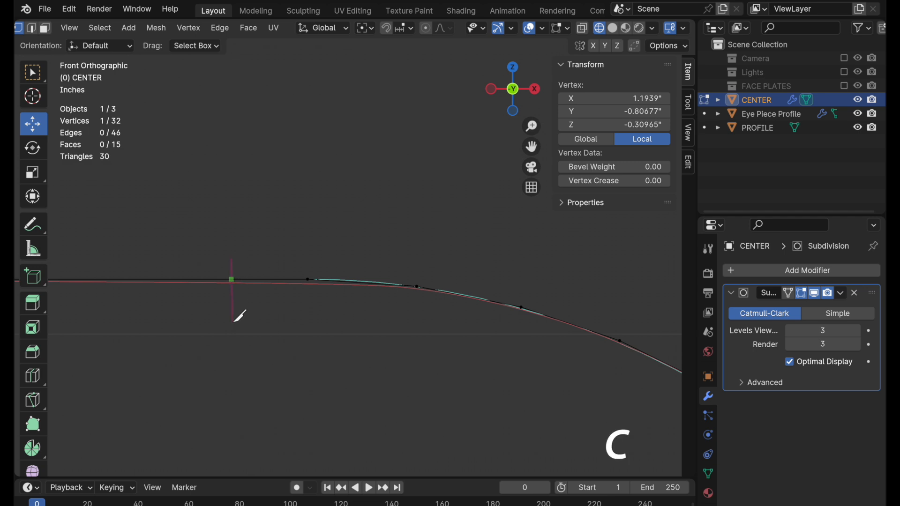
{"action": "left_click", "coordinate": [234, 322]}
{"action": "key", "text": "Return"}
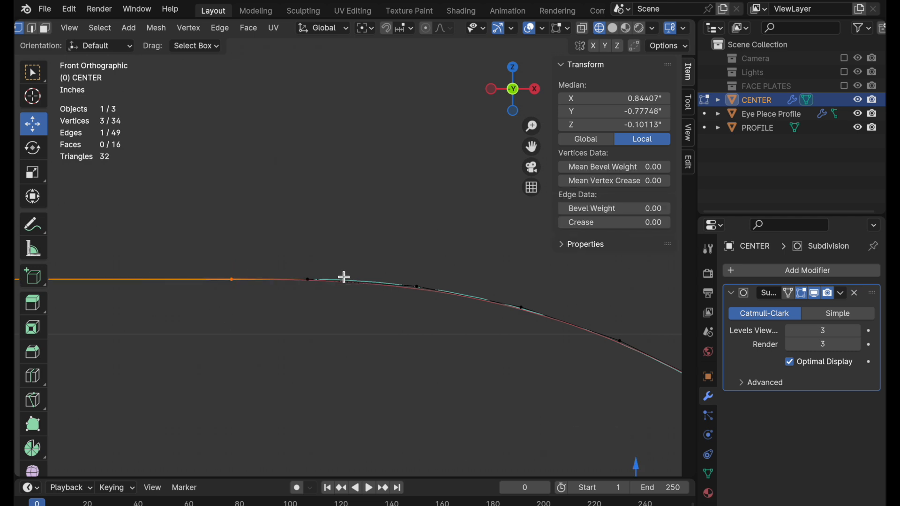
{"action": "scroll", "coordinate": [399, 254], "scroll_direction": "up", "scroll_amount": 3}
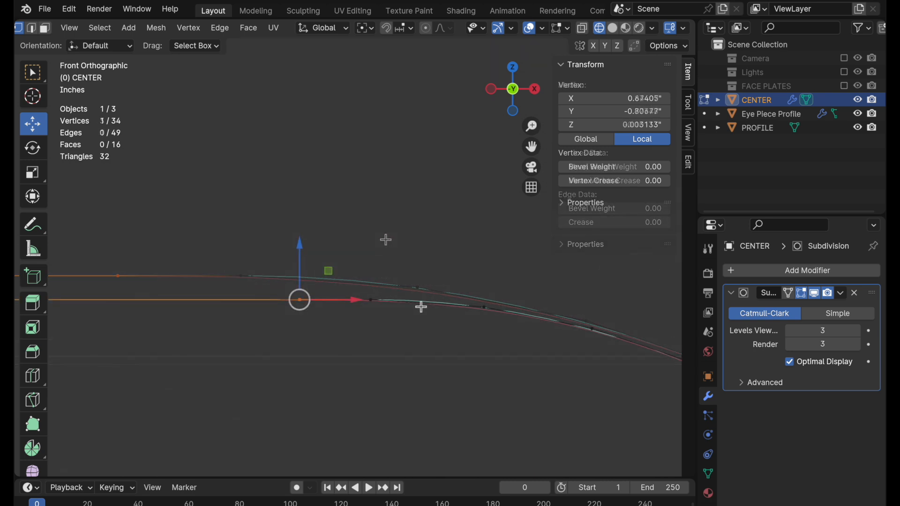
Select the vertices along CENTER's corner arc and set the pivot point to Bounding Box Center.
{"action": "scroll", "coordinate": [412, 314], "scroll_direction": "down", "scroll_amount": 7}
{"action": "middle_click_drag", "start_coordinate": [331, 402], "coordinate": [235, 230], "text": "shift"}
{"action": "scroll", "coordinate": [237, 239], "scroll_direction": "down", "scroll_amount": 2}
{"action": "middle_click_drag", "start_coordinate": [241, 271], "coordinate": [243, 277], "text": "ctrl"}
{"action": "middle_click_drag", "start_coordinate": [276, 265], "coordinate": [296, 267], "text": "shift"}
{"action": "left_click", "coordinate": [227, 90]}
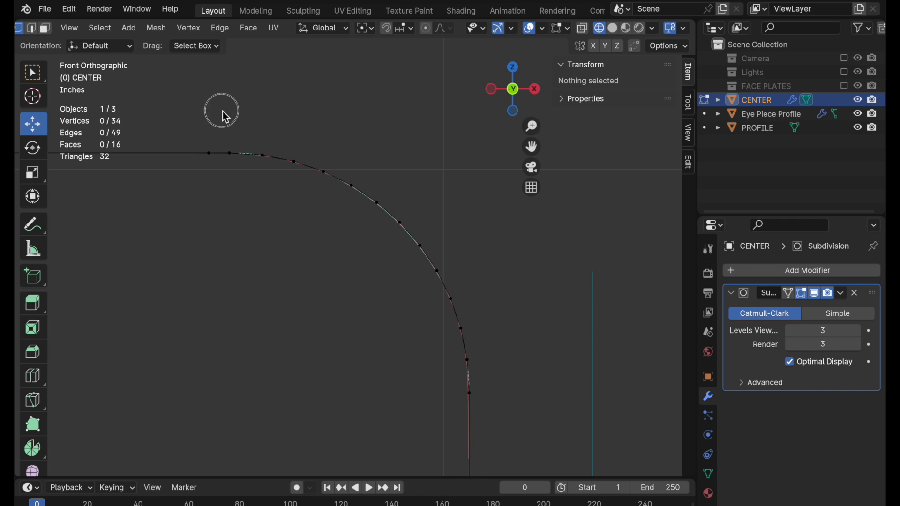
{"action": "left_click_drag", "start_coordinate": [222, 111], "coordinate": [493, 401]}
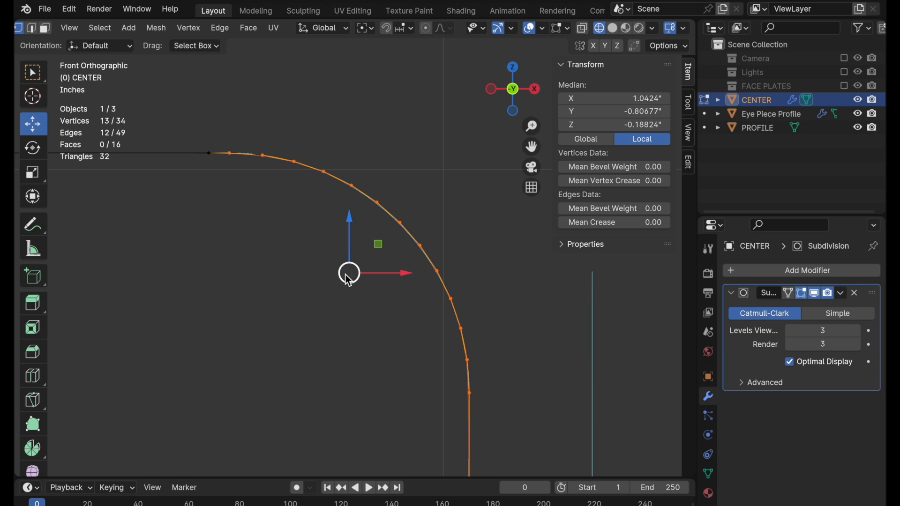
{"action": "key", "text": "period"}
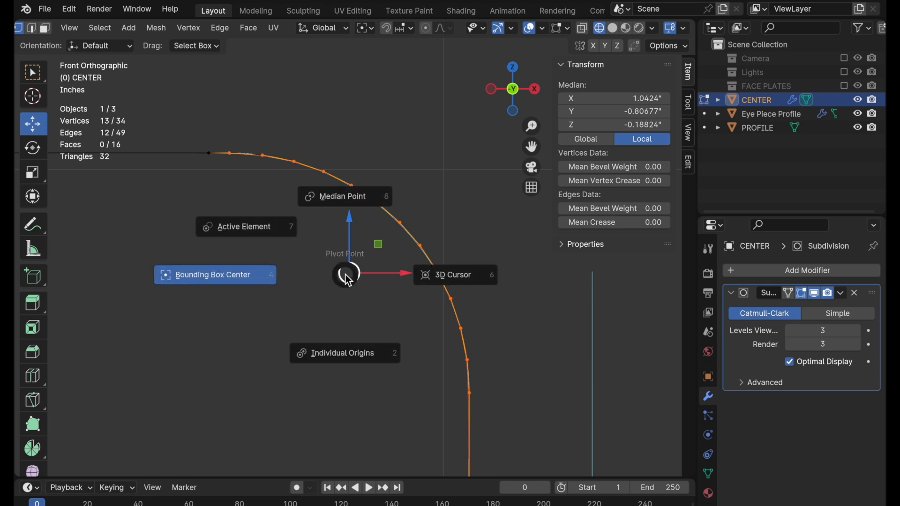
{"action": "left_click", "coordinate": [224, 283]}
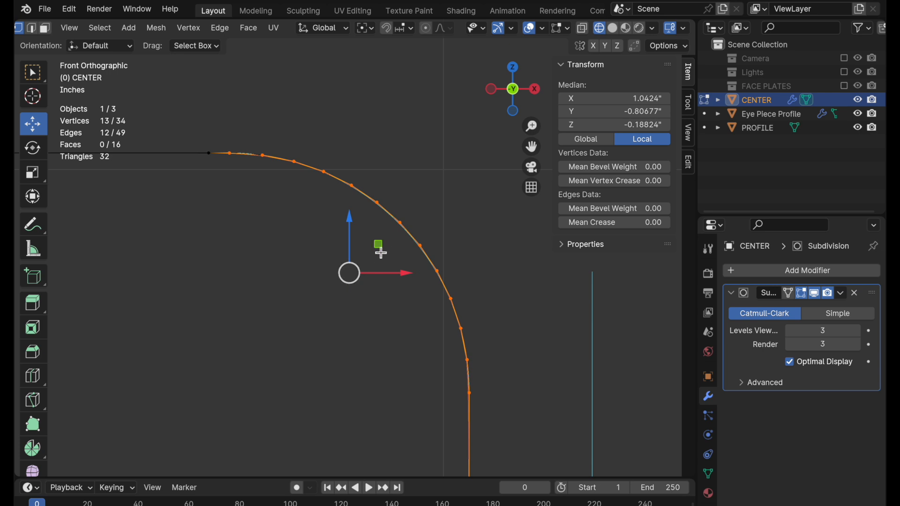
Snap the 3D cursor to the vertex at the middle of the corner arc.
{"action": "left_click", "coordinate": [404, 229]}
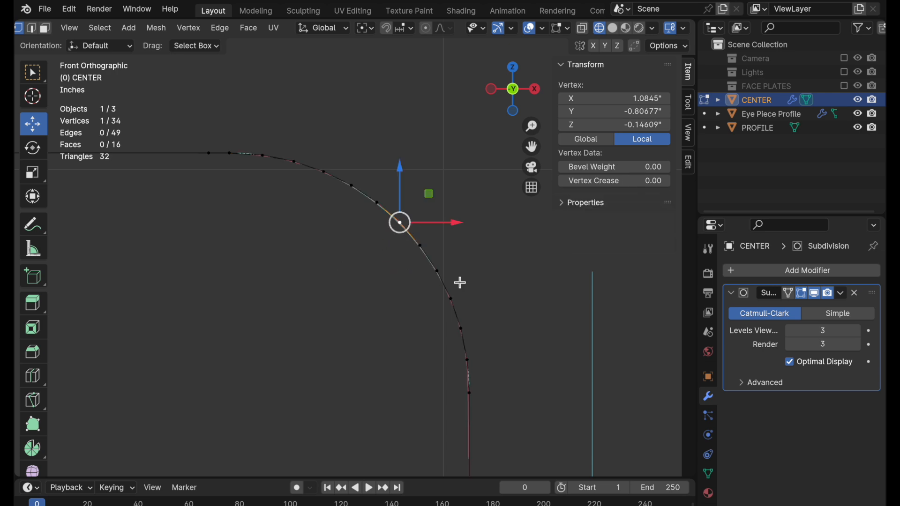
{"action": "key", "text": "shift+s"}
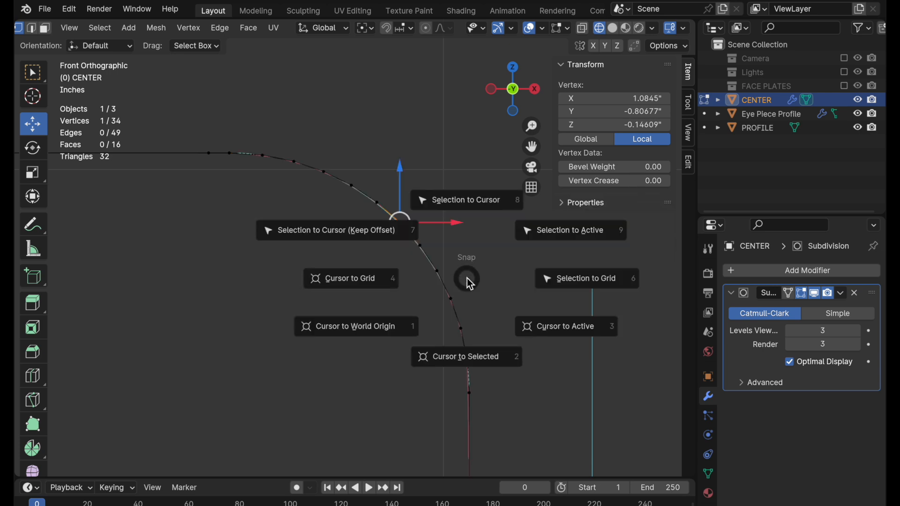
{"action": "left_click", "coordinate": [471, 354]}
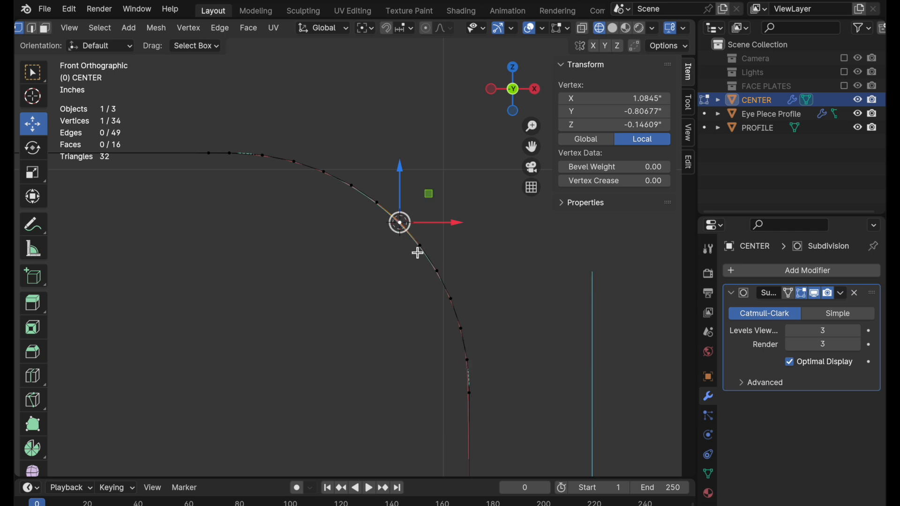
In Object Mode, add a Plain Axes empty at the 3D cursor with a radius of 1".
{"action": "key", "text": "Tab"}
{"action": "key", "text": "shift+a"}
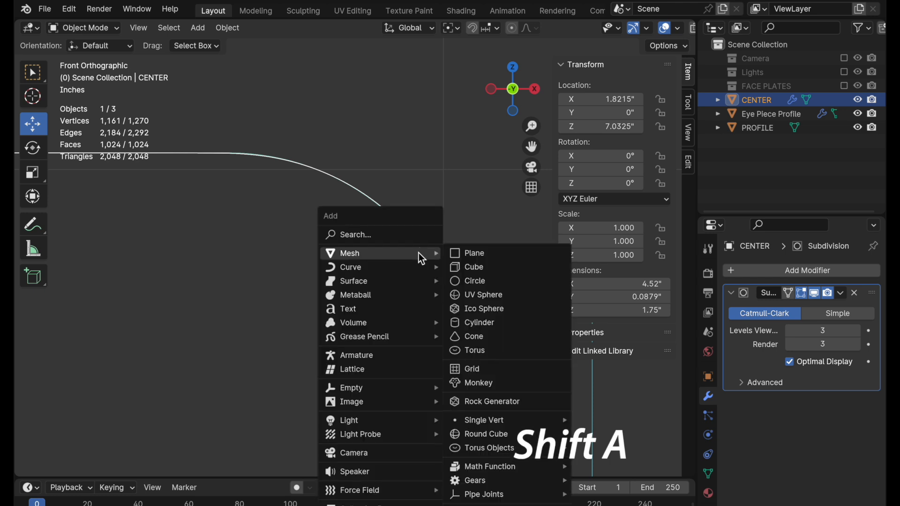
{"action": "mouse_move", "coordinate": [402, 390]}
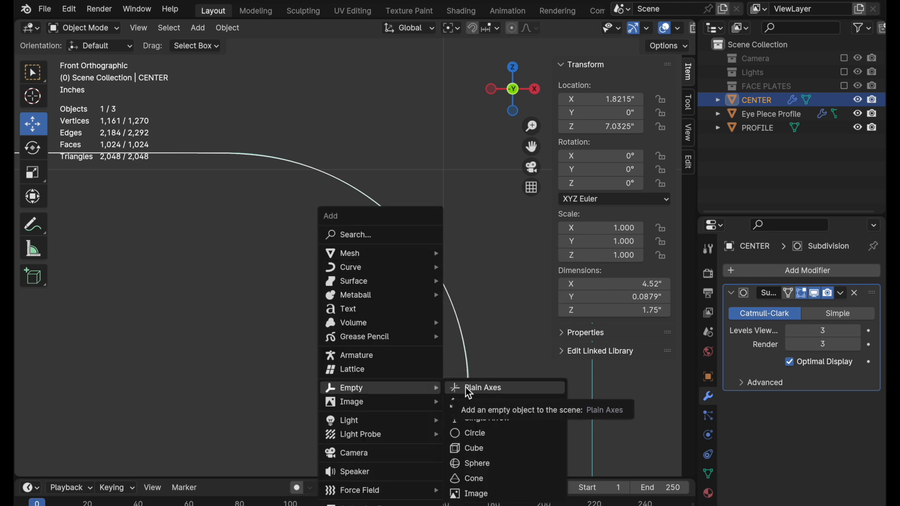
{"action": "left_click", "coordinate": [466, 387]}
{"action": "left_click", "coordinate": [206, 363]}
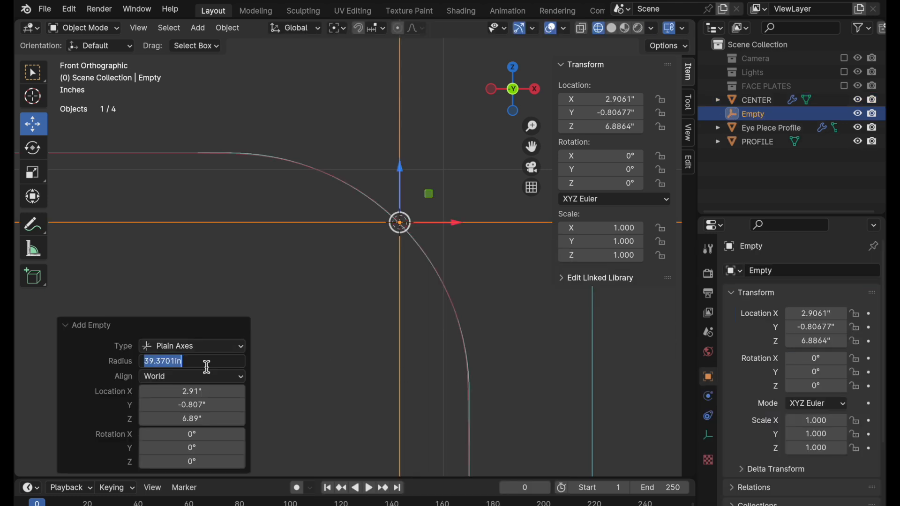
{"action": "type", "text": "1"}
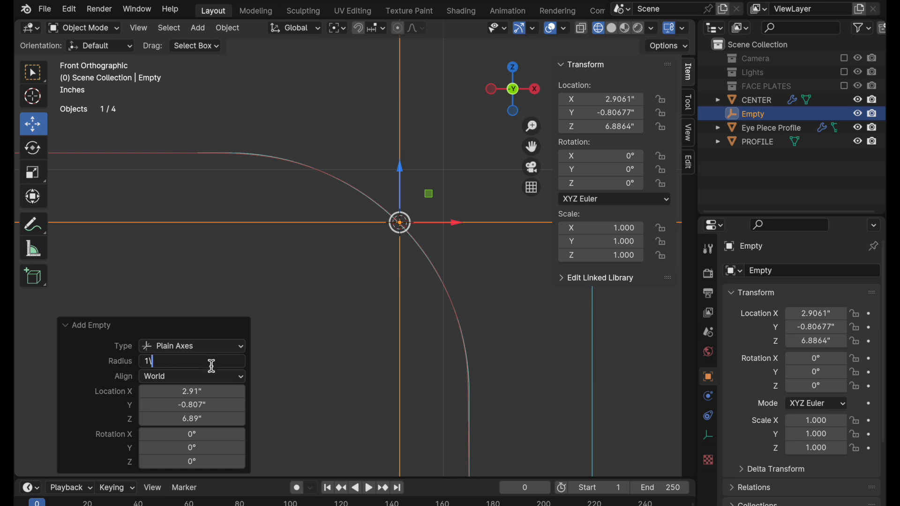
{"action": "key", "text": "Return"}
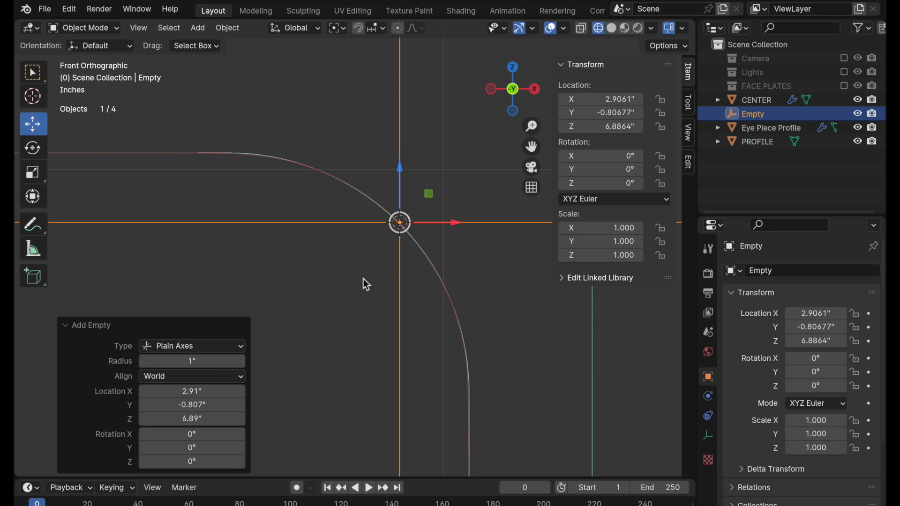
Select the CENTER object and return to editing its mesh in front view.
{"action": "middle_click_drag", "start_coordinate": [350, 243], "coordinate": [366, 166]}
{"action": "left_click", "coordinate": [356, 185]}
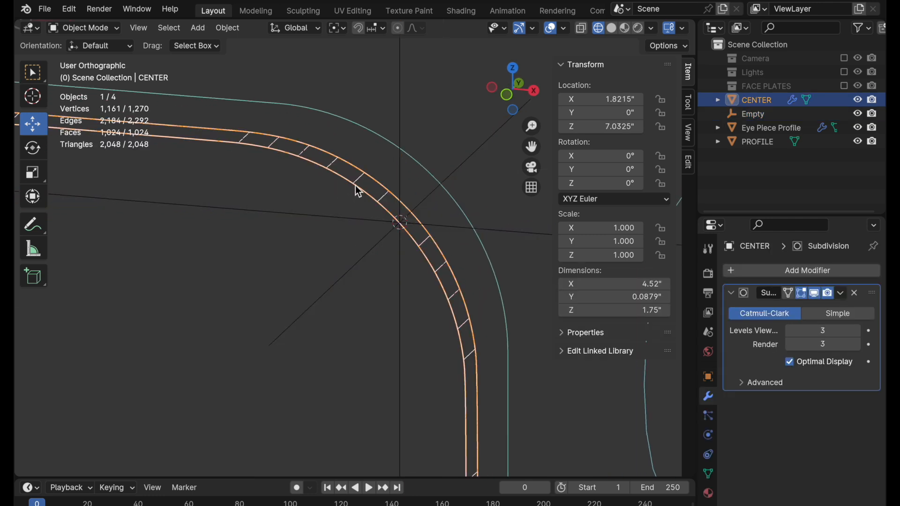
{"action": "left_click", "coordinate": [511, 89]}
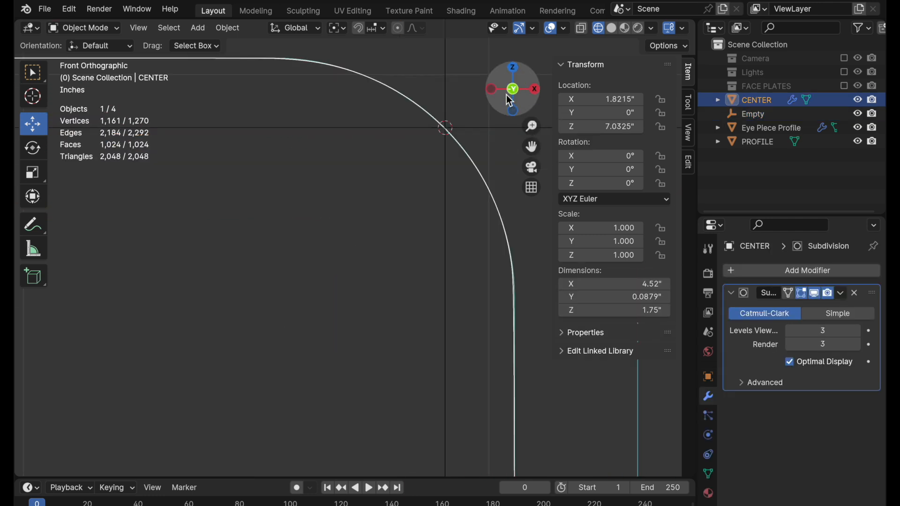
{"action": "key", "text": "Tab"}
Turn on the Subdivision modifier's On Cage option for inspecting the start of CENTER's corner arc.
{"action": "middle_click_drag", "start_coordinate": [395, 143], "coordinate": [391, 337], "text": "shift"}
{"action": "middle_click_drag", "start_coordinate": [331, 264], "coordinate": [365, 208], "text": "ctrl"}
{"action": "middle_click_drag", "start_coordinate": [363, 297], "coordinate": [411, 231], "text": "ctrl"}
{"action": "middle_click_drag", "start_coordinate": [311, 244], "coordinate": [374, 181], "text": "ctrl"}
{"action": "middle_click_drag", "start_coordinate": [212, 164], "coordinate": [404, 257], "text": "shift"}
{"action": "middle_click_drag", "start_coordinate": [338, 248], "coordinate": [417, 250], "text": "shift"}
{"action": "middle_click_drag", "start_coordinate": [374, 277], "coordinate": [401, 244], "text": "ctrl"}
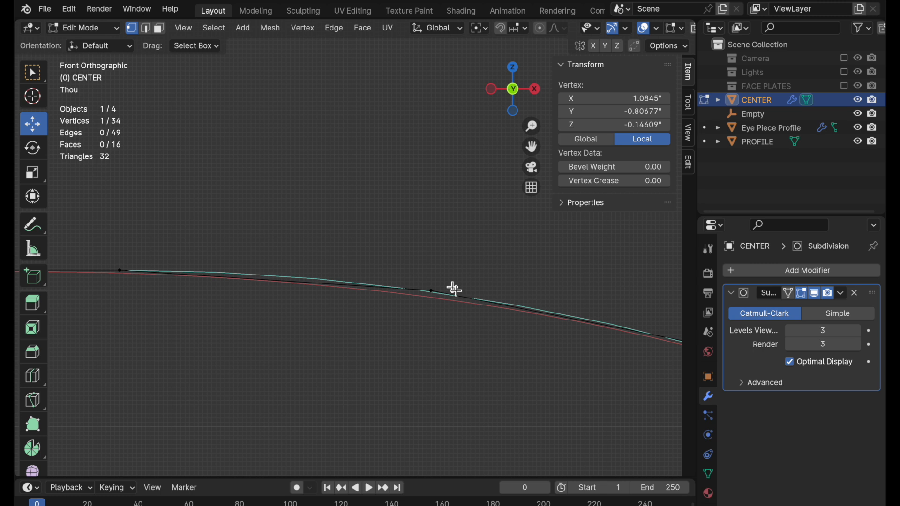
{"action": "left_click", "coordinate": [793, 295]}
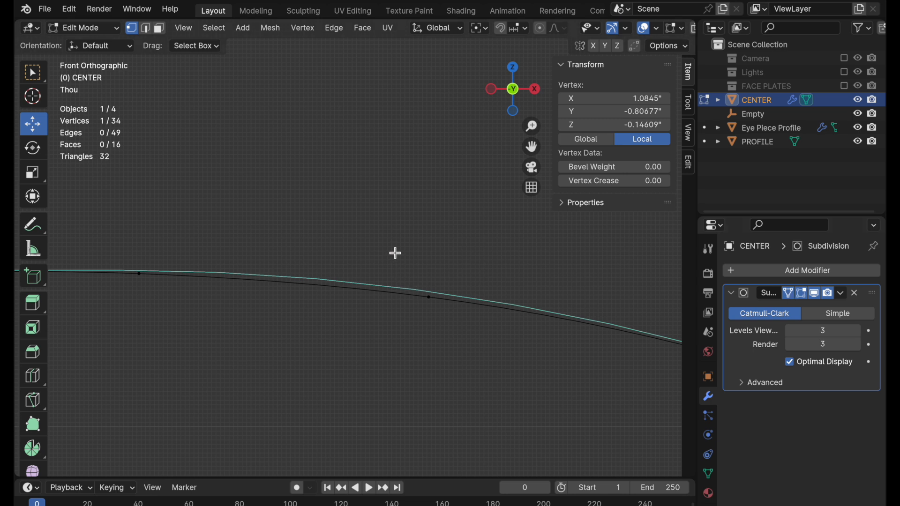
Select the second vertex of the corner arc and try to nudge it onto the PROFILE curve.
{"action": "left_click", "coordinate": [430, 297]}
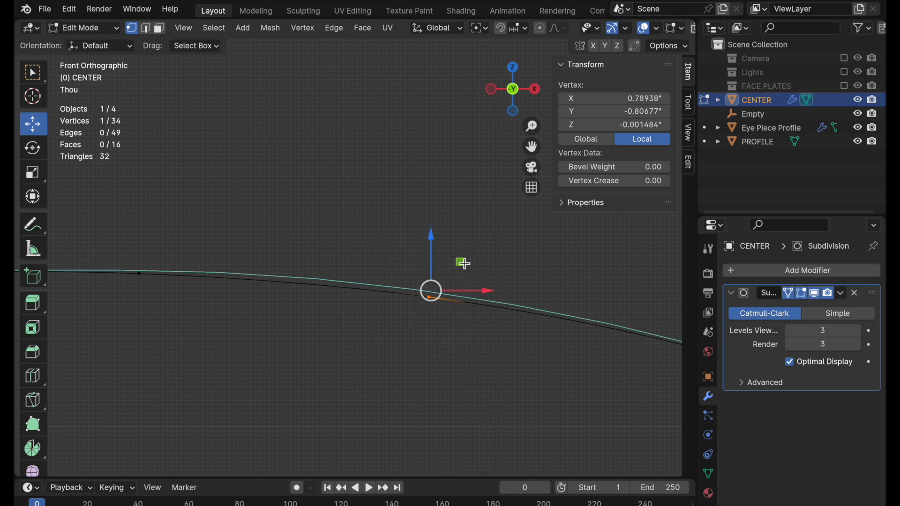
{"action": "left_click_drag", "start_coordinate": [463, 263], "coordinate": [464, 261]}
{"action": "middle_click_drag", "start_coordinate": [464, 263], "coordinate": [456, 277]}
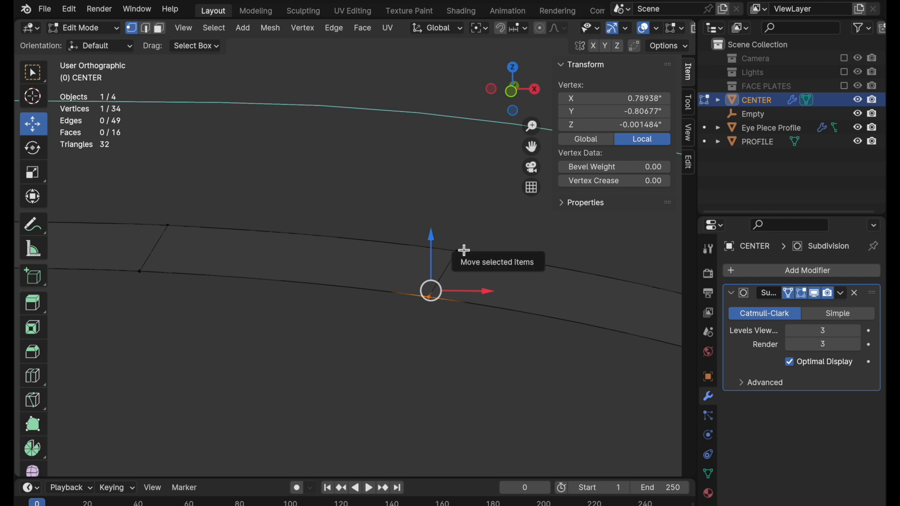
{"action": "scroll", "coordinate": [603, 35], "scroll_direction": "right", "scroll_amount": 5}
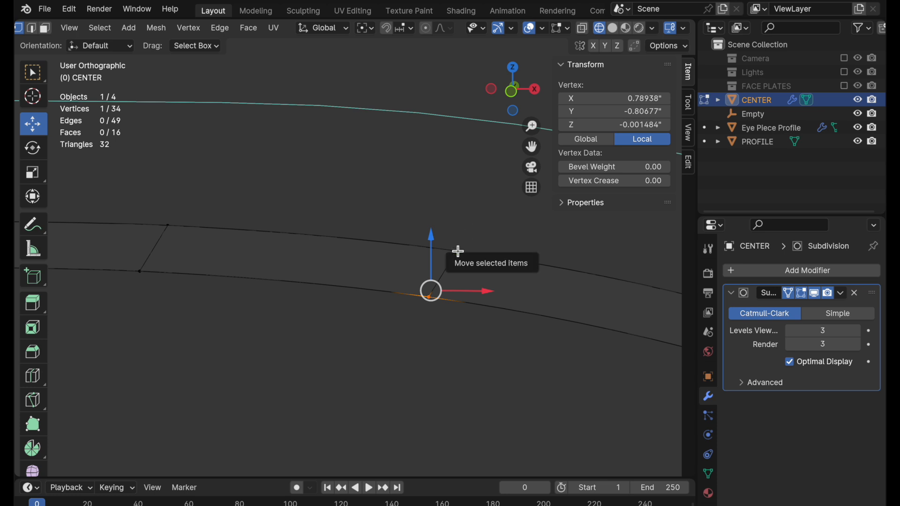
Turn on X-ray, select the arc's second vertex with the one behind it, and try moving the pair onto PROFILE.
{"action": "left_click", "coordinate": [513, 94]}
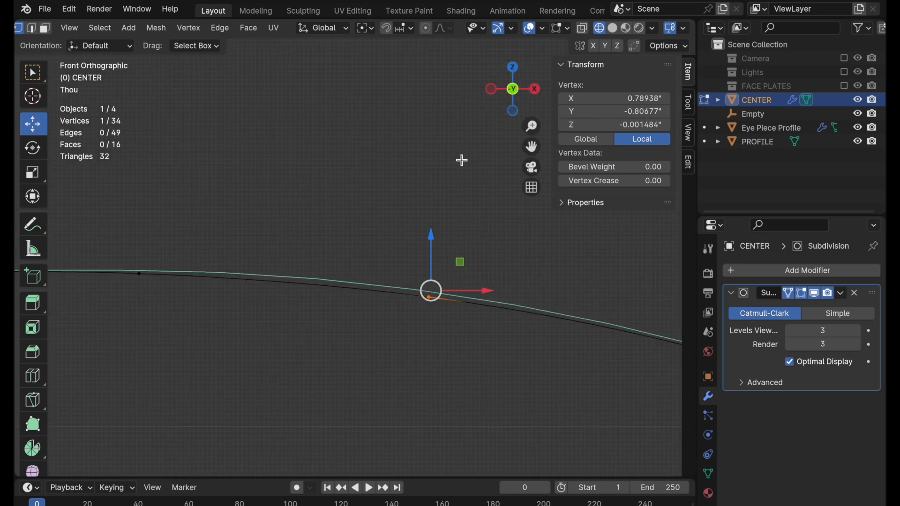
{"action": "key", "text": "alt+z"}
{"action": "left_click_drag", "start_coordinate": [481, 212], "coordinate": [394, 365]}
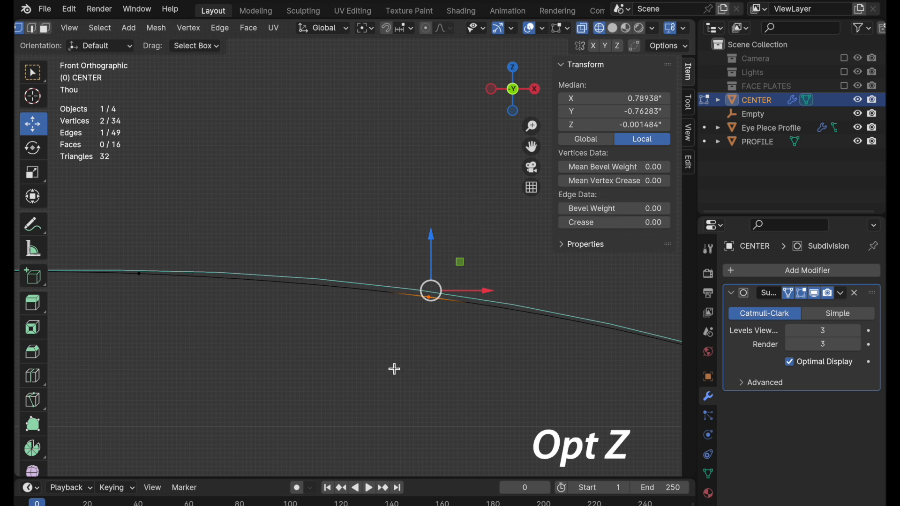
{"action": "left_click_drag", "start_coordinate": [460, 262], "coordinate": [462, 254]}
{"action": "key", "text": "super+z"}
Compare CENTER's edge loops with the Subdivision modifier's On Cage option on and off, leaving it off.
{"action": "scroll", "coordinate": [524, 355], "scroll_direction": "down", "scroll_amount": 4}
{"action": "middle_click_drag", "start_coordinate": [408, 388], "coordinate": [430, 390]}
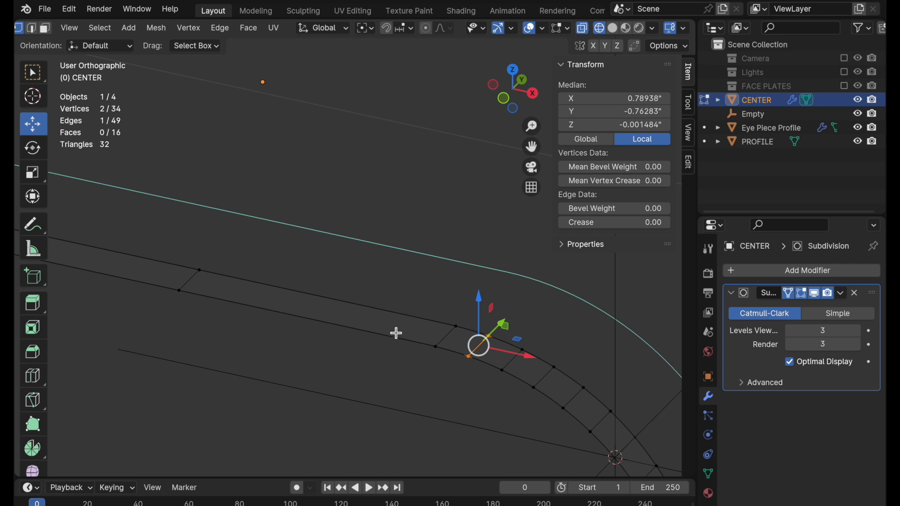
{"action": "left_click", "coordinate": [790, 295]}
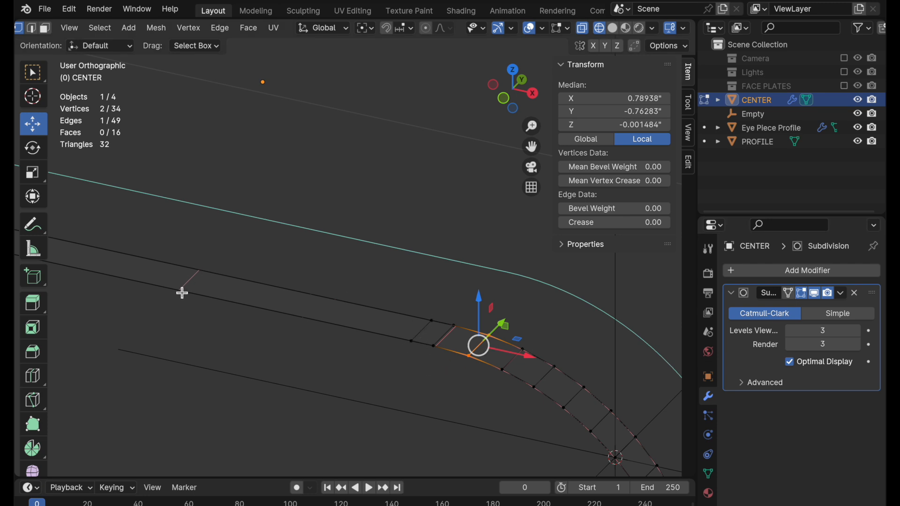
{"action": "left_click", "coordinate": [789, 294]}
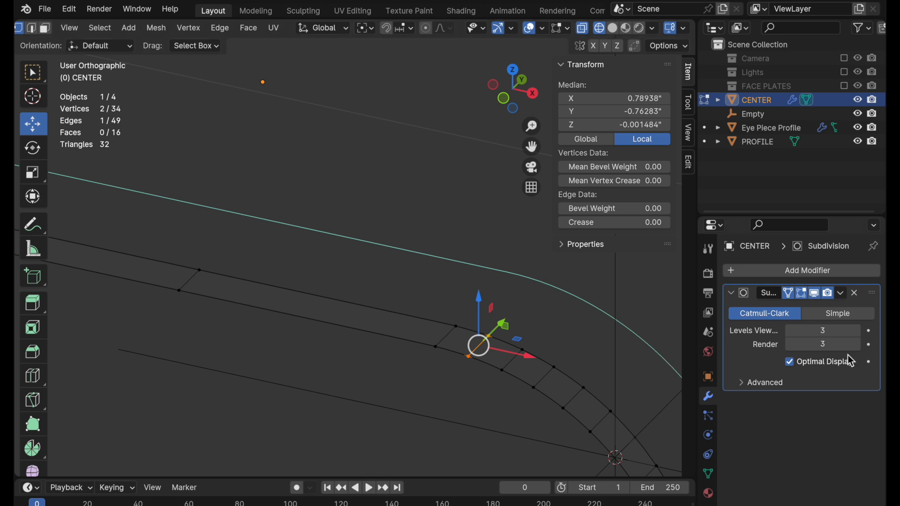
{"action": "scroll", "coordinate": [377, 364], "scroll_direction": "up", "scroll_amount": 5}
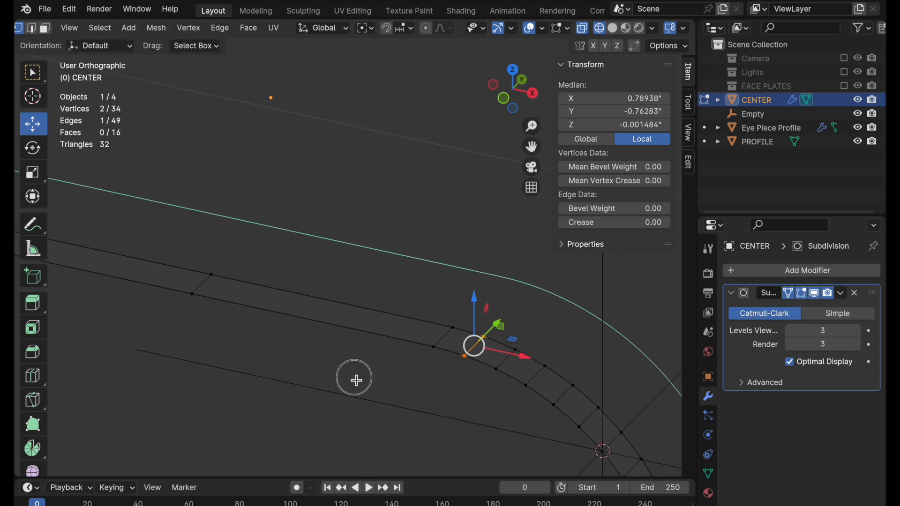
{"action": "middle_click_drag", "start_coordinate": [586, 351], "coordinate": [500, 311], "text": "shift"}
{"action": "middle_click_drag", "start_coordinate": [409, 240], "coordinate": [446, 340], "text": "shift"}
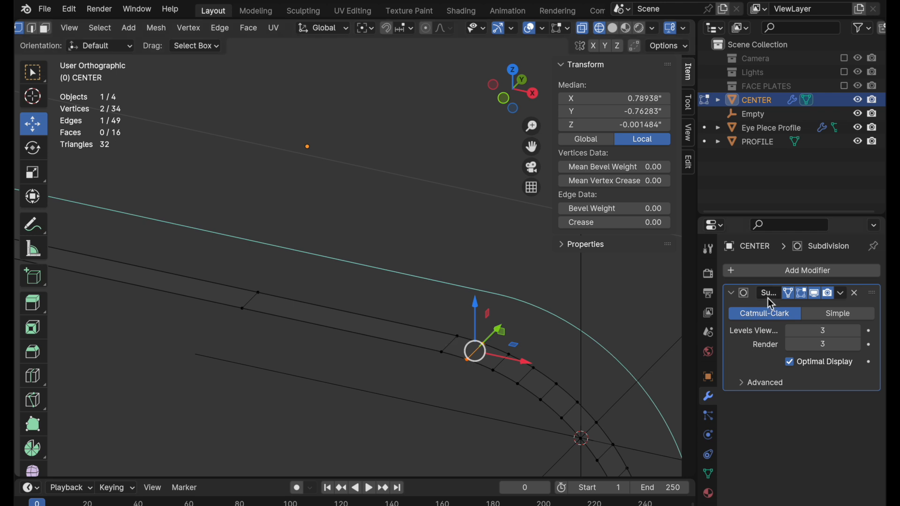
{"action": "left_click", "coordinate": [791, 294]}
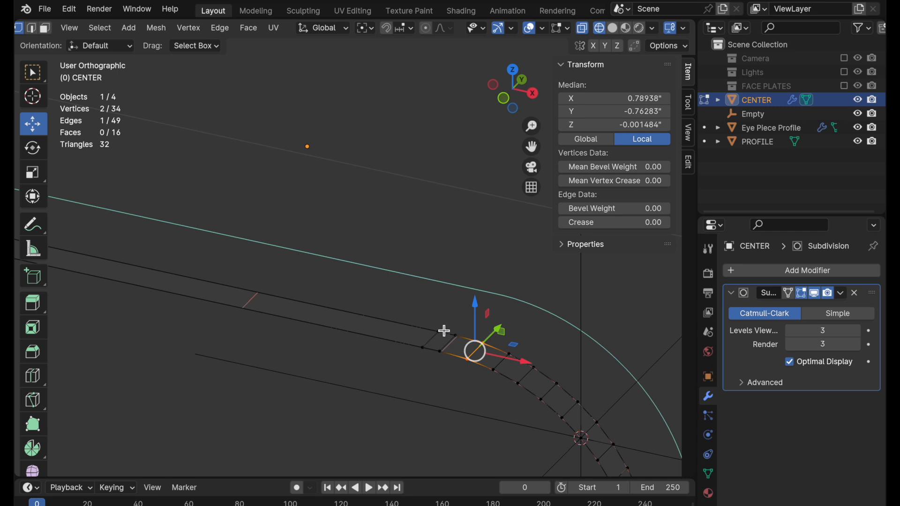
Select the cross edge at the start of CENTER's corner arc and set its crease to 1.
{"action": "scroll", "coordinate": [456, 314], "scroll_direction": "up", "scroll_amount": 3}
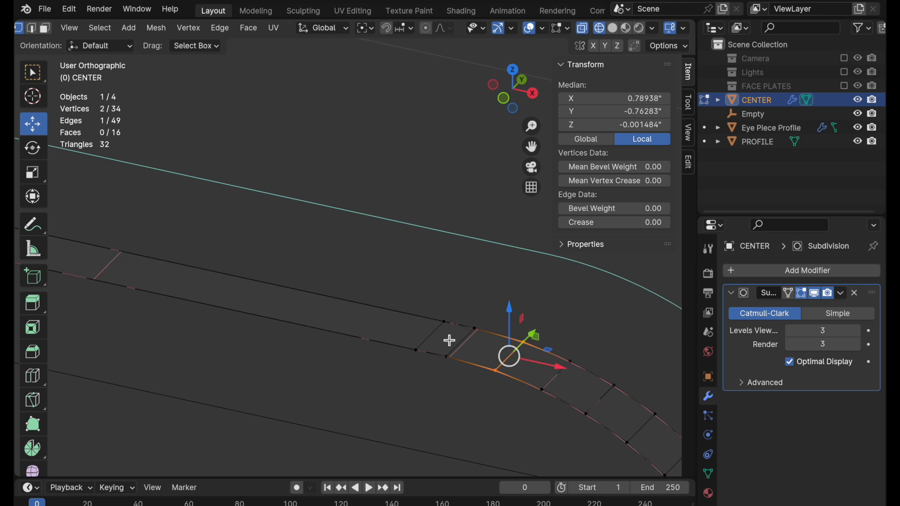
{"action": "key", "text": "2"}
{"action": "left_click", "coordinate": [431, 336]}
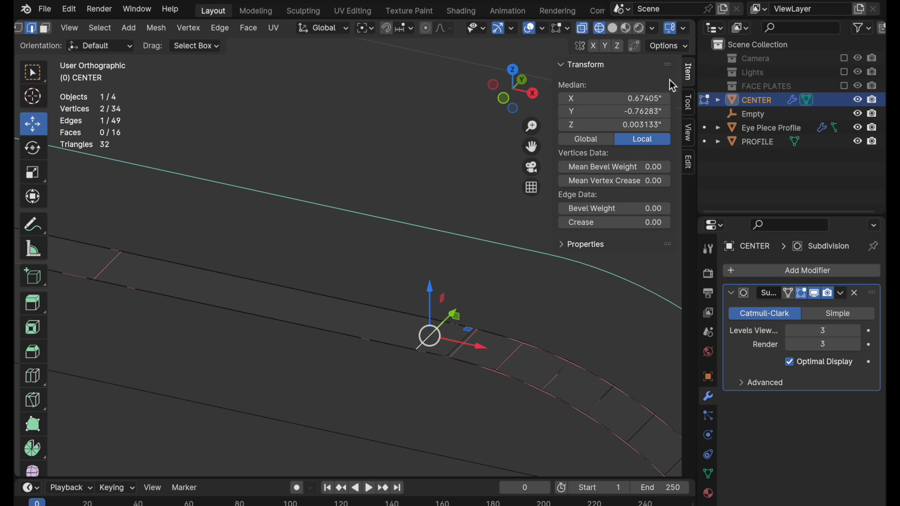
{"action": "key", "text": "n"}
{"action": "key", "text": "n"}
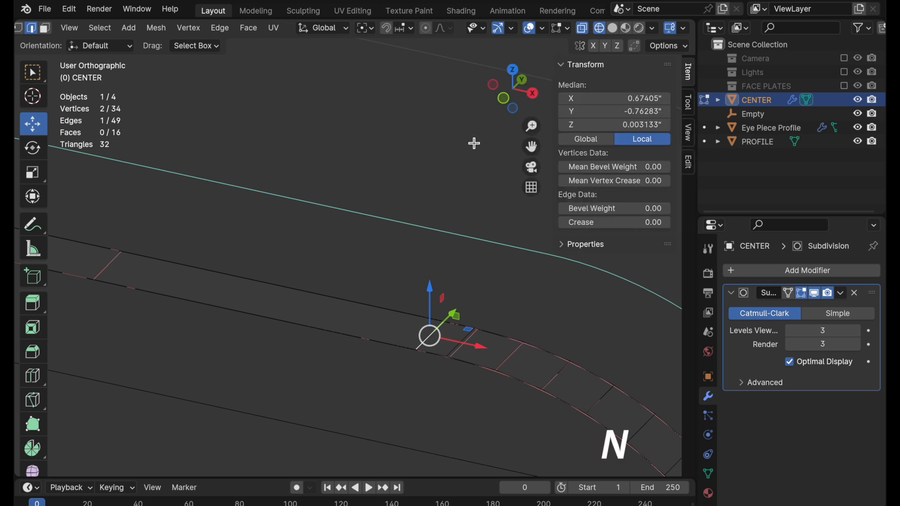
{"action": "left_click", "coordinate": [622, 224]}
{"action": "type", "text": "1"}
{"action": "key", "text": "Return"}
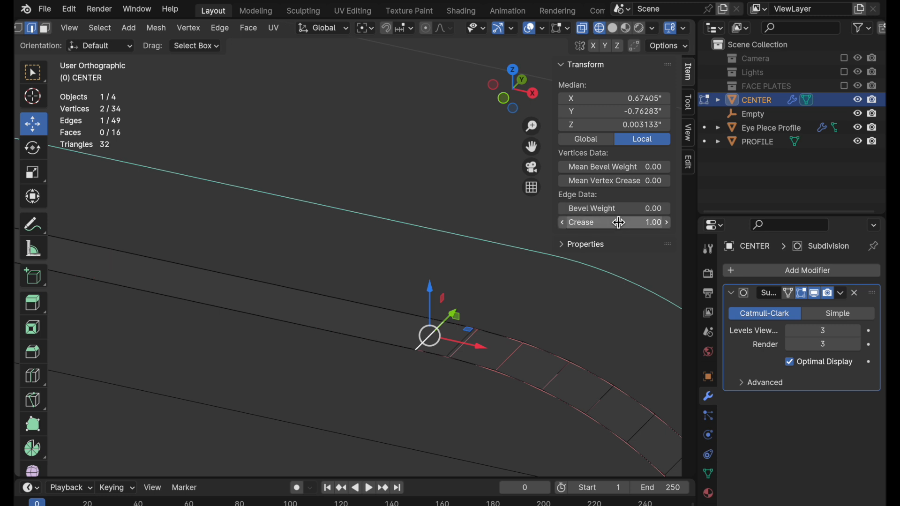
Compare CENTER's wireframe with the Subdivision modifier's Optimal Display option off and on, leaving it on.
{"action": "left_click", "coordinate": [402, 391]}
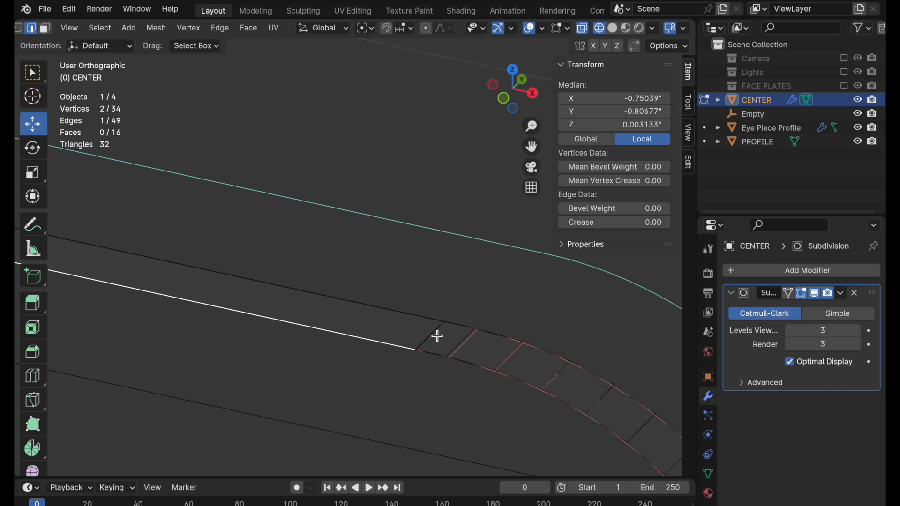
{"action": "left_click", "coordinate": [820, 361]}
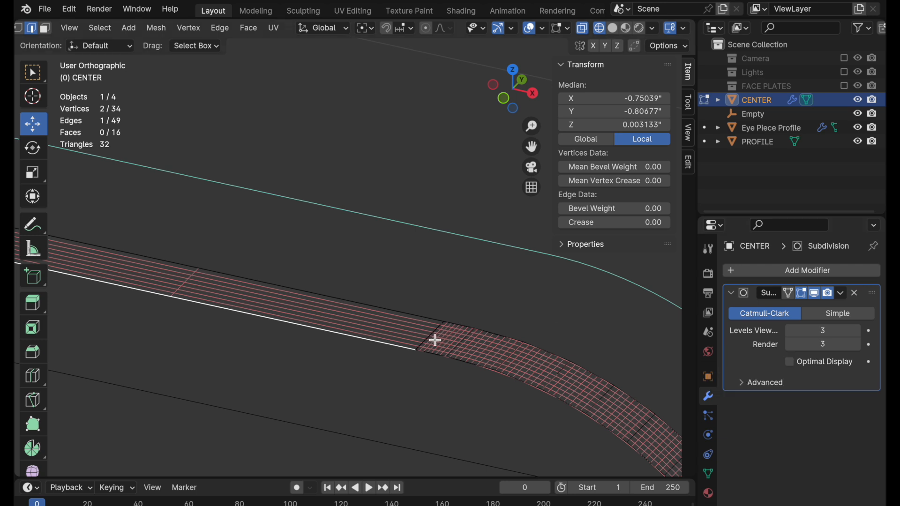
{"action": "left_click", "coordinate": [805, 362]}
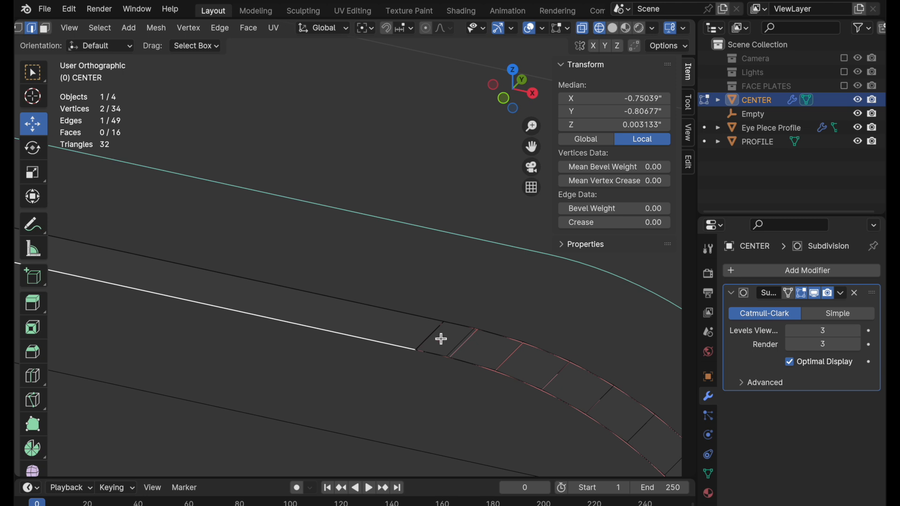
Turn on the Subdivision modifier's On Cage option with the start of the corner arc in front view.
{"action": "left_click", "coordinate": [503, 99]}
{"action": "key", "text": "c"}
{"action": "middle_click_drag", "start_coordinate": [426, 246], "coordinate": [357, 271], "text": "shift"}
{"action": "middle_click_drag", "start_coordinate": [324, 306], "coordinate": [414, 202], "text": "ctrl"}
{"action": "middle_click_drag", "start_coordinate": [370, 234], "coordinate": [421, 248], "text": "shift"}
{"action": "middle_click_drag", "start_coordinate": [351, 302], "coordinate": [352, 291], "text": "ctrl"}
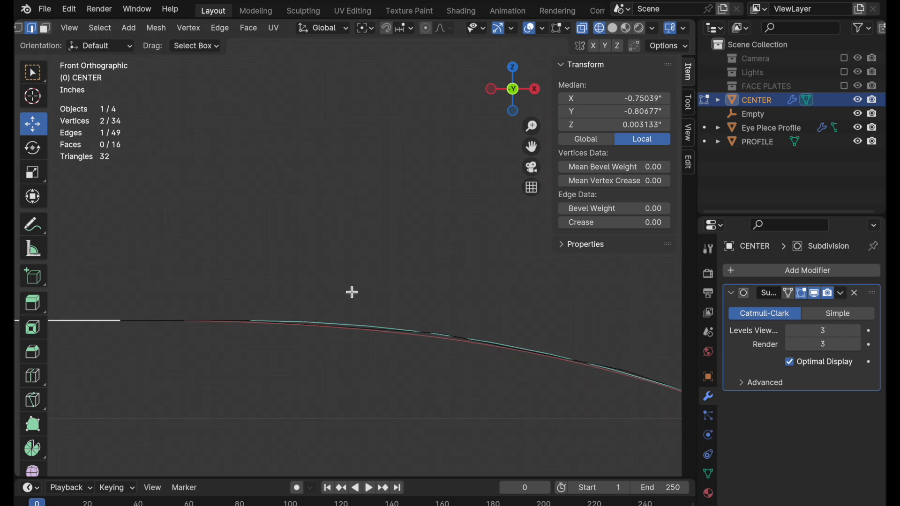
{"action": "left_click", "coordinate": [787, 289]}
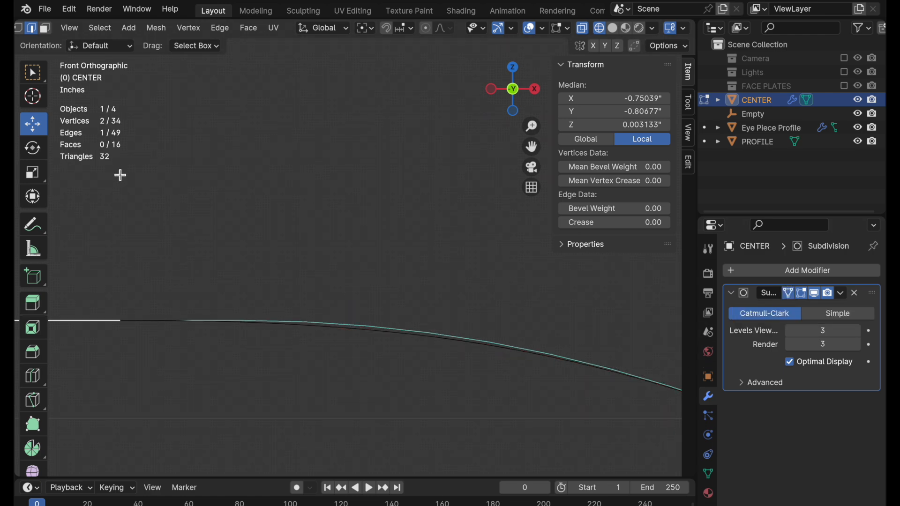
Switch to vertex selection and knife-cut a new edge across the strip between the corner arc's second and third vertices.
{"action": "scroll", "coordinate": [61, 28], "scroll_direction": "up", "scroll_amount": 5}
{"action": "left_click", "coordinate": [133, 29]}
{"action": "middle_click_drag", "start_coordinate": [366, 265], "coordinate": [342, 285], "text": "ctrl"}
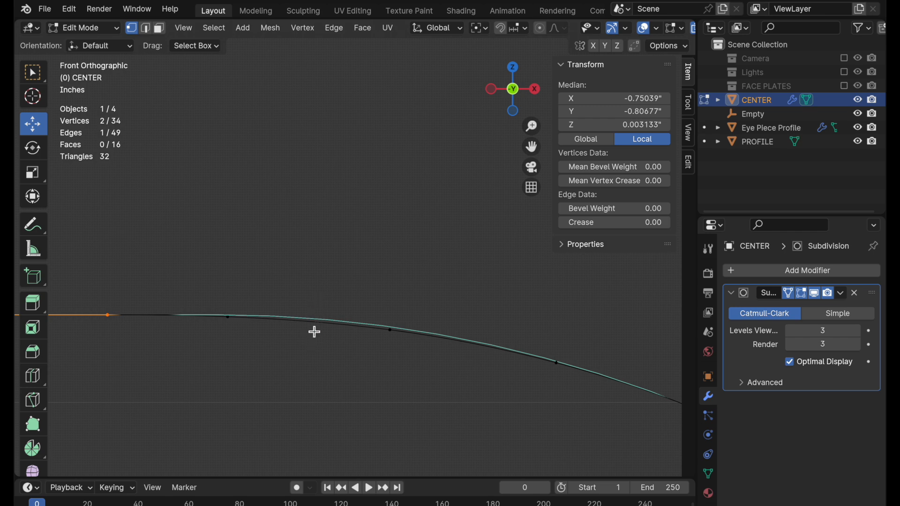
{"action": "key", "text": "k"}
{"action": "left_click", "coordinate": [321, 293]}
{"action": "key", "text": "c"}
{"action": "key", "text": "Return"}
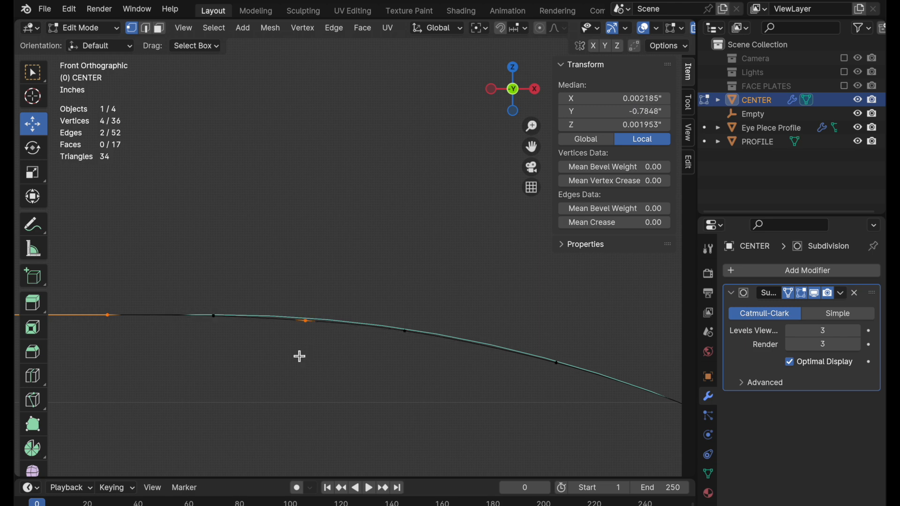
Nudge the newly cut vertex pair and the following pairs along the arc onto the PROFILE curve, one pair at a time.
{"action": "middle_click_drag", "start_coordinate": [306, 337], "coordinate": [342, 283], "text": "ctrl"}
{"action": "left_click_drag", "start_coordinate": [291, 280], "coordinate": [340, 364]}
{"action": "left_click_drag", "start_coordinate": [336, 283], "coordinate": [342, 282]}
{"action": "left_click_drag", "start_coordinate": [426, 264], "coordinate": [501, 389]}
{"action": "left_click_drag", "start_coordinate": [467, 293], "coordinate": [477, 294]}
{"action": "middle_click_drag", "start_coordinate": [500, 412], "coordinate": [292, 361], "text": "shift"}
{"action": "middle_click_drag", "start_coordinate": [439, 336], "coordinate": [456, 323], "text": "ctrl"}
{"action": "left_click_drag", "start_coordinate": [461, 240], "coordinate": [539, 409]}
{"action": "left_click_drag", "start_coordinate": [518, 291], "coordinate": [520, 289]}
Examine the rest of CENTER's corner against the PROFILE curve, from the adjusted vertices down to the vertical side.
{"action": "scroll", "coordinate": [448, 328], "scroll_direction": "down", "scroll_amount": 1}
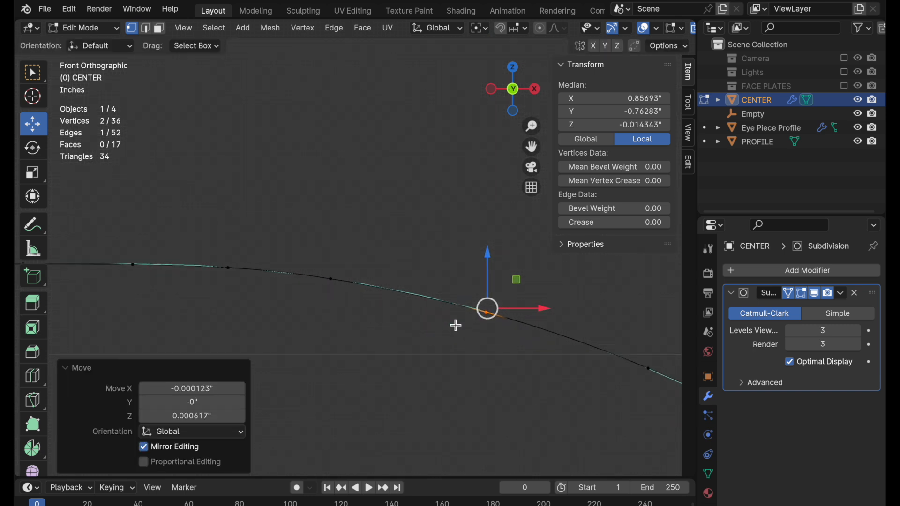
{"action": "middle_click_drag", "start_coordinate": [445, 333], "coordinate": [534, 370], "text": "shift"}
{"action": "middle_click_drag", "start_coordinate": [599, 370], "coordinate": [429, 294], "text": "shift"}
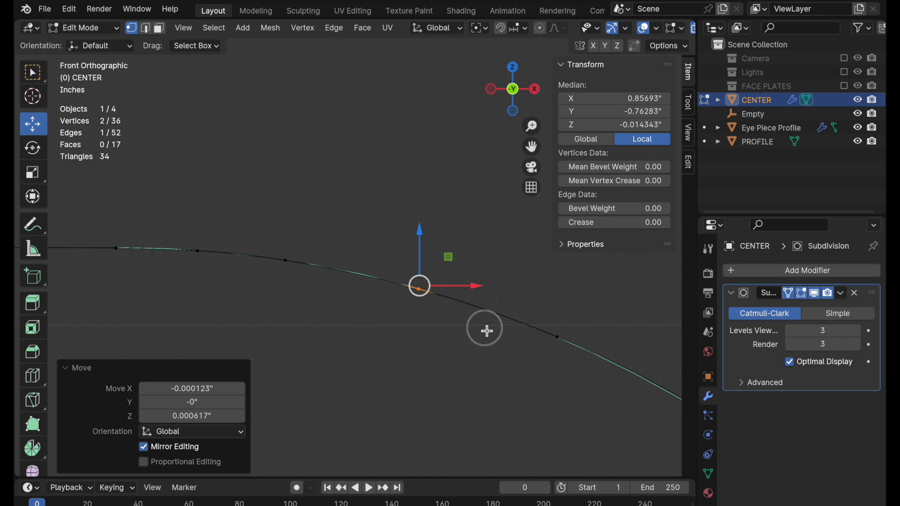
{"action": "scroll", "coordinate": [513, 319], "scroll_direction": "up", "scroll_amount": 4}
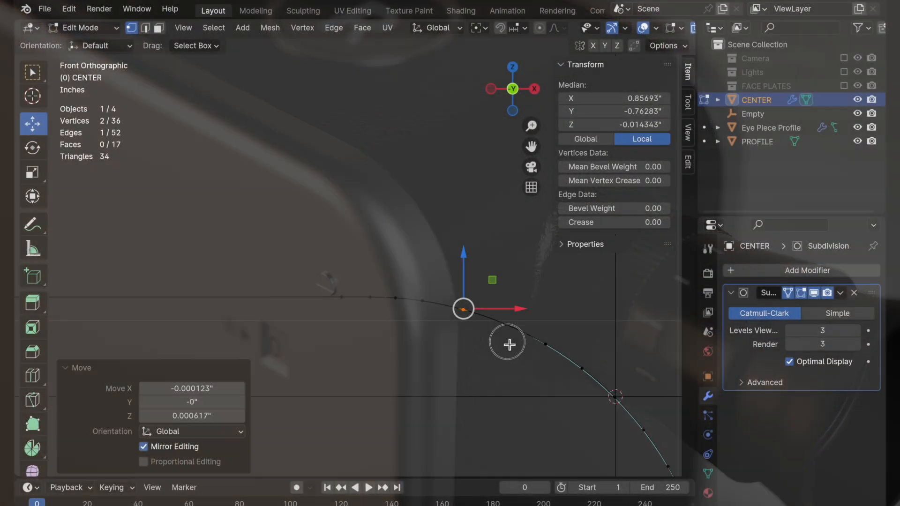
{"action": "middle_click_drag", "start_coordinate": [510, 345], "coordinate": [403, 281], "text": "shift"}
{"action": "middle_click_drag", "start_coordinate": [451, 316], "coordinate": [427, 306], "text": "shift"}
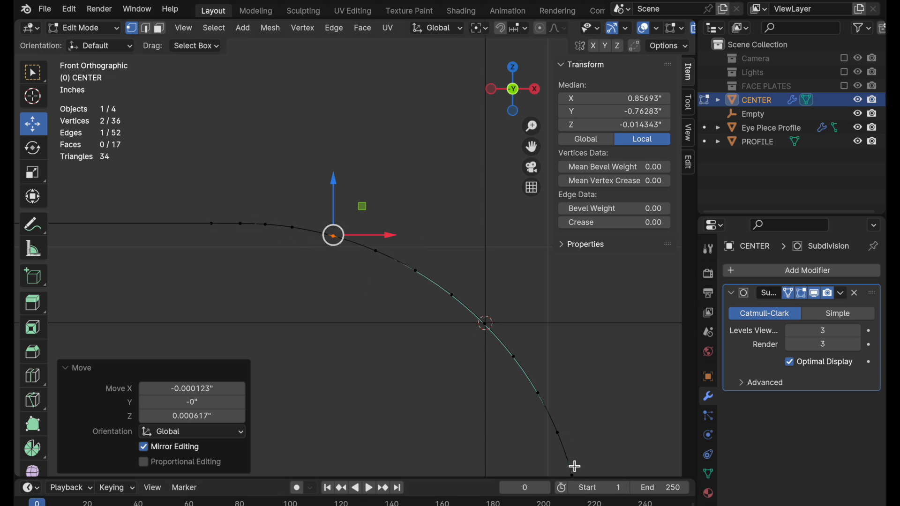
{"action": "middle_click_drag", "start_coordinate": [571, 463], "coordinate": [378, 373]}
{"action": "middle_click_drag", "start_coordinate": [369, 192], "coordinate": [423, 131], "text": "ctrl"}
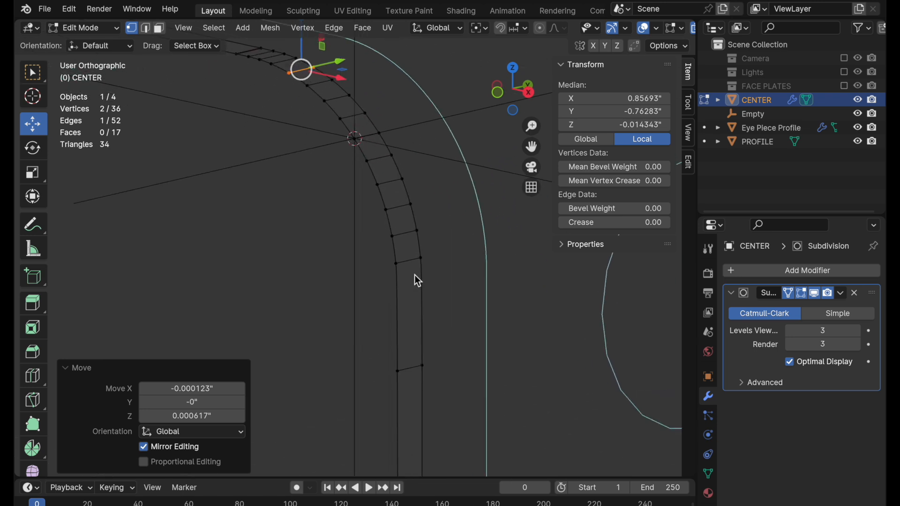
{"action": "middle_click_drag", "start_coordinate": [421, 406], "coordinate": [403, 280], "text": "shift"}
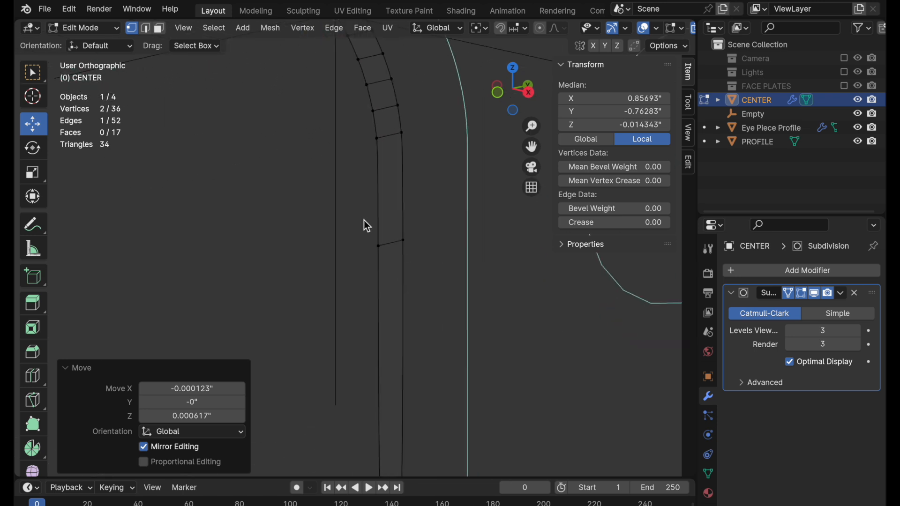
Switch to face selection and turn off the Subdivision modifier's viewport display and On Cage option.
{"action": "left_click", "coordinate": [160, 29]}
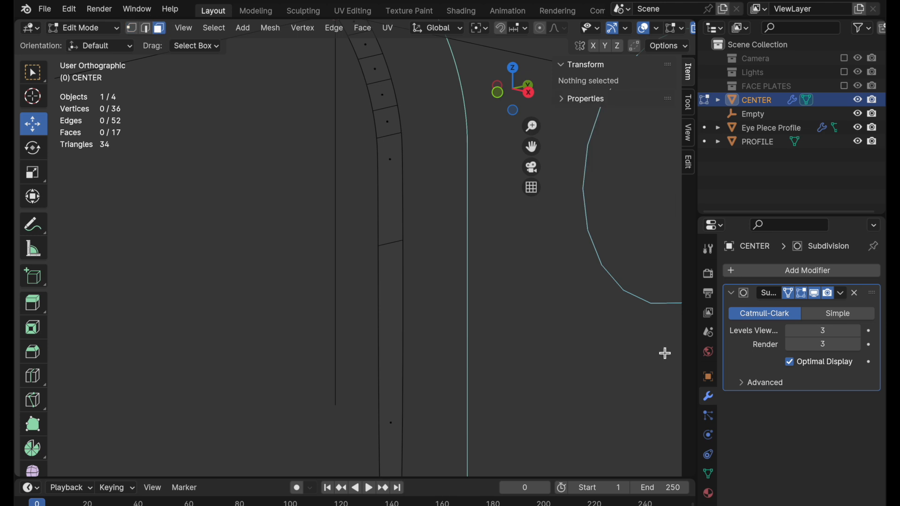
{"action": "left_click", "coordinate": [814, 296]}
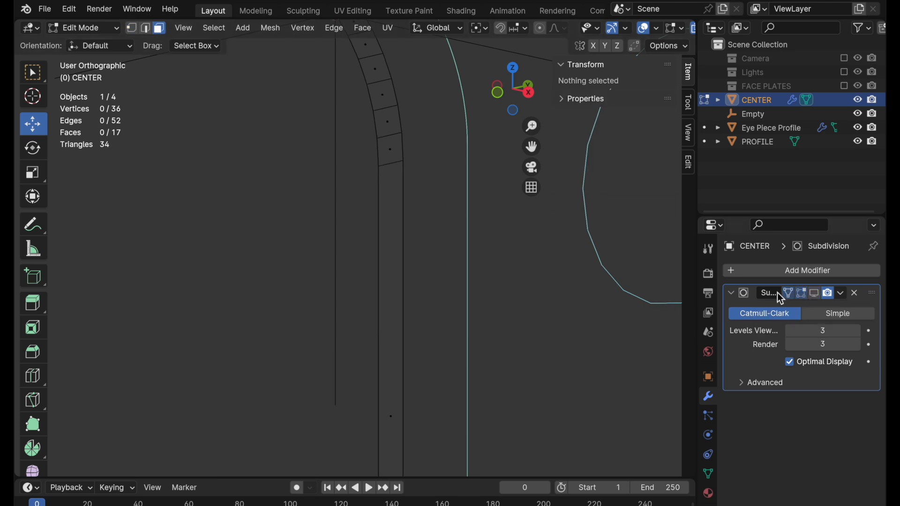
{"action": "left_click", "coordinate": [788, 293]}
Select the faces from the corner's 45° midpoint downwards, including the long vertical face, and delete them.
{"action": "middle_click_drag", "start_coordinate": [377, 233], "coordinate": [377, 388], "text": "shift"}
{"action": "left_click", "coordinate": [357, 179]}
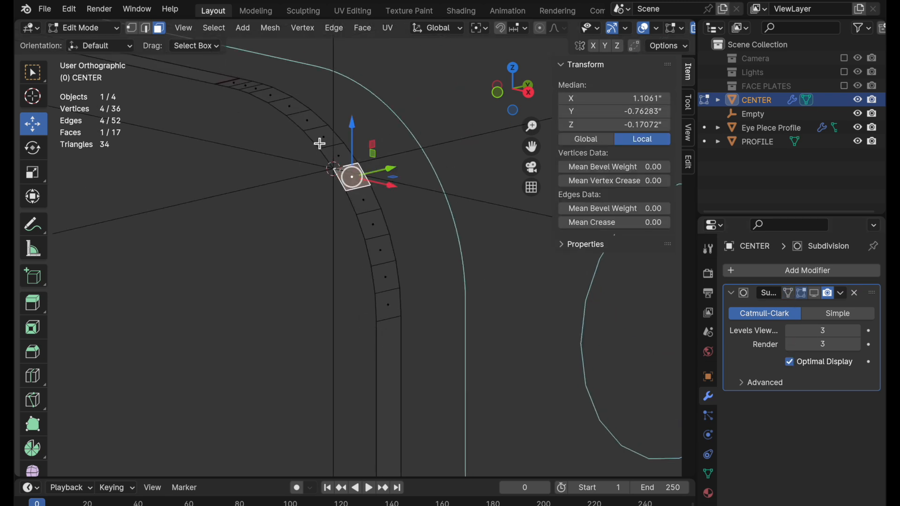
{"action": "left_click_drag", "start_coordinate": [326, 193], "coordinate": [431, 416], "text": "shift"}
{"action": "middle_click_drag", "start_coordinate": [431, 416], "coordinate": [438, 199], "text": "shift"}
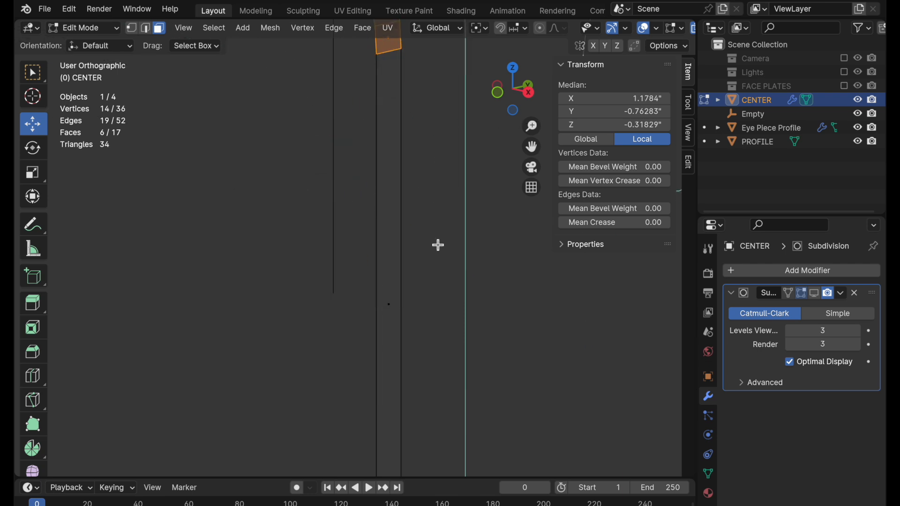
{"action": "left_click", "coordinate": [398, 217], "text": "shift"}
{"action": "middle_click_drag", "start_coordinate": [434, 113], "coordinate": [440, 274], "text": "shift"}
{"action": "key", "text": "x"}
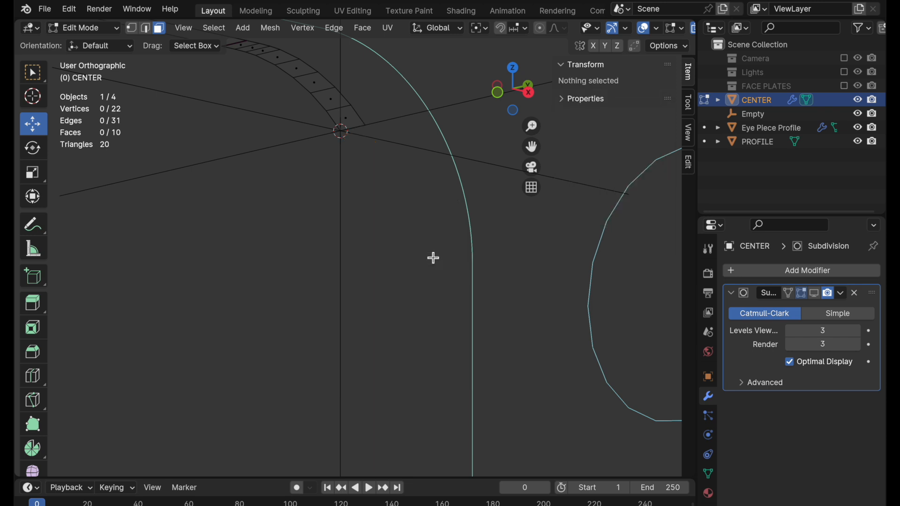
Add a Mirror modifier to CENTER and place it above the Subdivision modifier in the stack.
{"action": "left_click", "coordinate": [767, 274]}
{"action": "mouse_move", "coordinate": [767, 274]}
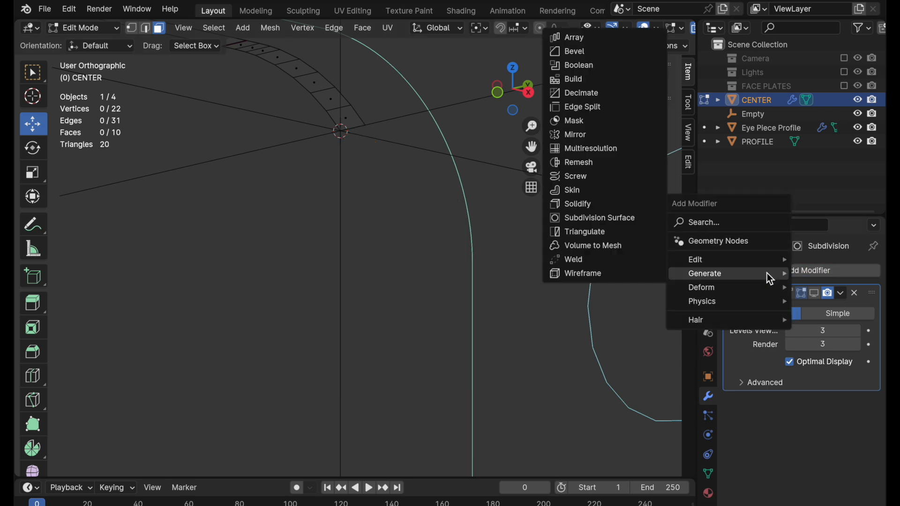
{"action": "left_click", "coordinate": [587, 136]}
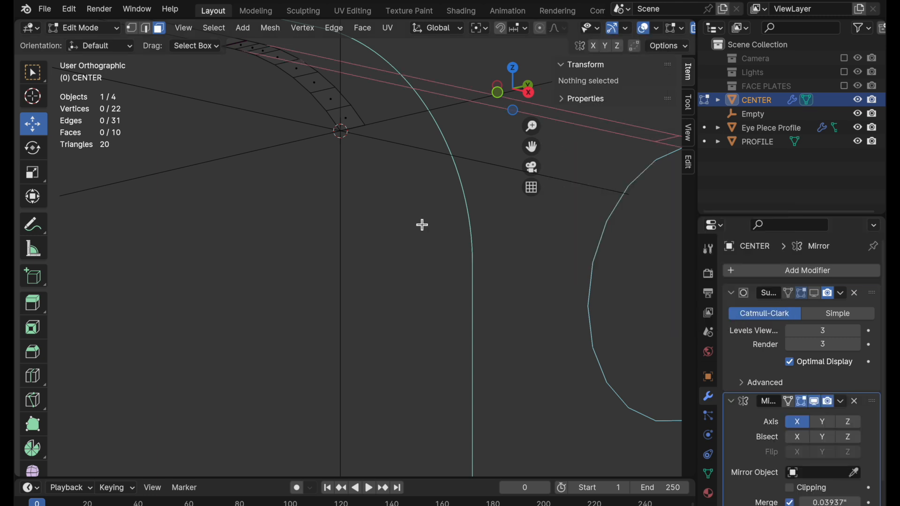
{"action": "left_click_drag", "start_coordinate": [870, 402], "coordinate": [875, 288]}
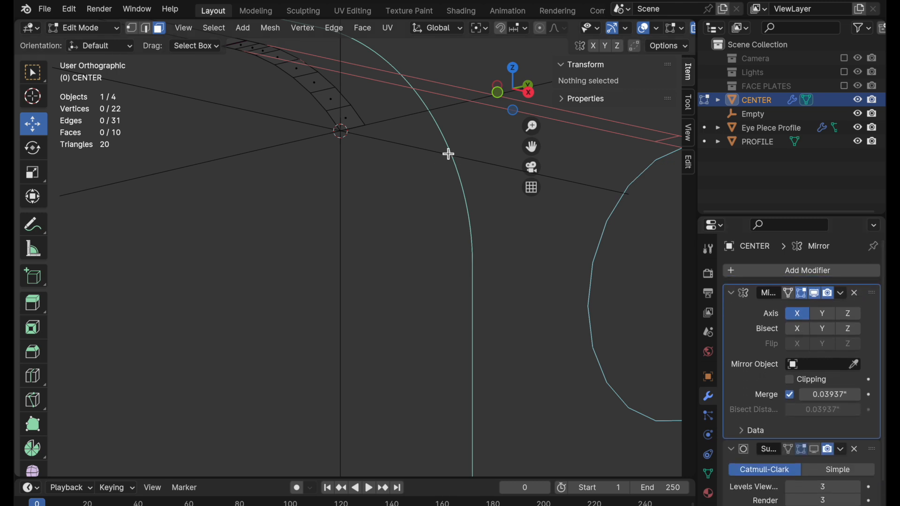
In front view, set the Mirror modifier's mirror object to Empty.
{"action": "left_click", "coordinate": [498, 92]}
{"action": "left_click", "coordinate": [406, 147]}
{"action": "middle_click_drag", "start_coordinate": [406, 147], "coordinate": [351, 261], "text": "shift"}
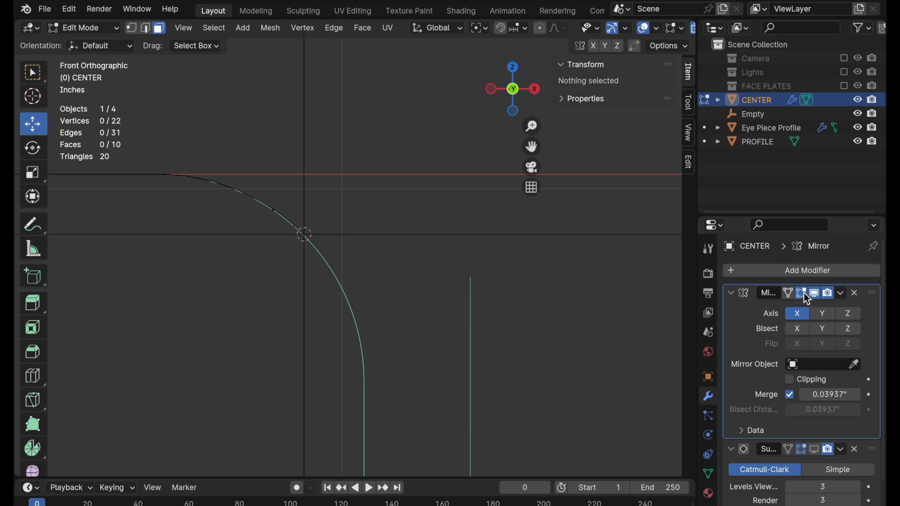
{"action": "left_click", "coordinate": [856, 372]}
{"action": "left_click", "coordinate": [755, 118]}
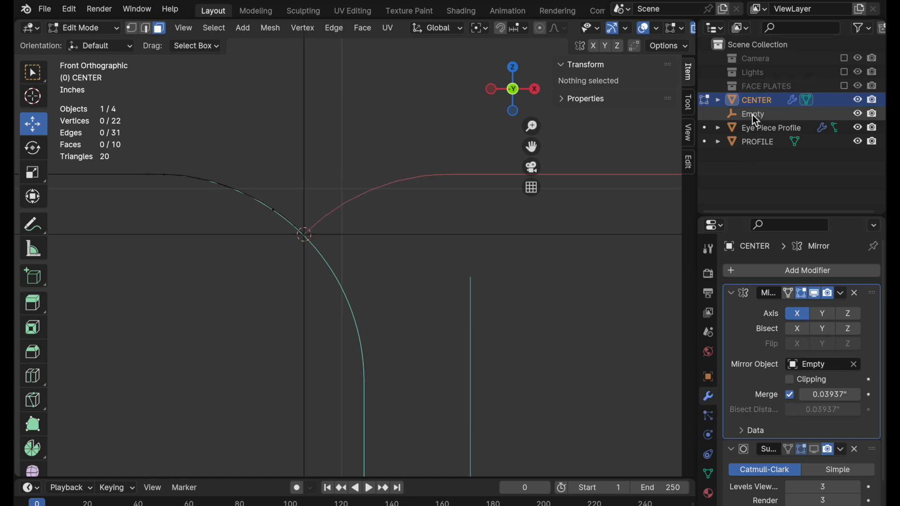
Select the Empty and rotate it 45° in front view, using snapped angle increments.
{"action": "left_click", "coordinate": [754, 115]}
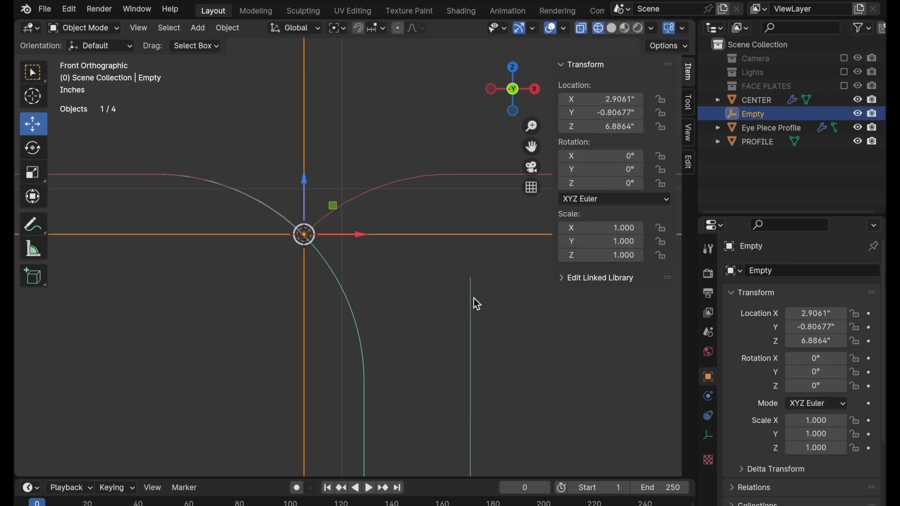
{"action": "key", "text": "r"}
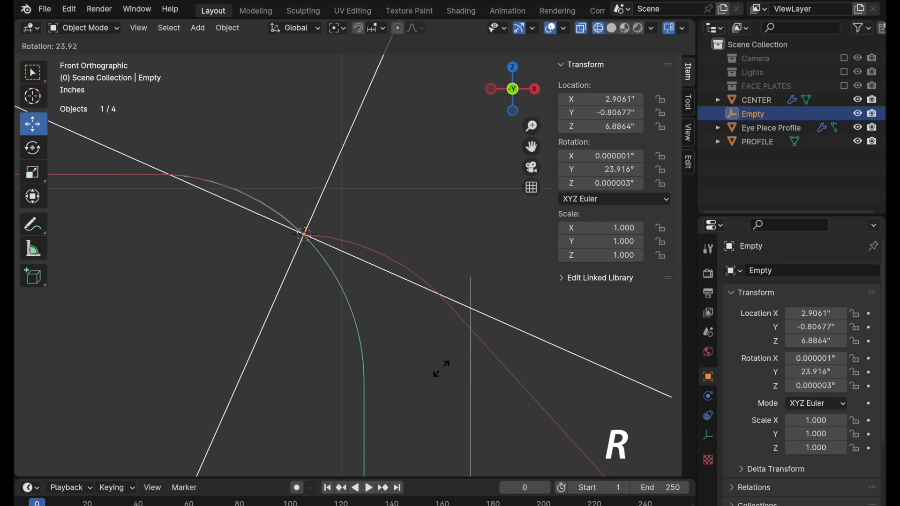
{"action": "key", "text": "ctrl"}
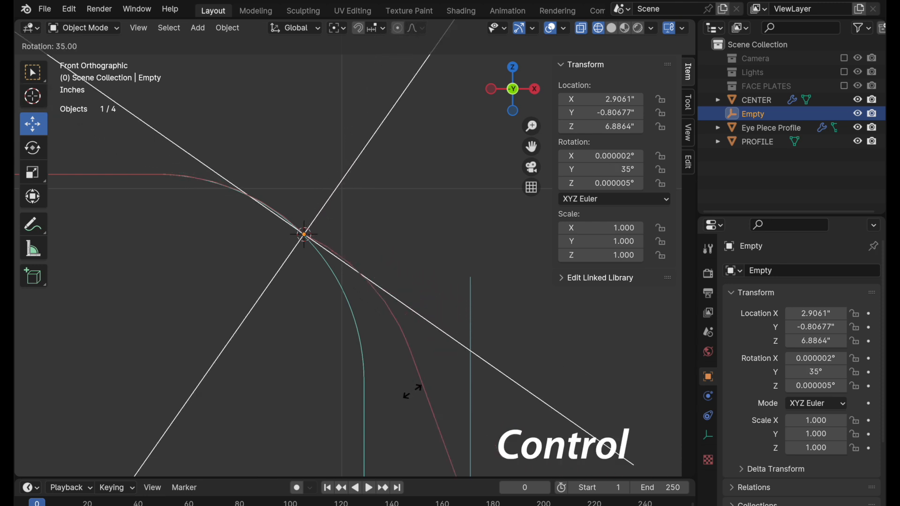
{"action": "left_click", "coordinate": [377, 404]}
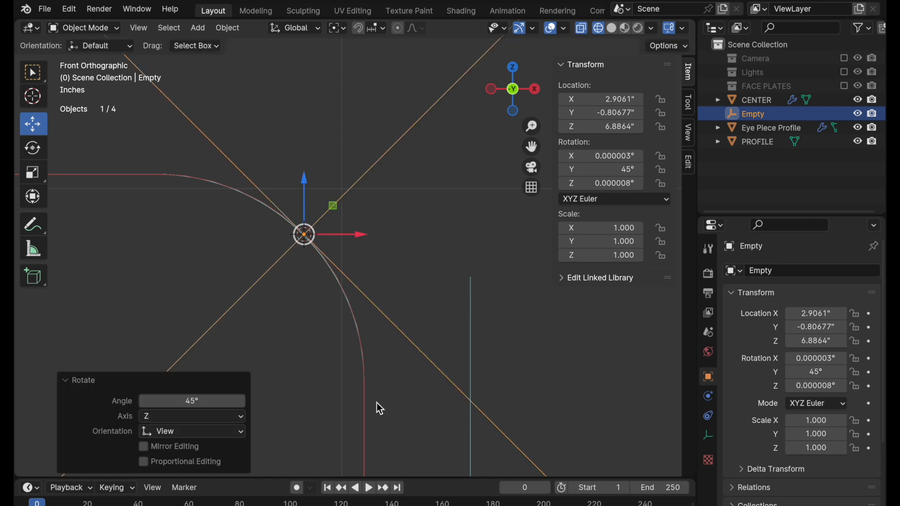
Select CENTER and apply its Mirror modifier.
{"action": "middle_click_drag", "start_coordinate": [396, 321], "coordinate": [404, 277]}
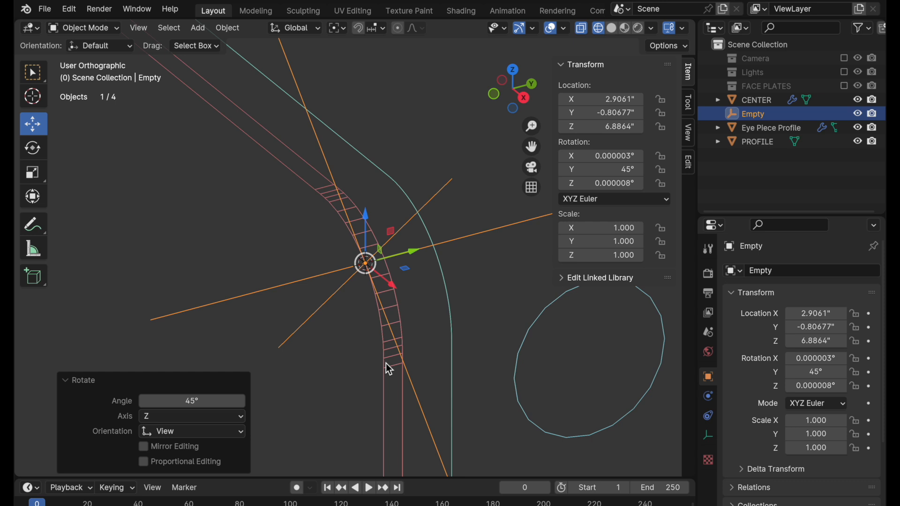
{"action": "left_click", "coordinate": [395, 306]}
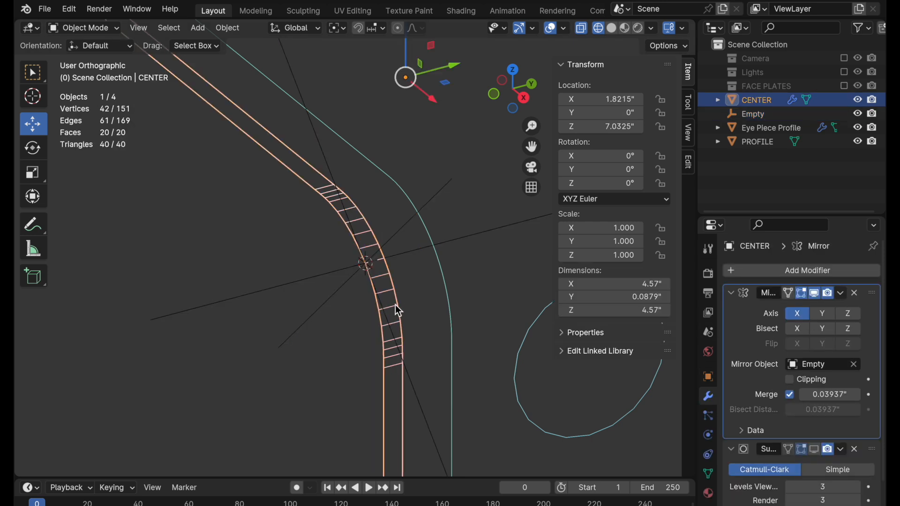
{"action": "left_click", "coordinate": [842, 293]}
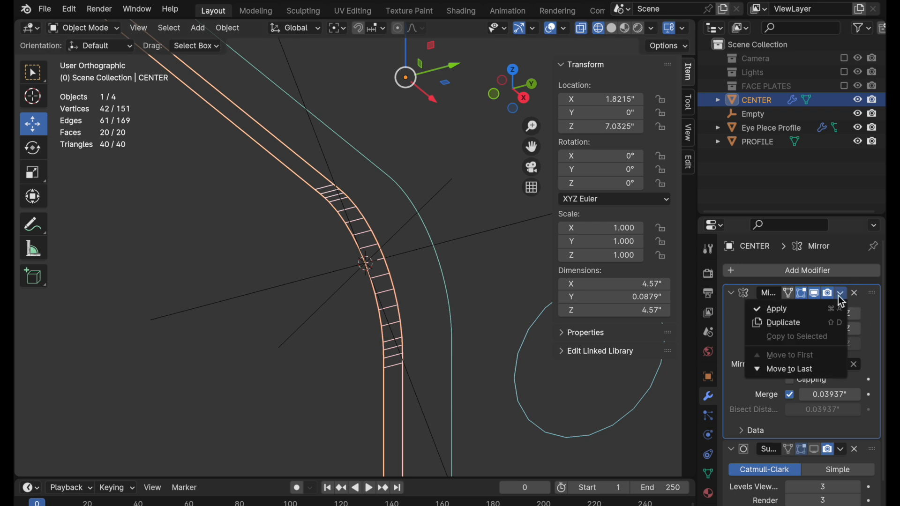
{"action": "left_click", "coordinate": [803, 313]}
{"action": "scroll", "coordinate": [439, 315], "scroll_direction": "down", "scroll_amount": 5}
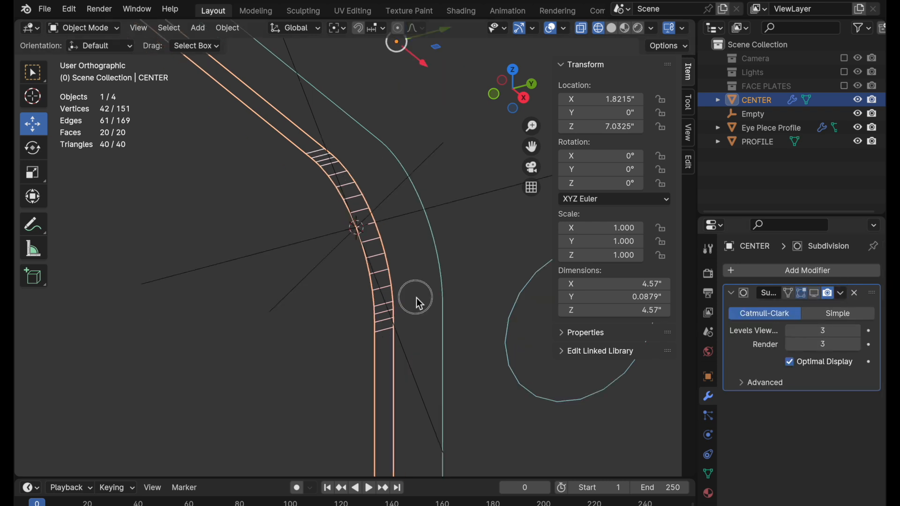
Delete the Empty used for the 45° corner mirror.
{"action": "left_click", "coordinate": [432, 150]}
{"action": "key", "text": "x"}
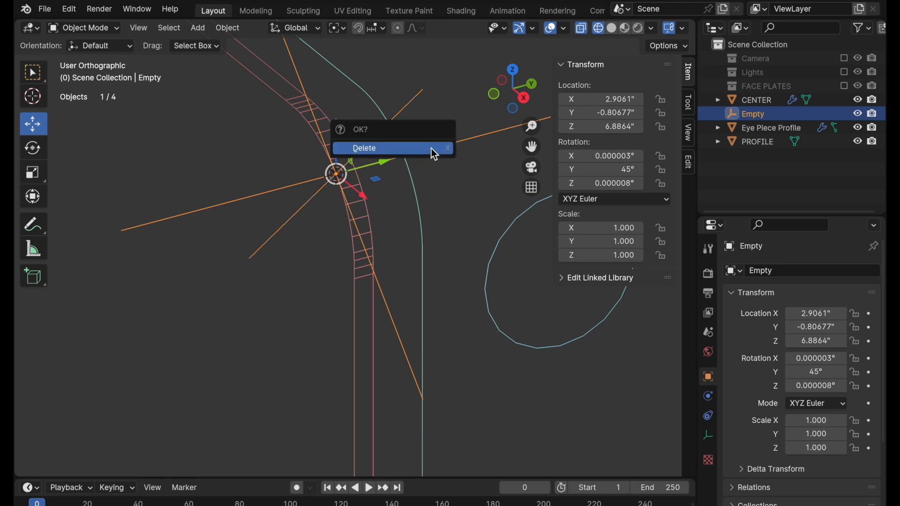
{"action": "left_click", "coordinate": [431, 148]}
Snap the 3D cursor to the middle vertex of the PROFILE curve's long vertical edge.
{"action": "scroll", "coordinate": [405, 181], "scroll_direction": "down", "scroll_amount": 5}
{"action": "left_click", "coordinate": [404, 253]}
{"action": "scroll", "coordinate": [394, 277], "scroll_direction": "down", "scroll_amount": 5}
{"action": "scroll", "coordinate": [369, 315], "scroll_direction": "down", "scroll_amount": 5, "text": "shift"}
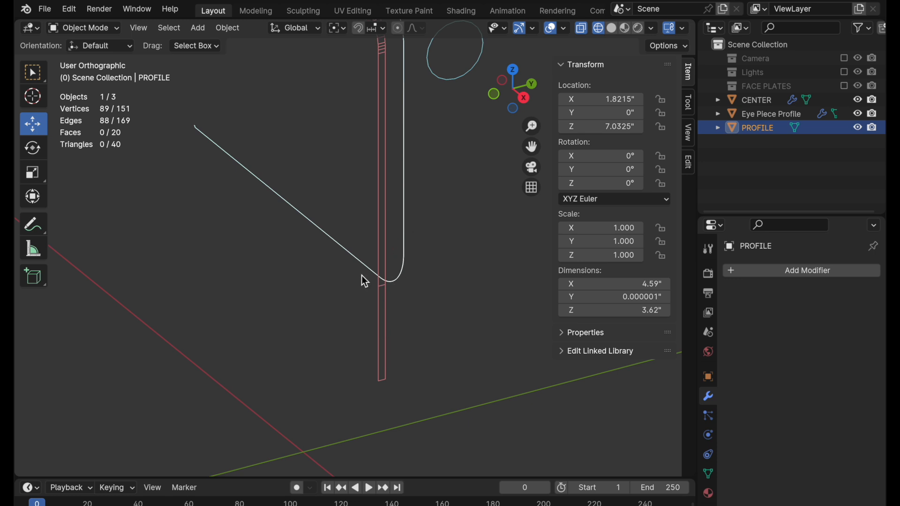
{"action": "middle_click_drag", "start_coordinate": [426, 159], "coordinate": [419, 312], "text": "shift"}
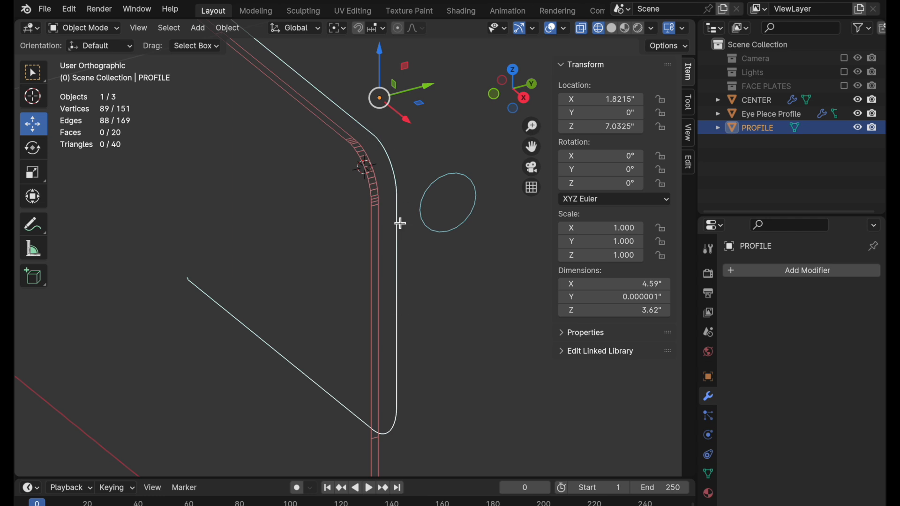
{"action": "key", "text": "Tab"}
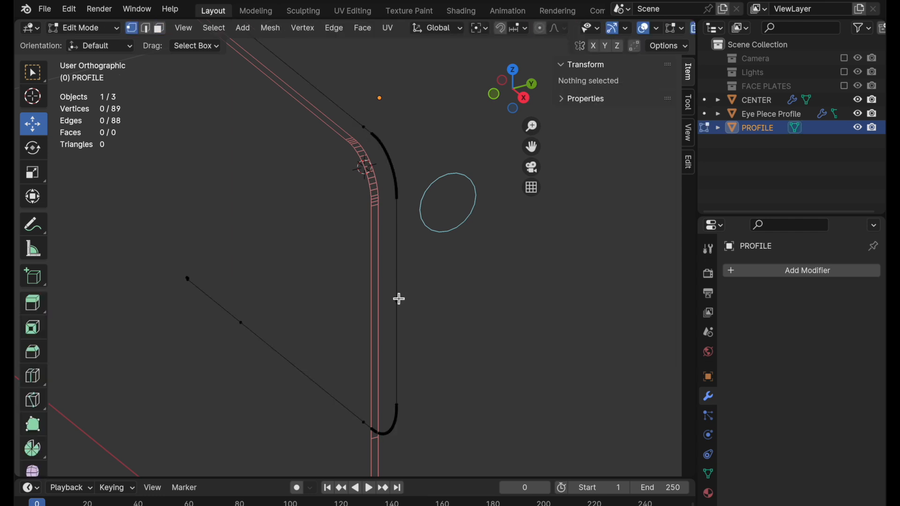
{"action": "left_click", "coordinate": [399, 299]}
{"action": "key", "text": "shift+s"}
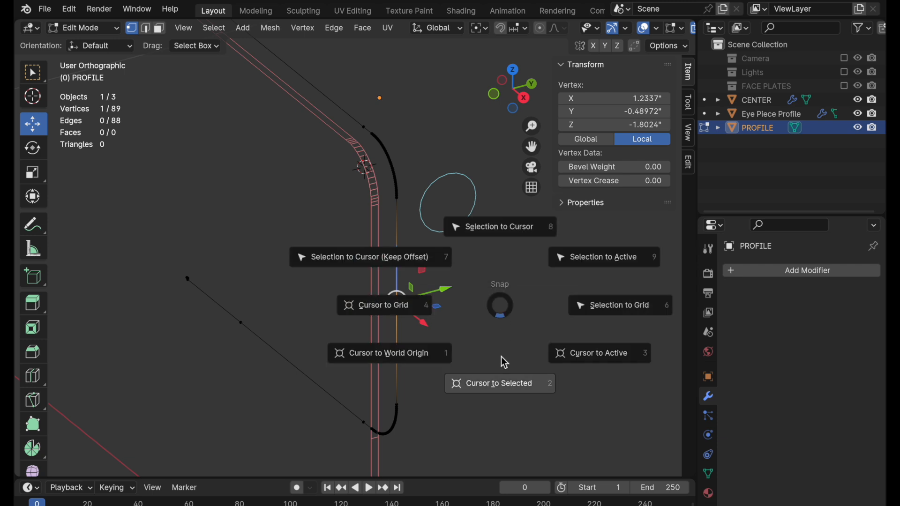
{"action": "left_click", "coordinate": [501, 390]}
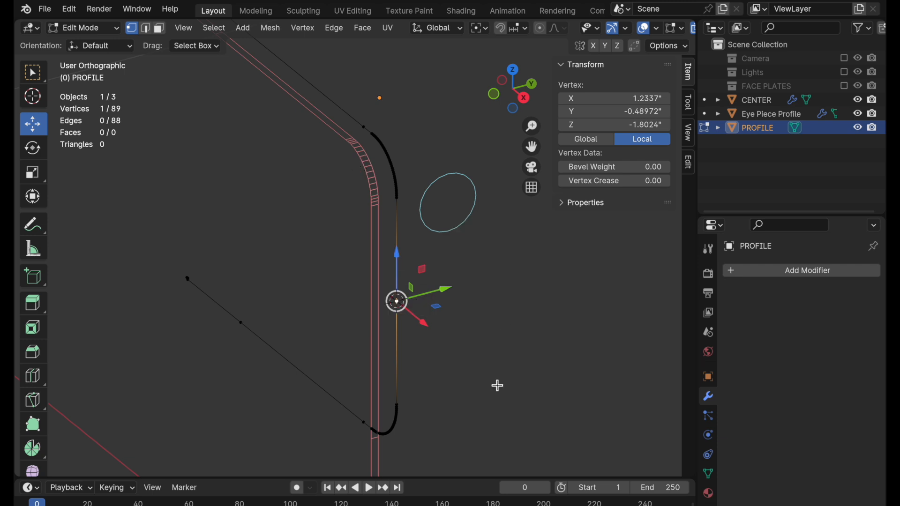
{"action": "key", "text": "Tab"}
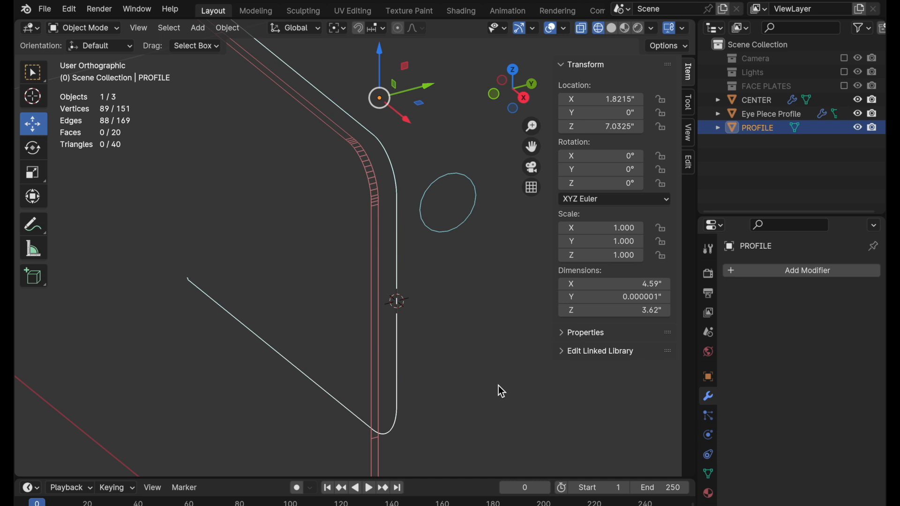
Add a Plain Axes empty at the 3D cursor.
{"action": "key", "text": "shift+a"}
{"action": "mouse_move", "coordinate": [515, 385]}
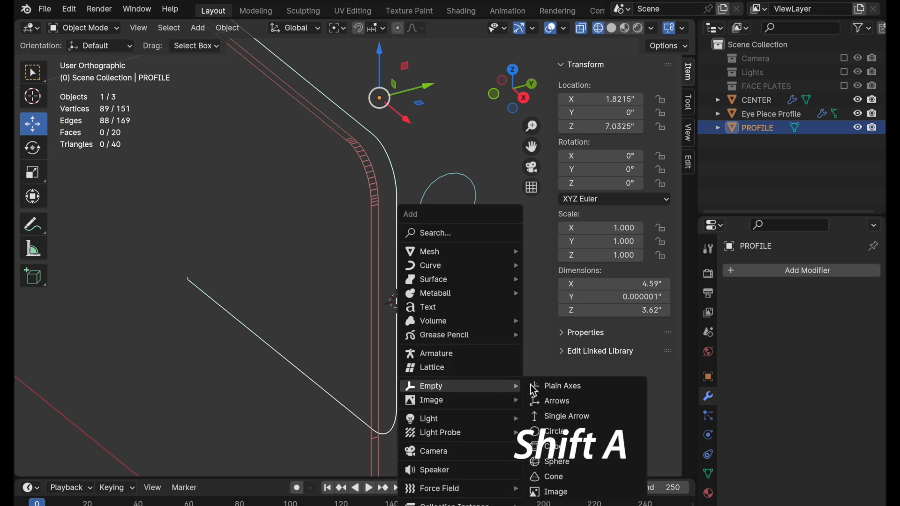
{"action": "left_click", "coordinate": [546, 383]}
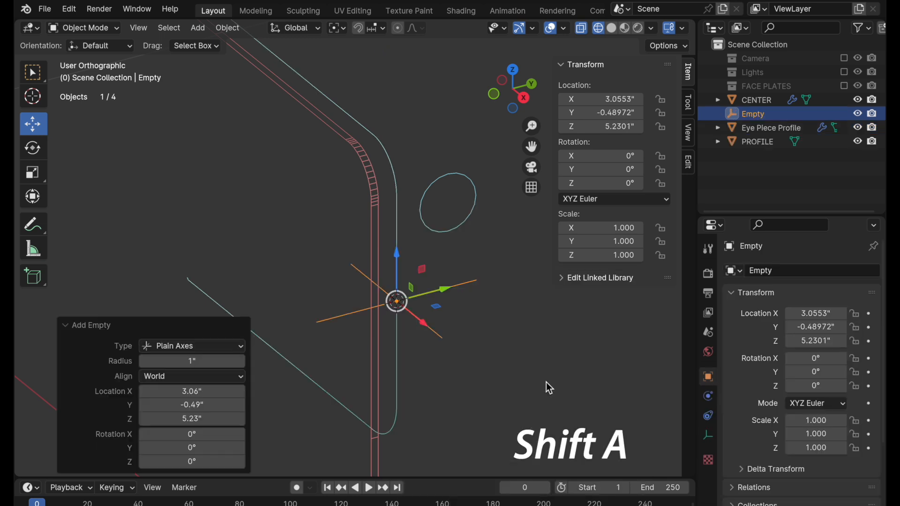
Delete the lowest face of the CENTER strip, the one extending below the PROFILE curve.
{"action": "left_click", "coordinate": [376, 195]}
{"action": "middle_click_drag", "start_coordinate": [418, 278], "coordinate": [413, 218], "text": "shift"}
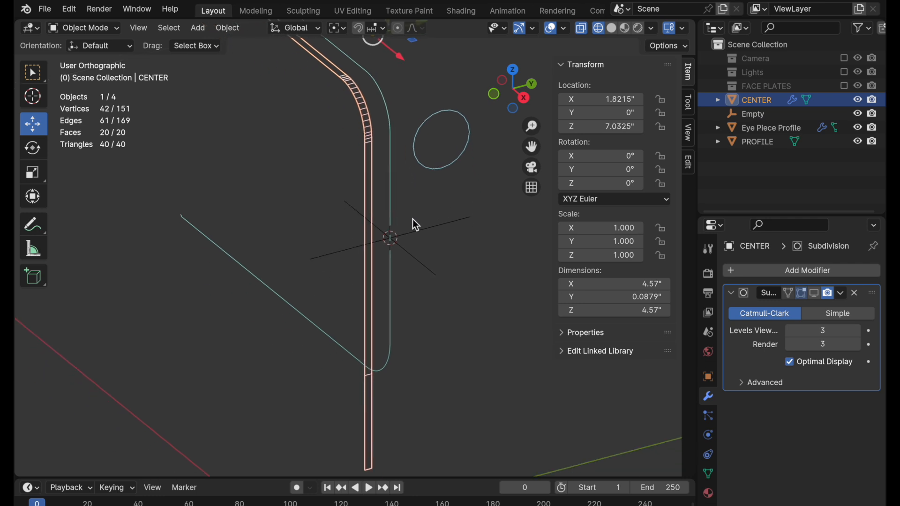
{"action": "key", "text": "Tab"}
{"action": "middle_click_drag", "start_coordinate": [424, 299], "coordinate": [426, 262], "text": "shift"}
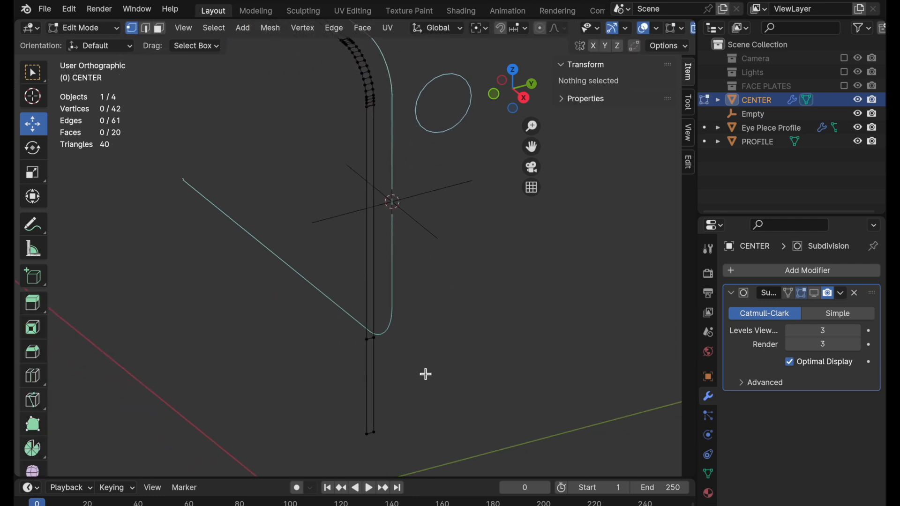
{"action": "key", "text": "c"}
{"action": "key", "text": "Escape"}
{"action": "left_click_drag", "start_coordinate": [417, 323], "coordinate": [331, 465]}
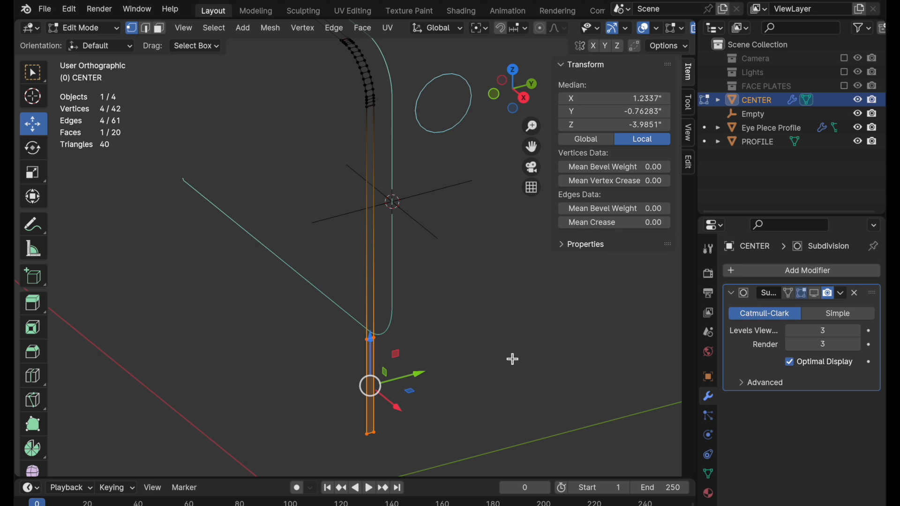
{"action": "key", "text": "x"}
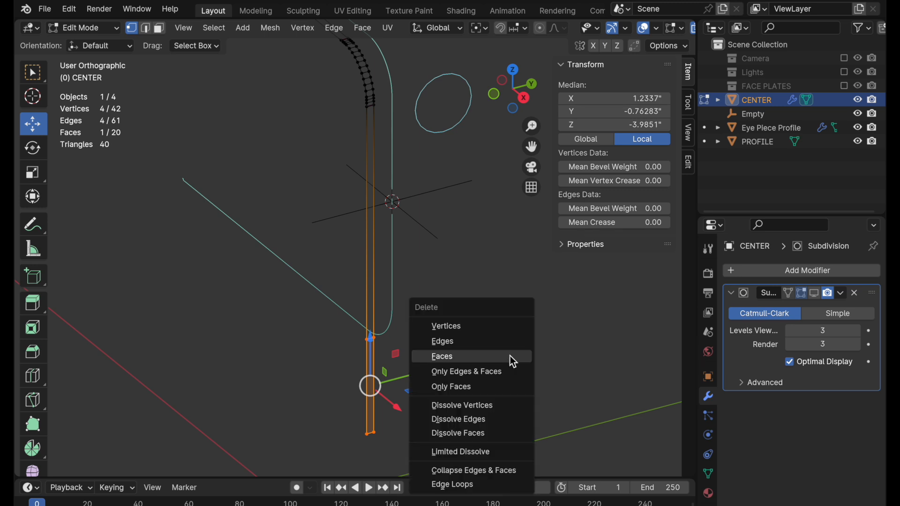
{"action": "left_click", "coordinate": [513, 357]}
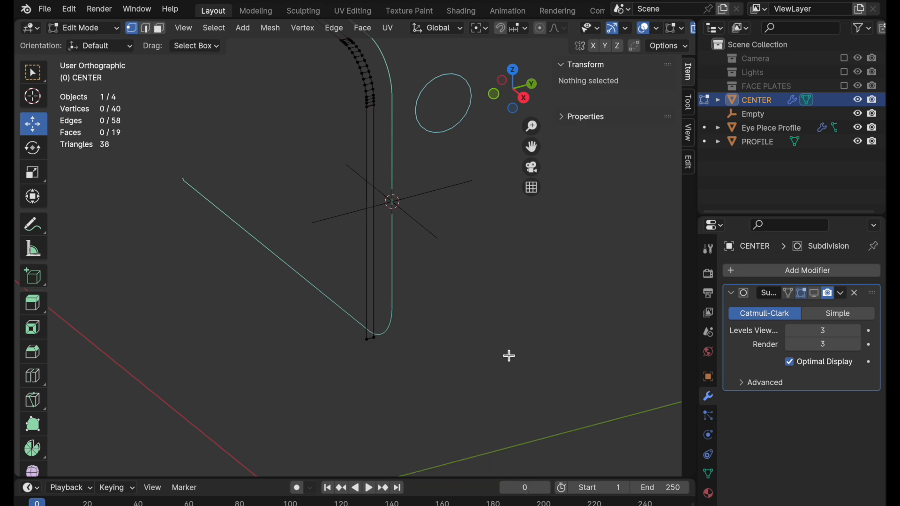
Move CENTER's lower end edge up along global Z, snapping it from its corner vertex to the Empty's centre height.
{"action": "left_click_drag", "start_coordinate": [450, 295], "coordinate": [323, 372]}
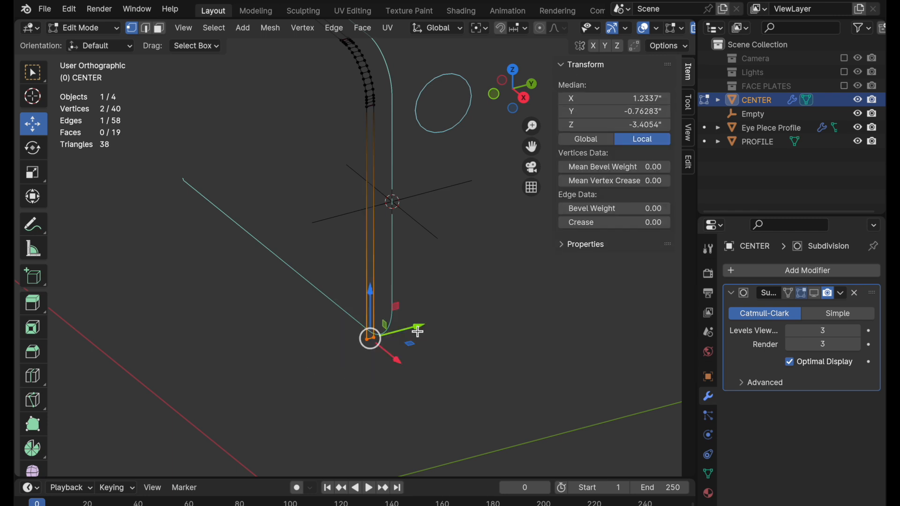
{"action": "key", "text": "g"}
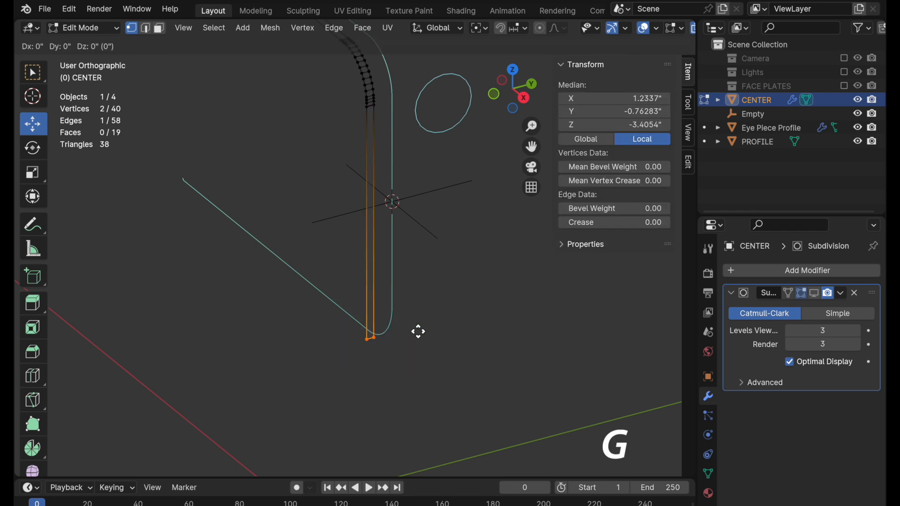
{"action": "key", "text": "z"}
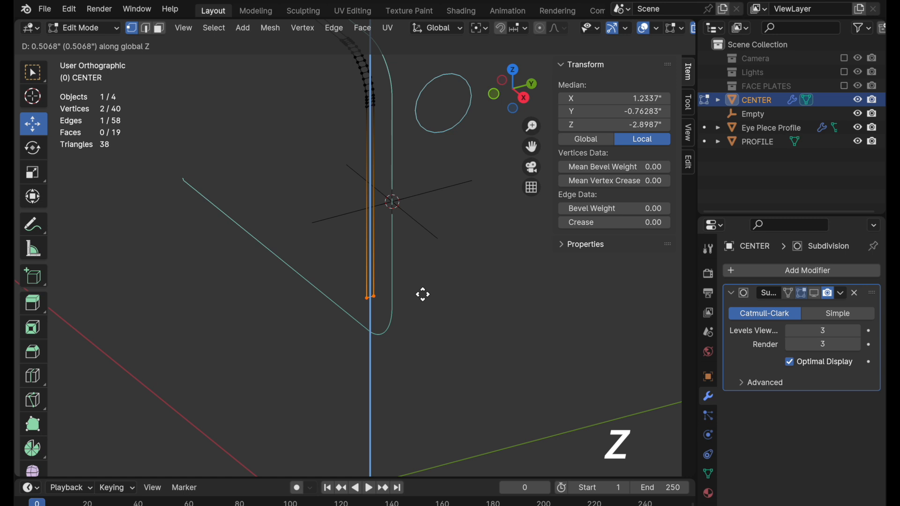
{"action": "key", "text": "b"}
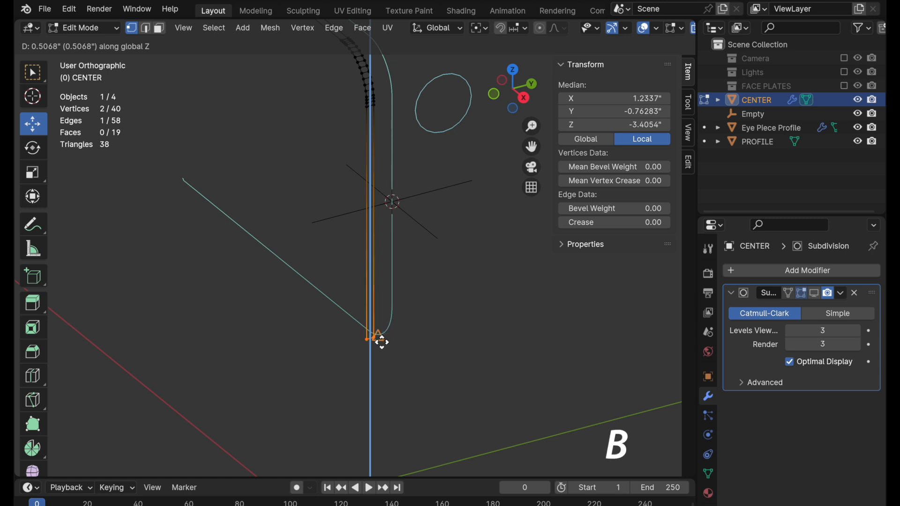
{"action": "left_click", "coordinate": [367, 341]}
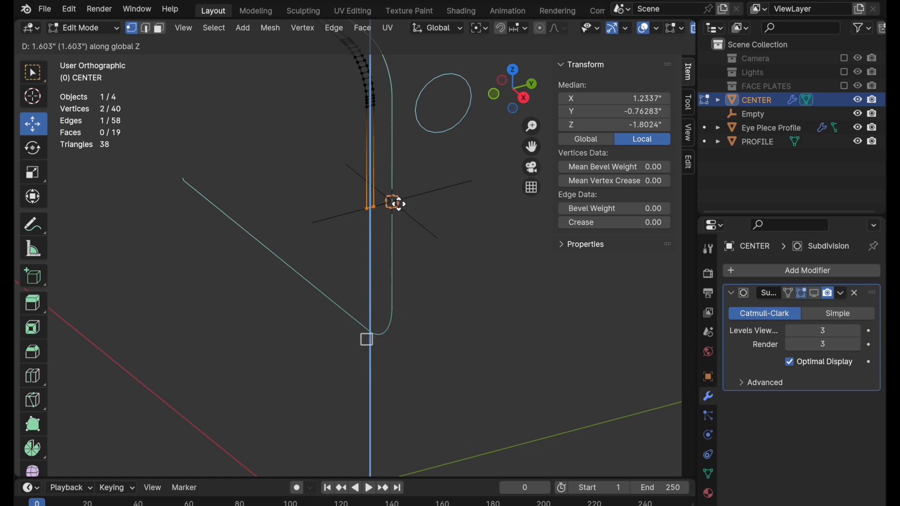
{"action": "left_click", "coordinate": [395, 204]}
{"action": "middle_click_drag", "start_coordinate": [452, 234], "coordinate": [460, 370], "text": "shift"}
{"action": "key", "text": "Tab"}
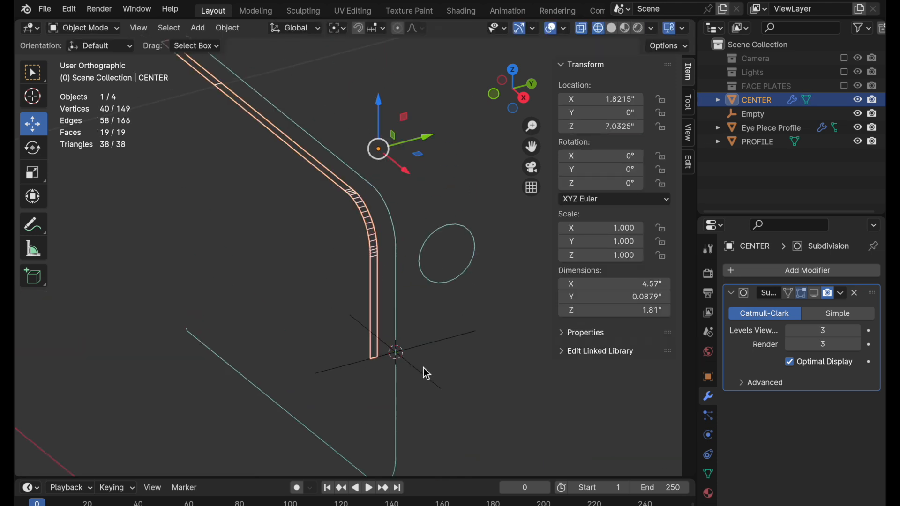
Add a Mirror modifier to CENTER and move it above the Subdivision modifier.
{"action": "left_click", "coordinate": [825, 272]}
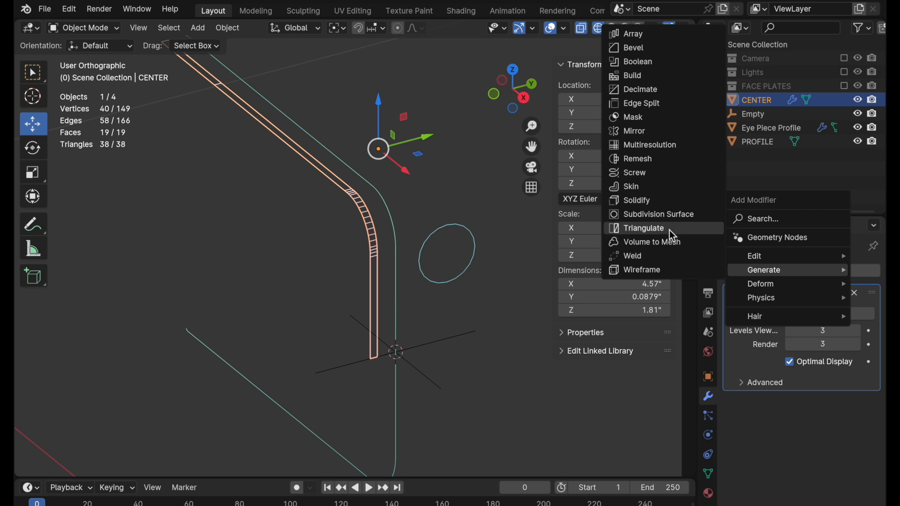
{"action": "left_click", "coordinate": [659, 132]}
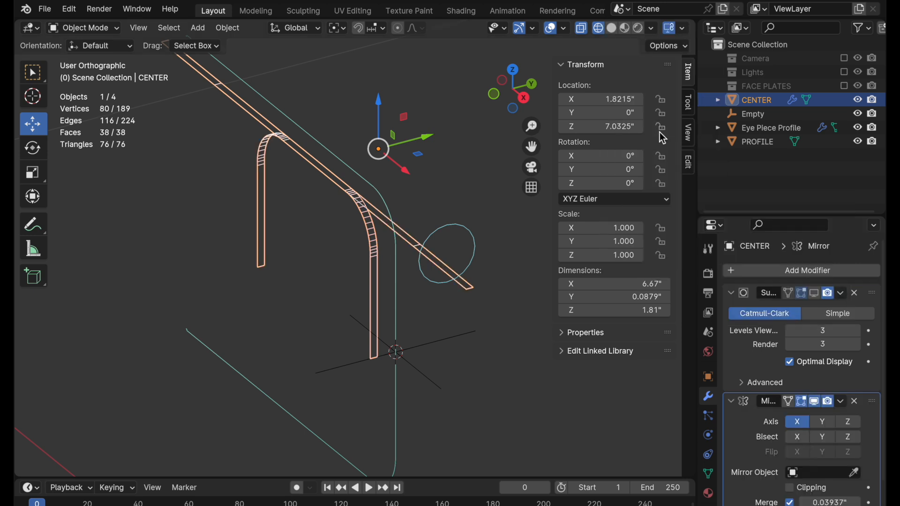
{"action": "left_click_drag", "start_coordinate": [872, 401], "coordinate": [874, 290]}
Use the Empty as the Mirror modifier's mirror object and mirror on the Z axis only.
{"action": "left_click", "coordinate": [854, 364]}
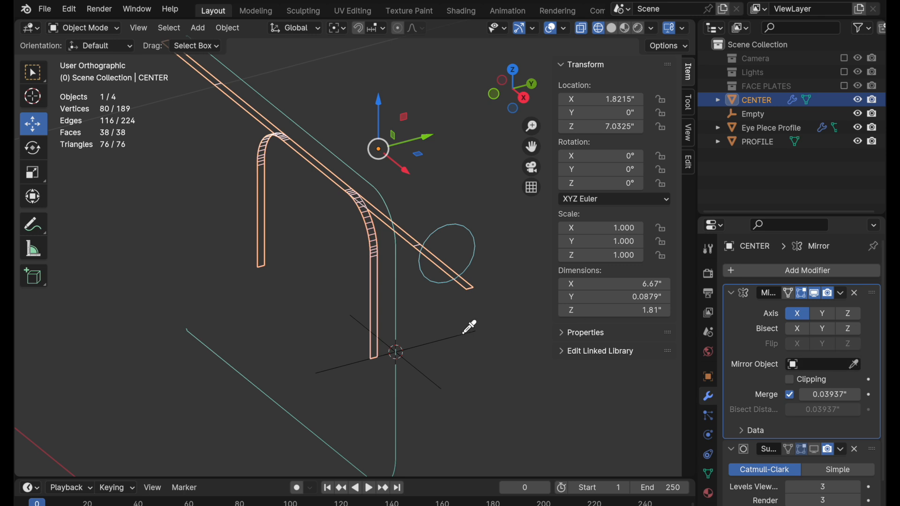
{"action": "left_click", "coordinate": [460, 341]}
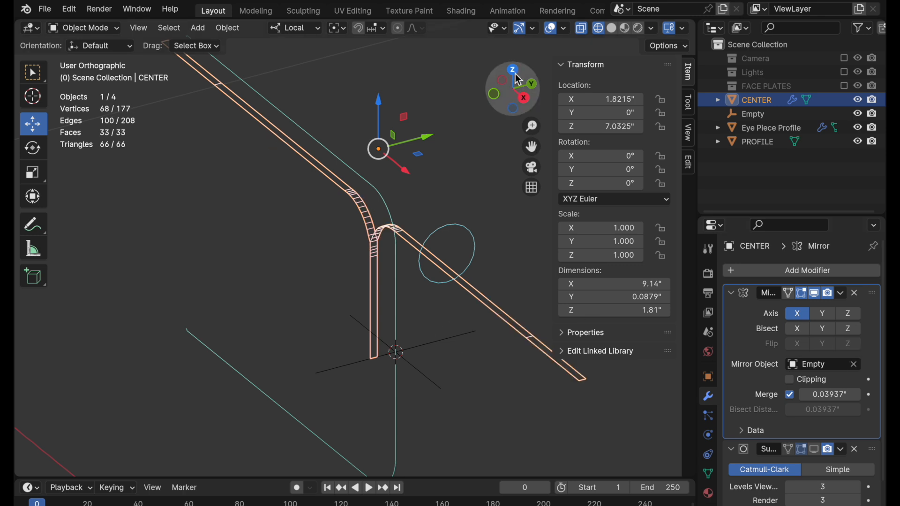
{"action": "left_click", "coordinate": [805, 321]}
{"action": "left_click", "coordinate": [852, 318]}
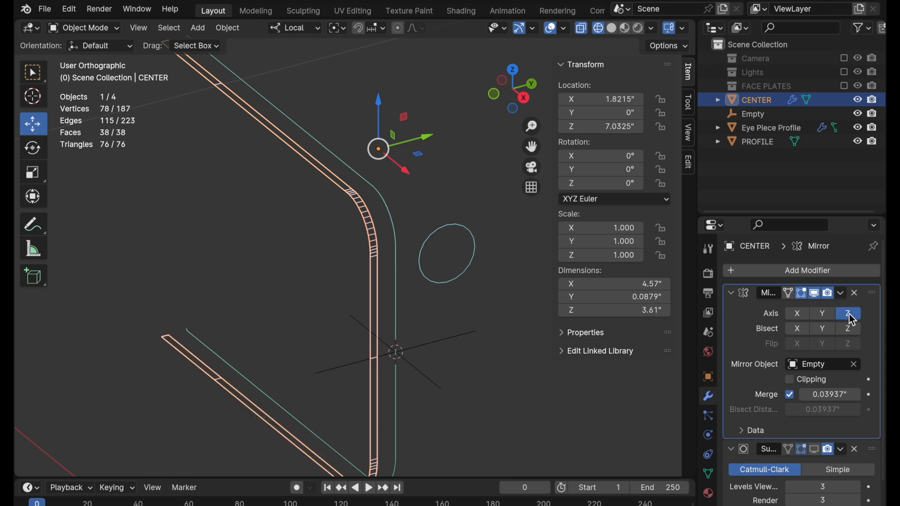
Apply CENTER's Z-axis Mirror modifier.
{"action": "middle_click_drag", "start_coordinate": [385, 386], "coordinate": [415, 365], "text": "shift"}
{"action": "left_click", "coordinate": [842, 294]}
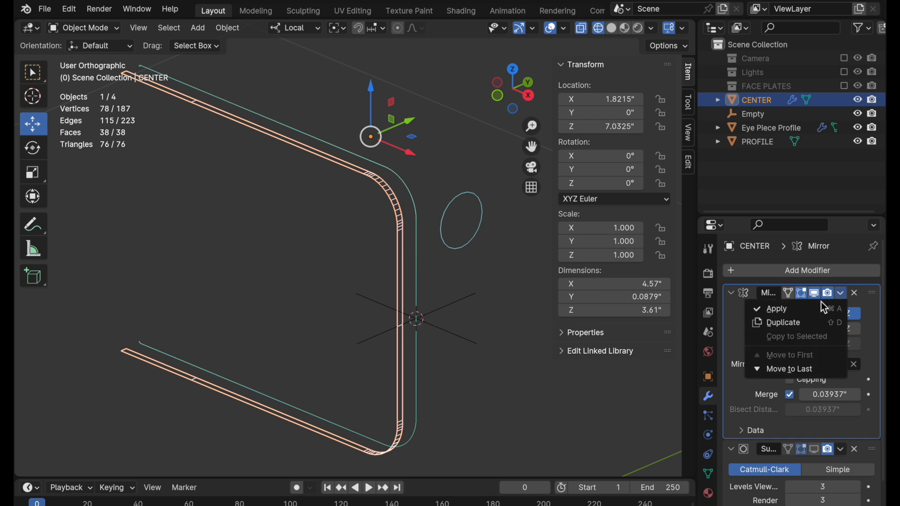
{"action": "left_click", "coordinate": [817, 308]}
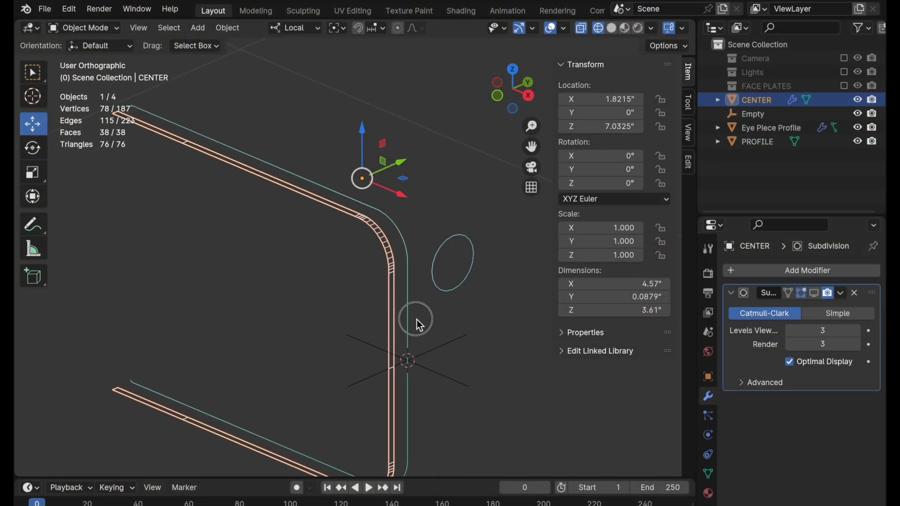
Set CENTER's origin to its geometry.
{"action": "middle_click_drag", "start_coordinate": [418, 320], "coordinate": [377, 233]}
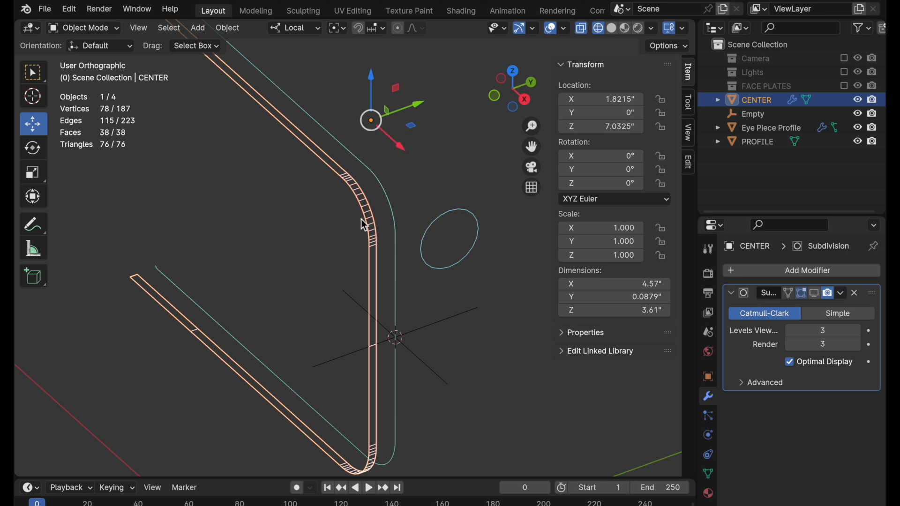
{"action": "left_click", "coordinate": [230, 28]}
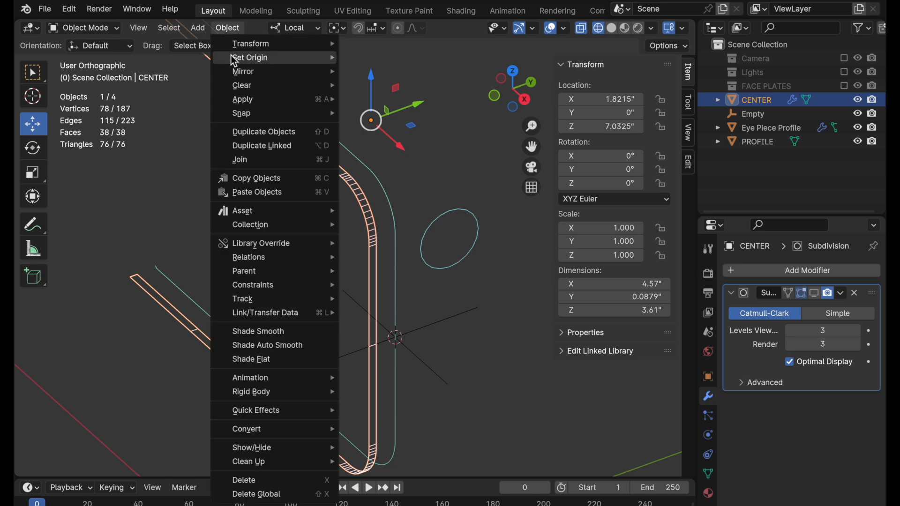
{"action": "mouse_move", "coordinate": [241, 58]}
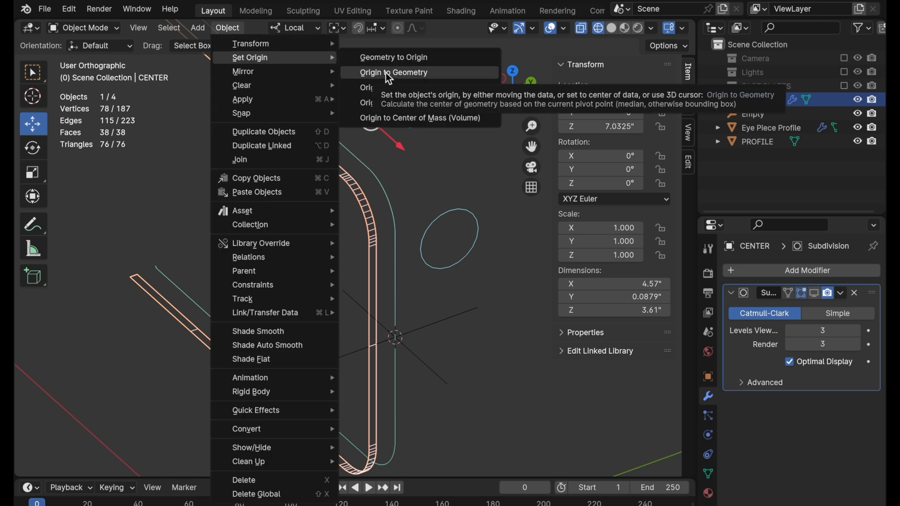
{"action": "left_click", "coordinate": [387, 74]}
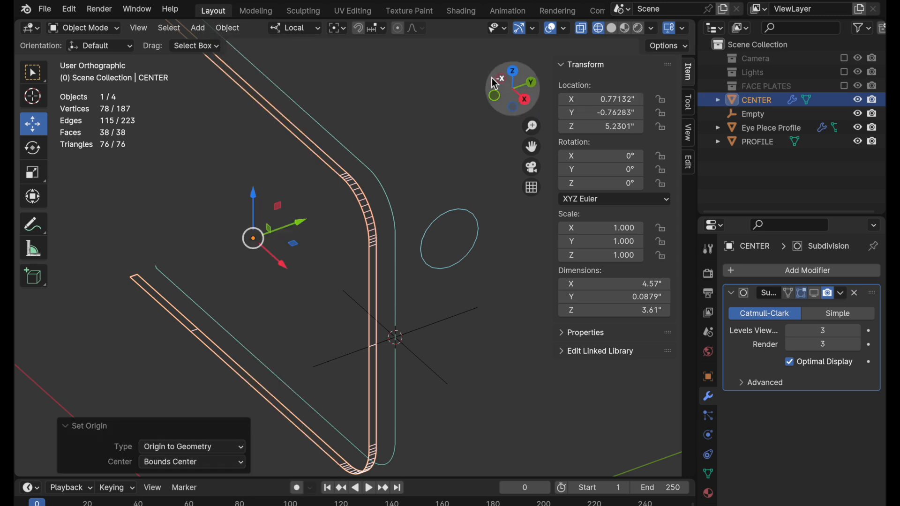
In top view, set CENTER's Y location to 0 and enable the FACE PLATES collection.
{"action": "left_click", "coordinate": [514, 73]}
{"action": "middle_click_drag", "start_coordinate": [403, 134], "coordinate": [415, 255], "text": "shift"}
{"action": "scroll", "coordinate": [416, 253], "scroll_direction": "down", "scroll_amount": 1}
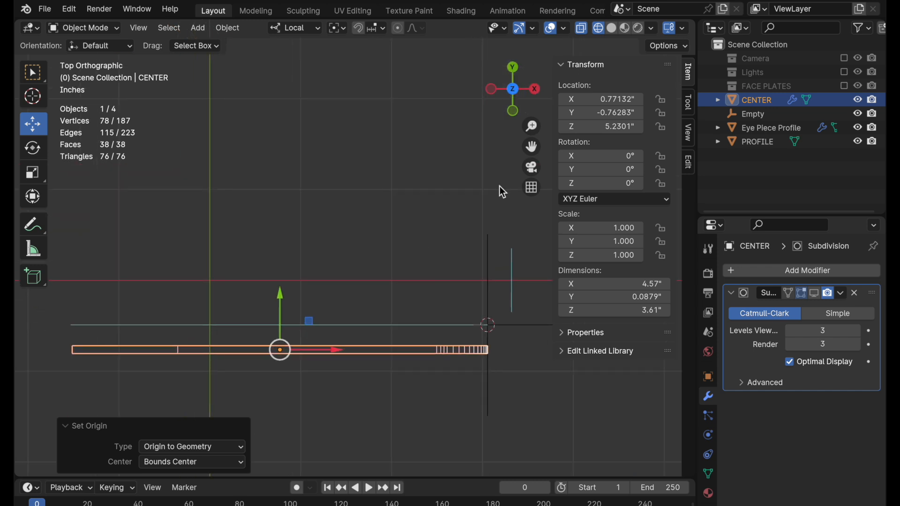
{"action": "left_click", "coordinate": [596, 113]}
{"action": "type", "text": "0"}
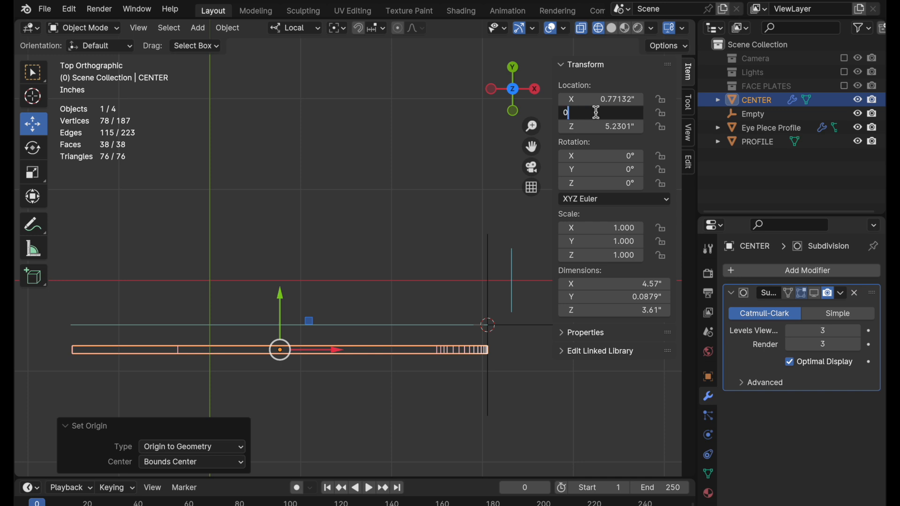
{"action": "key", "text": "Return"}
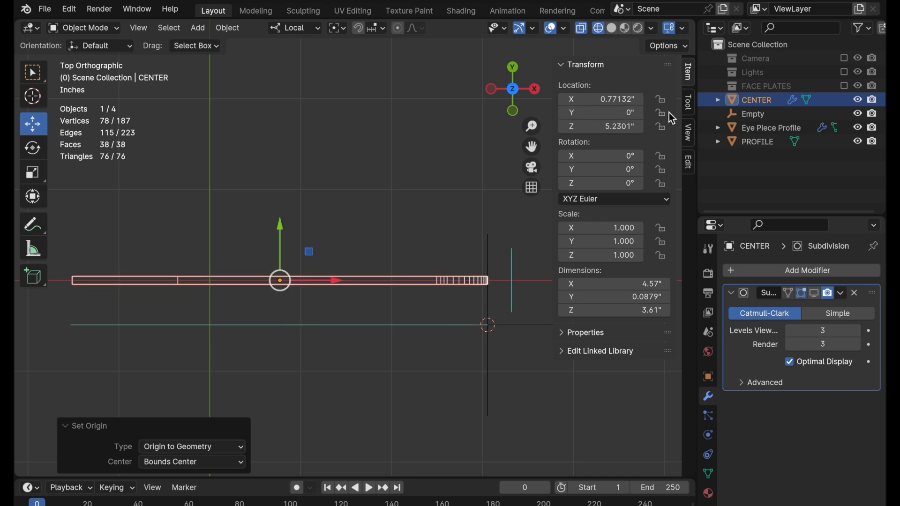
{"action": "left_click", "coordinate": [849, 86]}
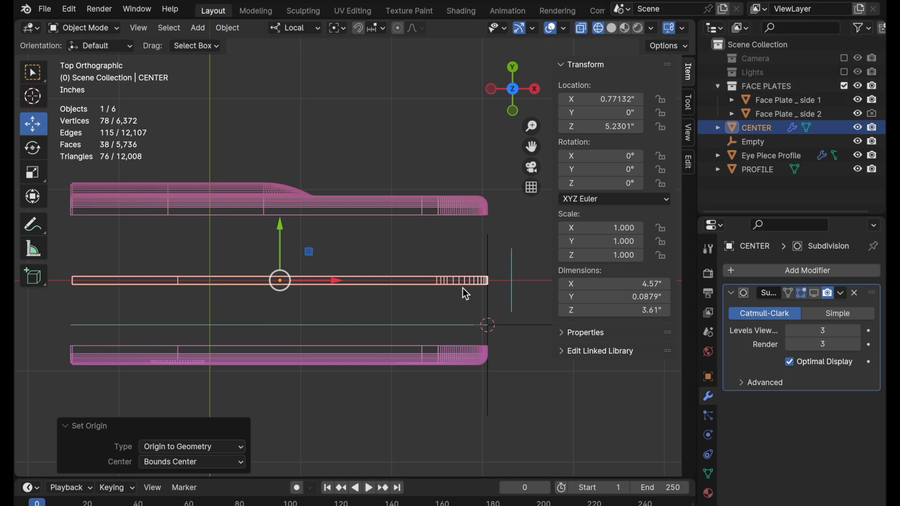
Scale all of CENTER's geometry along Y to a width of about 1.43", meeting the inner edges of both face plates.
{"action": "key", "text": "Tab"}
{"action": "scroll", "coordinate": [468, 295], "scroll_direction": "up", "scroll_amount": 2}
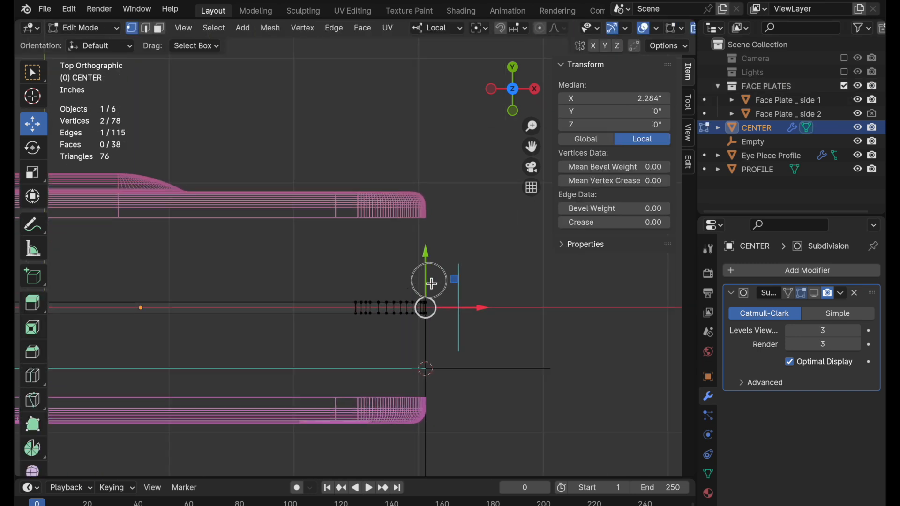
{"action": "scroll", "coordinate": [426, 292], "scroll_direction": "up", "scroll_amount": 2}
{"action": "key", "text": "a"}
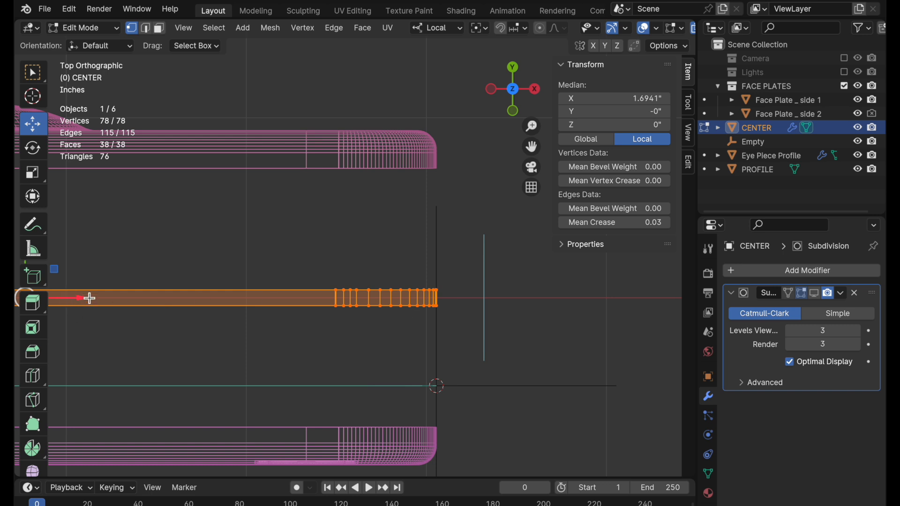
{"action": "middle_click_drag", "start_coordinate": [90, 298], "coordinate": [254, 287], "text": "shift"}
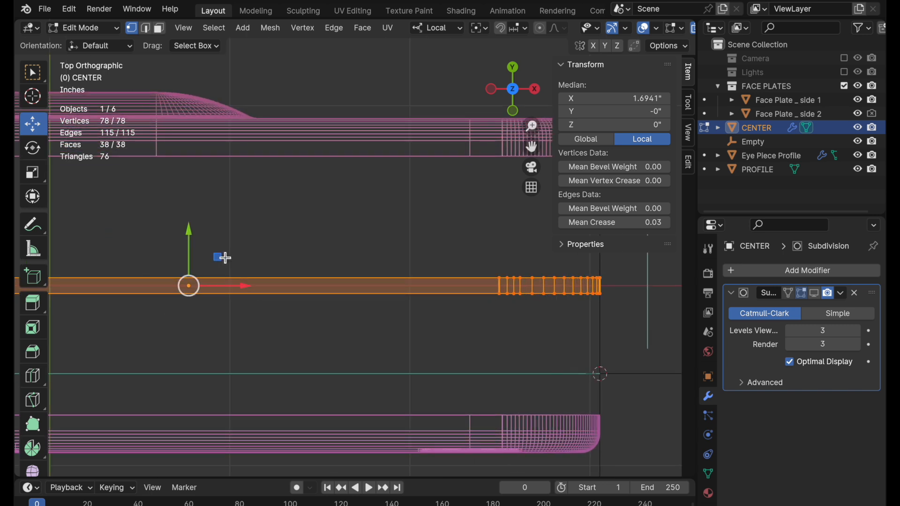
{"action": "middle_click_drag", "start_coordinate": [195, 287], "coordinate": [403, 273], "text": "shift"}
{"action": "scroll", "coordinate": [374, 297], "scroll_direction": "up", "scroll_amount": 1}
{"action": "key", "text": "s"}
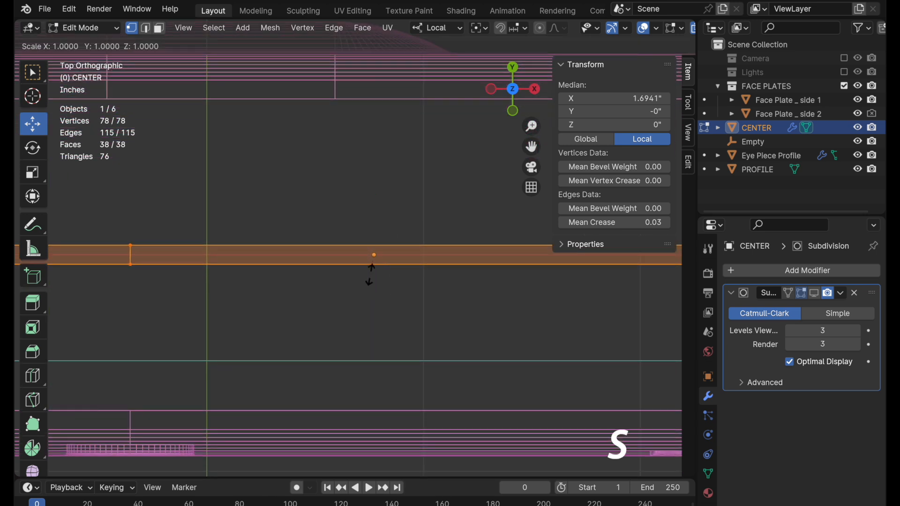
{"action": "key", "text": "y"}
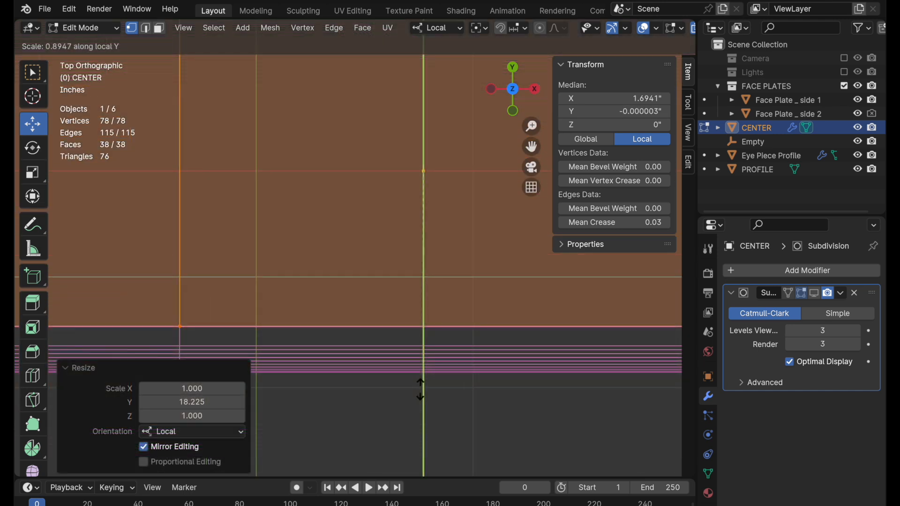
{"action": "left_click", "coordinate": [421, 388]}
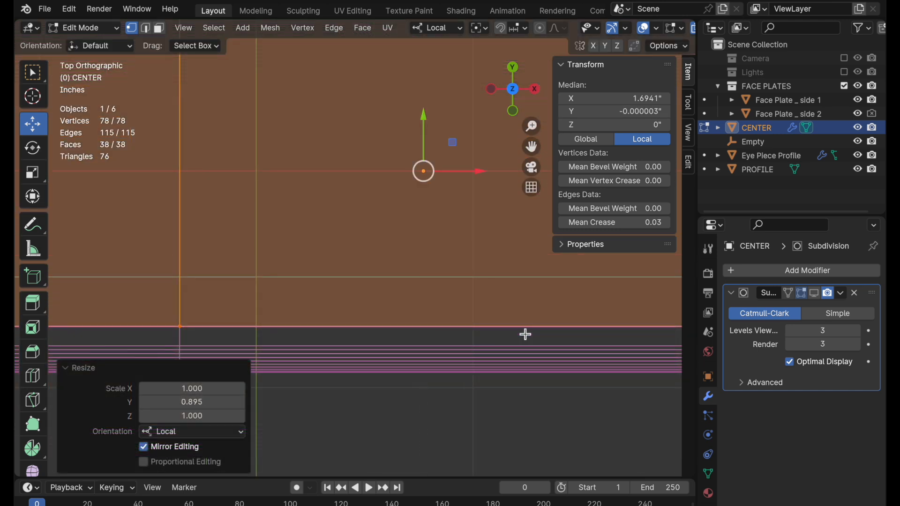
Add a single centred loop cut running lengthwise along CENTER, with a slide factor of 0.
{"action": "scroll", "coordinate": [501, 346], "scroll_direction": "down", "scroll_amount": 5, "text": "ctrl"}
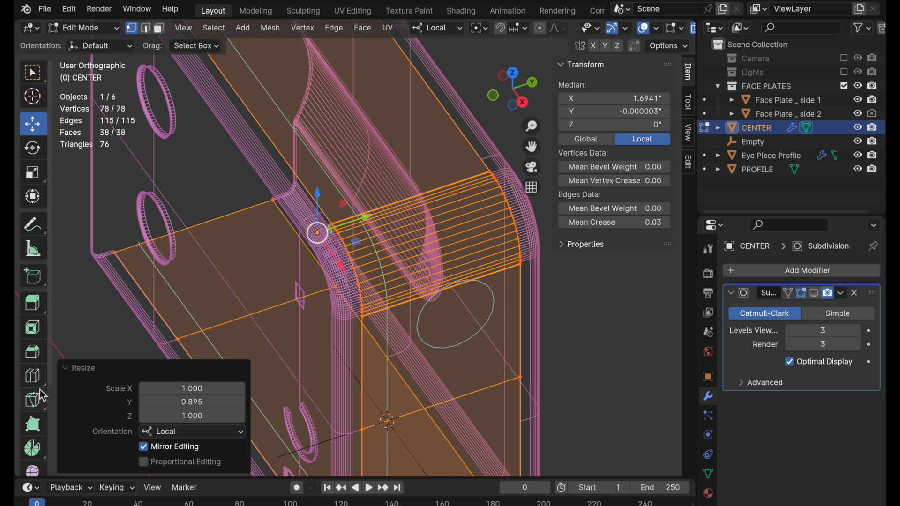
{"action": "left_click", "coordinate": [33, 376]}
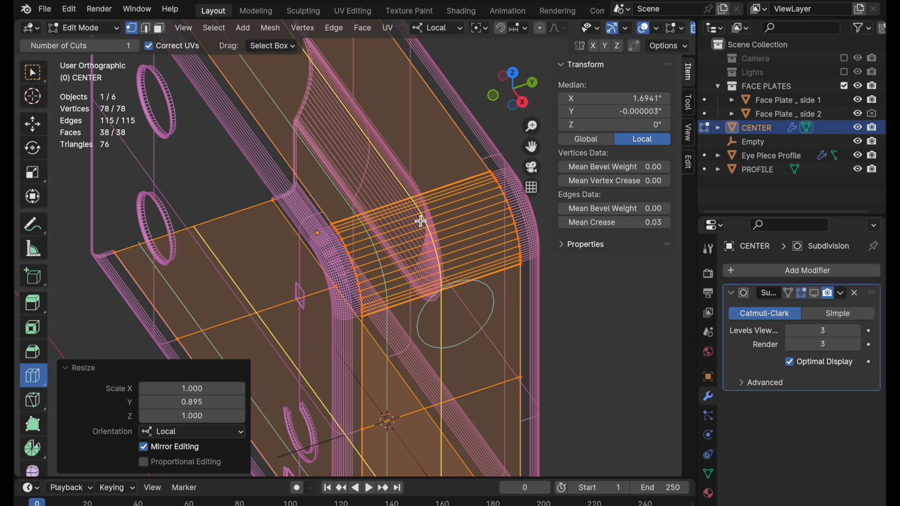
{"action": "left_click", "coordinate": [421, 221]}
{"action": "left_click", "coordinate": [32, 125]}
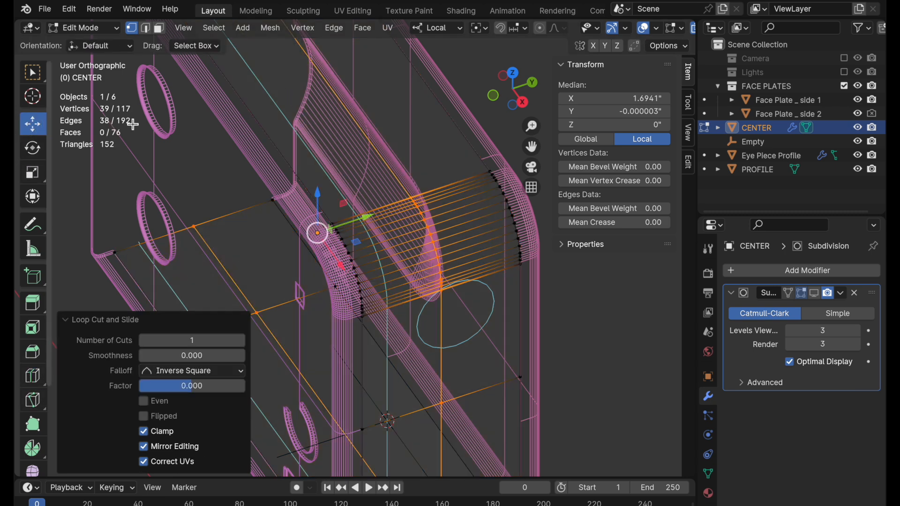
Disable the FACE PLATES collection, return to Object Mode and hide the PROFILE object.
{"action": "left_click", "coordinate": [844, 85]}
{"action": "mouse_move", "coordinate": [521, 378]}
{"action": "middle_mouse_down"}
{"action": "mouse_move", "coordinate": [513, 344]}
{"action": "mouse_move", "coordinate": [503, 348]}
{"action": "mouse_move", "coordinate": [503, 374]}
{"action": "middle_mouse_up"}
{"action": "key", "text": "Tab"}
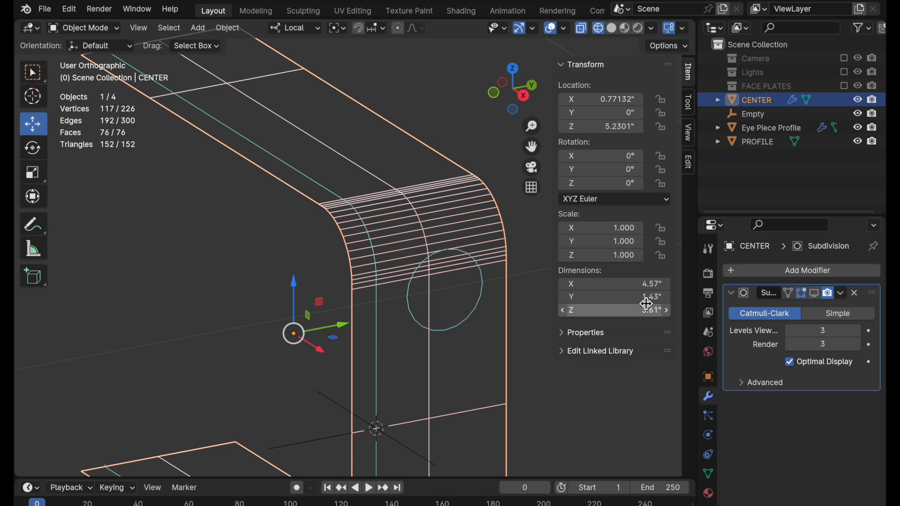
{"action": "left_click", "coordinate": [785, 127]}
{"action": "left_click", "coordinate": [325, 188]}
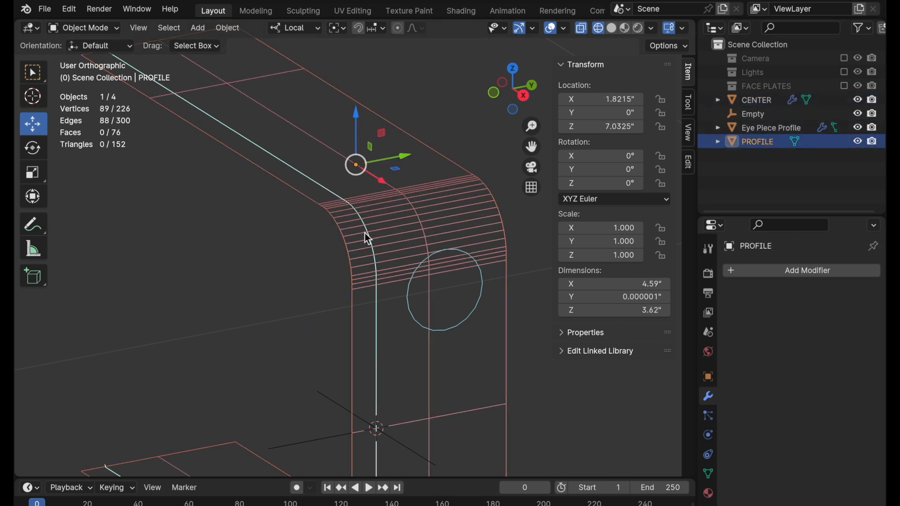
{"action": "left_click", "coordinate": [859, 141]}
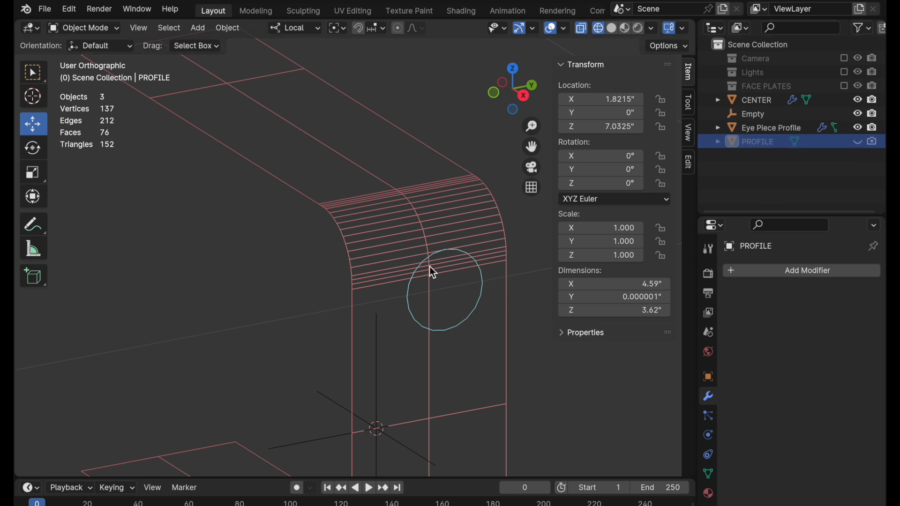
In right view, select Eye Piece Profile and set its origin to its geometry.
{"action": "left_click", "coordinate": [524, 96]}
{"action": "scroll", "coordinate": [426, 244], "scroll_direction": "up", "scroll_amount": 5, "text": "shift"}
{"action": "scroll", "coordinate": [411, 284], "scroll_direction": "up", "scroll_amount": 3}
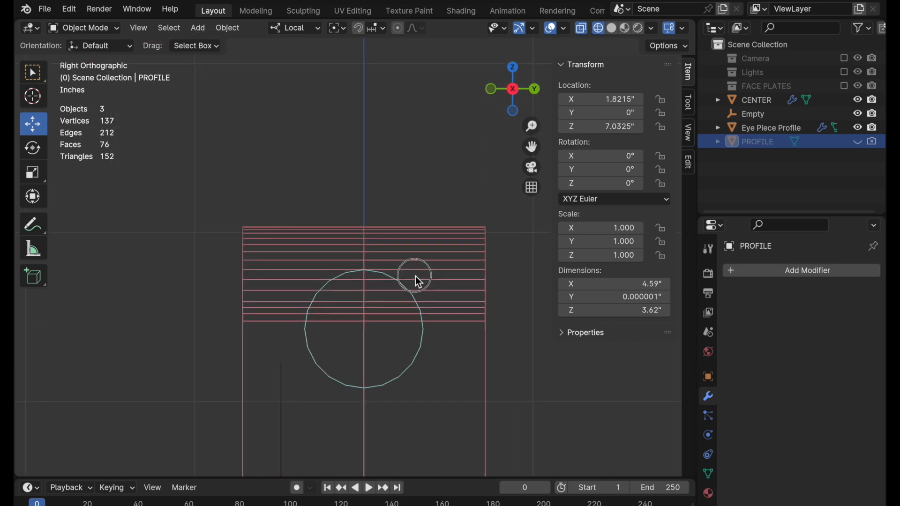
{"action": "scroll", "coordinate": [406, 347], "scroll_direction": "down", "scroll_amount": 2, "text": "shift"}
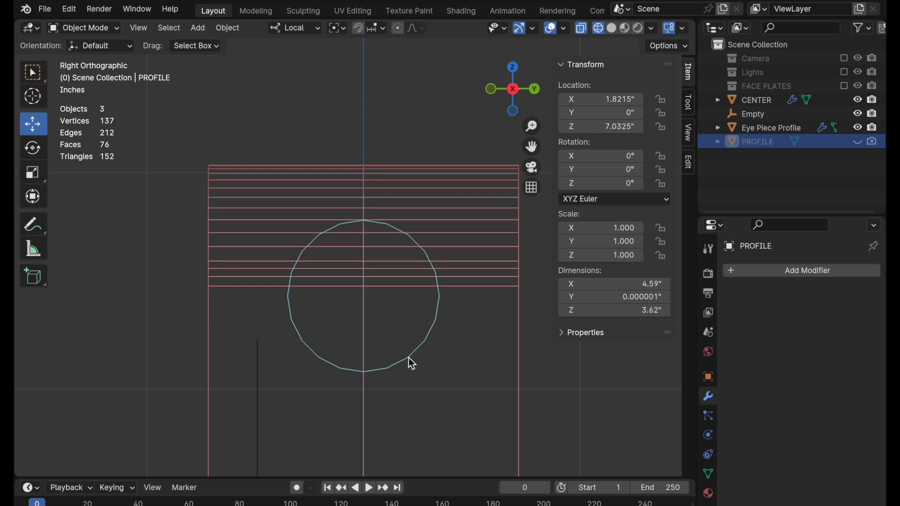
{"action": "scroll", "coordinate": [394, 358], "scroll_direction": "up", "scroll_amount": 1}
{"action": "left_click", "coordinate": [423, 356]}
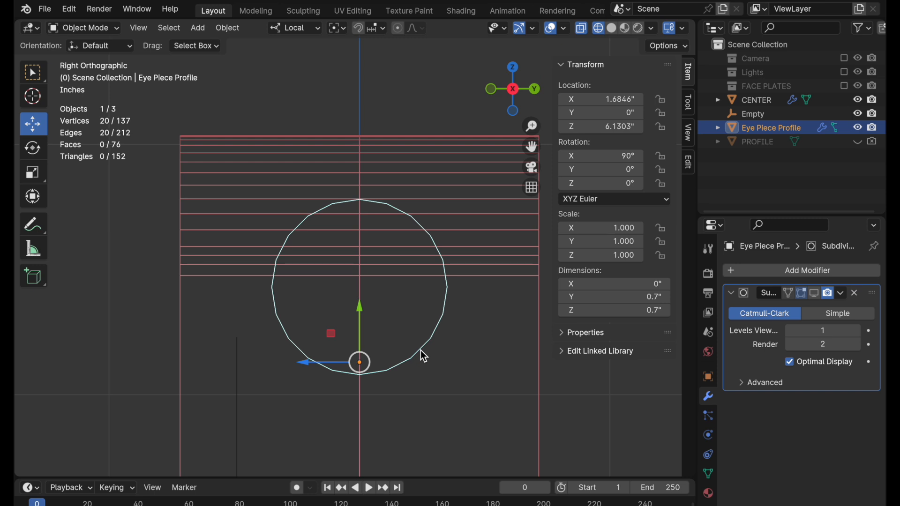
{"action": "left_click", "coordinate": [228, 28]}
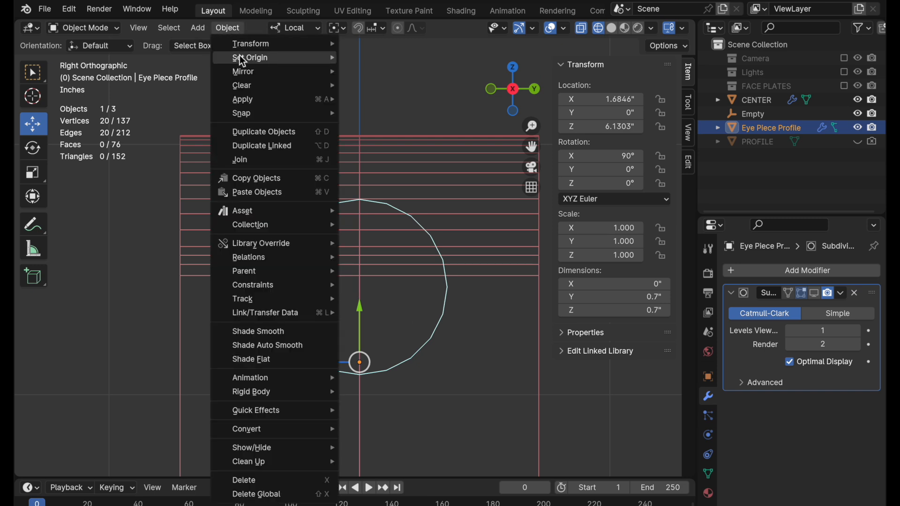
{"action": "mouse_move", "coordinate": [255, 58]}
{"action": "left_click", "coordinate": [400, 73]}
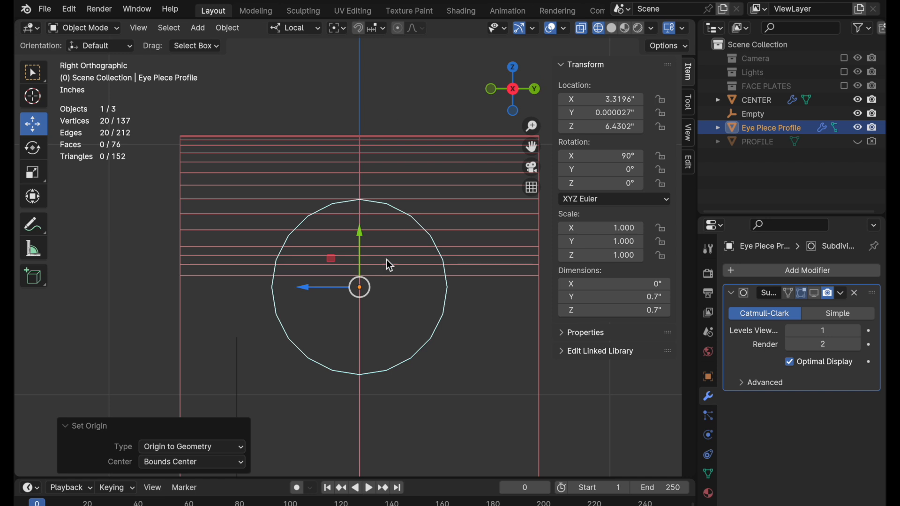
Snap the 3D cursor to the selected Eye Piece Profile.
{"action": "scroll", "coordinate": [396, 237], "scroll_direction": "up", "scroll_amount": 1}
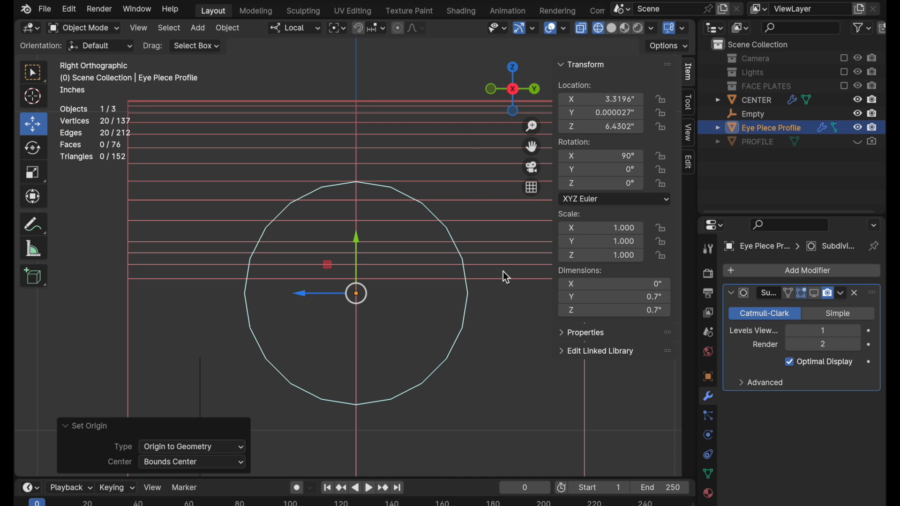
{"action": "key", "text": "shift+s"}
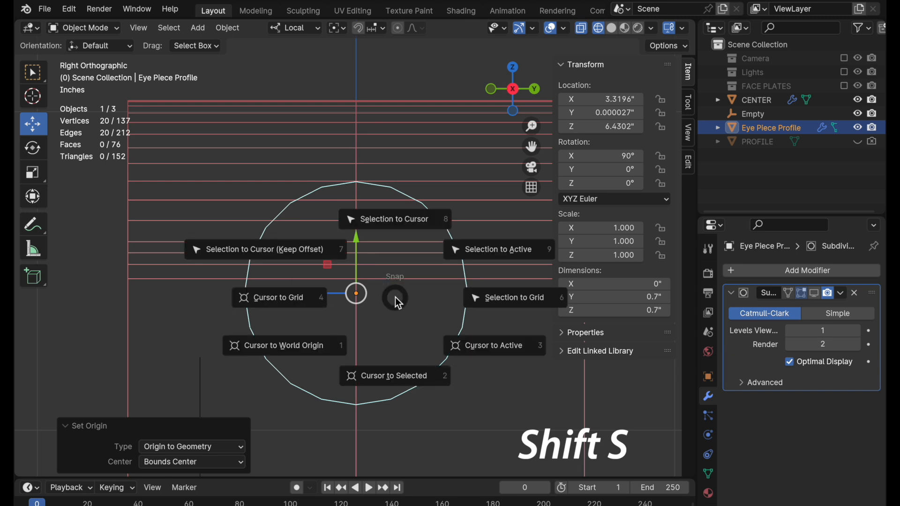
{"action": "left_click", "coordinate": [387, 377]}
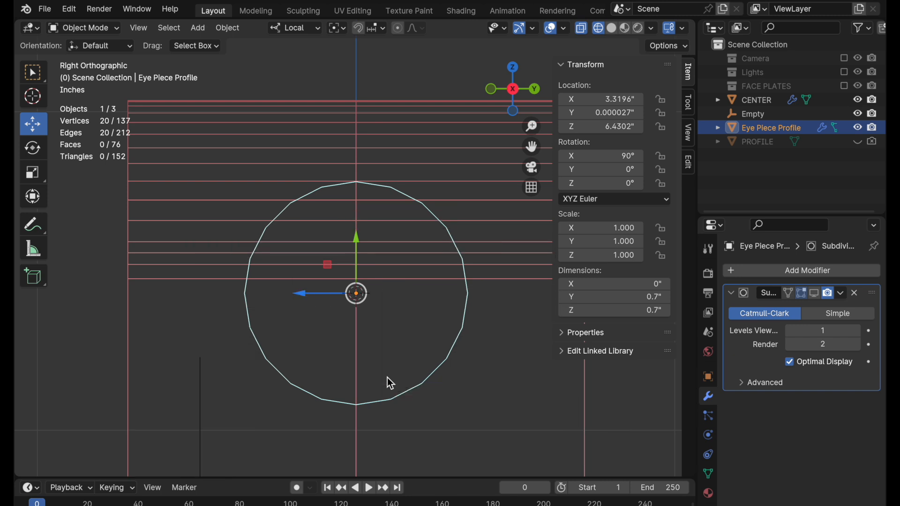
Add a mesh circle at the 3D cursor, aligned to the view, with a radius of 0.5".
{"action": "key", "text": "shift+a"}
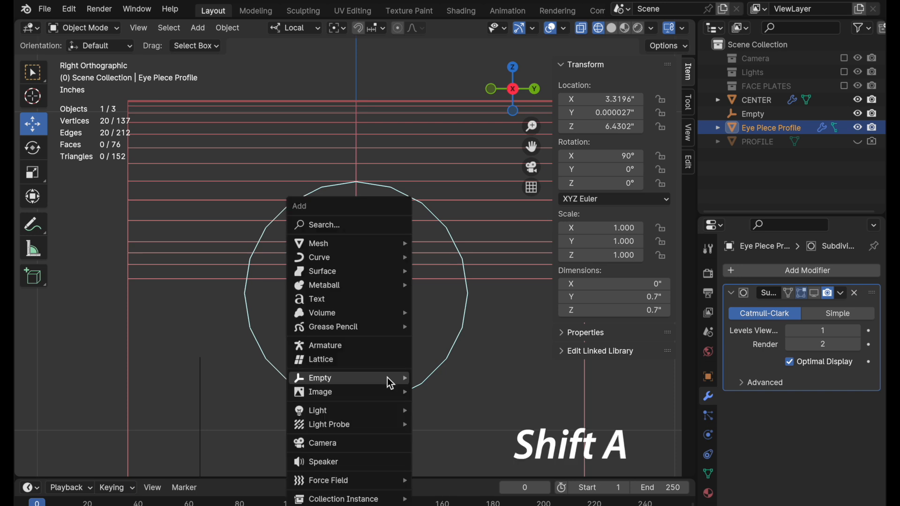
{"action": "mouse_move", "coordinate": [388, 378]}
{"action": "mouse_move", "coordinate": [375, 241]}
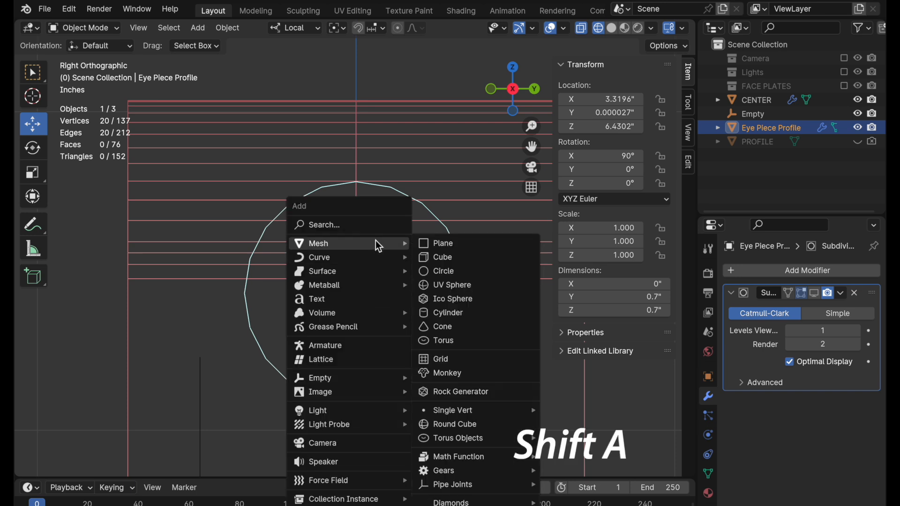
{"action": "left_click", "coordinate": [442, 271]}
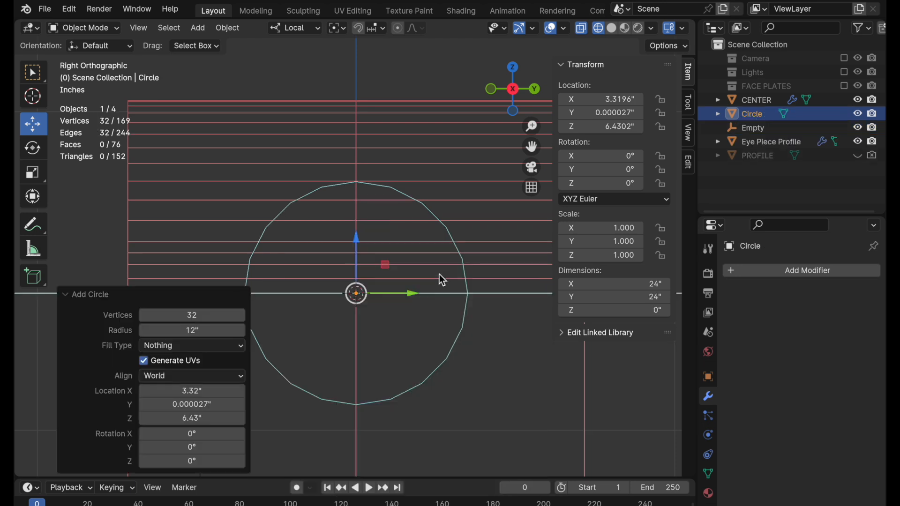
{"action": "left_click", "coordinate": [173, 375]}
{"action": "left_click", "coordinate": [175, 404]}
{"action": "left_click", "coordinate": [201, 329]}
{"action": "type", "text": "0.5"}
{"action": "key", "text": "Return"}
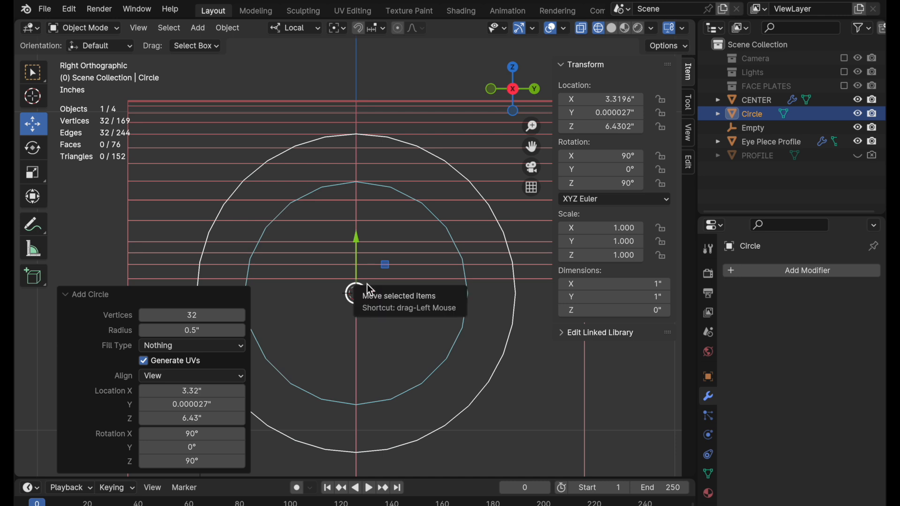
Set the new circle to 80 vertices and scale it uniformly to about 0.812, slightly larger than the Eye Piece Profile.
{"action": "left_click", "coordinate": [190, 317]}
{"action": "type", "text": "80"}
{"action": "key", "text": "Return"}
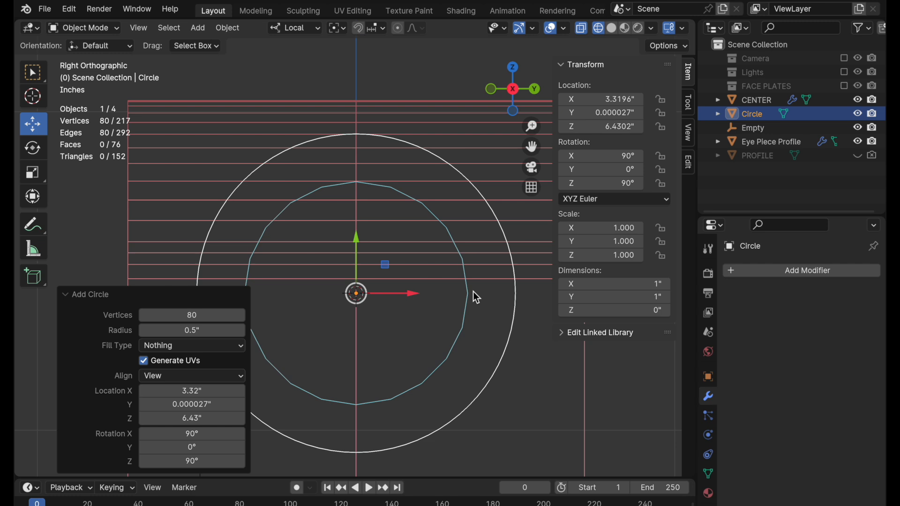
{"action": "key", "text": "s"}
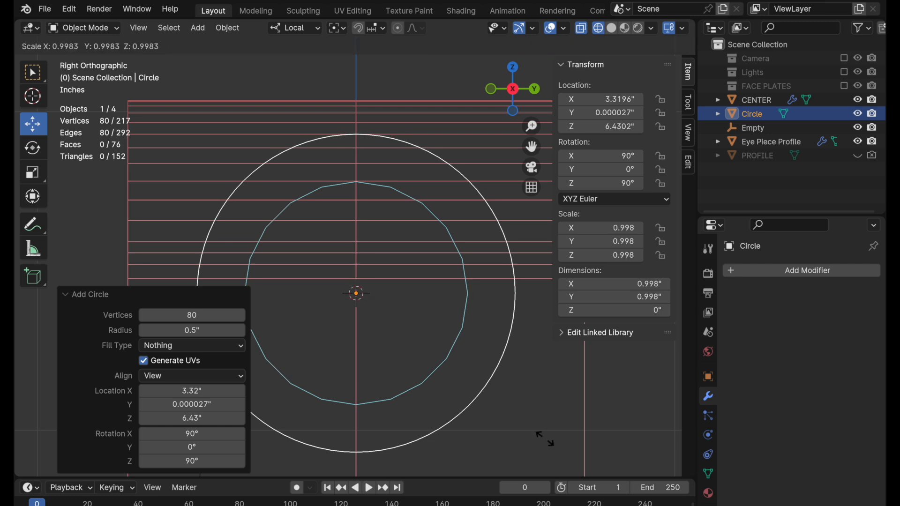
{"action": "left_click", "coordinate": [509, 412]}
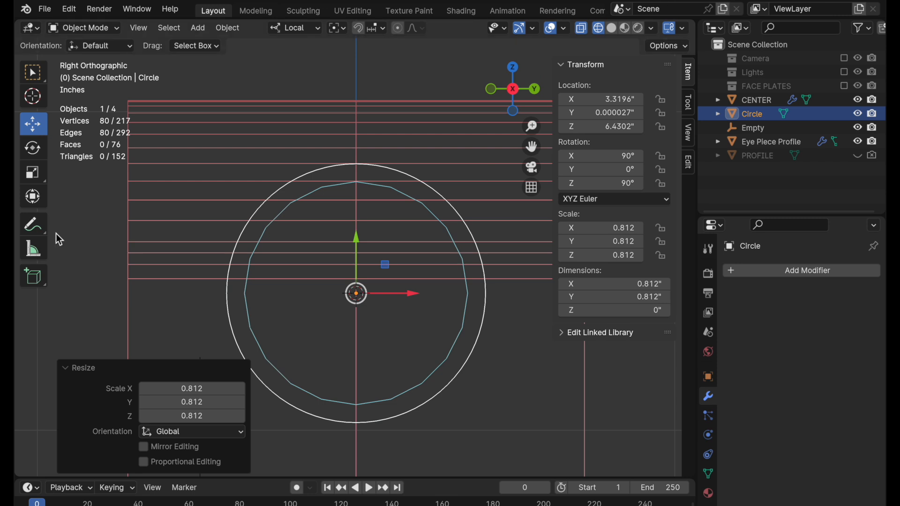
Add a lengthwise loop cut to CENTER midway between its centre line and each side edge.
{"action": "left_click", "coordinate": [189, 164]}
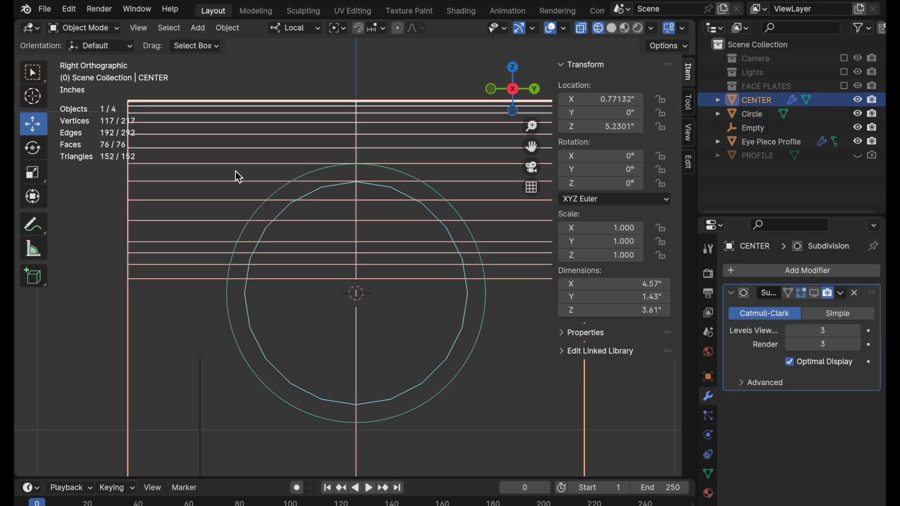
{"action": "key", "text": "Tab"}
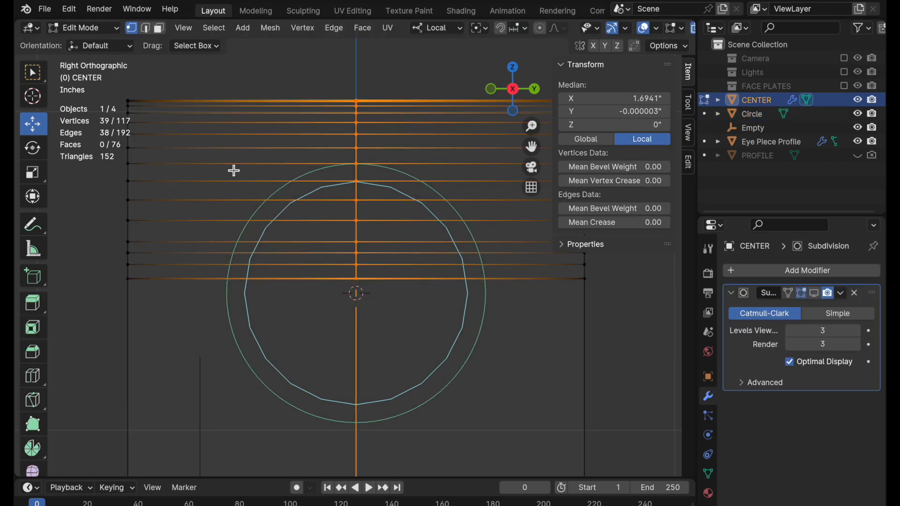
{"action": "left_click", "coordinate": [35, 381]}
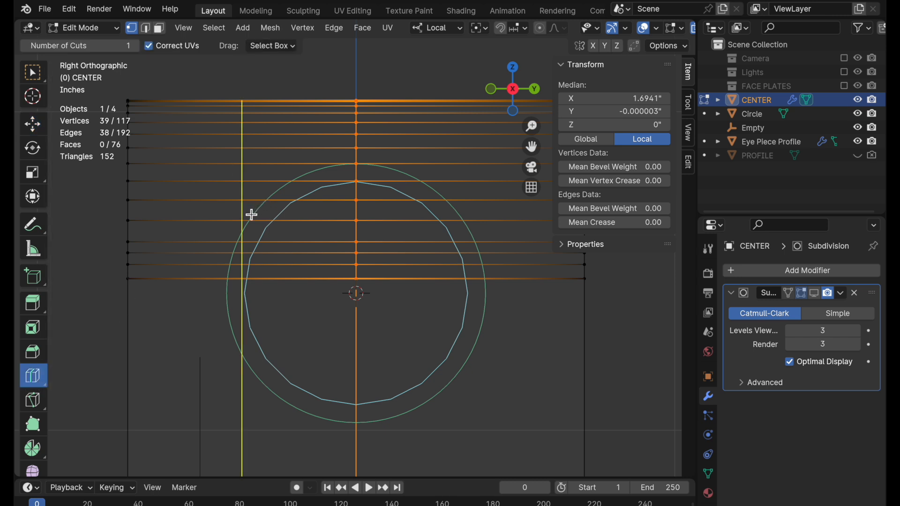
{"action": "left_click", "coordinate": [248, 212]}
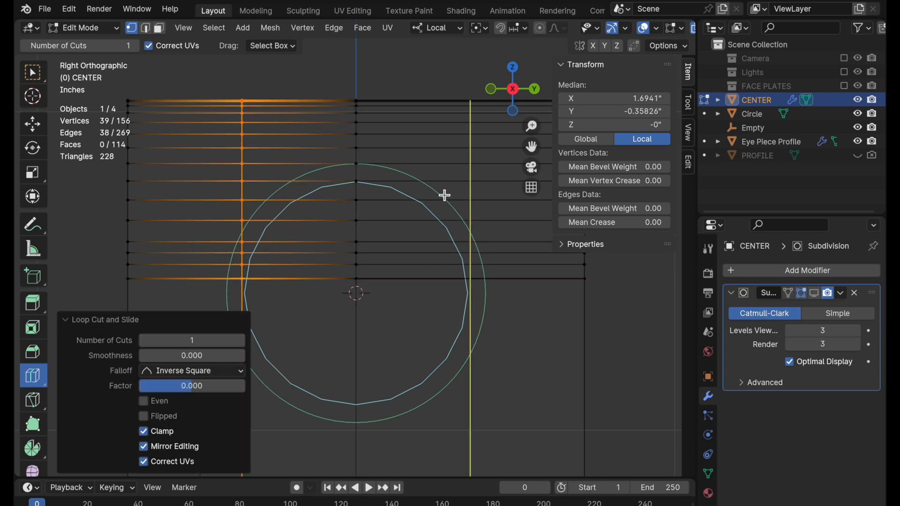
{"action": "left_click", "coordinate": [29, 133]}
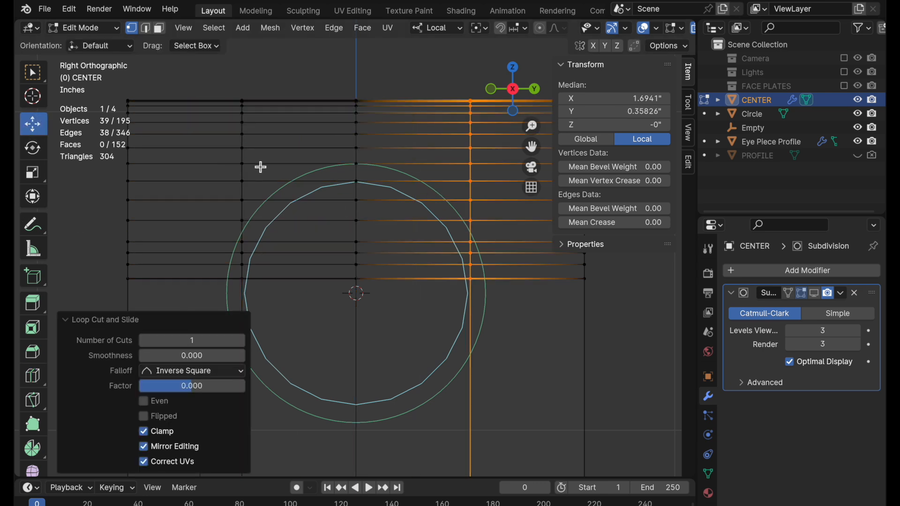
Add the other side loop to the selection and scale both loops apart by about 1.67 along local Y, using the Bounding Box Center pivot.
{"action": "double_click", "coordinate": [242, 157], "text": "shift"}
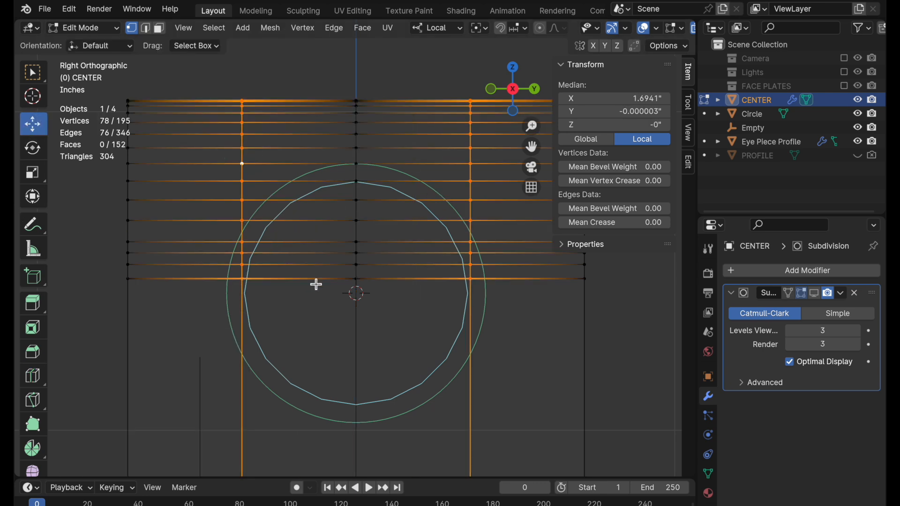
{"action": "key", "text": "period"}
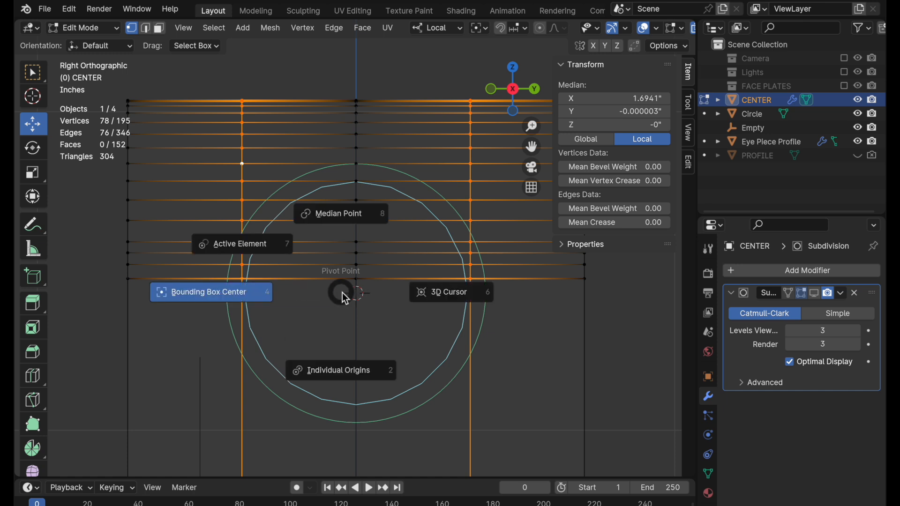
{"action": "left_click", "coordinate": [227, 293]}
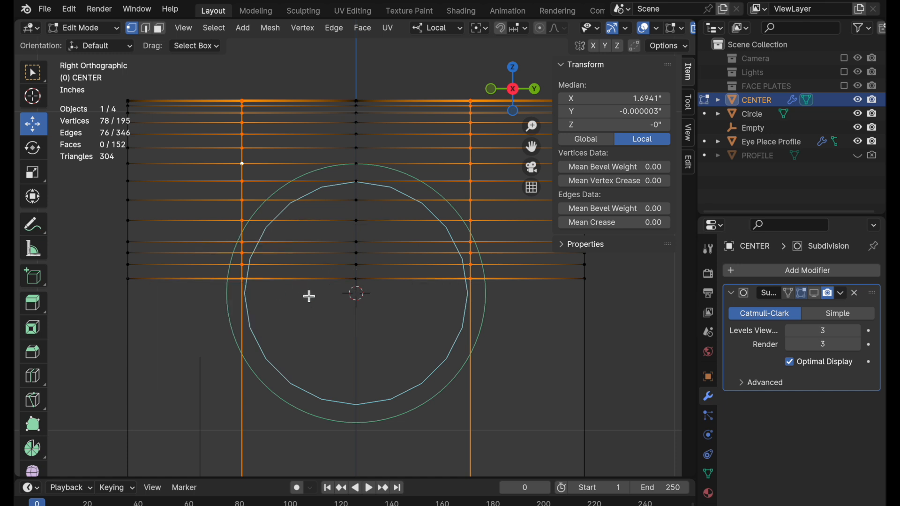
{"action": "key", "text": "s"}
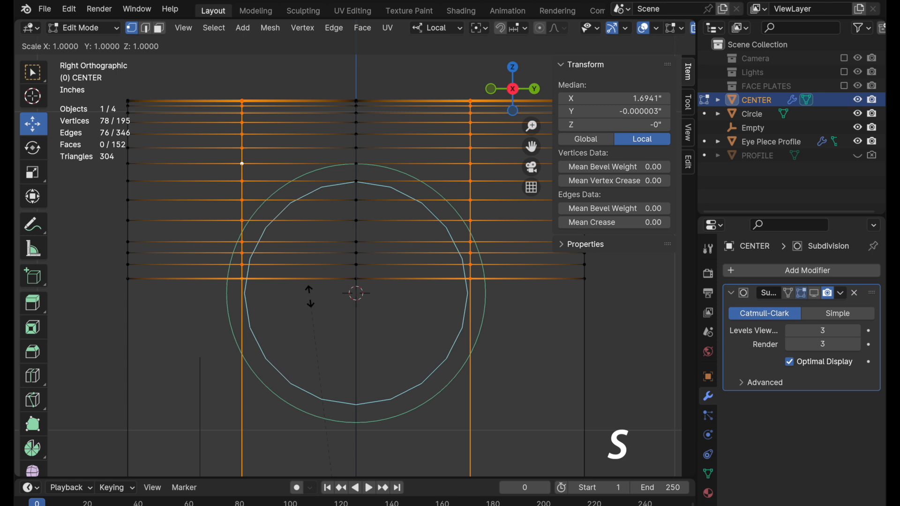
{"action": "key", "text": "y"}
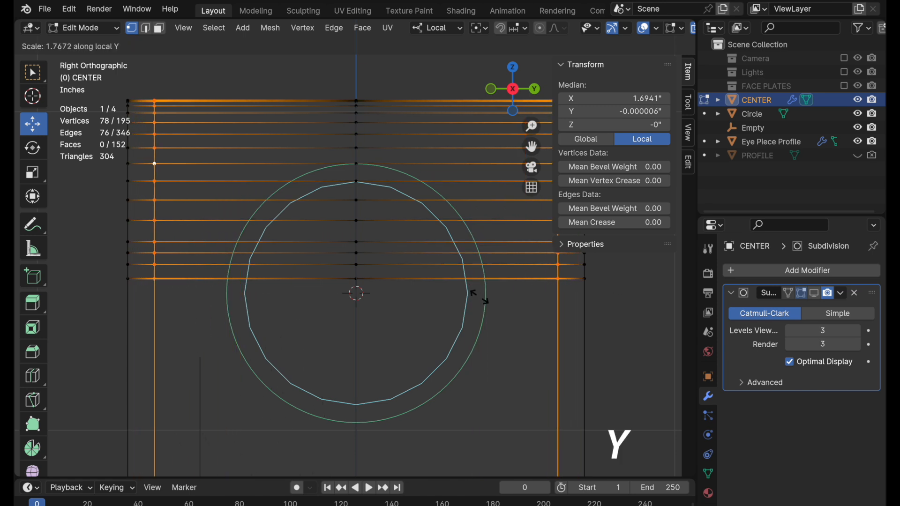
{"action": "left_click", "coordinate": [517, 300]}
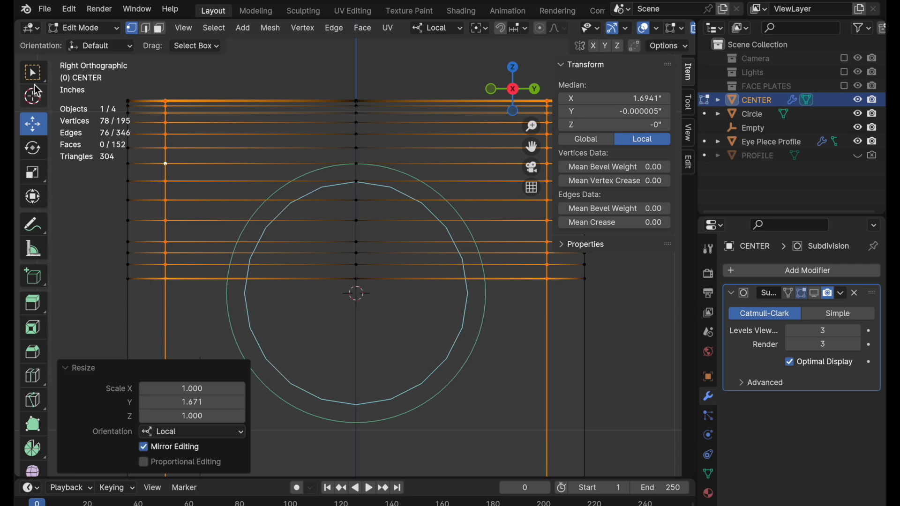
{"action": "left_click", "coordinate": [286, 148]}
Knife-cut CENTER along the left half of the guide circle at each horizontal edge, finishing with a straight cut to the circle's bottom on the centre line.
{"action": "middle_click_drag", "start_coordinate": [271, 210], "coordinate": [382, 209], "text": "ctrl"}
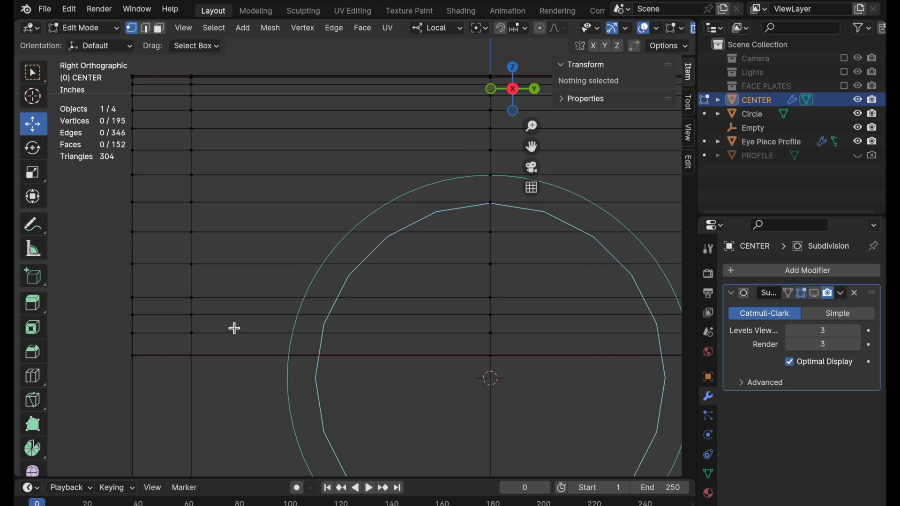
{"action": "key", "text": "k"}
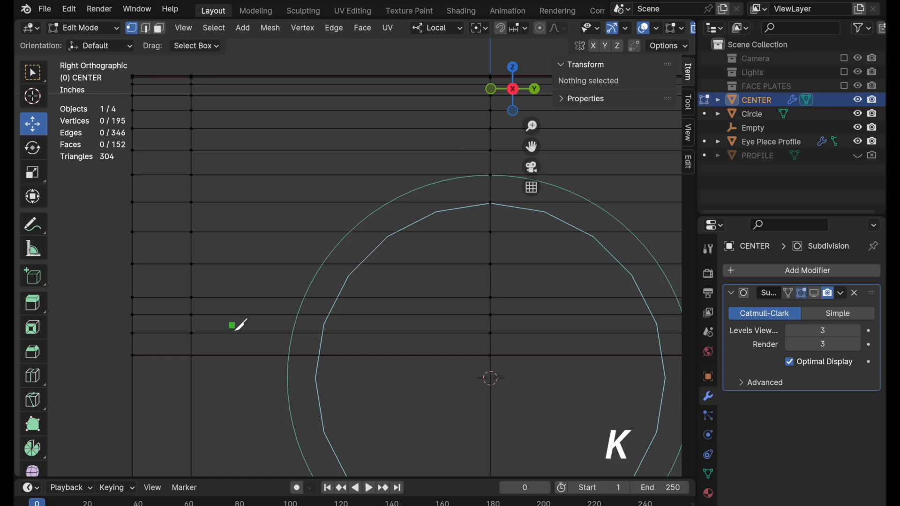
{"action": "left_click", "coordinate": [493, 176]}
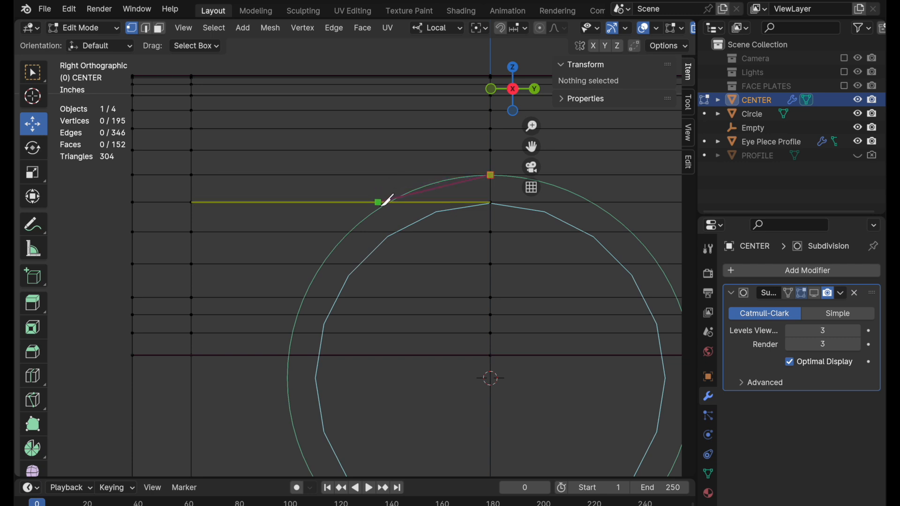
{"action": "left_click", "coordinate": [380, 203]}
{"action": "left_click", "coordinate": [341, 232]}
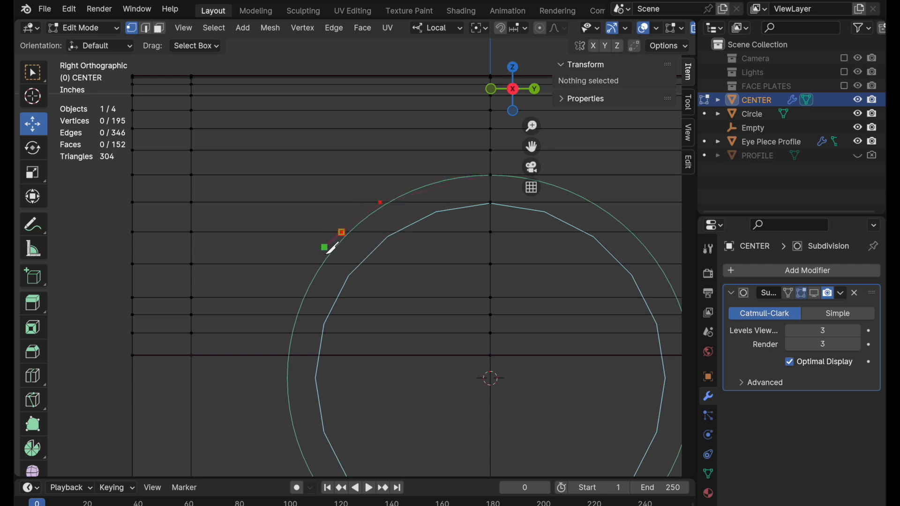
{"action": "left_click", "coordinate": [317, 264]}
{"action": "left_click", "coordinate": [298, 298]}
{"action": "left_click", "coordinate": [291, 315]}
{"action": "left_click", "coordinate": [287, 334]}
{"action": "left_click", "coordinate": [290, 355]}
{"action": "middle_click_drag", "start_coordinate": [298, 382], "coordinate": [253, 186], "text": "shift"}
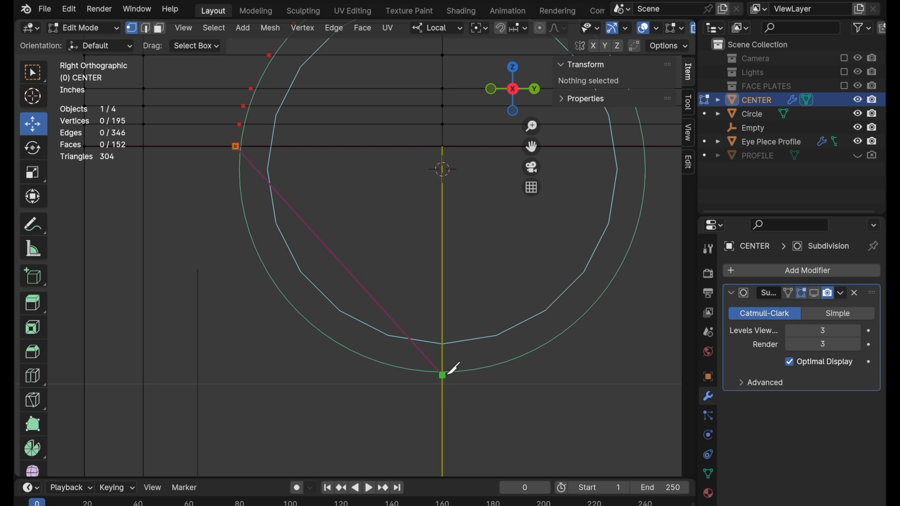
{"action": "left_click", "coordinate": [449, 374]}
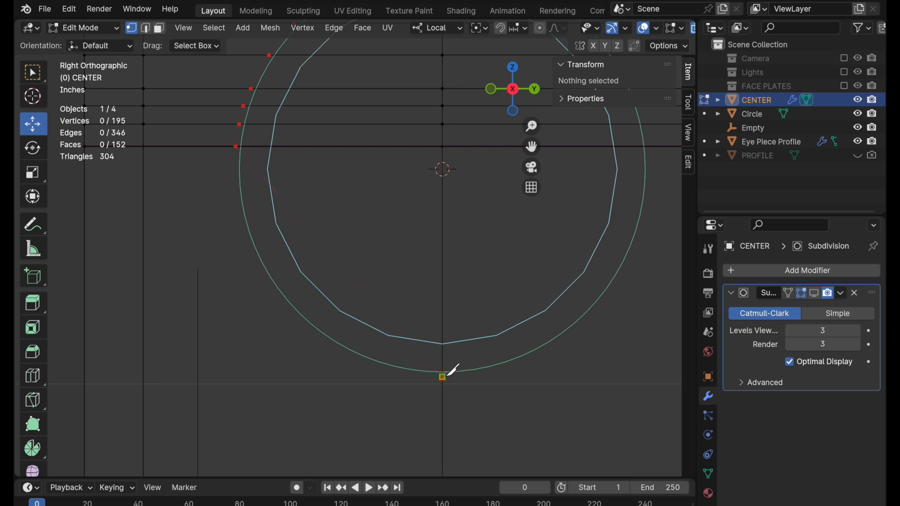
{"action": "key", "text": "Return"}
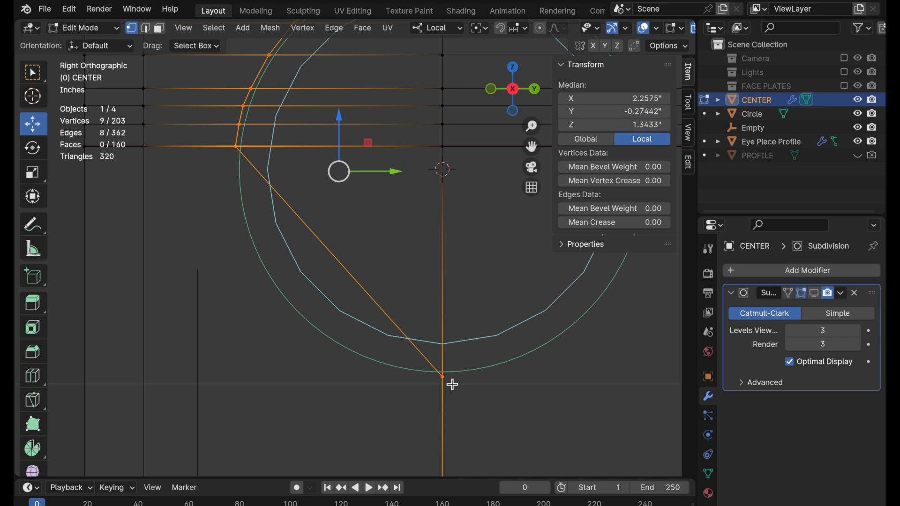
Subdivide the long diagonal edge at the lower end of the knife cut with 6 cuts.
{"action": "middle_click_drag", "start_coordinate": [434, 286], "coordinate": [387, 318], "text": "shift"}
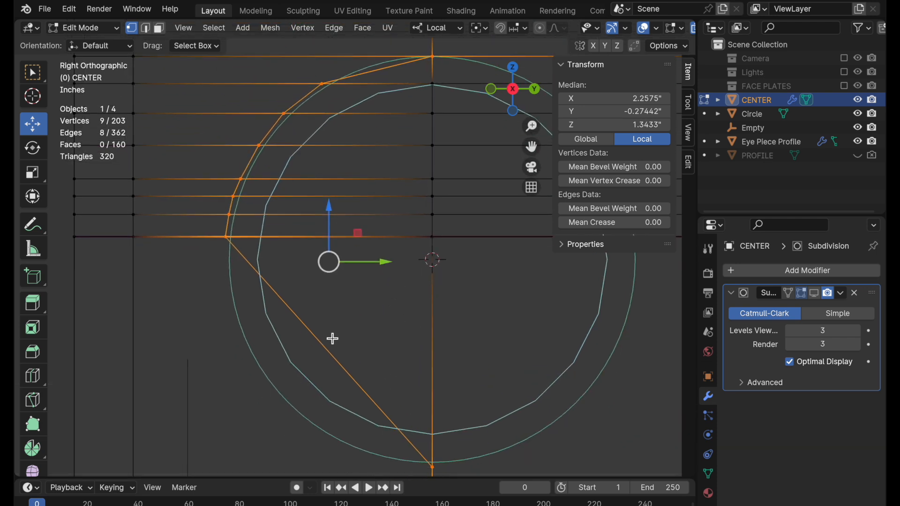
{"action": "left_click", "coordinate": [333, 355]}
{"action": "key", "text": "2"}
{"action": "left_click", "coordinate": [336, 353]}
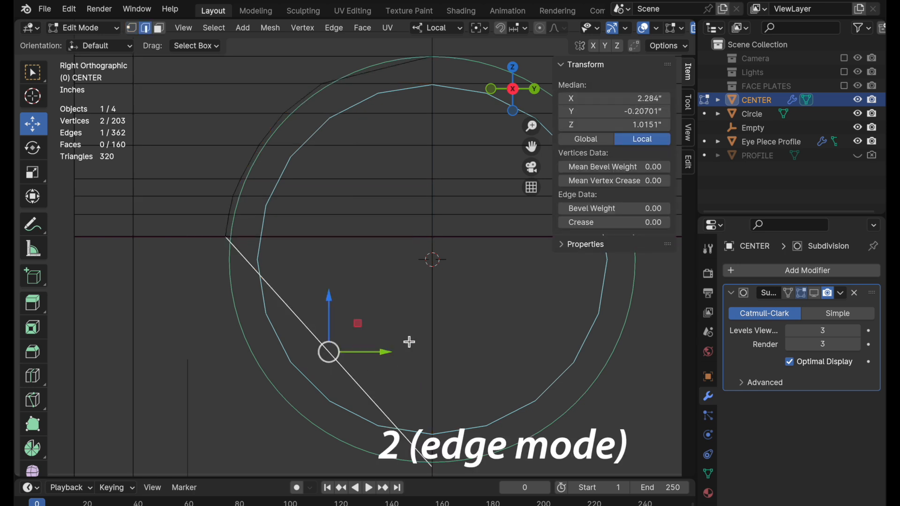
{"action": "right_click", "coordinate": [454, 291]}
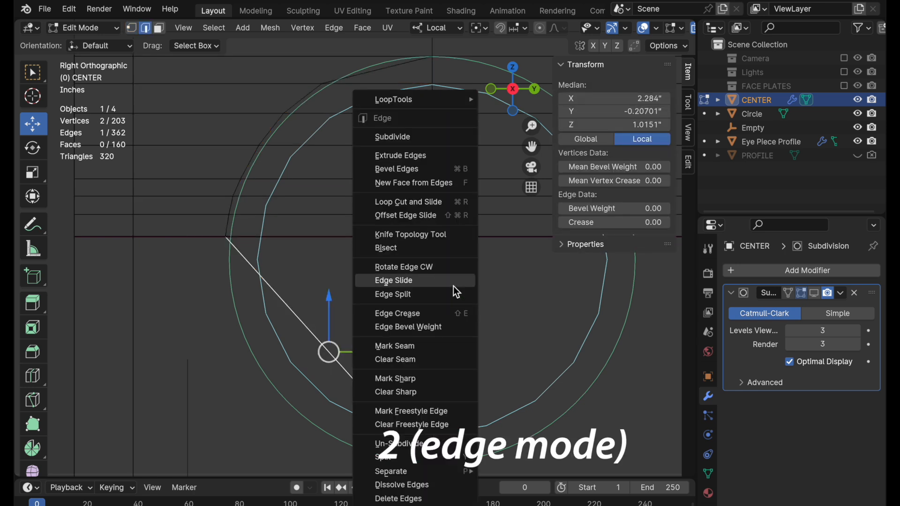
{"action": "left_click", "coordinate": [437, 139]}
{"action": "left_click", "coordinate": [197, 371]}
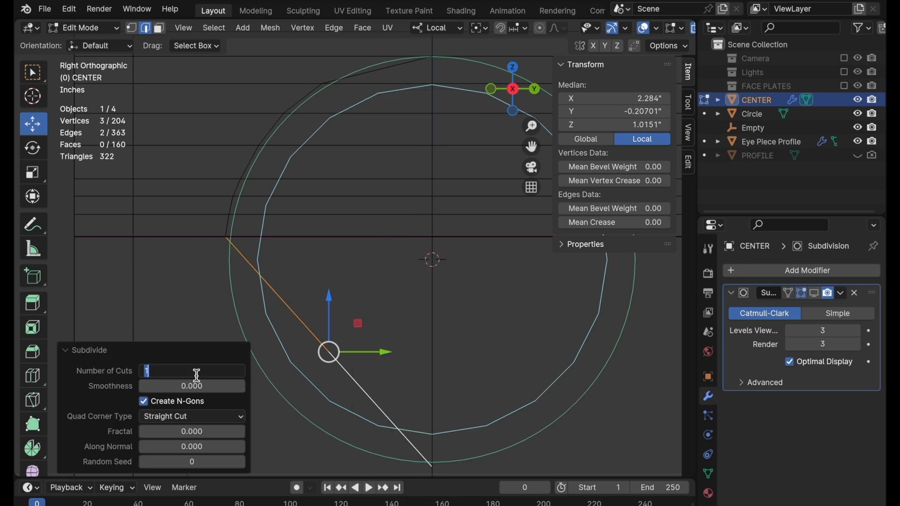
{"action": "type", "text": "6"}
{"action": "key", "text": "Return"}
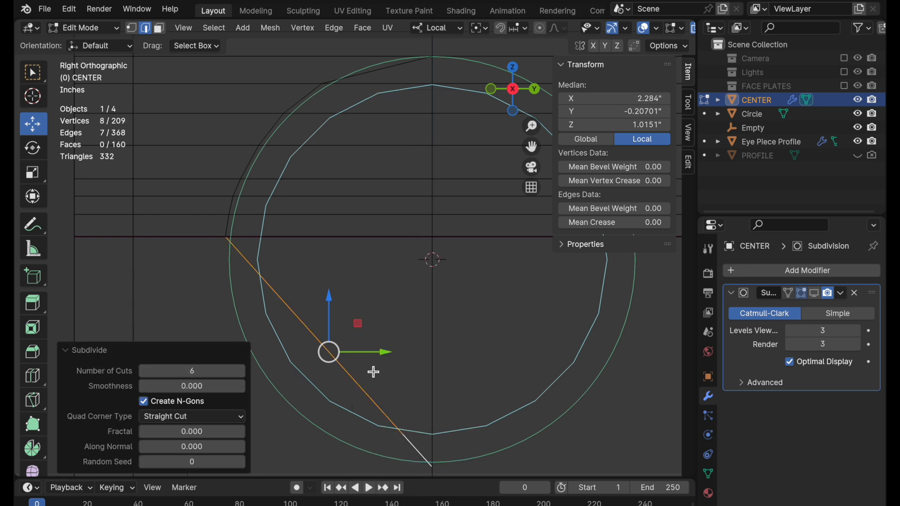
Move the new vertices on the diagonal edge outward, in successively smaller groups, until they follow the lower left arc of the guide circle.
{"action": "middle_click_drag", "start_coordinate": [380, 302], "coordinate": [424, 210], "text": "shift"}
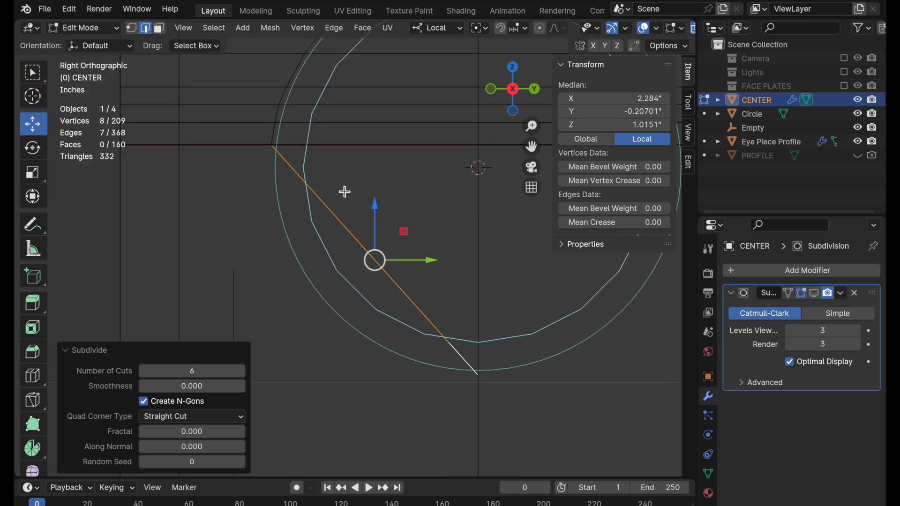
{"action": "left_click", "coordinate": [132, 28]}
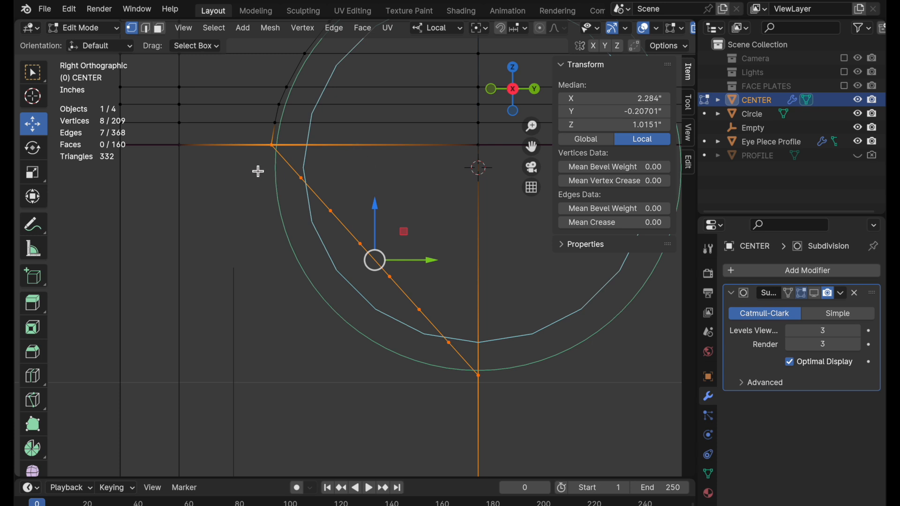
{"action": "left_click_drag", "start_coordinate": [257, 169], "coordinate": [466, 375]}
{"action": "left_click_drag", "start_coordinate": [408, 234], "coordinate": [381, 254]}
{"action": "left_click_drag", "start_coordinate": [451, 192], "coordinate": [305, 339]}
{"action": "left_click_drag", "start_coordinate": [381, 256], "coordinate": [367, 267]}
{"action": "left_click_drag", "start_coordinate": [407, 219], "coordinate": [311, 327]}
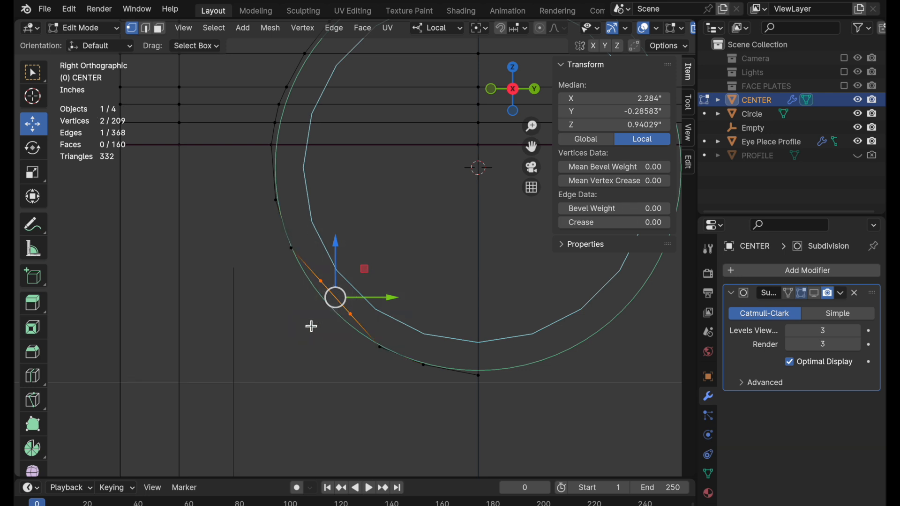
{"action": "left_click_drag", "start_coordinate": [366, 269], "coordinate": [360, 273]}
{"action": "left_click", "coordinate": [415, 257]}
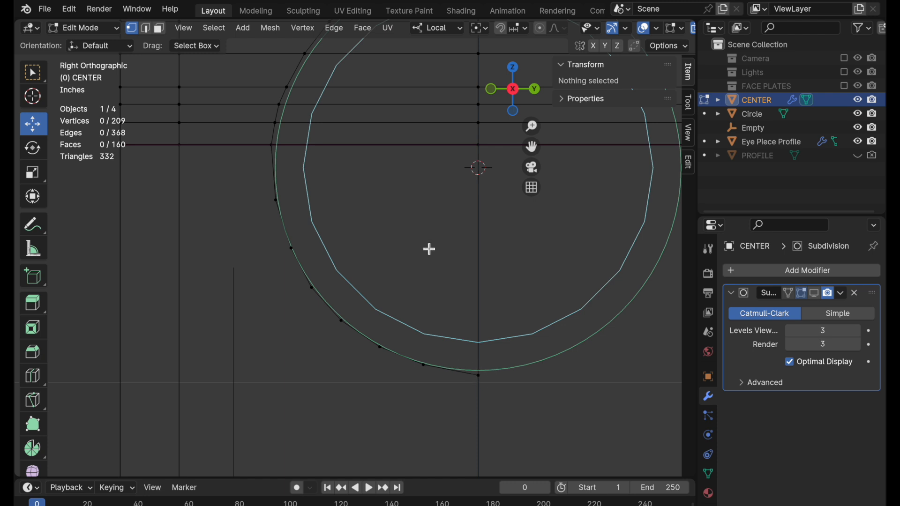
Knife-cut from the midpoint of the arc's uppermost segment to the horizontal edge above, then straight up along Z past the mesh's top with cut-through toggled.
{"action": "middle_click_drag", "start_coordinate": [419, 231], "coordinate": [403, 321], "text": "shift"}
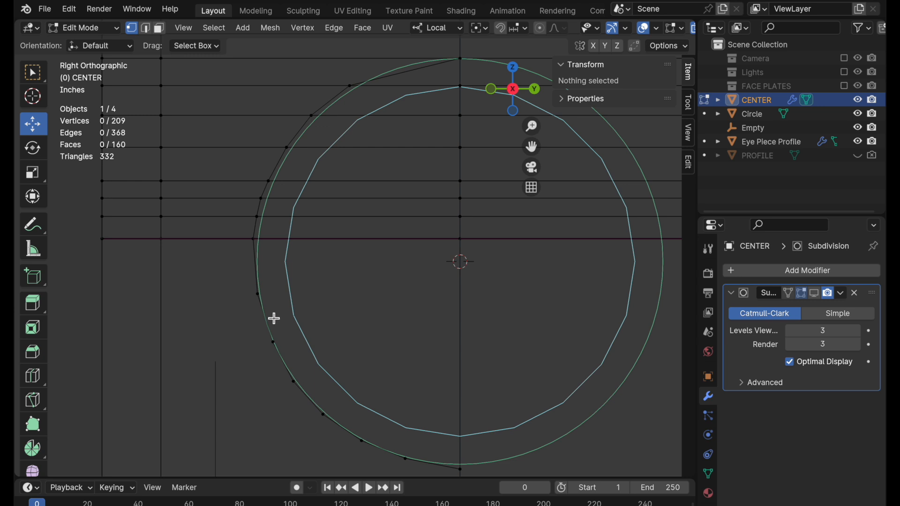
{"action": "middle_click_drag", "start_coordinate": [322, 227], "coordinate": [321, 300], "text": "shift"}
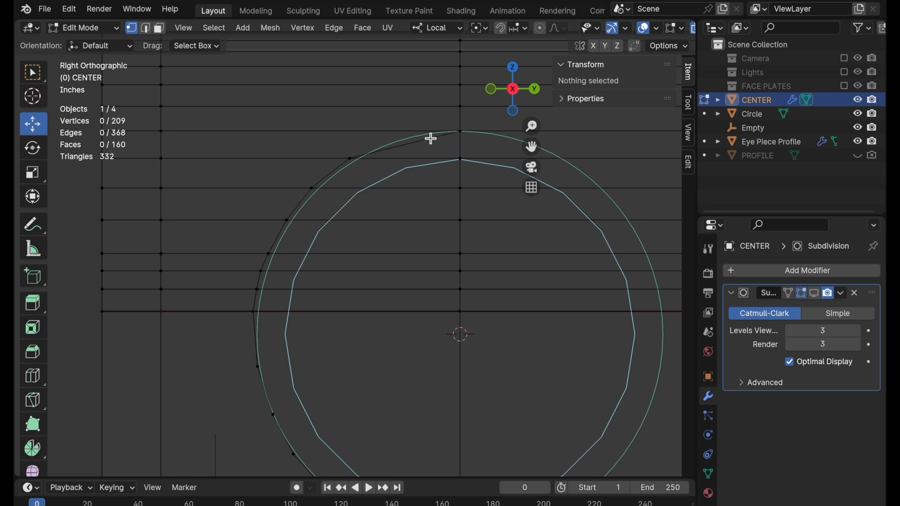
{"action": "middle_click_drag", "start_coordinate": [383, 133], "coordinate": [367, 277], "text": "shift"}
{"action": "key", "text": "k"}
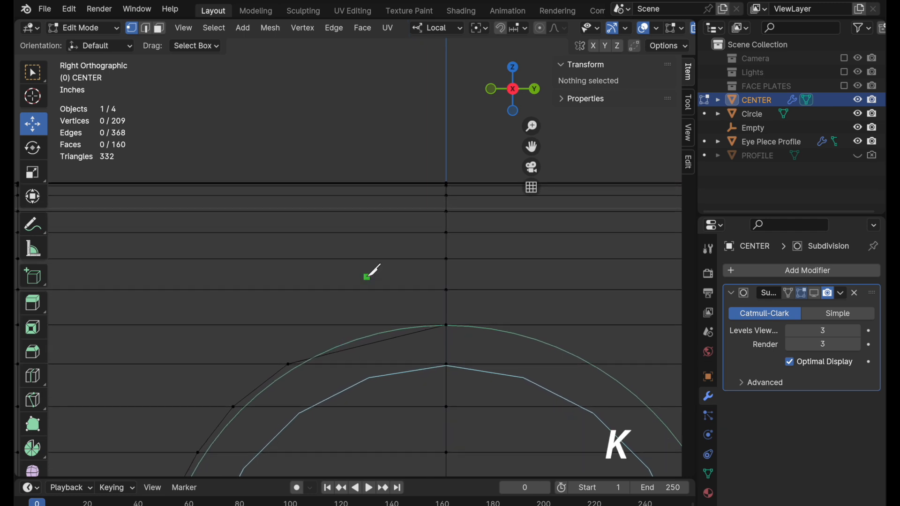
{"action": "left_click", "coordinate": [367, 345]}
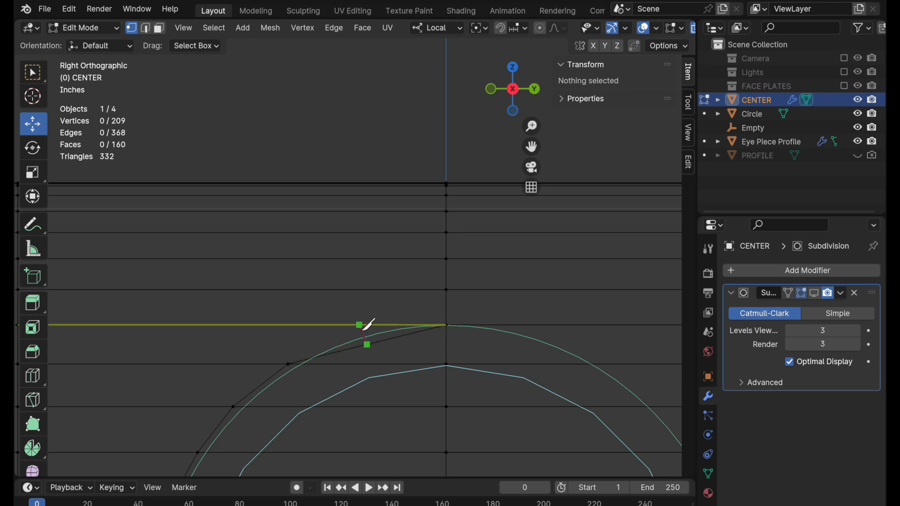
{"action": "left_click", "coordinate": [360, 325]}
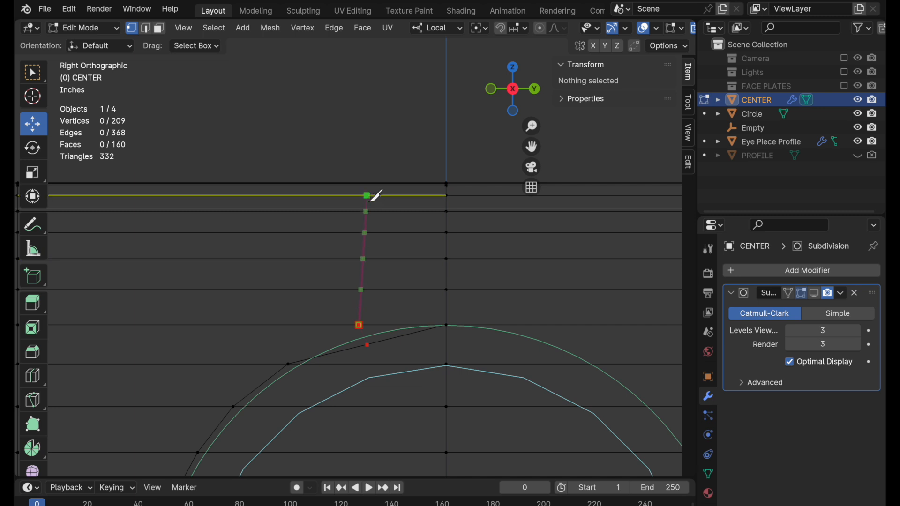
{"action": "key", "text": "z"}
{"action": "key", "text": "z"}
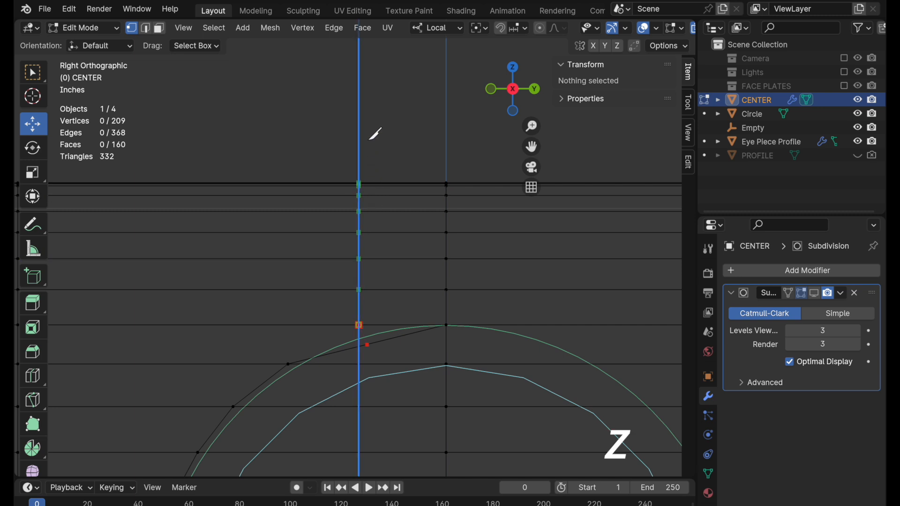
{"action": "key", "text": "c"}
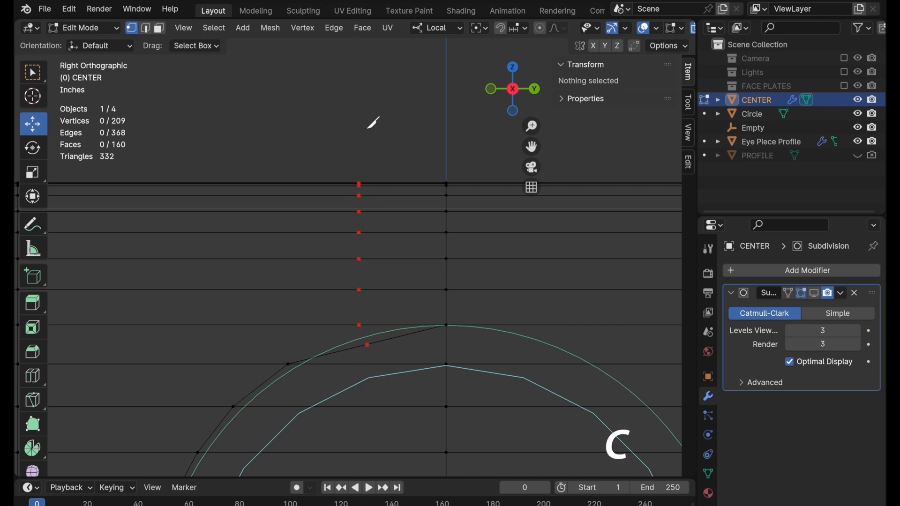
{"action": "left_click", "coordinate": [374, 123]}
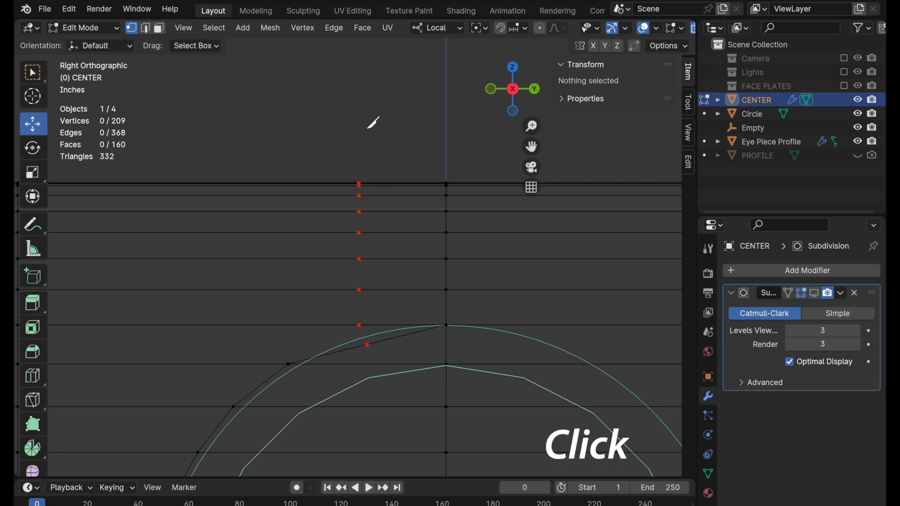
Slide the new vertex on the arc's uppermost segment about halfway up its connecting edge, to meet the guide circle.
{"action": "left_click", "coordinate": [368, 350]}
{"action": "scroll", "coordinate": [361, 360], "scroll_direction": "up", "scroll_amount": 4}
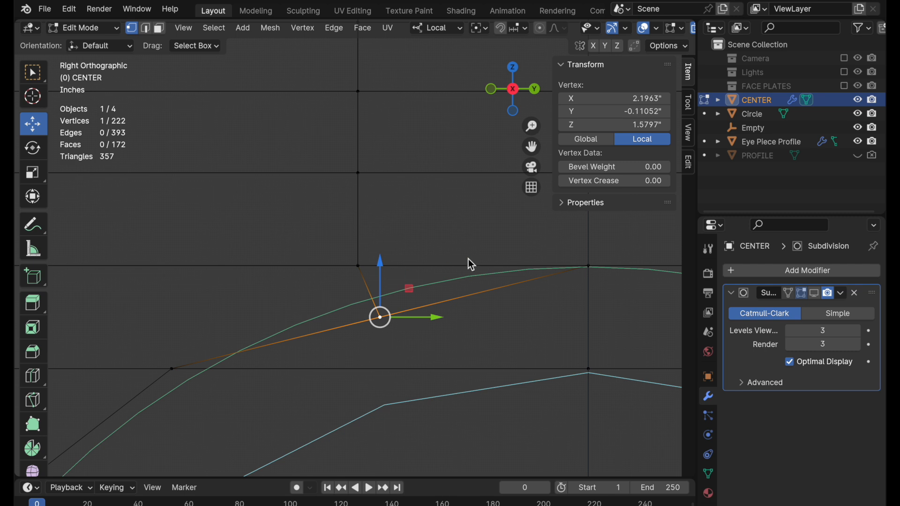
{"action": "middle_click_drag", "start_coordinate": [393, 351], "coordinate": [363, 302]}
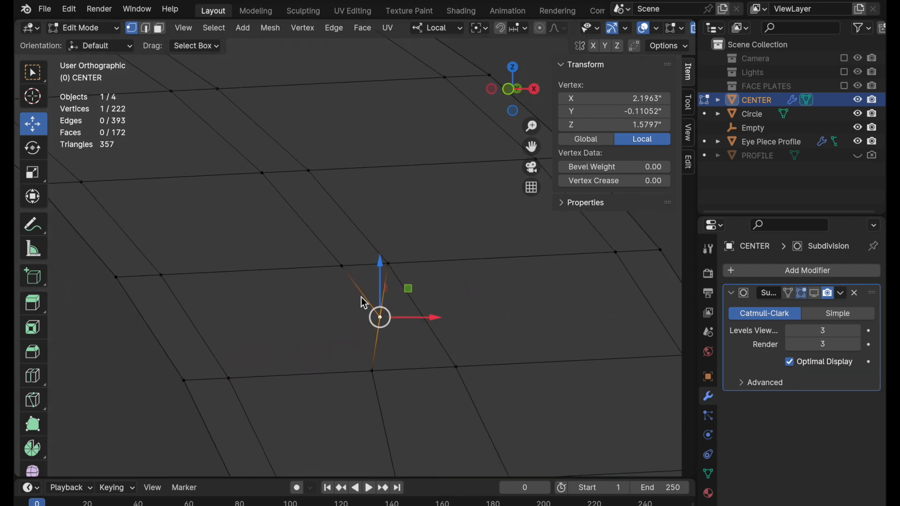
{"action": "left_click", "coordinate": [535, 89]}
{"action": "key", "text": "g"}
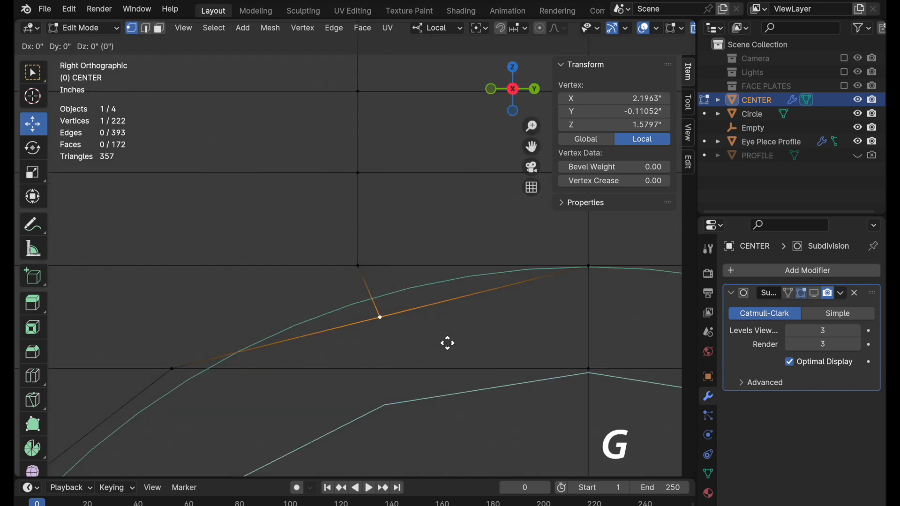
{"action": "key", "text": "g"}
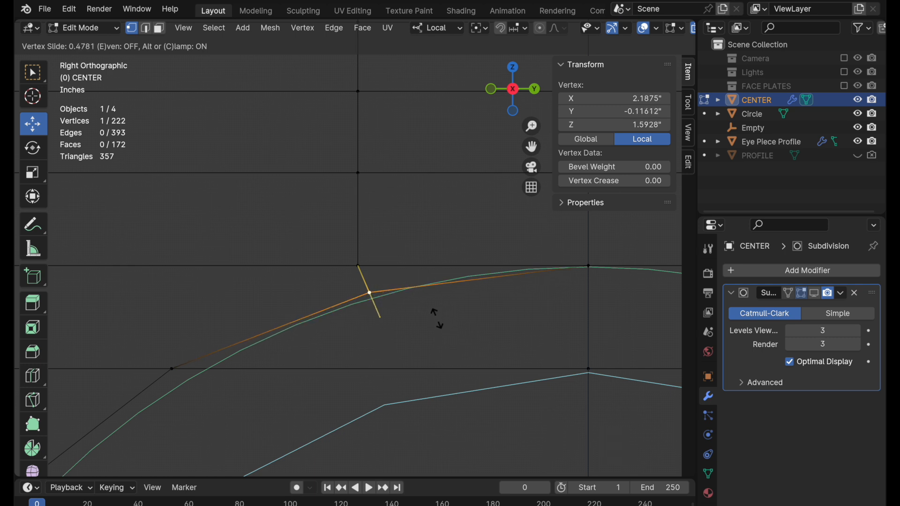
{"action": "left_click", "coordinate": [437, 317]}
{"action": "scroll", "coordinate": [378, 382], "scroll_direction": "down", "scroll_amount": 4}
{"action": "middle_click_drag", "start_coordinate": [392, 397], "coordinate": [502, 221], "text": "shift"}
{"action": "scroll", "coordinate": [502, 211], "scroll_direction": "down", "scroll_amount": 3}
{"action": "middle_click_drag", "start_coordinate": [422, 283], "coordinate": [440, 383], "text": "shift"}
{"action": "left_click", "coordinate": [361, 138]}
{"action": "middle_click_drag", "start_coordinate": [380, 291], "coordinate": [426, 205], "text": "shift"}
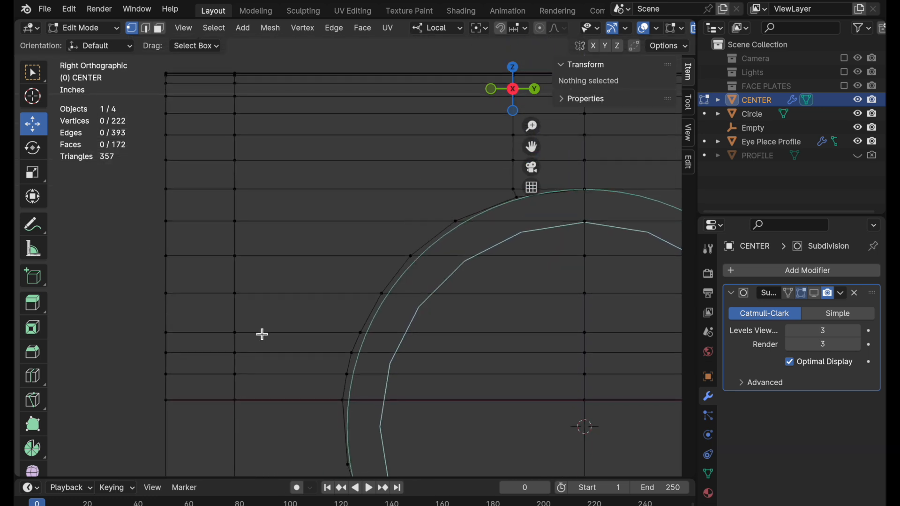
Select the vertical edge loops near the mesh's two outer sides and scale them inward along local Y to 0.927.
{"action": "left_click", "coordinate": [239, 313], "text": "alt"}
{"action": "middle_click_drag", "start_coordinate": [625, 348], "coordinate": [451, 332], "text": "shift"}
{"action": "middle_click_drag", "start_coordinate": [664, 341], "coordinate": [268, 338], "text": "shift"}
{"action": "left_click", "coordinate": [369, 290], "text": "alt+shift"}
{"action": "middle_click_drag", "start_coordinate": [69, 260], "coordinate": [580, 249], "text": "shift"}
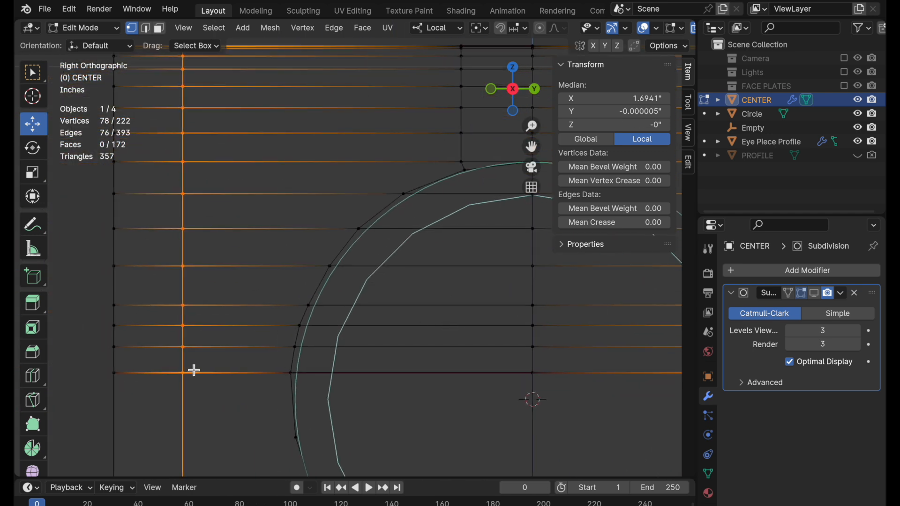
{"action": "key", "text": "s"}
{"action": "key", "text": "y"}
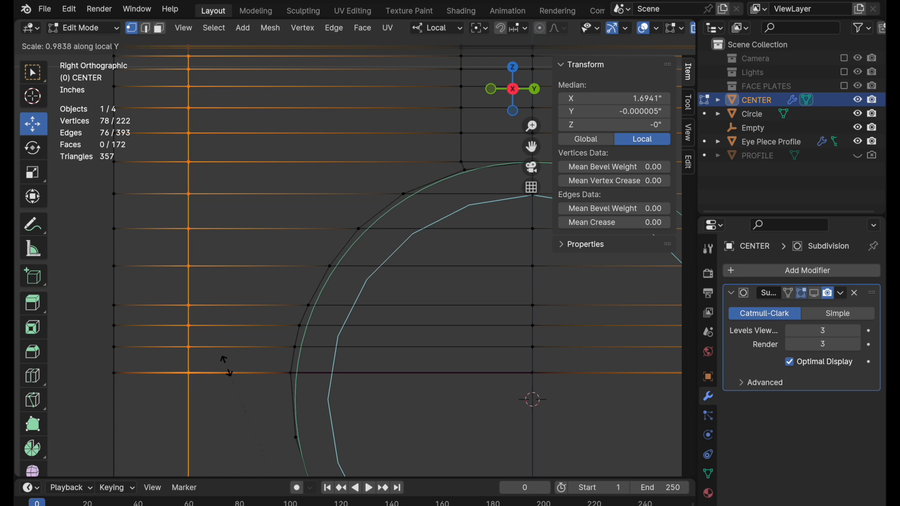
{"action": "left_click", "coordinate": [392, 364]}
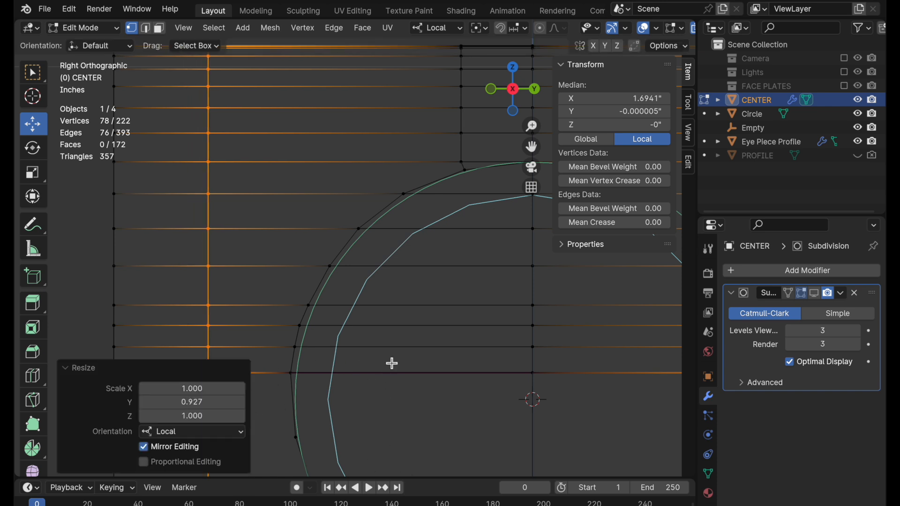
Knife-cut the five-sided face from the arc's second upper vertex to the horizontal edge above, then straight up along Z past the mesh's top.
{"action": "left_click", "coordinate": [160, 29]}
{"action": "left_click", "coordinate": [357, 181]}
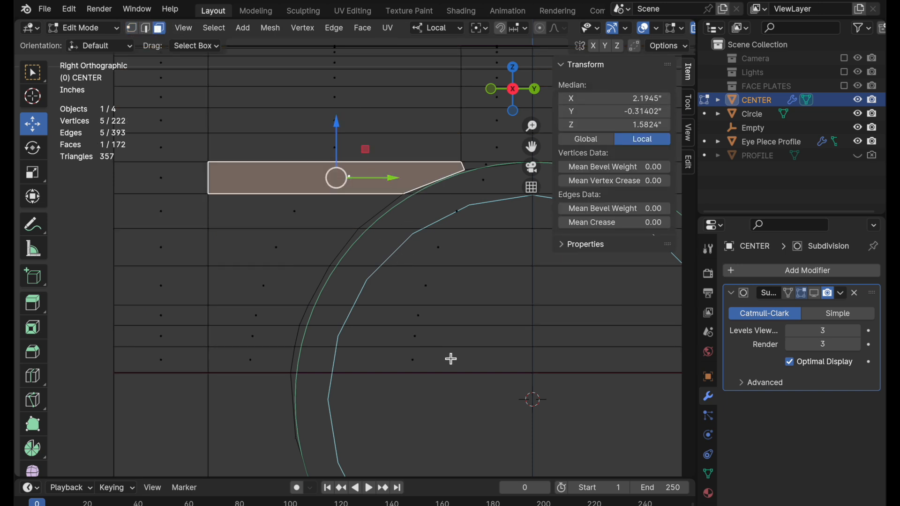
{"action": "middle_click_drag", "start_coordinate": [498, 303], "coordinate": [471, 384], "text": "shift"}
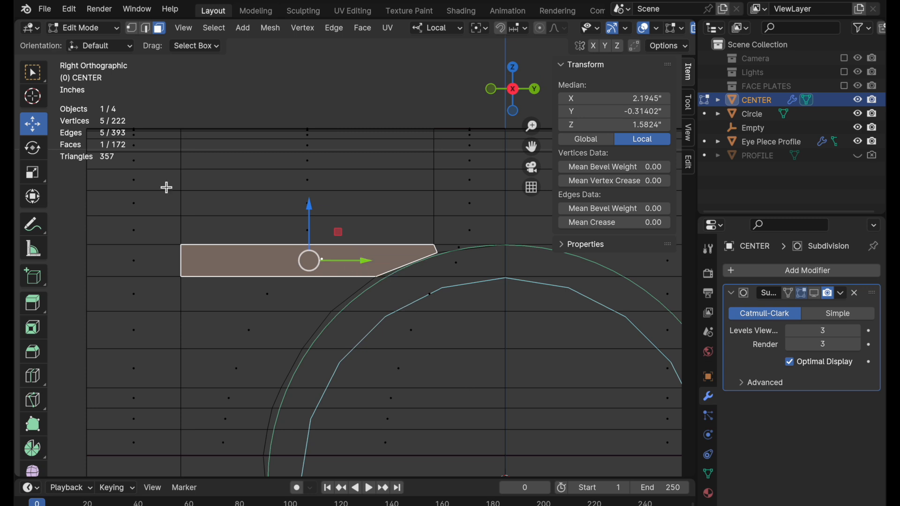
{"action": "left_click", "coordinate": [289, 117]}
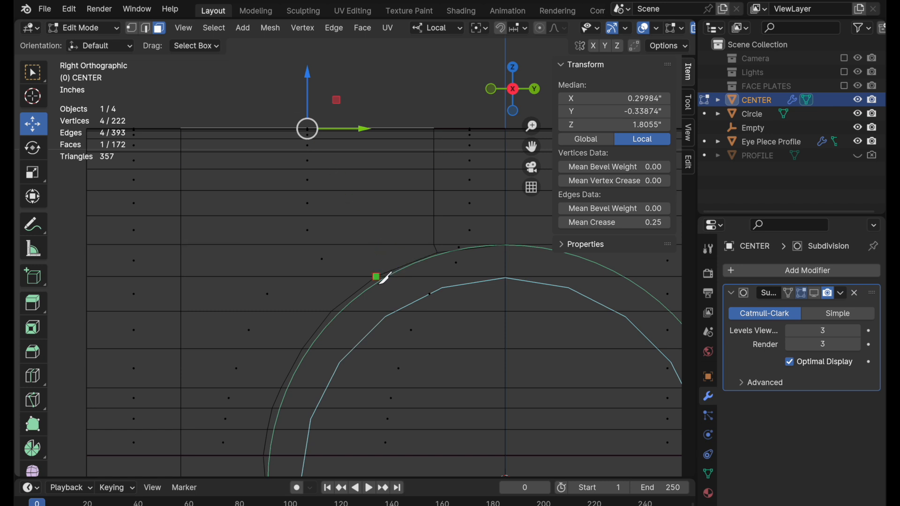
{"action": "left_click", "coordinate": [349, 244]}
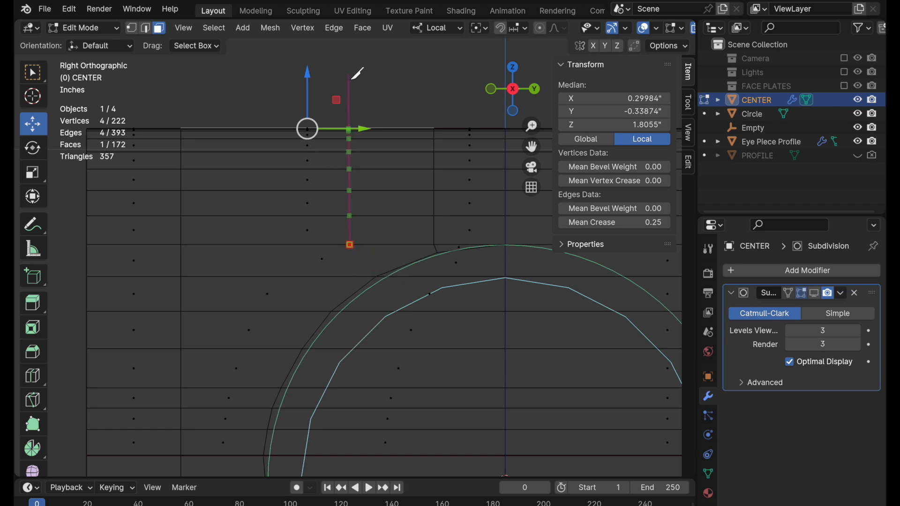
{"action": "key", "text": "z"}
{"action": "left_click", "coordinate": [350, 72]}
{"action": "key", "text": "Return"}
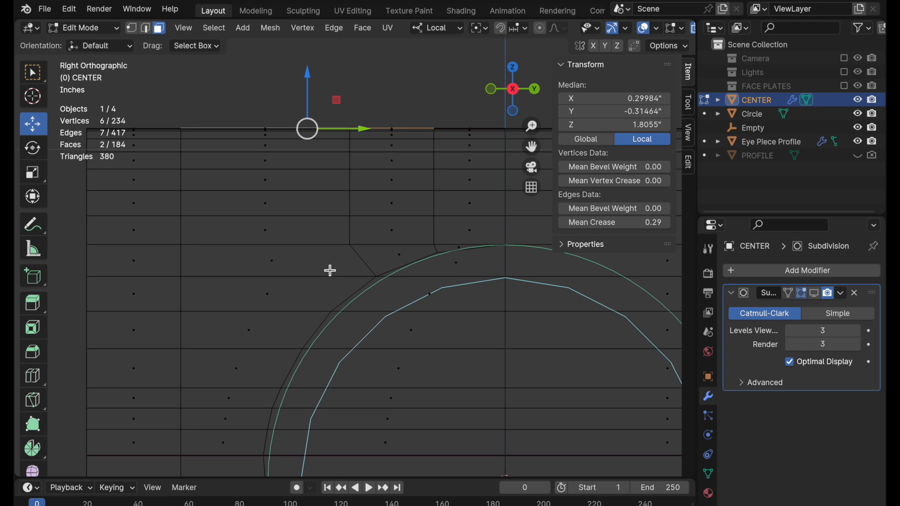
Check the faces beside the upper left arc one by one for four-sided shapes, and clear the selection.
{"action": "left_click", "coordinate": [280, 265]}
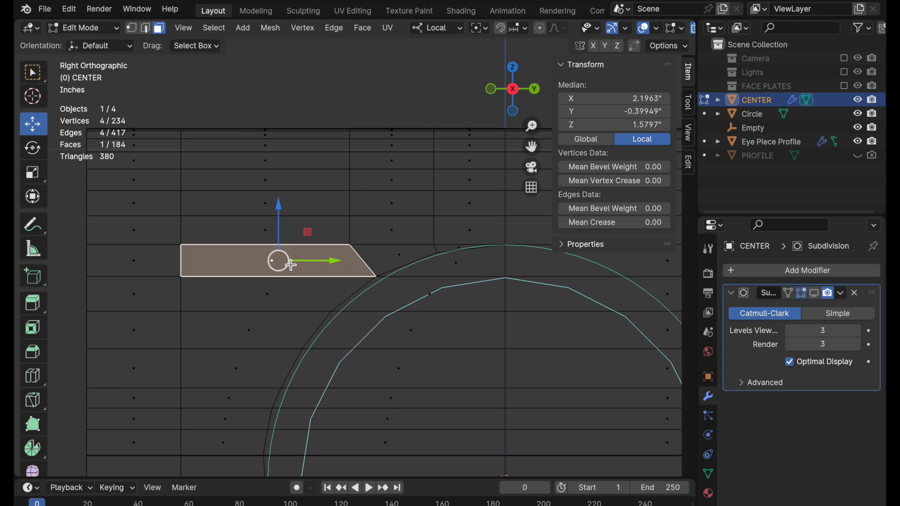
{"action": "left_click", "coordinate": [273, 305]}
{"action": "left_click", "coordinate": [270, 330]}
{"action": "left_click", "coordinate": [257, 375]}
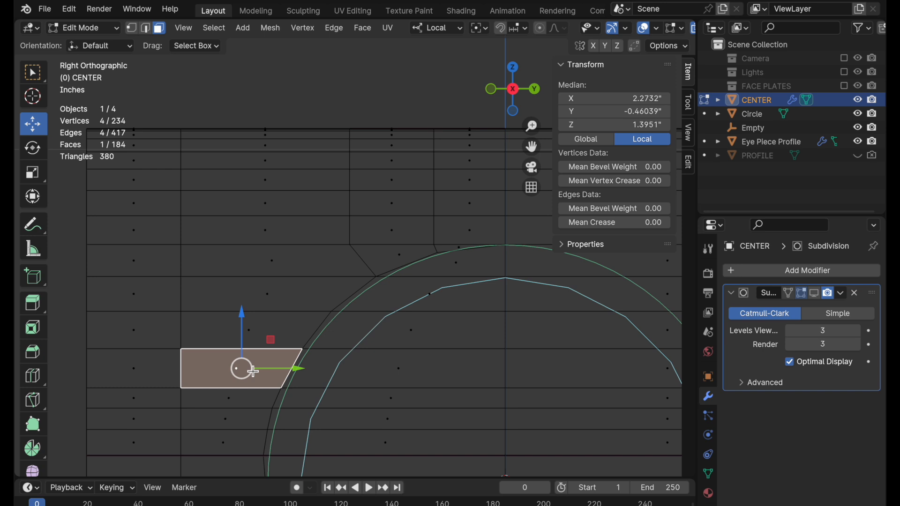
{"action": "middle_click_drag", "start_coordinate": [364, 383], "coordinate": [404, 219], "text": "shift"}
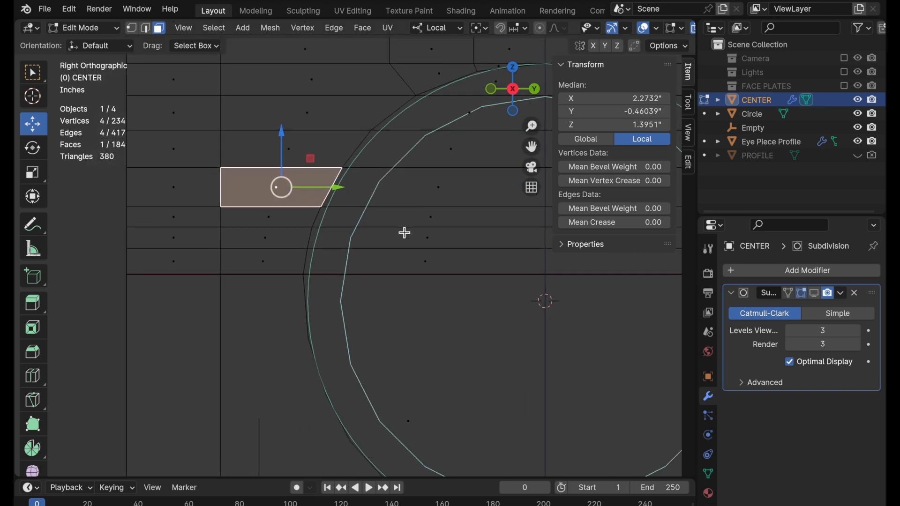
{"action": "left_click", "coordinate": [70, 253]}
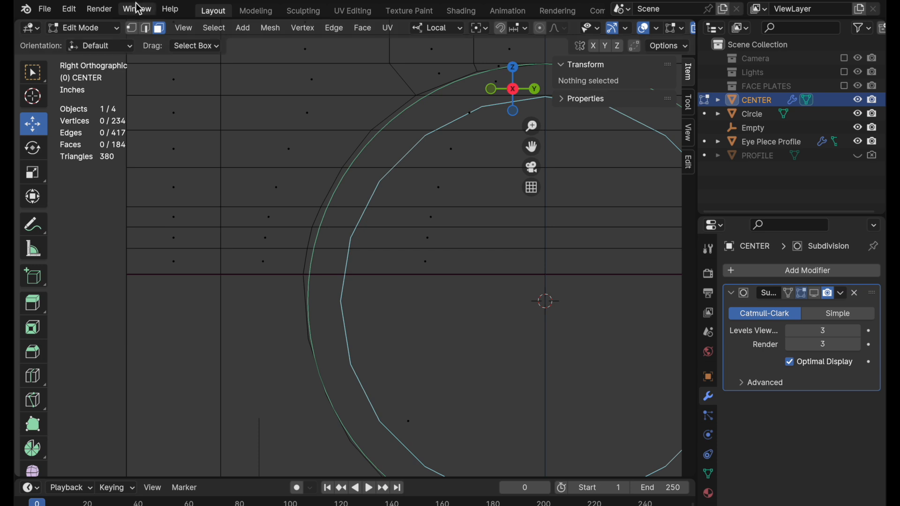
Select the horizontal edge loop just above the dark edge line and examine its alignment with the mesh profile from the front and at an angle.
{"action": "left_click", "coordinate": [131, 27]}
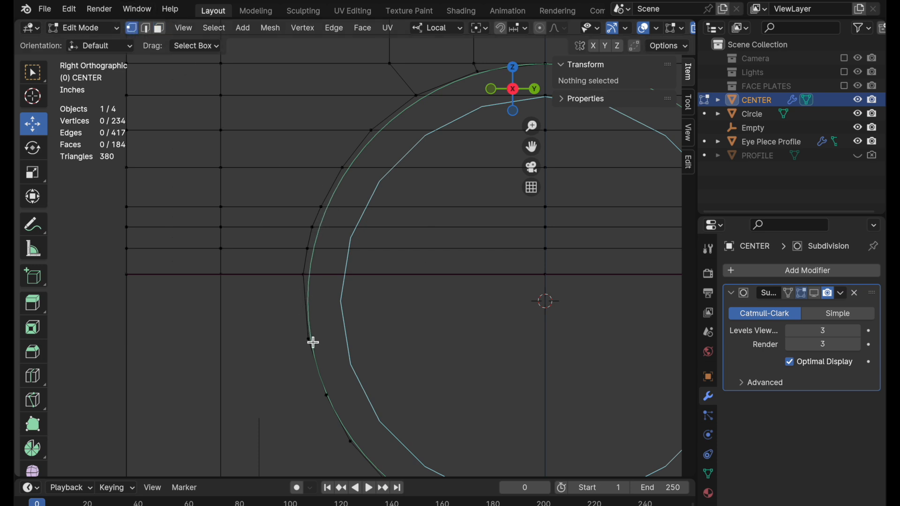
{"action": "left_click", "coordinate": [186, 252], "text": "alt"}
{"action": "middle_click_drag", "start_coordinate": [226, 297], "coordinate": [323, 305]}
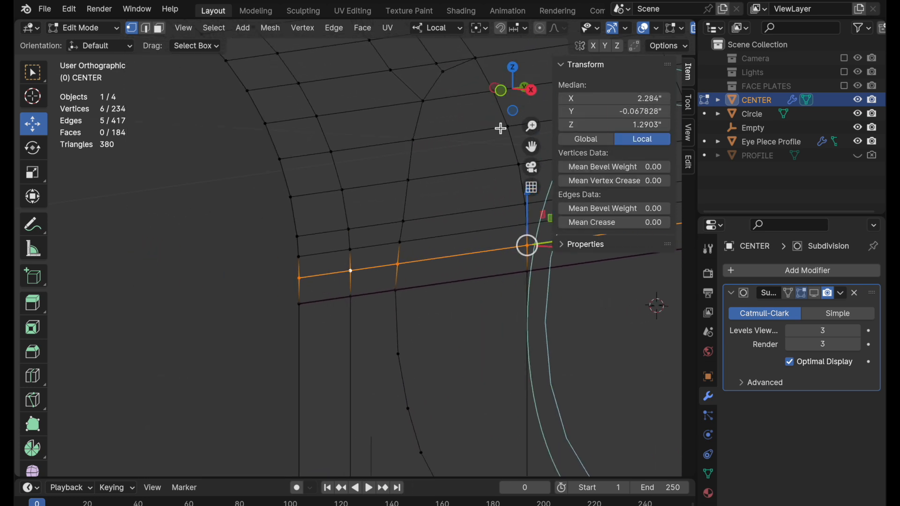
{"action": "left_click", "coordinate": [502, 95]}
{"action": "middle_click_drag", "start_coordinate": [420, 193], "coordinate": [245, 284], "text": "shift"}
{"action": "middle_click_drag", "start_coordinate": [340, 376], "coordinate": [401, 247], "text": "ctrl"}
{"action": "middle_click_drag", "start_coordinate": [394, 209], "coordinate": [414, 195], "text": "shift"}
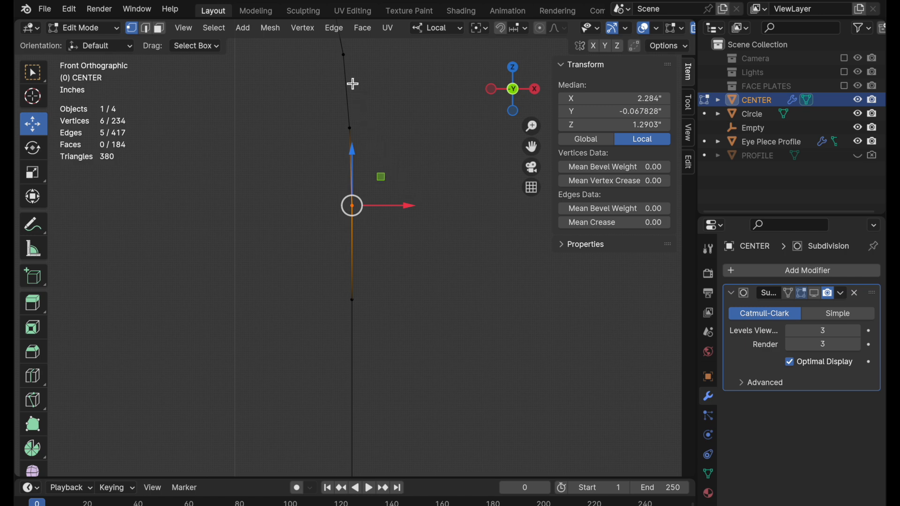
{"action": "middle_click_drag", "start_coordinate": [392, 276], "coordinate": [391, 241], "text": "shift"}
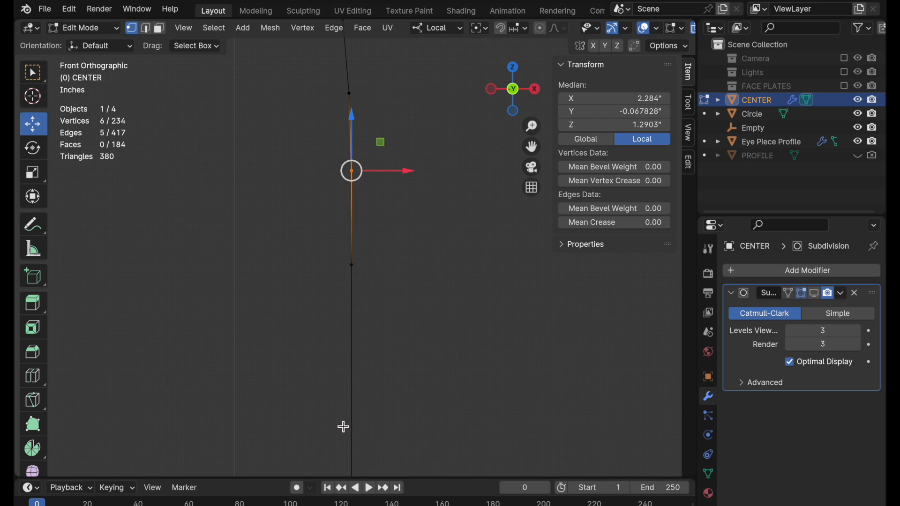
{"action": "middle_click_drag", "start_coordinate": [440, 285], "coordinate": [391, 371]}
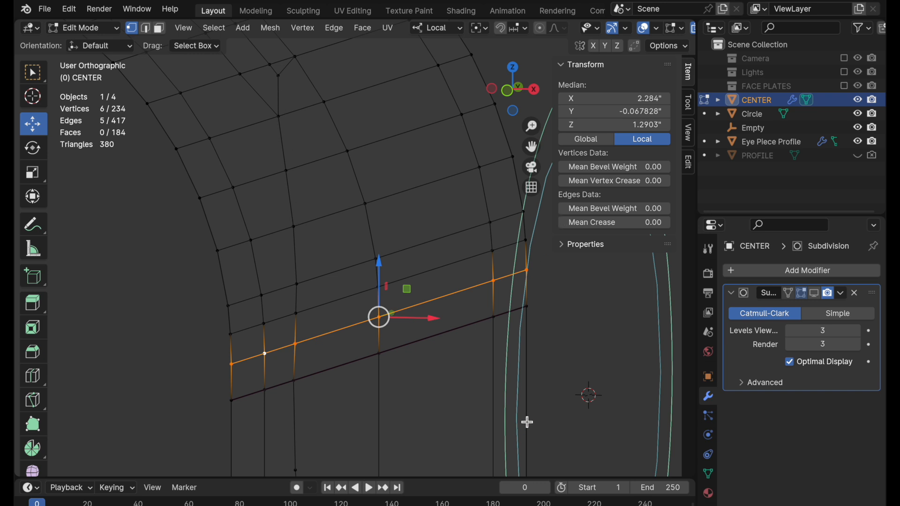
From the right-side view, slide the left arc vertex on the dark edge line down along the arc by a factor of 0.242.
{"action": "left_click", "coordinate": [535, 90]}
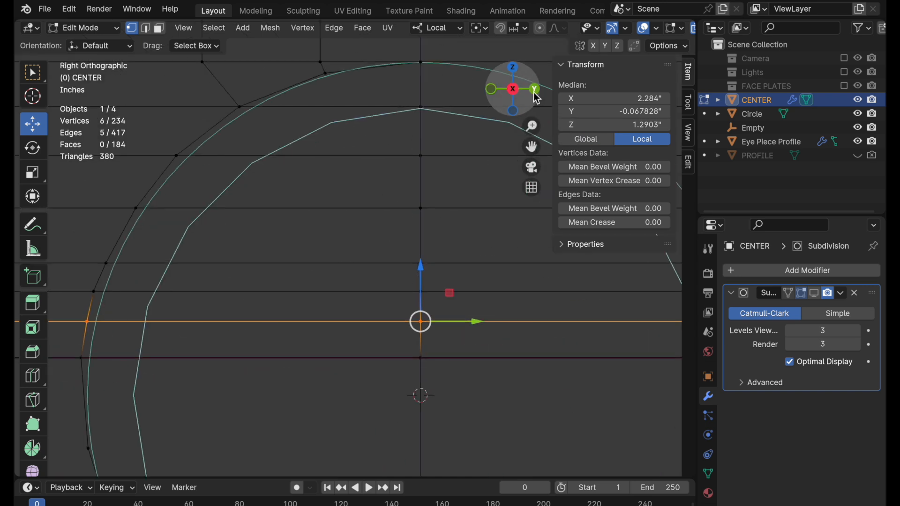
{"action": "middle_click_drag", "start_coordinate": [291, 268], "coordinate": [452, 285], "text": "shift"}
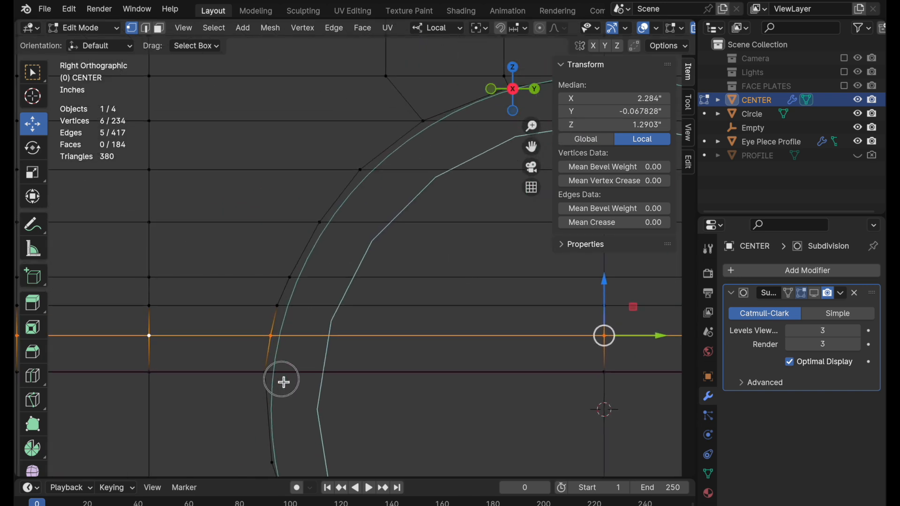
{"action": "middle_click_drag", "start_coordinate": [272, 388], "coordinate": [341, 235], "text": "shift"}
{"action": "left_click", "coordinate": [337, 230]}
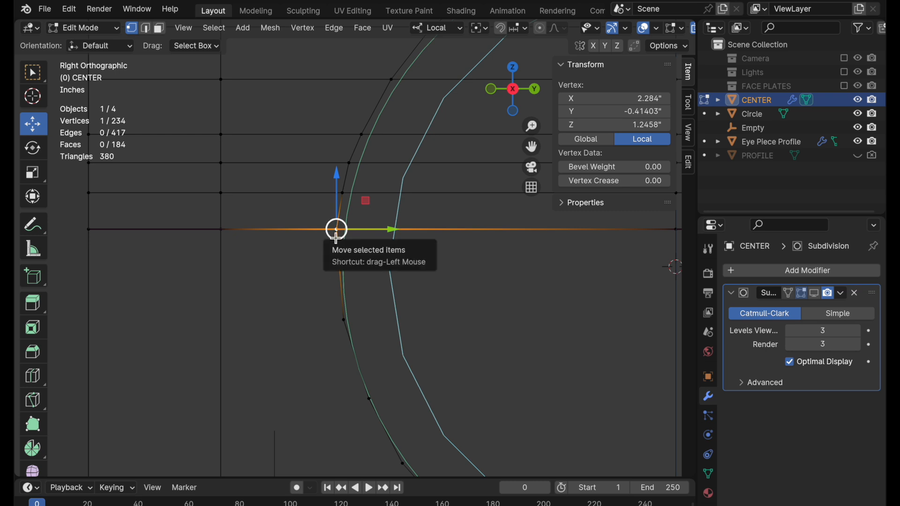
{"action": "key", "text": "g"}
{"action": "key", "text": "g"}
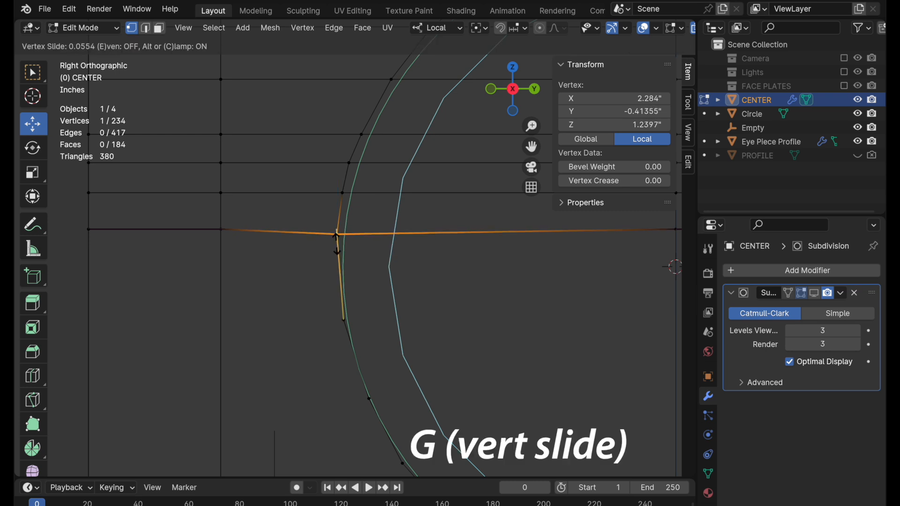
{"action": "left_click", "coordinate": [336, 251]}
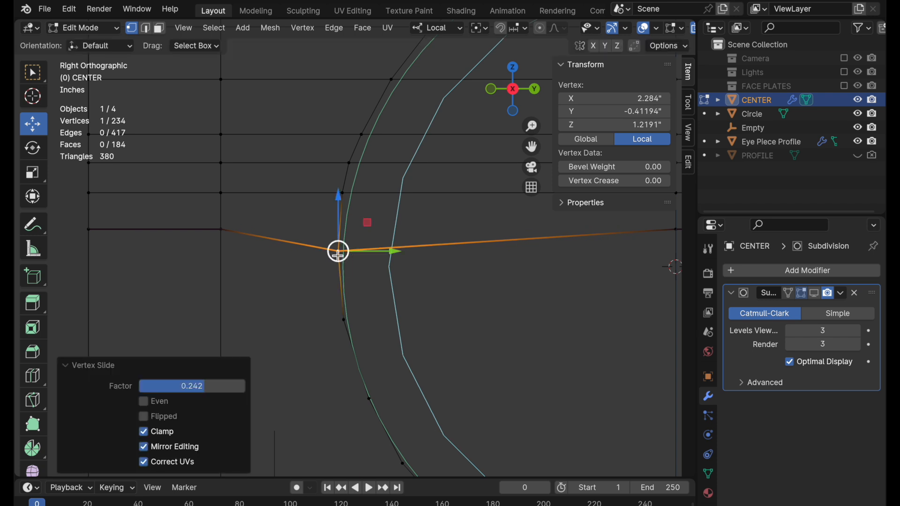
Slide the next two arc vertices above the dark edge line down along the arc by factors of about 0.325 and 0.145.
{"action": "left_click", "coordinate": [343, 193]}
{"action": "key", "text": "g"}
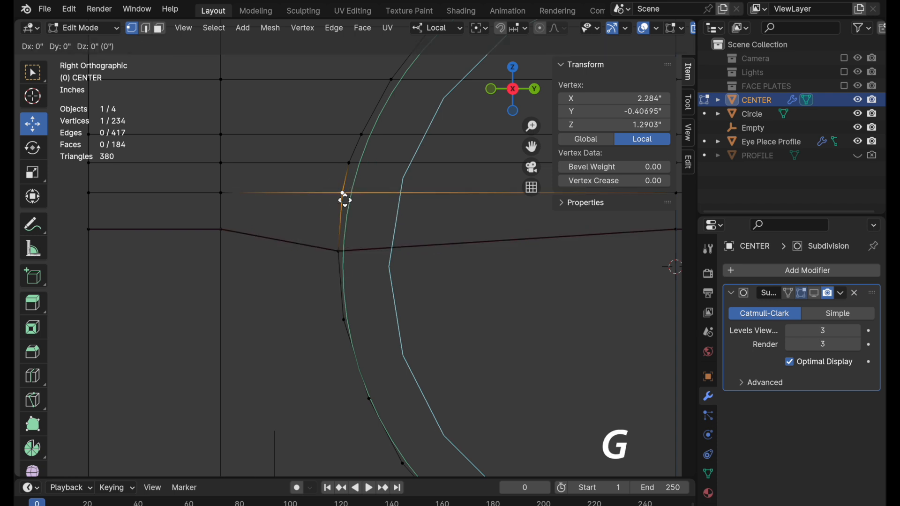
{"action": "key", "text": "g"}
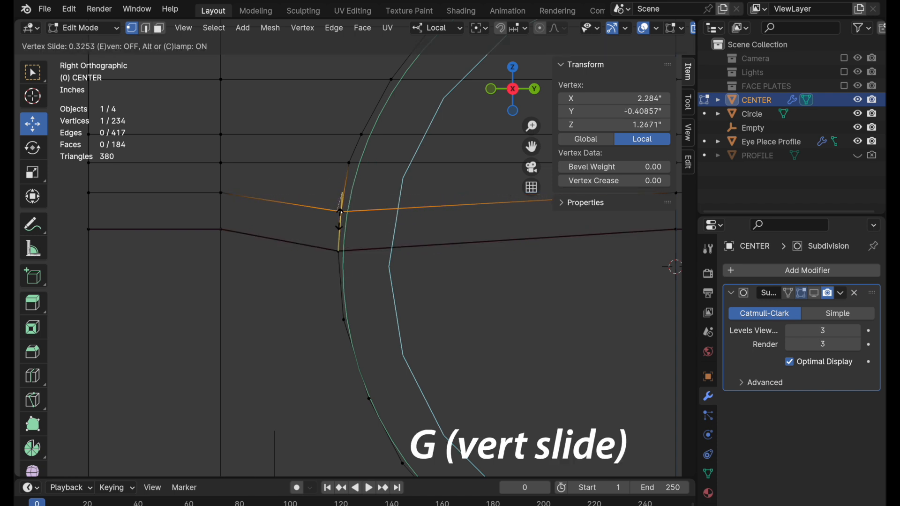
{"action": "left_click", "coordinate": [341, 211]}
{"action": "left_click", "coordinate": [349, 163]}
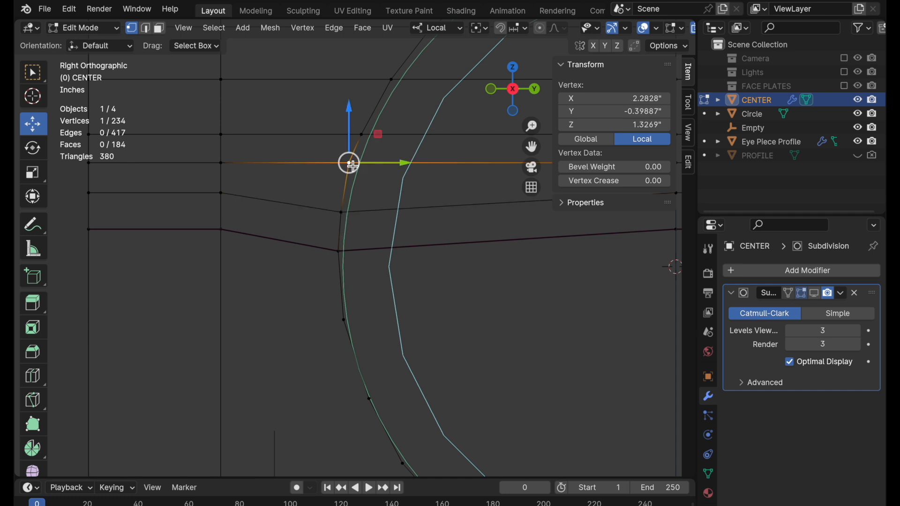
{"action": "key", "text": "g"}
{"action": "key", "text": "g"}
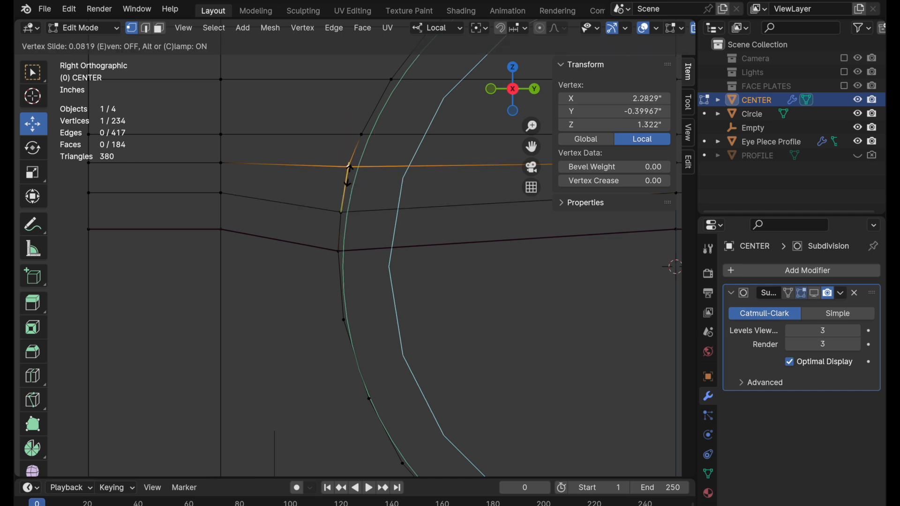
{"action": "left_click", "coordinate": [347, 181]}
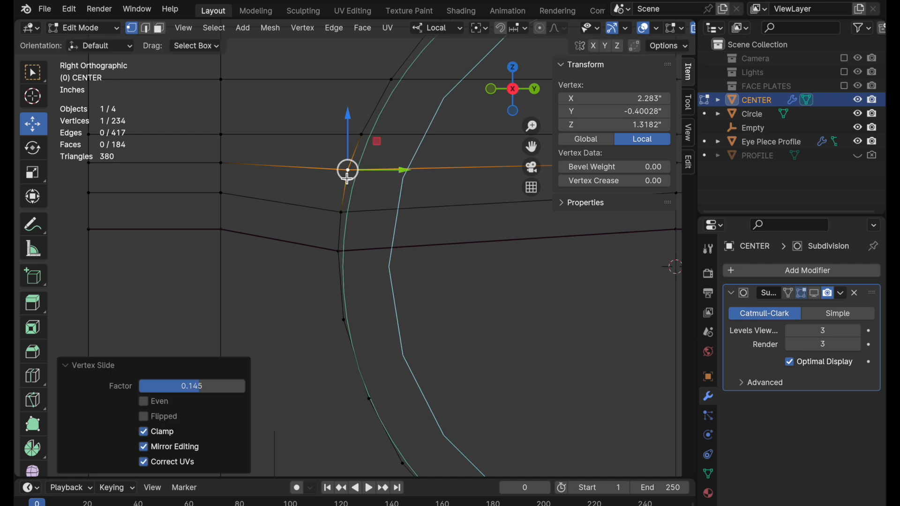
Slide the arc vertex on the dark edge line further down by a factor of 0.199.
{"action": "left_click", "coordinate": [347, 259]}
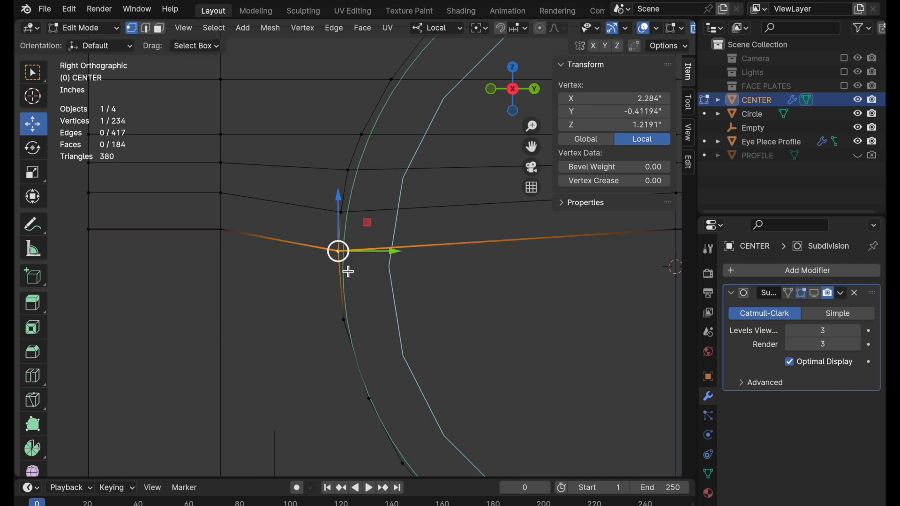
{"action": "key", "text": "g"}
{"action": "key", "text": "g"}
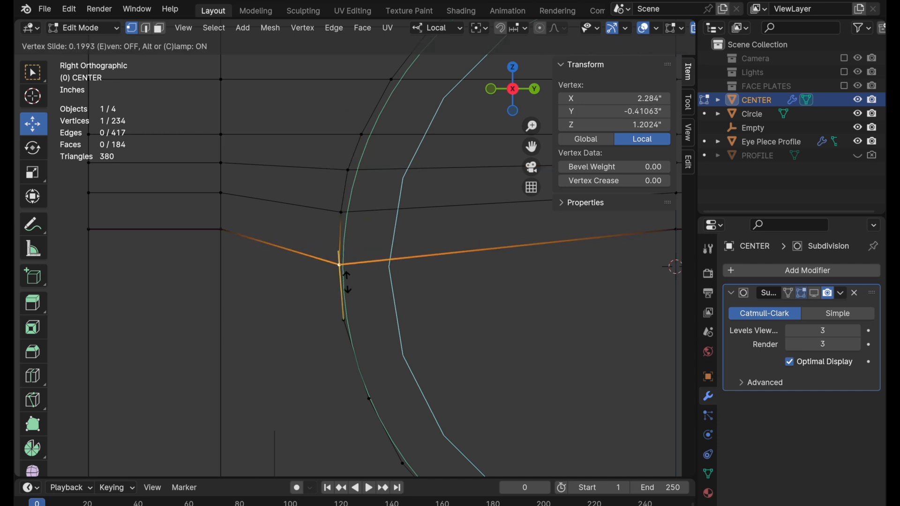
{"action": "left_click", "coordinate": [346, 281]}
{"action": "scroll", "coordinate": [347, 281], "scroll_direction": "down", "scroll_amount": 4}
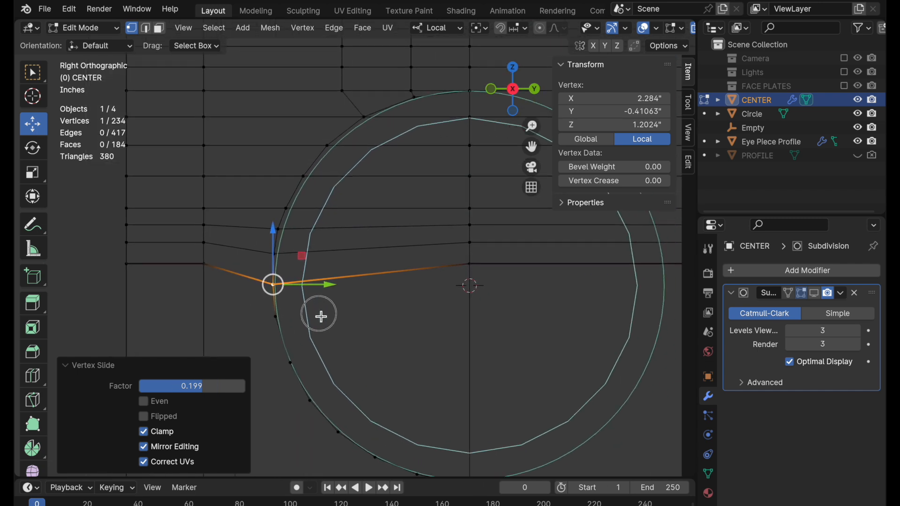
Select the large face beneath the lower left arc and examine how many sides border the circle.
{"action": "left_click", "coordinate": [124, 266]}
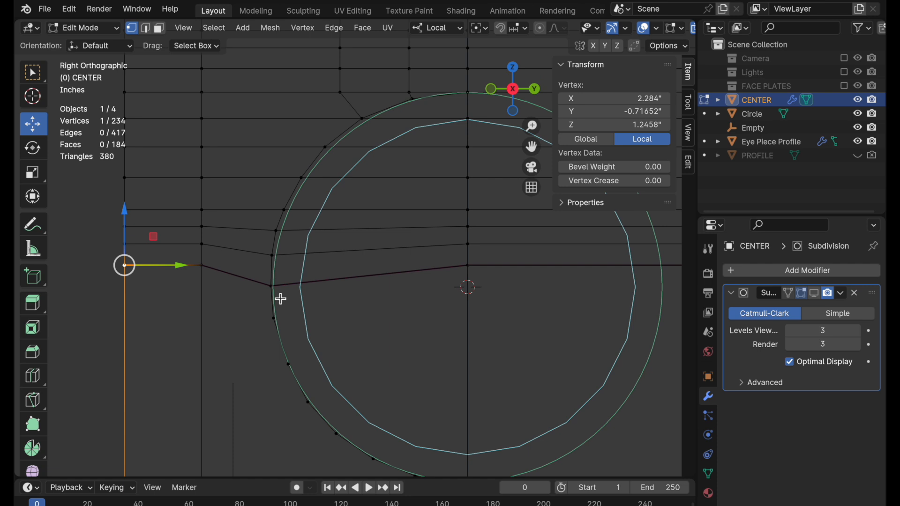
{"action": "middle_click_drag", "start_coordinate": [407, 221], "coordinate": [420, 281], "text": "ctrl"}
{"action": "middle_click_drag", "start_coordinate": [421, 281], "coordinate": [382, 282], "text": "shift"}
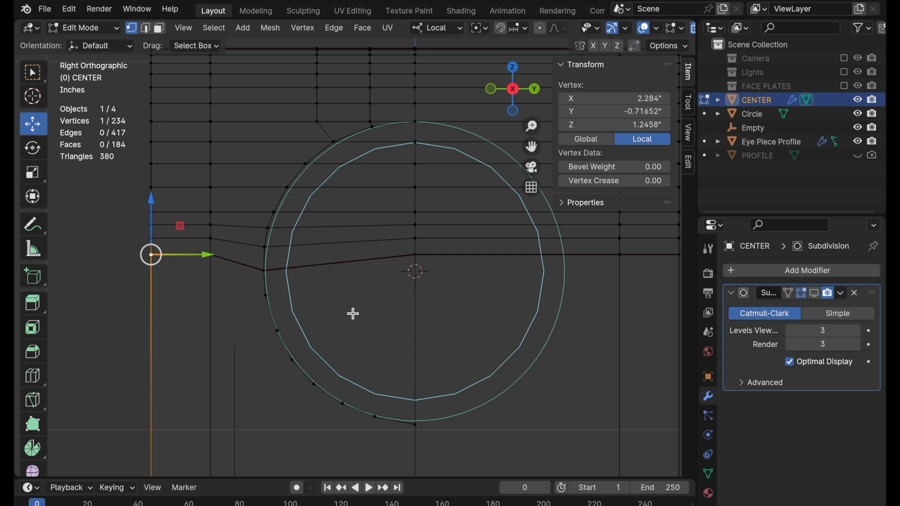
{"action": "middle_click_drag", "start_coordinate": [352, 309], "coordinate": [374, 234], "text": "shift"}
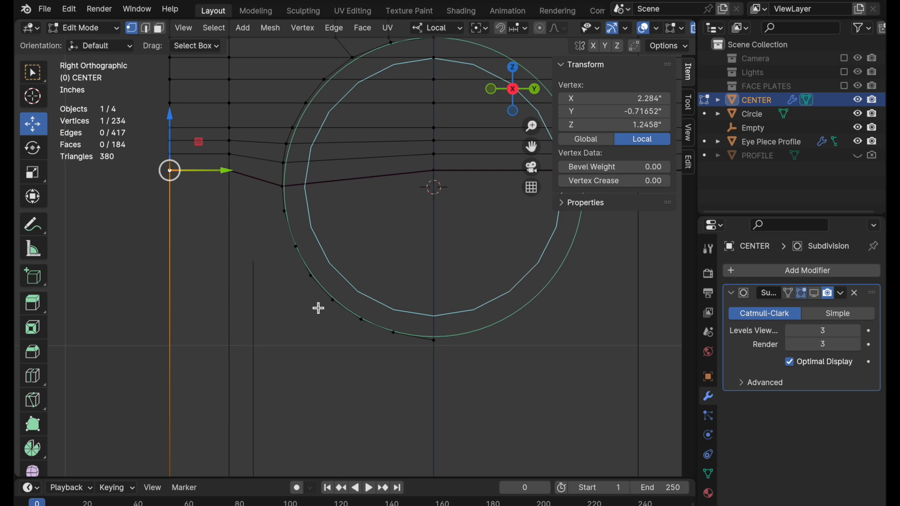
{"action": "left_click", "coordinate": [160, 28]}
{"action": "key", "text": "c"}
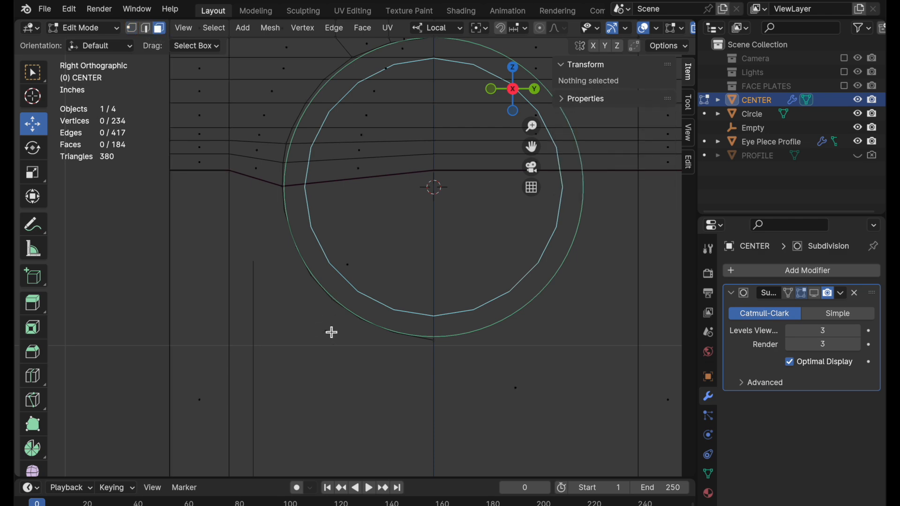
{"action": "left_click", "coordinate": [331, 331]}
{"action": "key", "text": "Escape"}
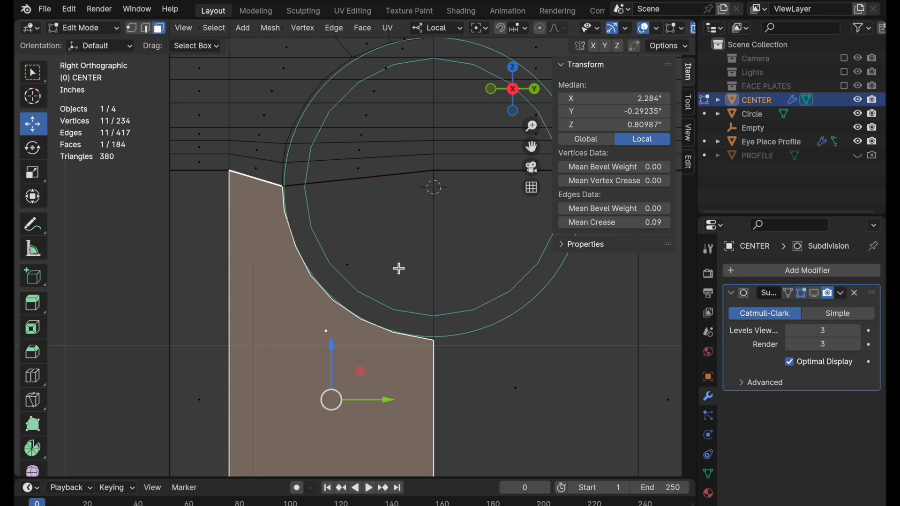
{"action": "middle_click_drag", "start_coordinate": [398, 263], "coordinate": [392, 291], "text": "ctrl"}
{"action": "middle_click_drag", "start_coordinate": [392, 291], "coordinate": [310, 382], "text": "shift"}
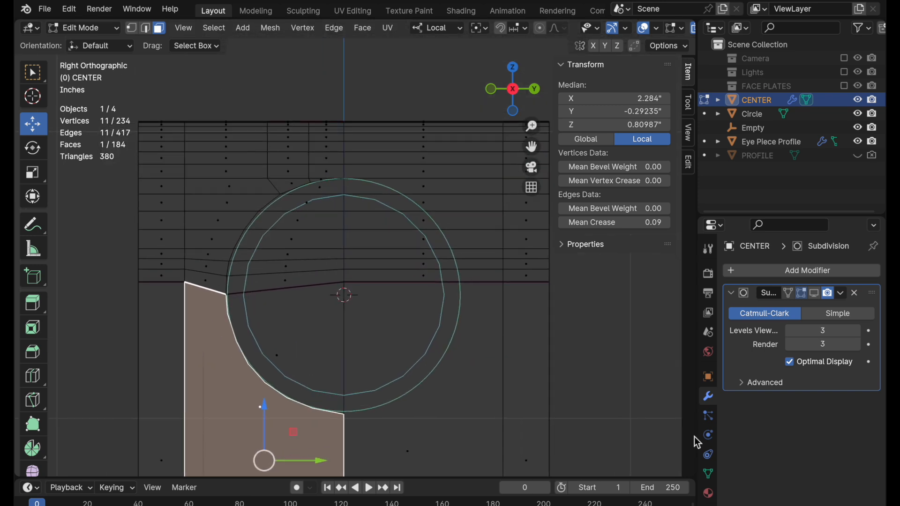
Remove the Subdivision modifier from CENTER and add a Mirror modifier.
{"action": "left_click", "coordinate": [855, 293]}
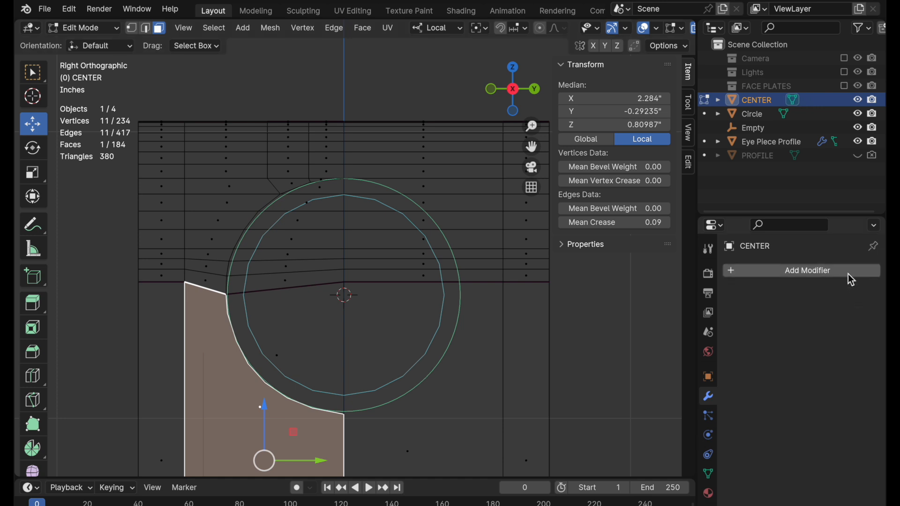
{"action": "left_click", "coordinate": [854, 282]}
{"action": "mouse_move", "coordinate": [848, 277]}
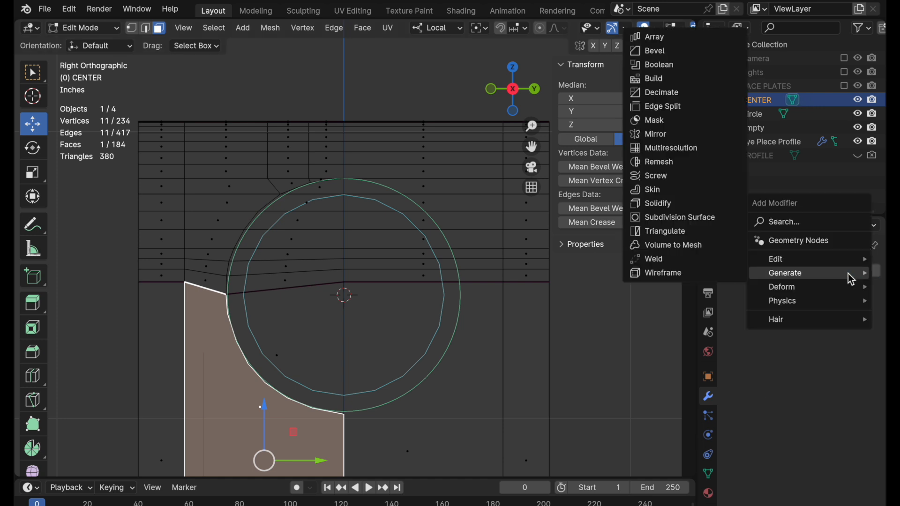
{"action": "left_click", "coordinate": [672, 139]}
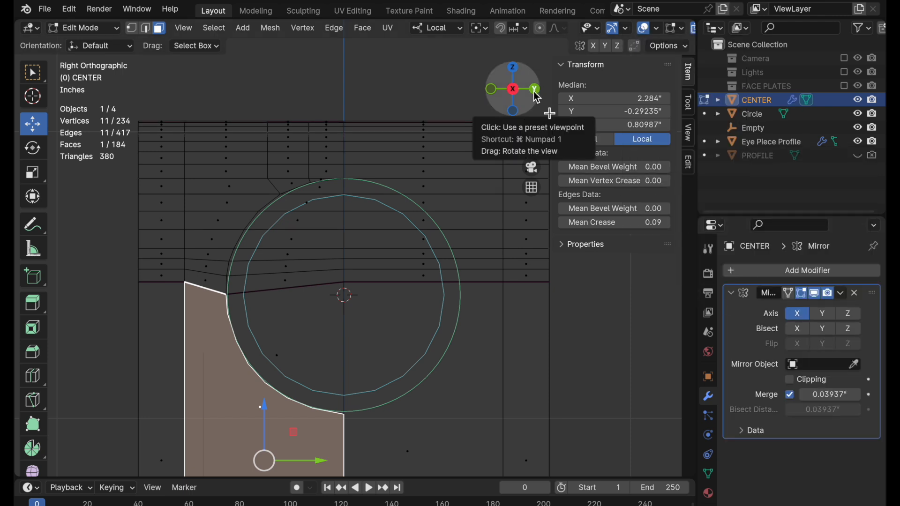
Set the mirror to the Y axis only with Bisect and Flip on Y, and apply its display to the edit cage.
{"action": "left_click", "coordinate": [823, 313]}
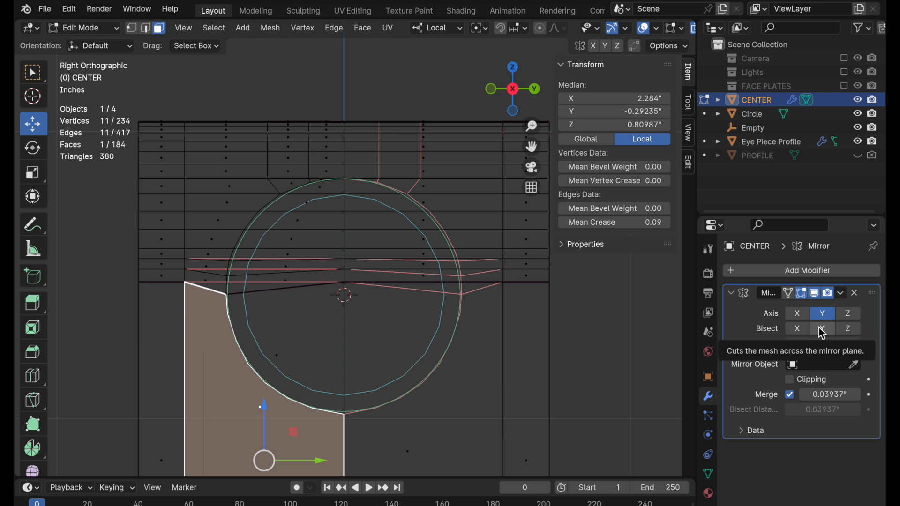
{"action": "left_click", "coordinate": [823, 330]}
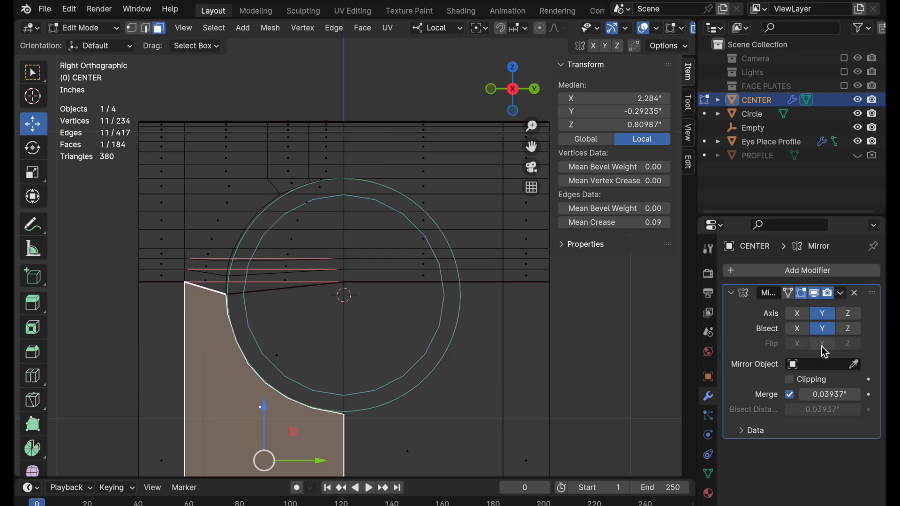
{"action": "left_click", "coordinate": [820, 345]}
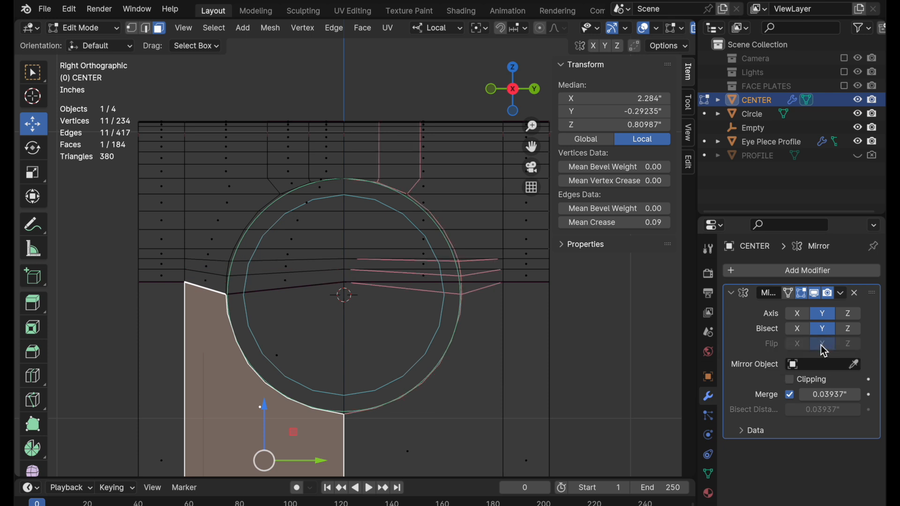
{"action": "left_click", "coordinate": [794, 297]}
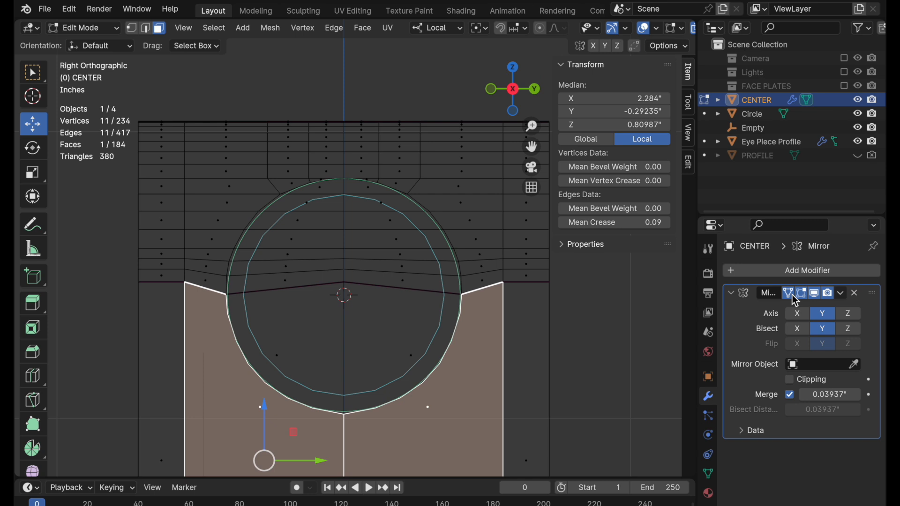
Clear the face selection and knife-cut a straight line along Y across the mesh's full width just below the circle.
{"action": "middle_click_drag", "start_coordinate": [356, 310], "coordinate": [353, 311]}
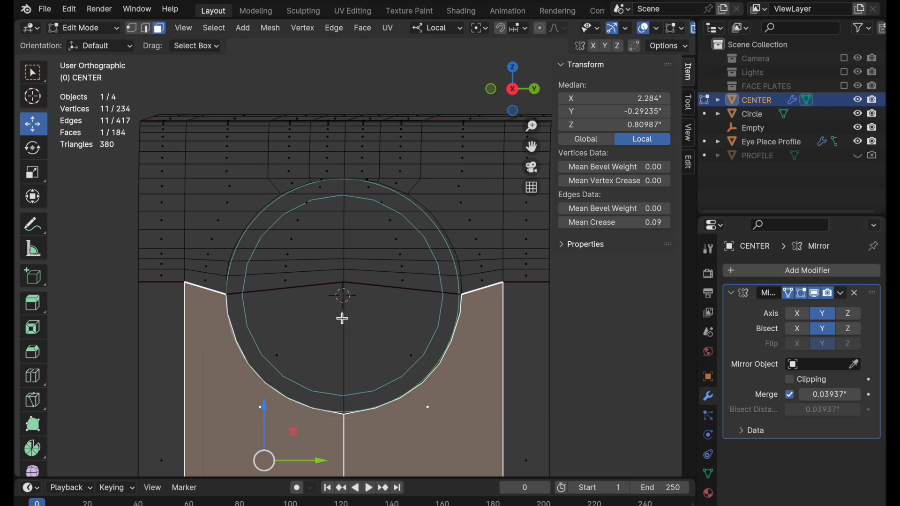
{"action": "middle_click_drag", "start_coordinate": [355, 395], "coordinate": [359, 297], "text": "shift"}
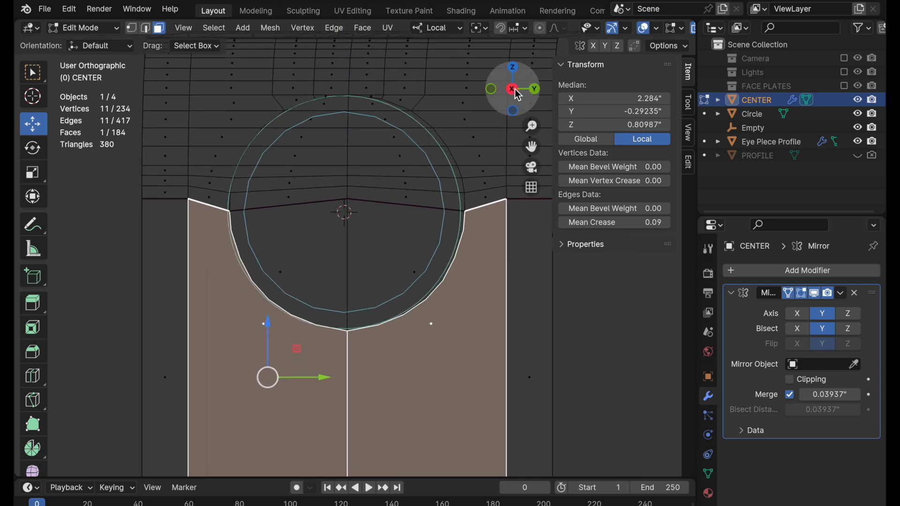
{"action": "left_click", "coordinate": [512, 91]}
{"action": "left_click", "coordinate": [514, 89]}
{"action": "scroll", "coordinate": [434, 248], "scroll_direction": "left", "scroll_amount": 3}
{"action": "scroll", "coordinate": [434, 248], "scroll_direction": "down", "scroll_amount": 2}
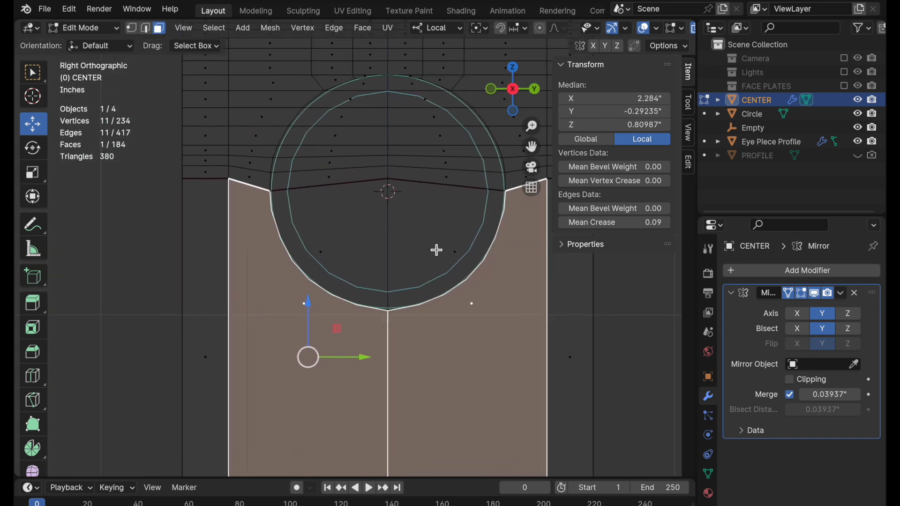
{"action": "left_click", "coordinate": [161, 336]}
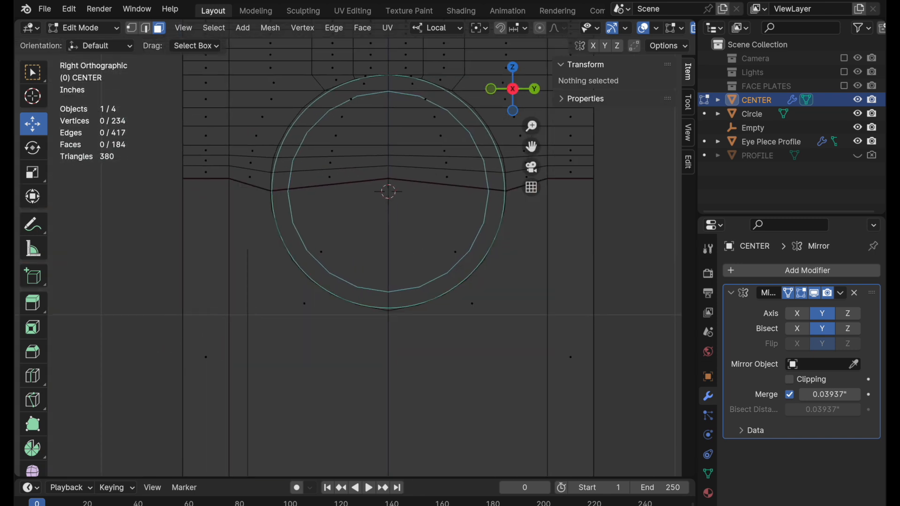
{"action": "key", "text": "k"}
{"action": "left_click", "coordinate": [166, 347]}
{"action": "key", "text": "y"}
{"action": "left_click", "coordinate": [629, 358]}
{"action": "key", "text": "Return"}
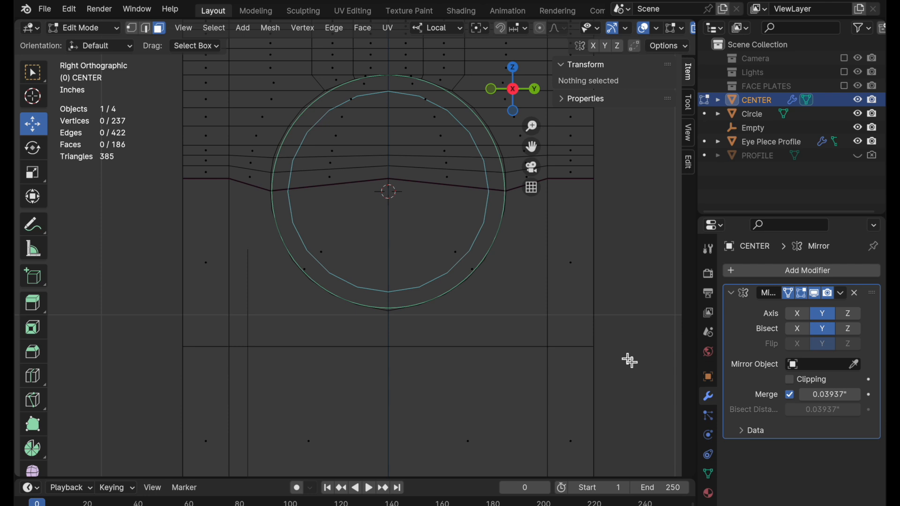
Knife-cut diagonally from the circle's lower left arc vertex to the vertex where the horizontal cut meets the left inner vertical edge.
{"action": "left_click", "coordinate": [132, 28]}
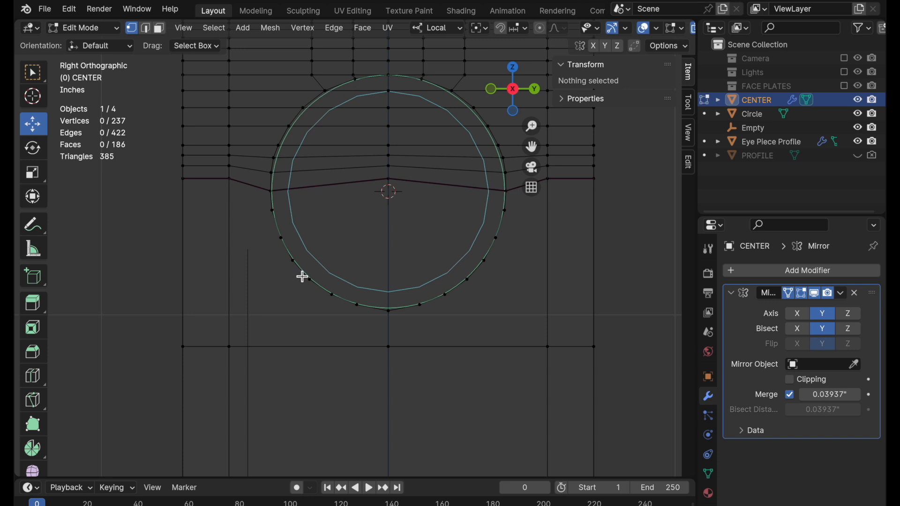
{"action": "key", "text": "k"}
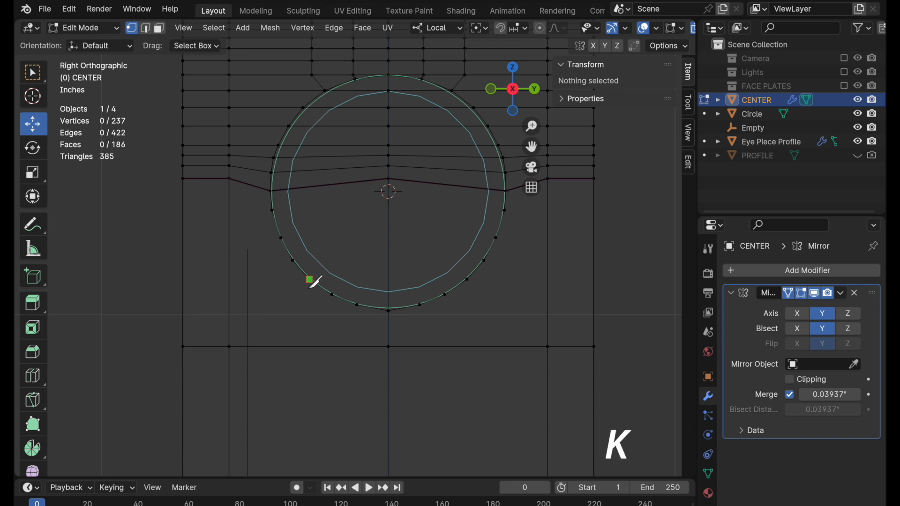
{"action": "left_click", "coordinate": [310, 279]}
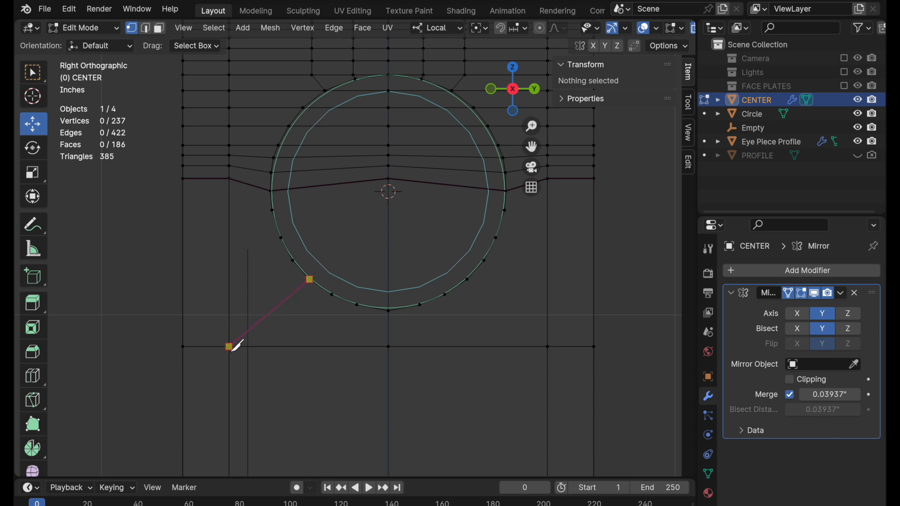
{"action": "left_click", "coordinate": [229, 347]}
{"action": "key", "text": "Return"}
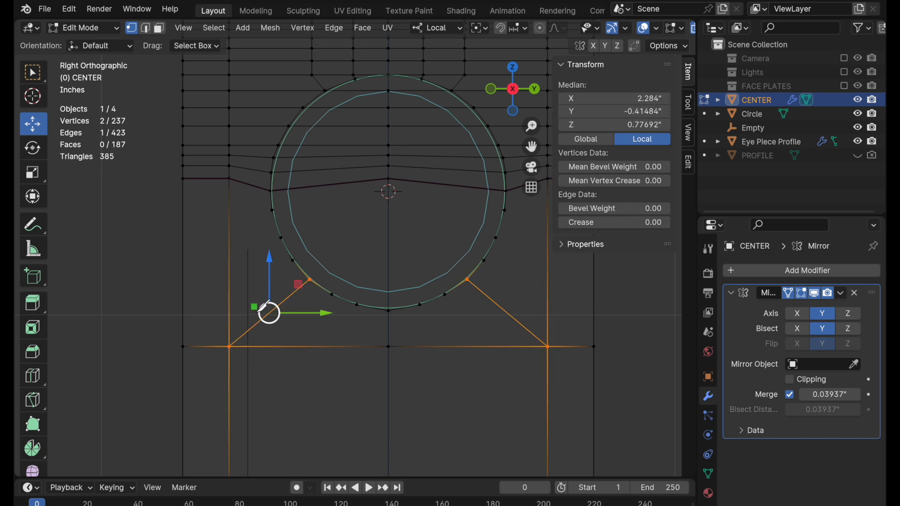
Knife-cut from the circle's left arc vertex just below its widest point to the inner vertical edge, continuing straight along Y past the outer edge.
{"action": "left_click", "coordinate": [229, 227]}
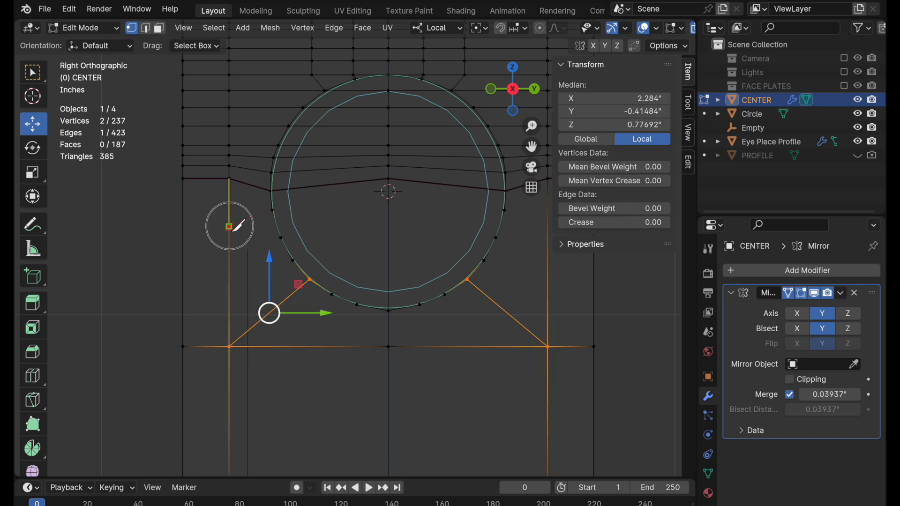
{"action": "key", "text": "y"}
{"action": "left_click", "coordinate": [145, 227]}
{"action": "key", "text": "Return"}
Knife-cut from the second left arc vertex below the circle's widest point to the inner vertical edge, then across past the outer edge.
{"action": "key", "text": "k"}
{"action": "left_click", "coordinate": [281, 238]}
{"action": "left_click", "coordinate": [230, 269]}
{"action": "left_click", "coordinate": [159, 270]}
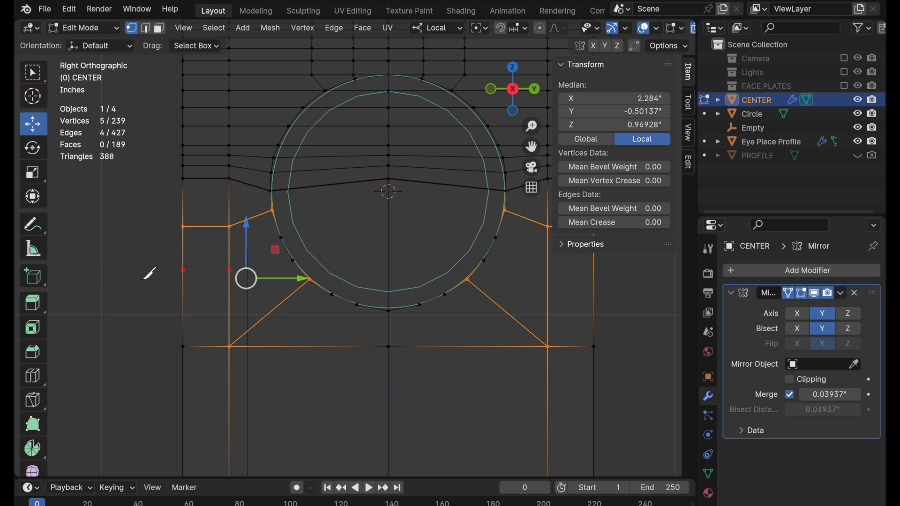
{"action": "key", "text": "Return"}
Knife-cut from the arc vertex just above the lower-left diagonal to the inner vertical edge, then straight along Y past the outer edge.
{"action": "key", "text": "k"}
{"action": "left_click", "coordinate": [292, 260]}
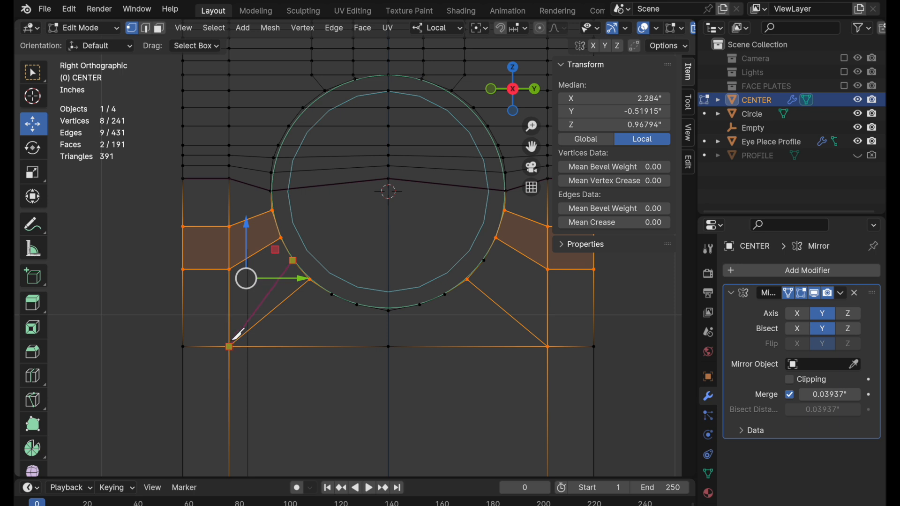
{"action": "key", "text": "y"}
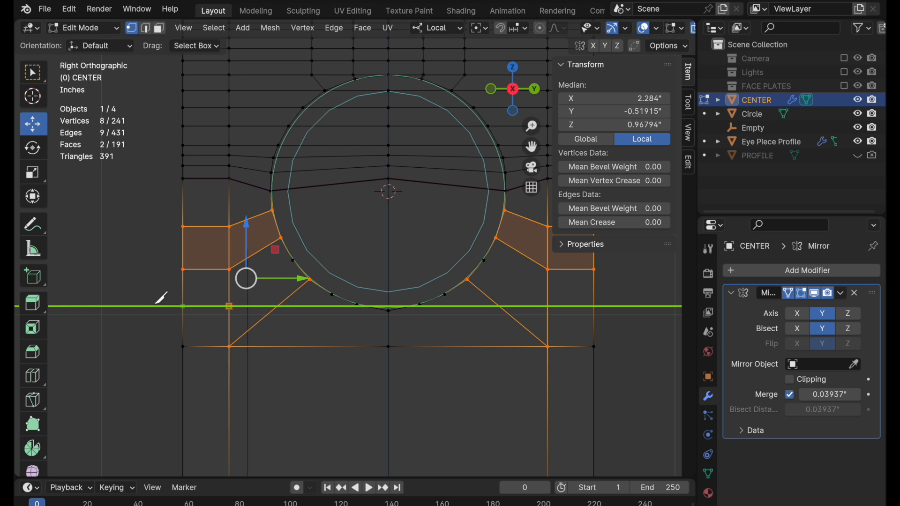
{"action": "left_click", "coordinate": [161, 298]}
{"action": "key", "text": "Return"}
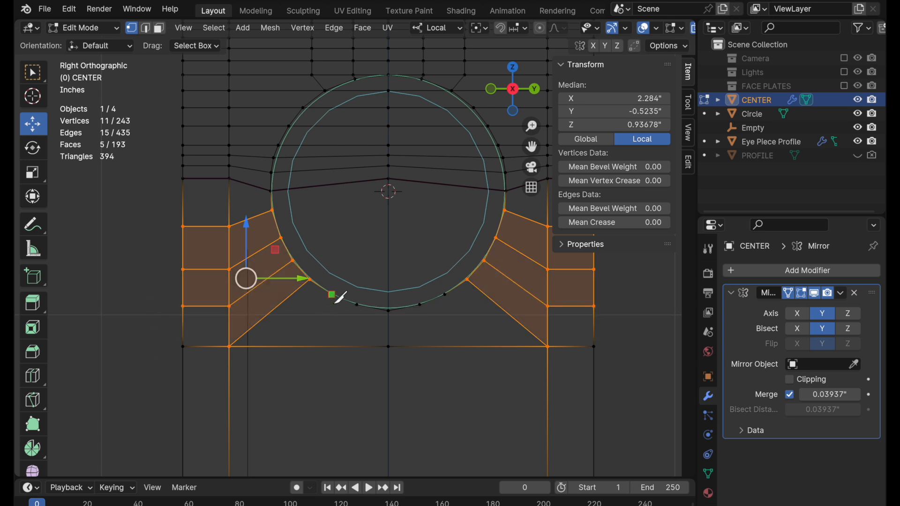
Knife-cut from the two lower arc vertices left of center, through the horizontal cut, to the inner edge's vertex on the next horizontal line below.
{"action": "left_click", "coordinate": [304, 347]}
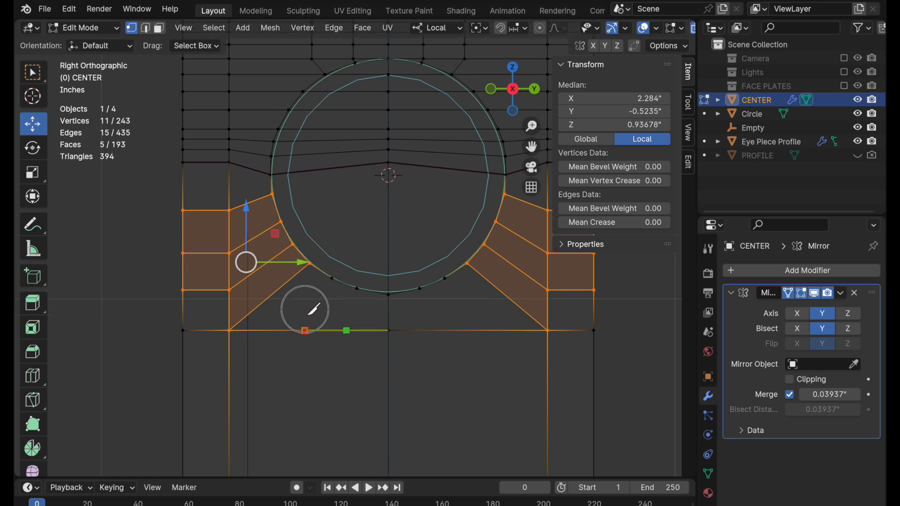
{"action": "middle_click_drag", "start_coordinate": [302, 333], "coordinate": [316, 133], "text": "shift"}
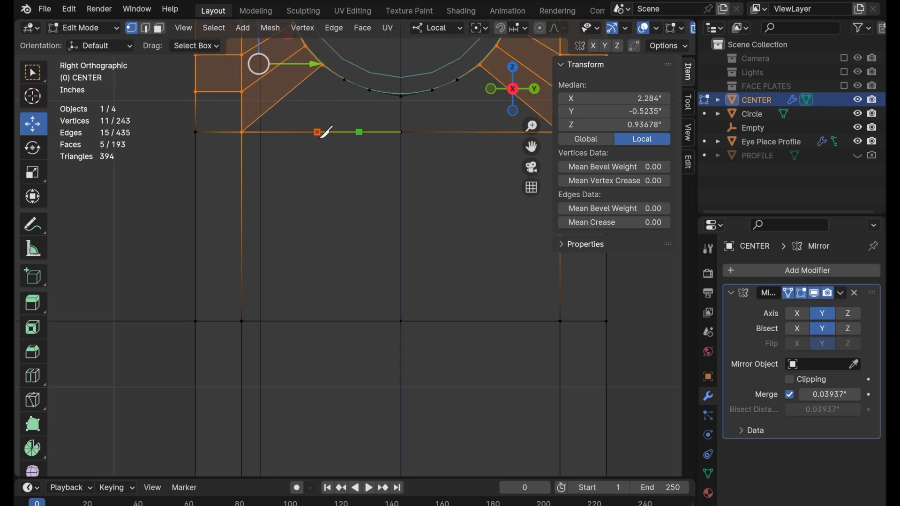
{"action": "left_click", "coordinate": [242, 321]}
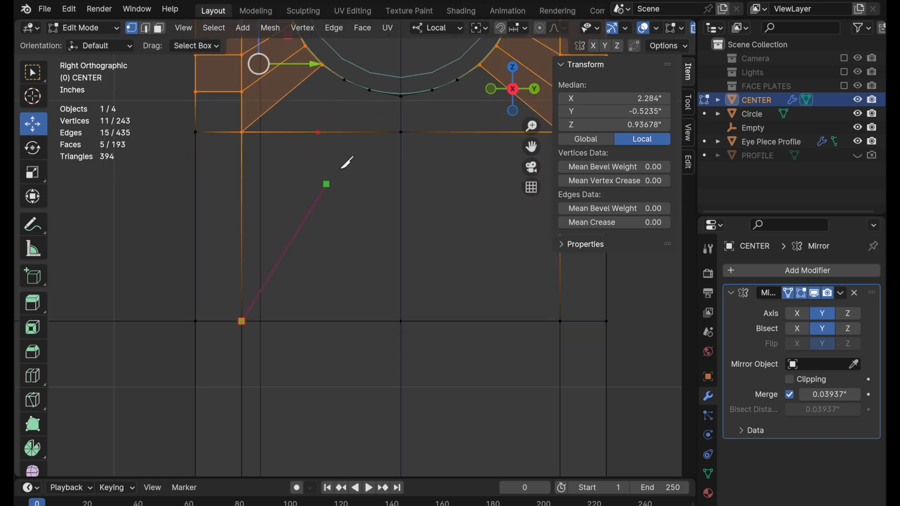
{"action": "left_click", "coordinate": [360, 133]}
{"action": "left_click", "coordinate": [372, 93]}
{"action": "key", "text": "Return"}
{"action": "left_click", "coordinate": [193, 214]}
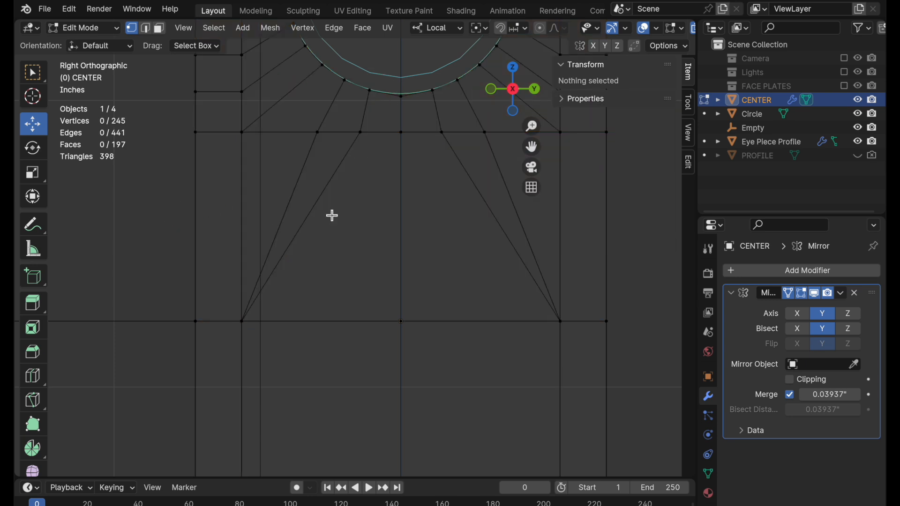
Nudge the bottom center vertex of the opening slightly along Z toward the guide circle.
{"action": "scroll", "coordinate": [427, 185], "scroll_direction": "down", "scroll_amount": 3}
{"action": "scroll", "coordinate": [434, 168], "scroll_direction": "up", "scroll_amount": 4}
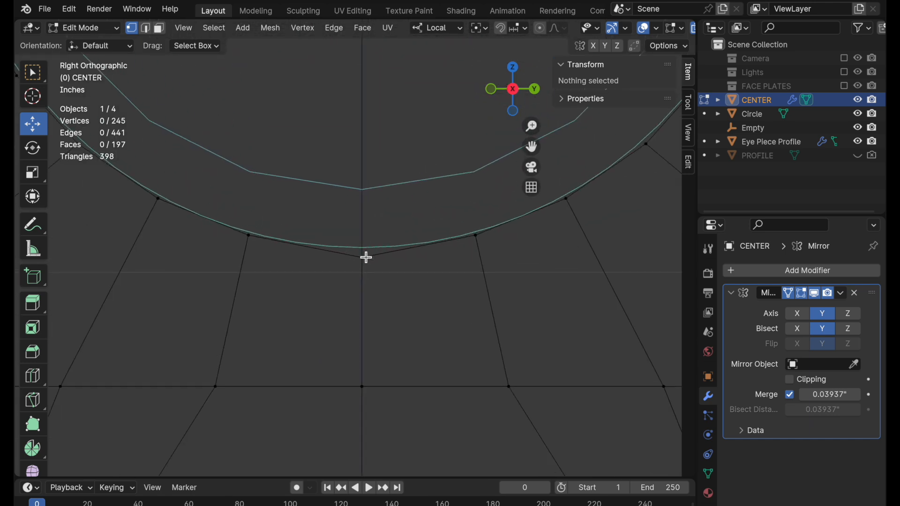
{"action": "left_click", "coordinate": [365, 257]}
{"action": "left_click_drag", "start_coordinate": [365, 207], "coordinate": [368, 207]}
{"action": "scroll", "coordinate": [353, 215], "scroll_direction": "down", "scroll_amount": 4}
{"action": "middle_click_drag", "start_coordinate": [372, 278], "coordinate": [477, 319], "text": "shift"}
{"action": "left_click", "coordinate": [622, 322]}
{"action": "scroll", "coordinate": [472, 323], "scroll_direction": "down", "scroll_amount": 2}
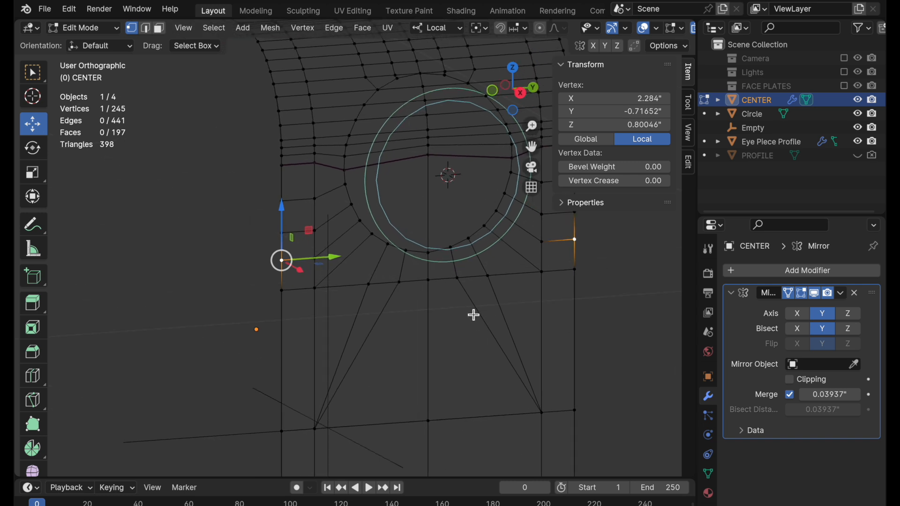
{"action": "middle_click_drag", "start_coordinate": [428, 241], "coordinate": [428, 297], "text": "shift"}
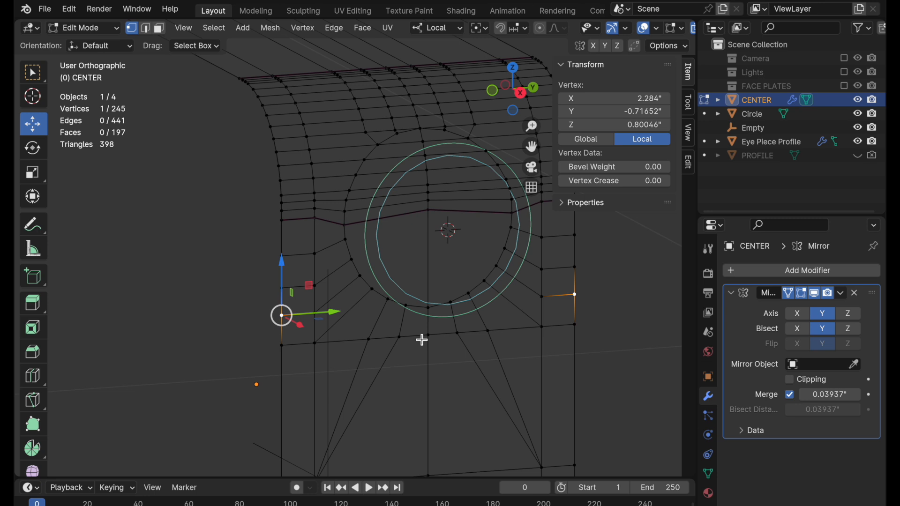
{"action": "middle_click_drag", "start_coordinate": [421, 339], "coordinate": [429, 381]}
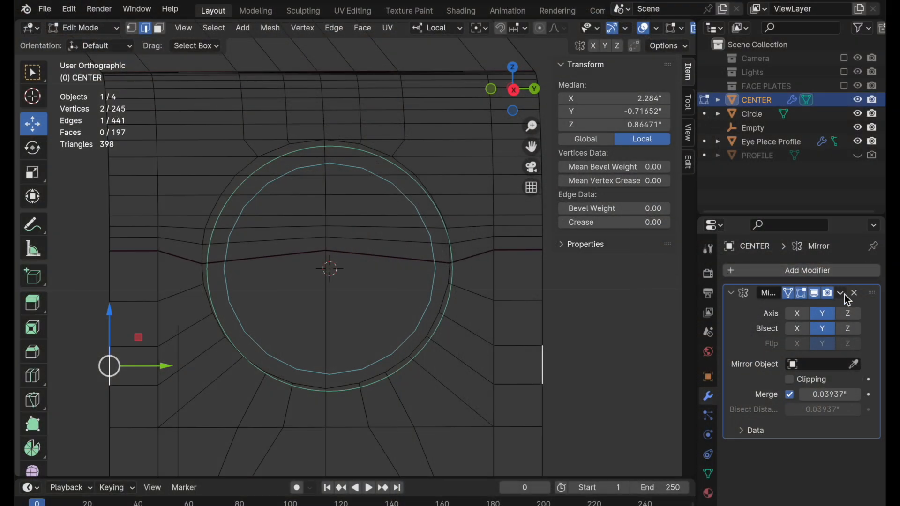
Apply the Mirror modifier on CENTER in Object Mode and return to Edit Mode.
{"action": "left_click", "coordinate": [840, 292]}
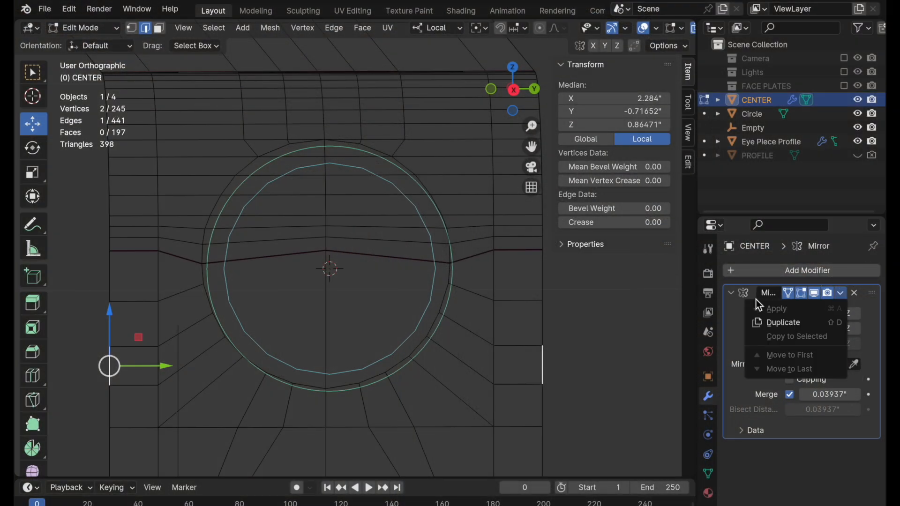
{"action": "key", "text": "Tab"}
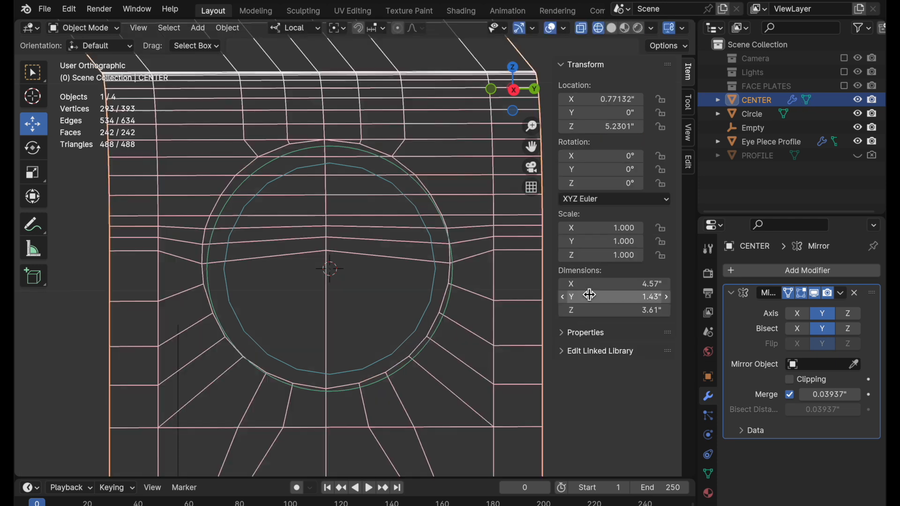
{"action": "left_click", "coordinate": [841, 294]}
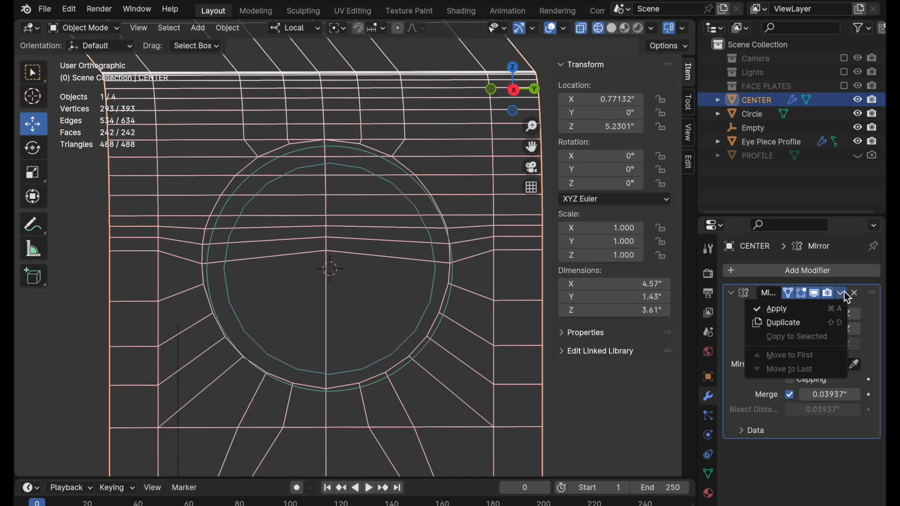
{"action": "left_click", "coordinate": [811, 309]}
{"action": "key", "text": "Tab"}
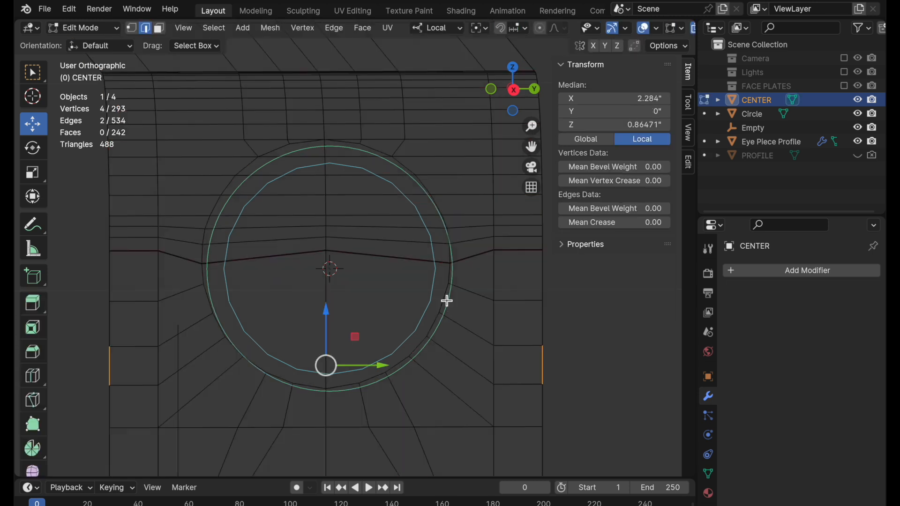
Select the edges of the opening along its lower half and up the left side to the top center.
{"action": "left_click", "coordinate": [416, 348], "text": "ctrl"}
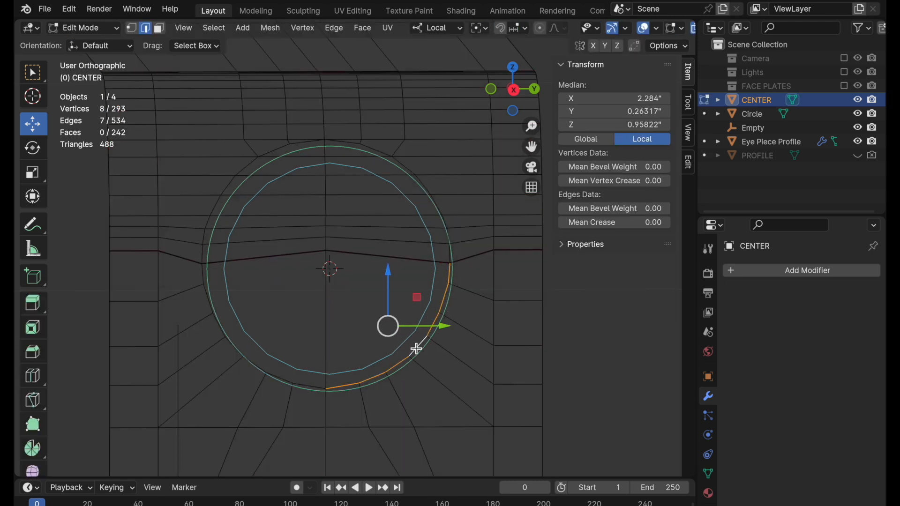
{"action": "left_click", "coordinate": [317, 386], "text": "ctrl"}
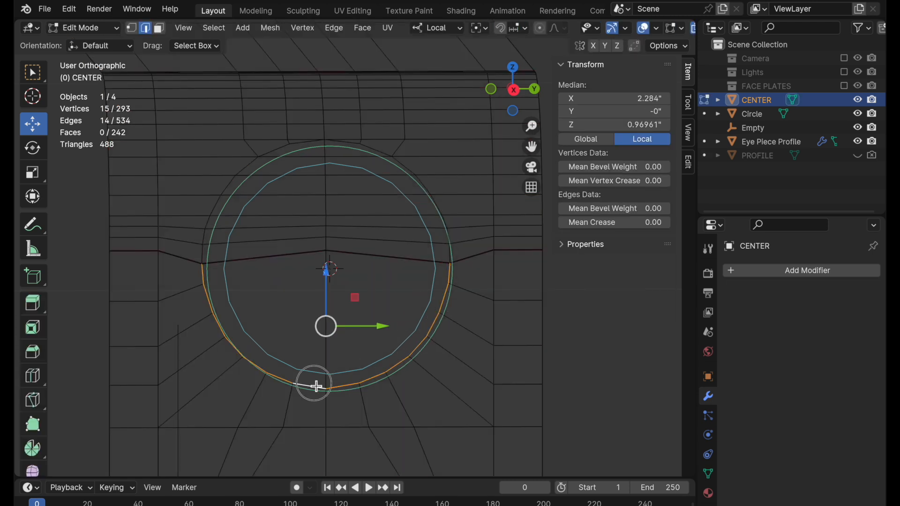
{"action": "left_click", "coordinate": [207, 240], "text": "ctrl"}
{"action": "left_click", "coordinate": [277, 154], "text": "ctrl"}
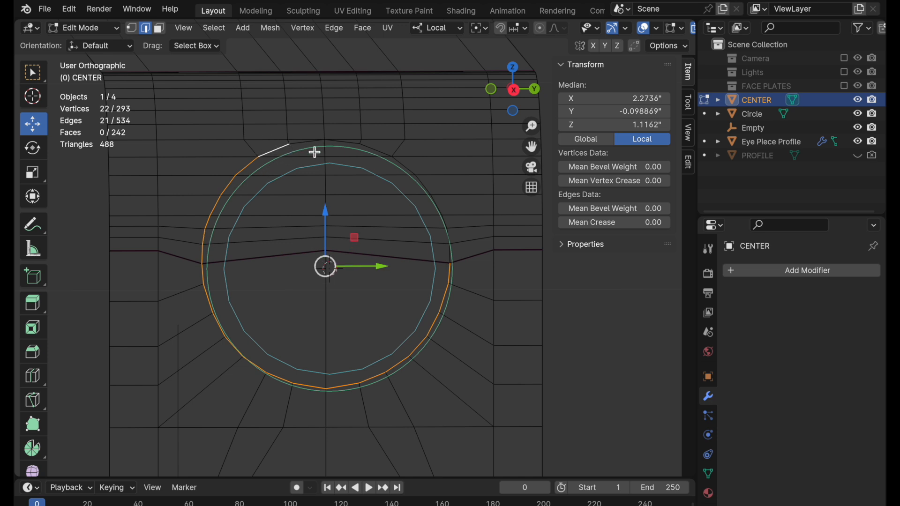
{"action": "scroll", "coordinate": [356, 140], "scroll_direction": "up", "scroll_amount": 4}
{"action": "left_click", "coordinate": [294, 136], "text": "ctrl"}
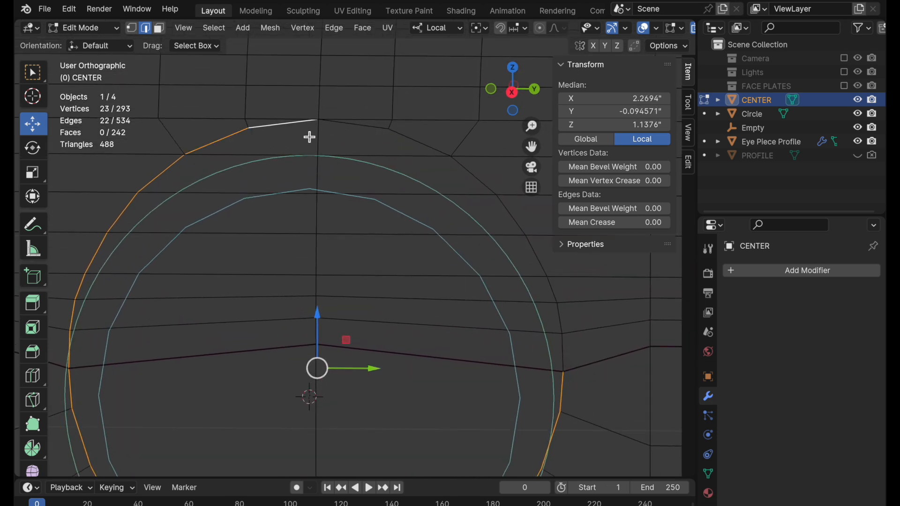
Complete the opening's edge selection along the upper right arc and deselect the stray horizontal edges beside it.
{"action": "left_click", "coordinate": [415, 144], "text": "ctrl"}
{"action": "left_click", "coordinate": [488, 185], "text": "ctrl"}
{"action": "left_click", "coordinate": [508, 215], "text": "ctrl"}
{"action": "middle_click_drag", "start_coordinate": [445, 307], "coordinate": [328, 337]}
{"action": "middle_click_drag", "start_coordinate": [453, 193], "coordinate": [335, 246], "text": "shift"}
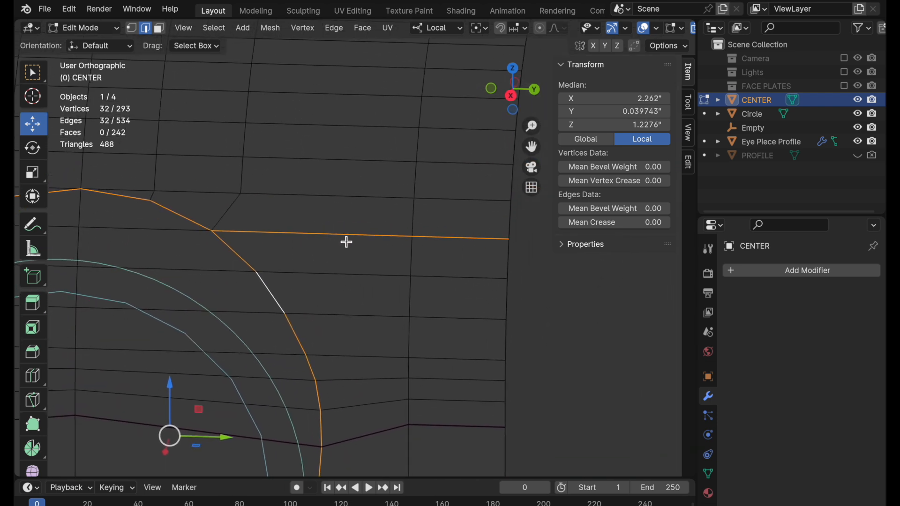
{"action": "left_click", "coordinate": [345, 239], "text": "ctrl"}
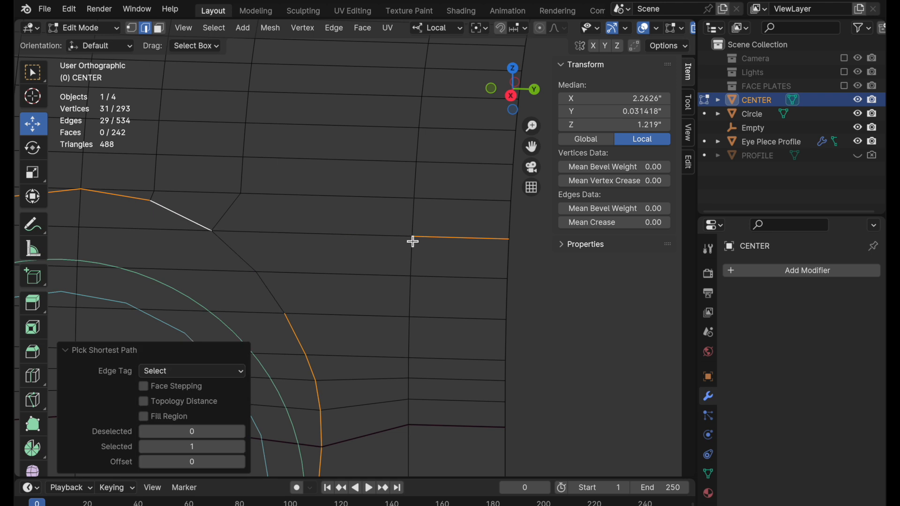
{"action": "left_click", "coordinate": [238, 256], "text": "shift"}
{"action": "left_click", "coordinate": [280, 293], "text": "shift"}
{"action": "left_click", "coordinate": [438, 236], "text": "shift"}
Inspect the selected edge loop around the opening and check its vertex count using the Statistics overlay.
{"action": "scroll", "coordinate": [395, 240], "scroll_direction": "down", "scroll_amount": 3}
{"action": "middle_click_drag", "start_coordinate": [302, 315], "coordinate": [330, 328]}
{"action": "middle_click_drag", "start_coordinate": [331, 328], "coordinate": [456, 252], "text": "shift"}
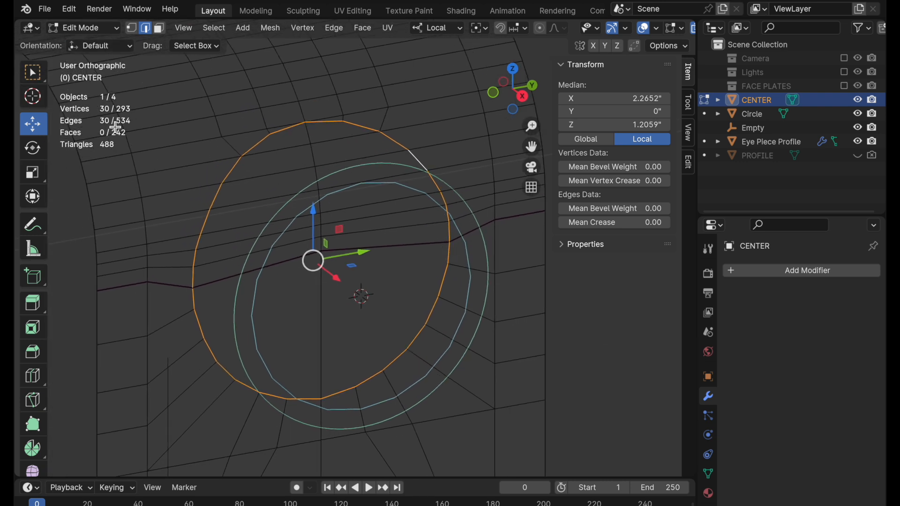
{"action": "left_click", "coordinate": [655, 29]}
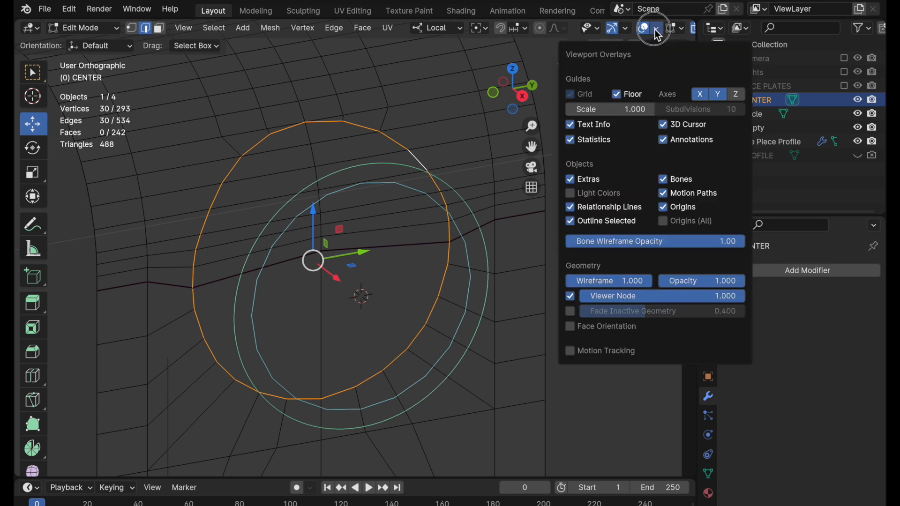
{"action": "left_click", "coordinate": [586, 143]}
{"action": "left_click", "coordinate": [588, 148]}
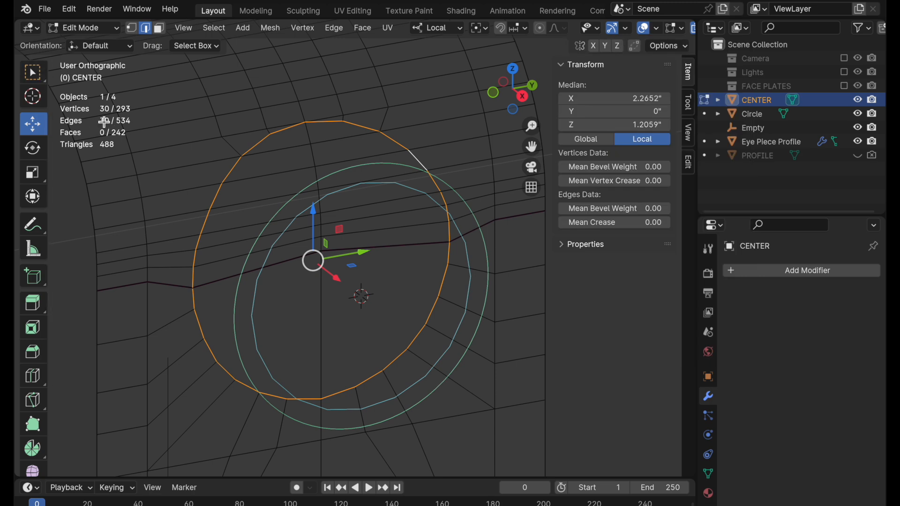
Switch to Object Mode and hide the outer guide Circle.
{"action": "left_click", "coordinate": [523, 96]}
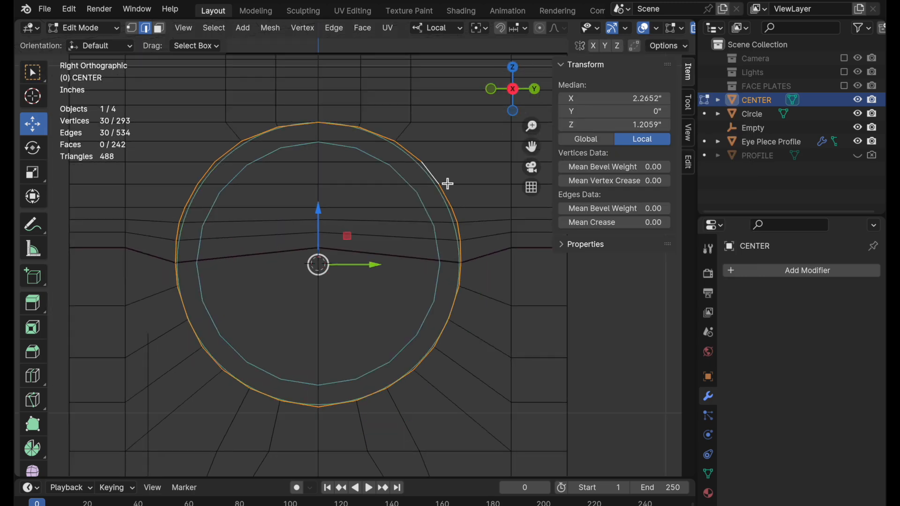
{"action": "middle_click_drag", "start_coordinate": [446, 184], "coordinate": [472, 217], "text": "shift"}
{"action": "key", "text": "Tab"}
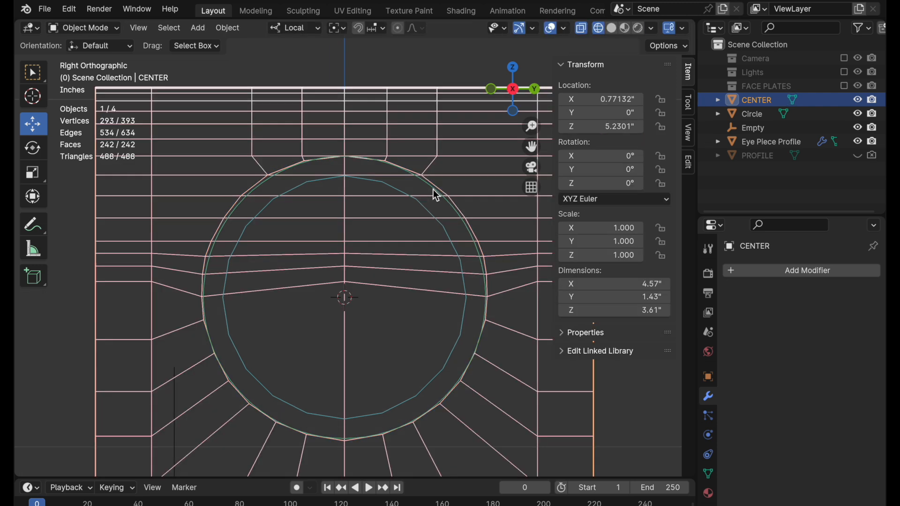
{"action": "left_click", "coordinate": [433, 189]}
{"action": "key", "text": "h"}
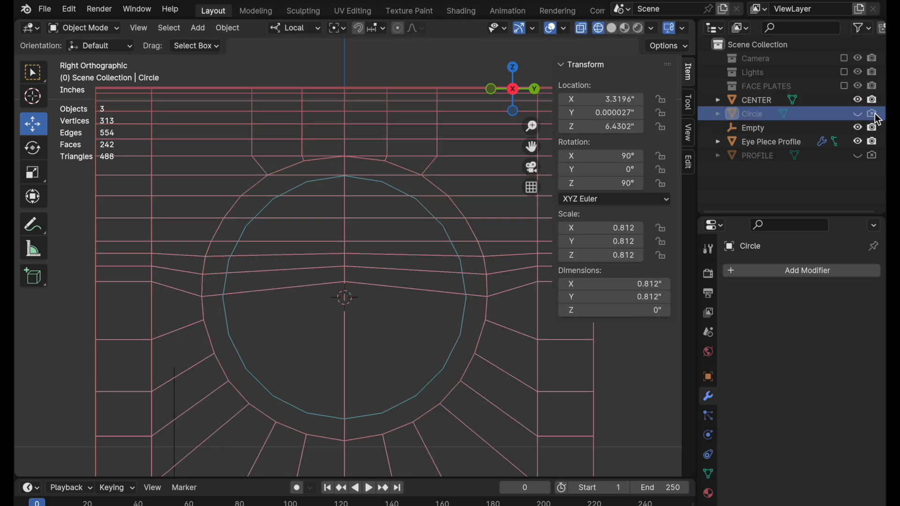
Add a new mesh circle at the opening's center and align it to the view.
{"action": "left_click", "coordinate": [429, 216]}
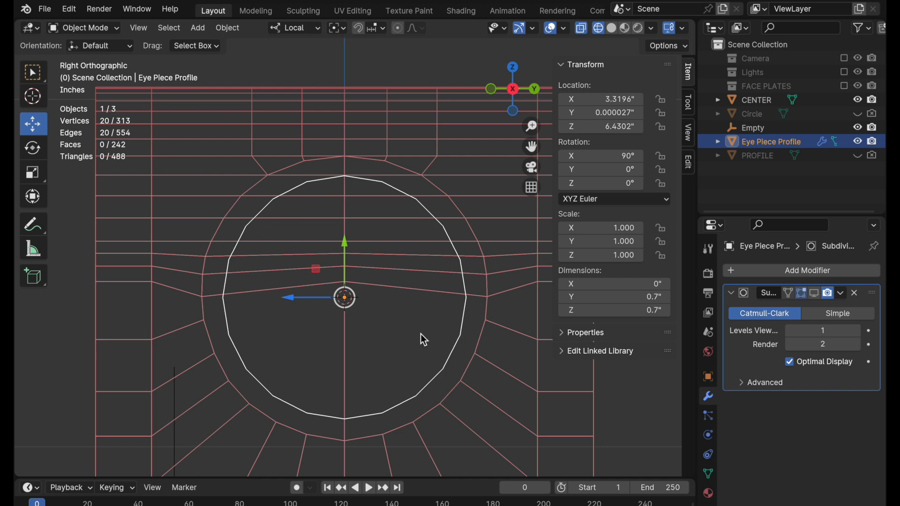
{"action": "key", "text": "shift+a"}
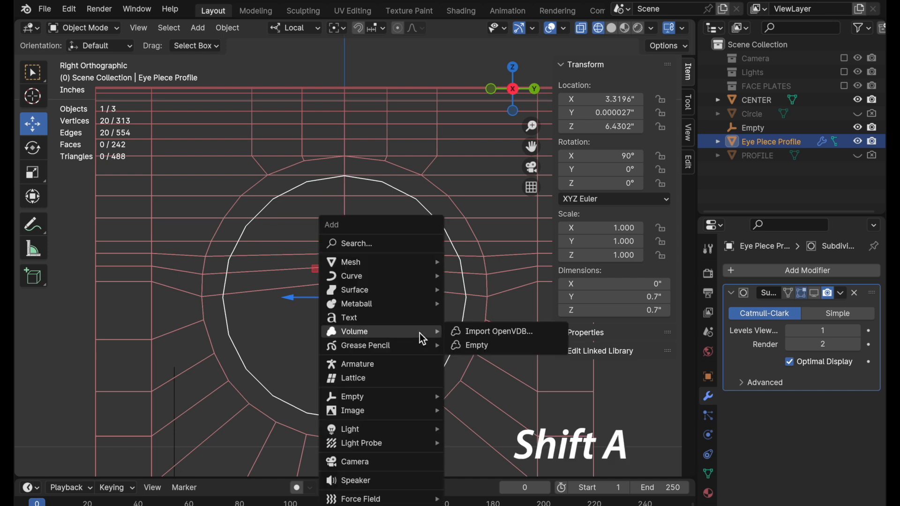
{"action": "mouse_move", "coordinate": [432, 261]}
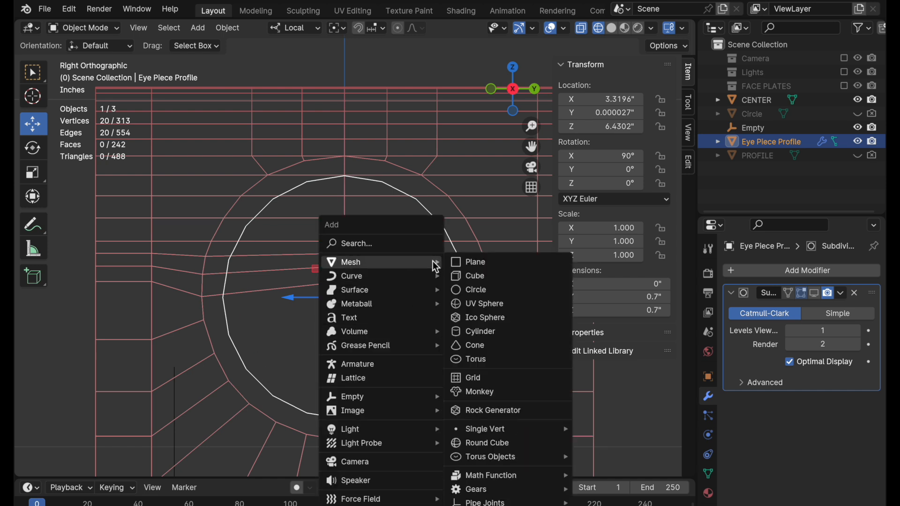
{"action": "left_click", "coordinate": [483, 288]}
{"action": "left_click", "coordinate": [178, 378]}
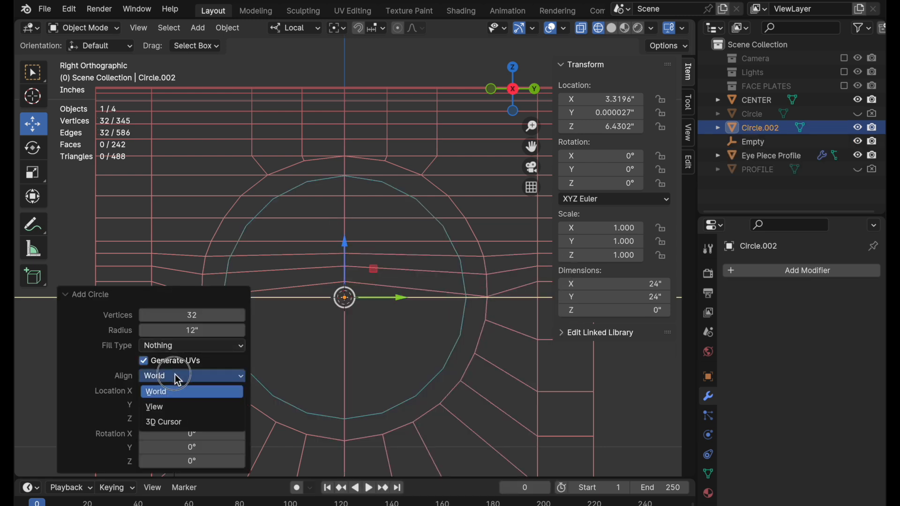
{"action": "left_click", "coordinate": [179, 407]}
Set the new circle's radius to 0.5" and its vertex count to 30.
{"action": "left_click", "coordinate": [198, 331]}
{"action": "type", "text": ".5"}
{"action": "key", "text": "Return"}
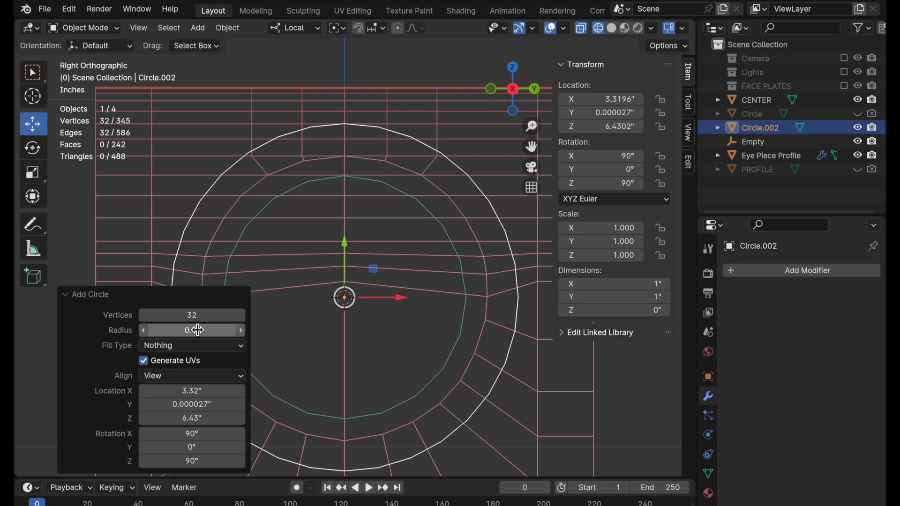
{"action": "left_click", "coordinate": [213, 320]}
{"action": "type", "text": "30"}
{"action": "key", "text": "Return"}
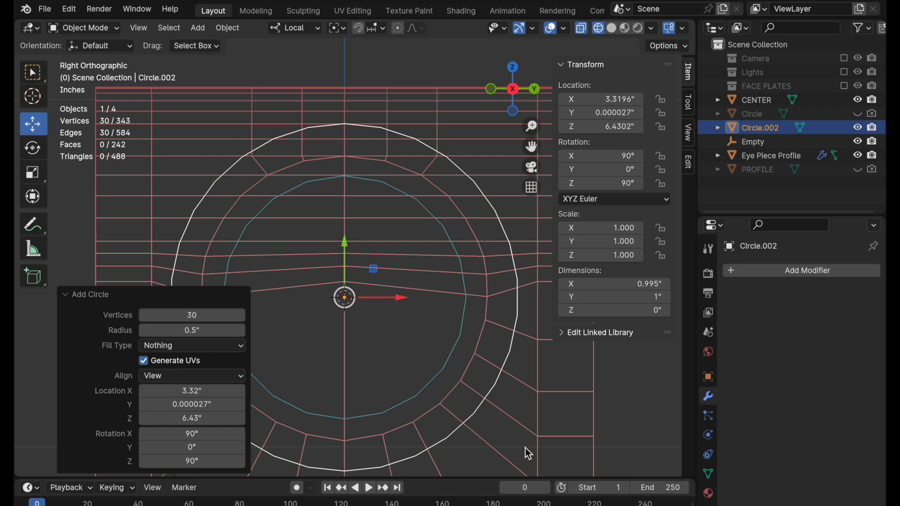
Scale the new circle to 0.7 so it matches the eyepiece profile, and hide Eye Piece Profile.
{"action": "key", "text": "s"}
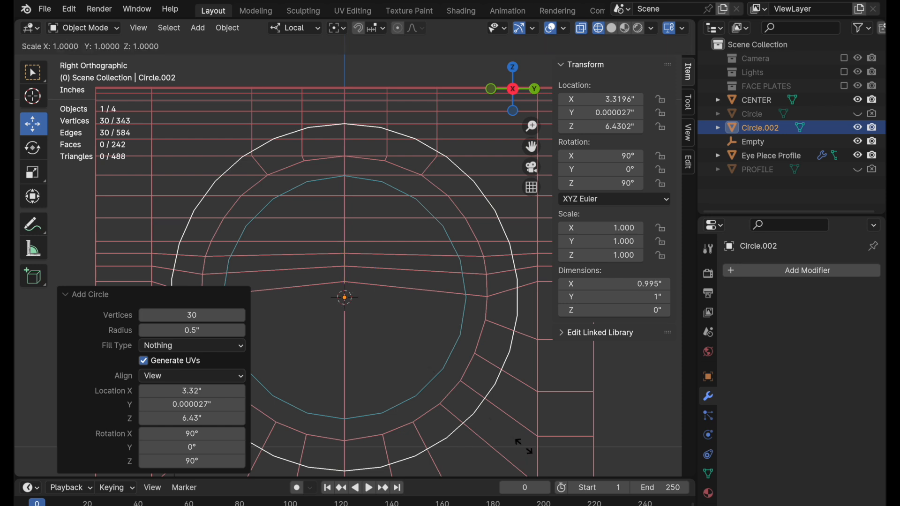
{"action": "left_click", "coordinate": [474, 398]}
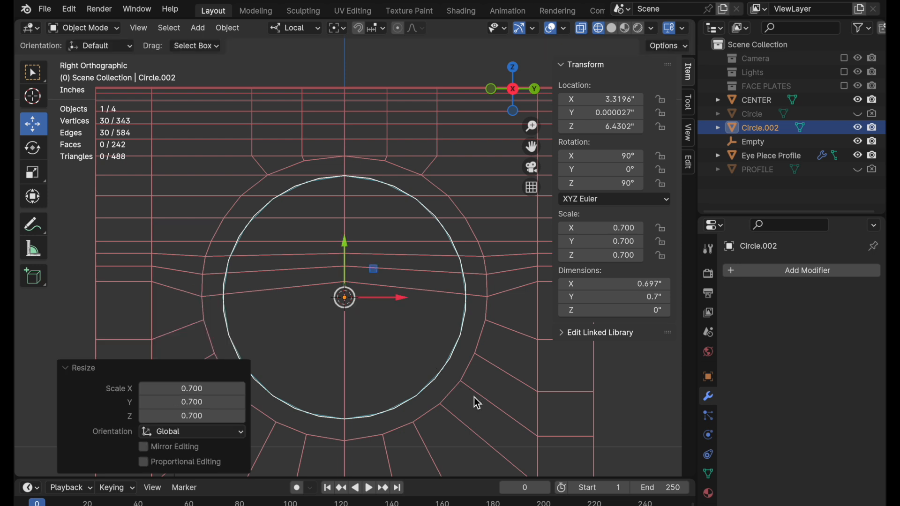
{"action": "middle_click_drag", "start_coordinate": [323, 330], "coordinate": [406, 362]}
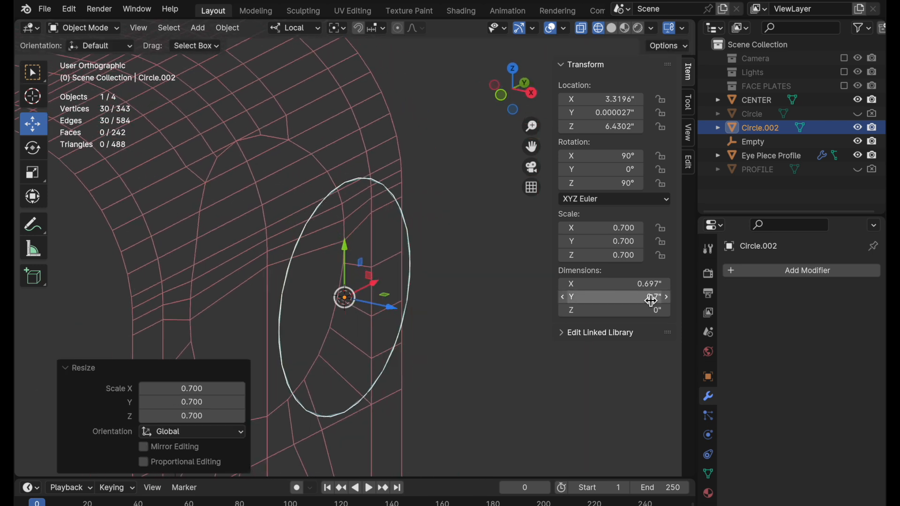
{"action": "left_click", "coordinate": [770, 157]}
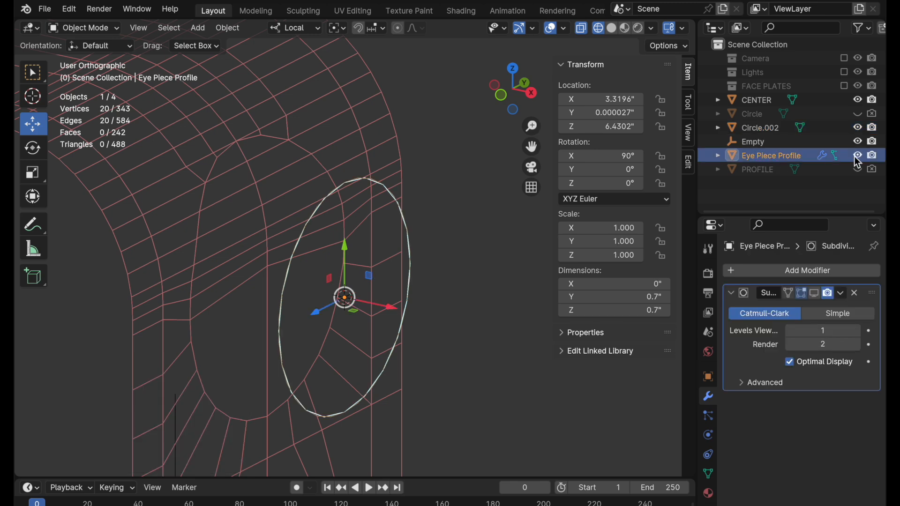
{"action": "left_click", "coordinate": [857, 156]}
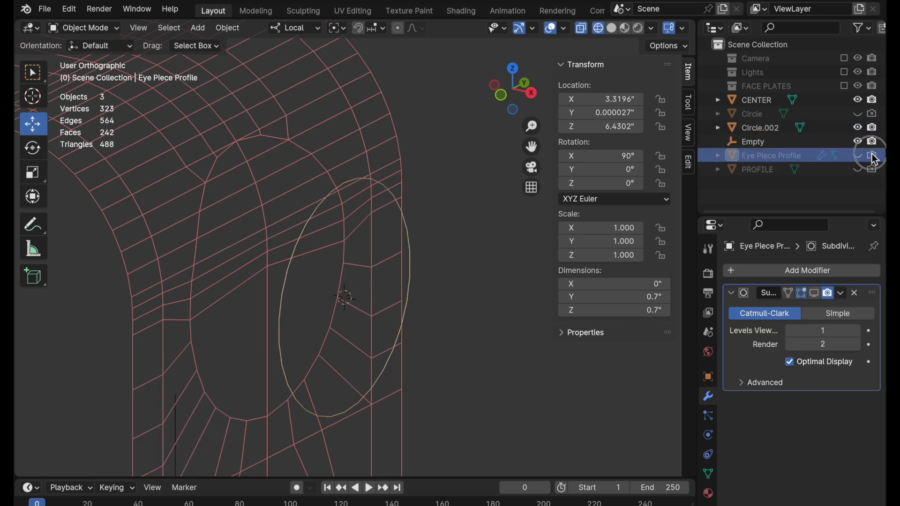
Move the new circle about 0.18" closer to CENTER along its local Z axis, working in the front view.
{"action": "left_click", "coordinate": [351, 181]}
{"action": "middle_click_drag", "start_coordinate": [412, 255], "coordinate": [445, 251]}
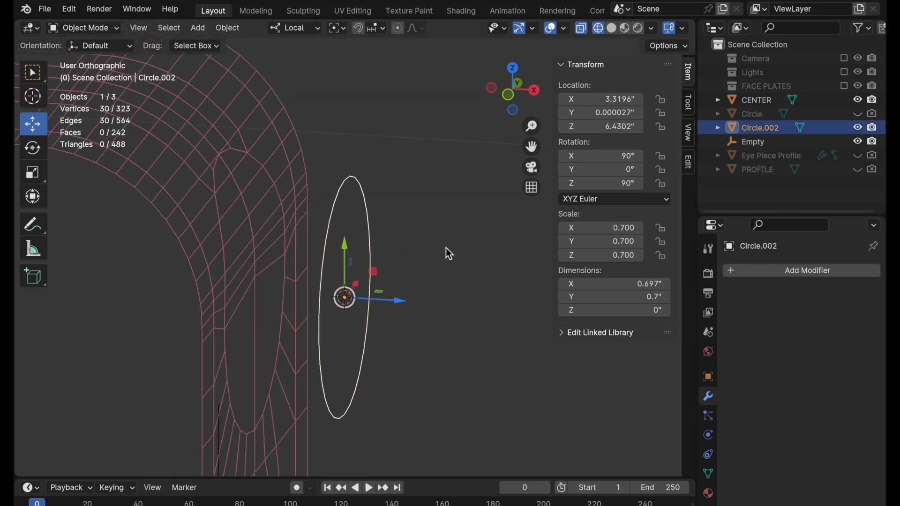
{"action": "left_click", "coordinate": [513, 96]}
{"action": "left_click_drag", "start_coordinate": [390, 300], "coordinate": [338, 297]}
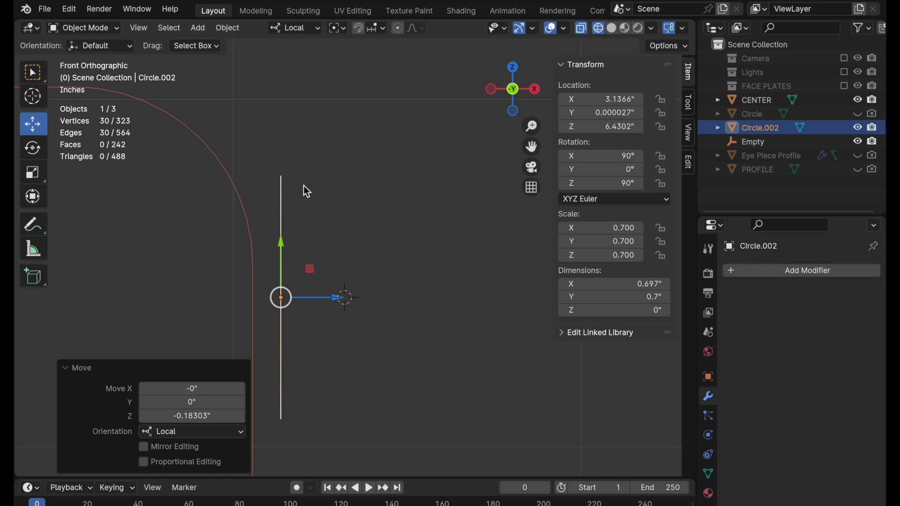
Extrude the circle's vertices about 0.93" along global X away from CENTER to form a tube, and turn off X-ray.
{"action": "key", "text": "Tab"}
{"action": "left_click", "coordinate": [132, 29]}
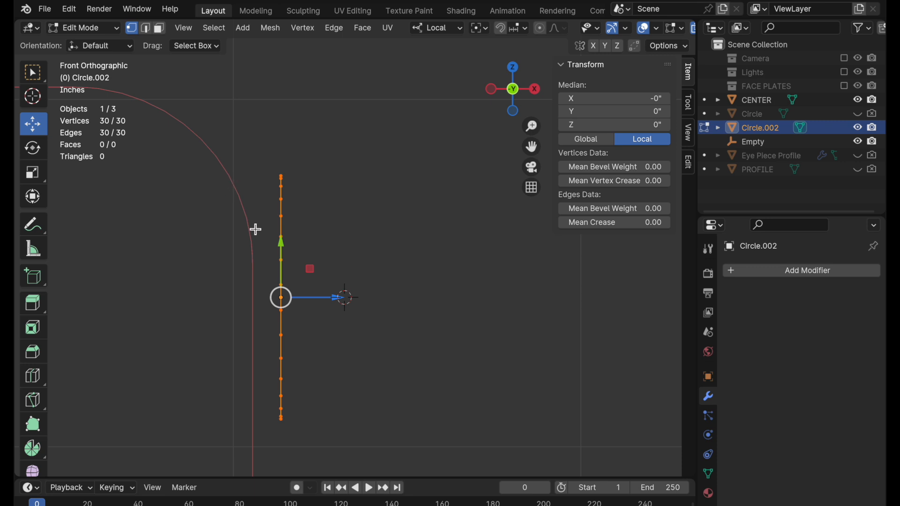
{"action": "middle_click_drag", "start_coordinate": [370, 255], "coordinate": [321, 204]}
{"action": "key", "text": "e"}
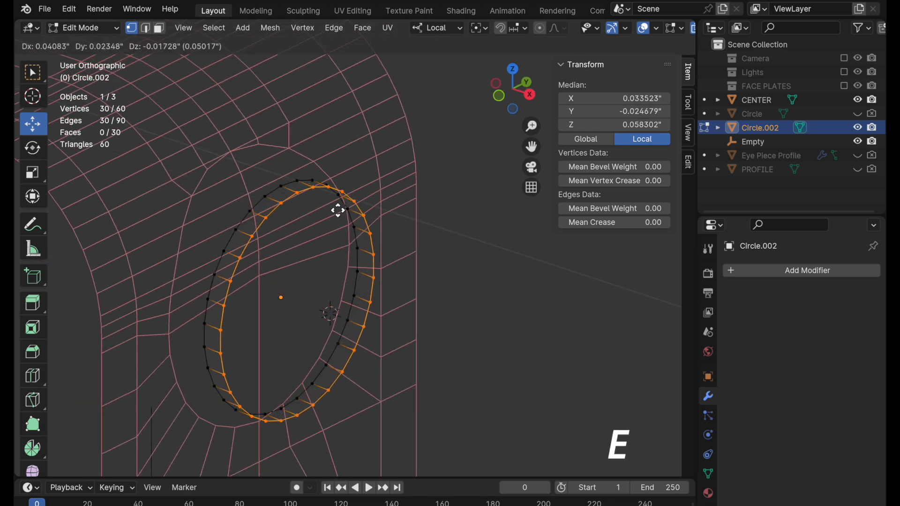
{"action": "key", "text": "x"}
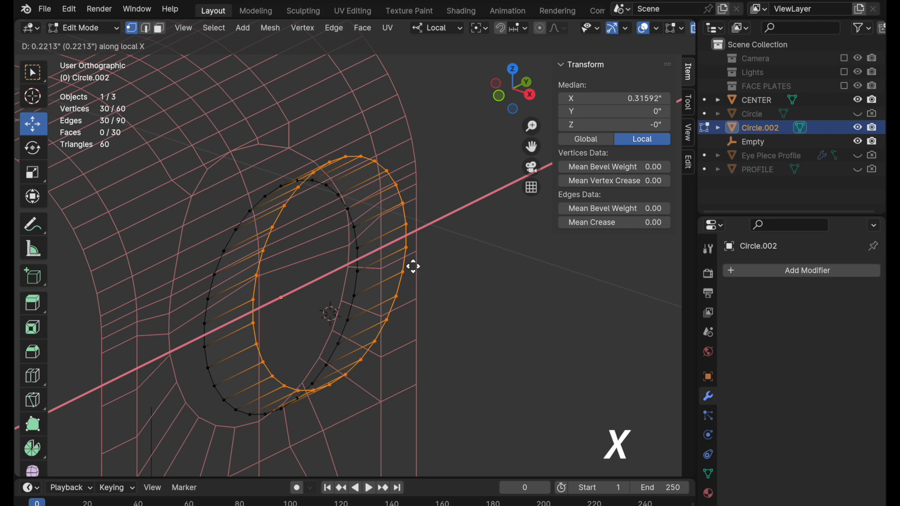
{"action": "left_click", "coordinate": [554, 357]}
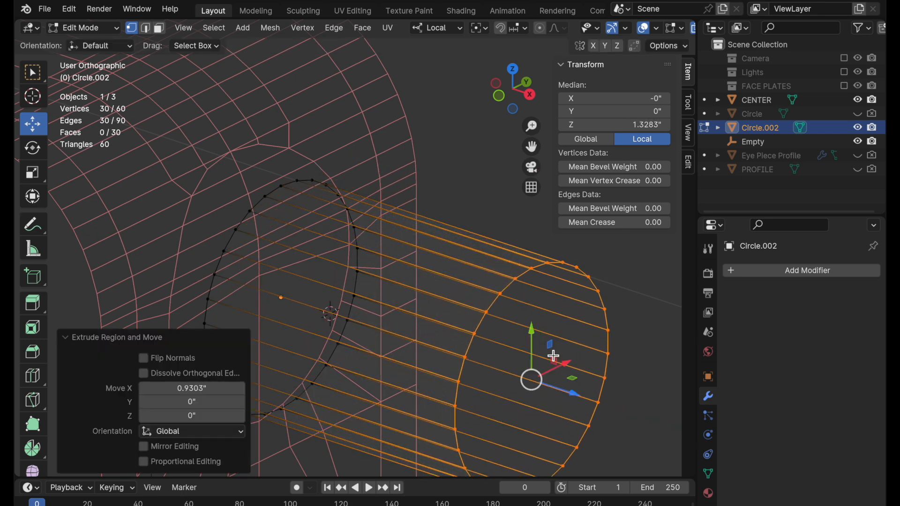
{"action": "middle_click_drag", "start_coordinate": [418, 321], "coordinate": [452, 265]}
{"action": "key", "text": "alt+z"}
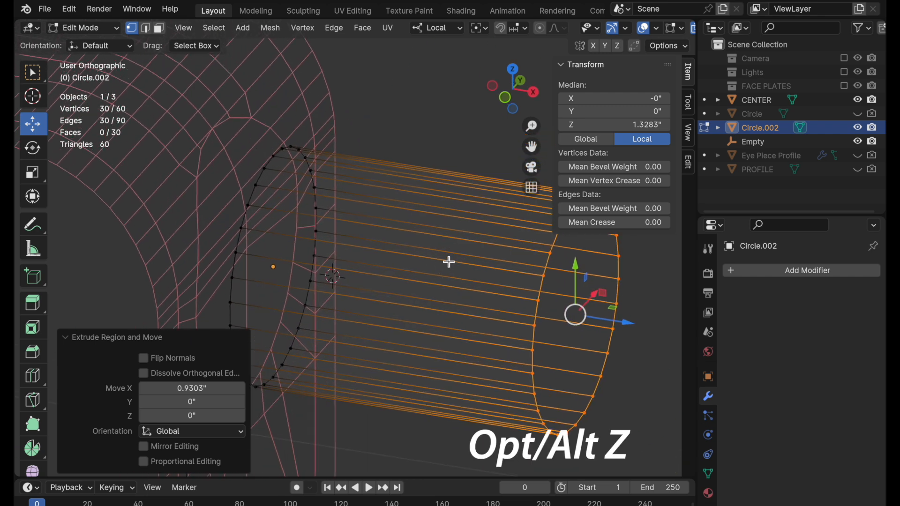
{"action": "mouse_move", "coordinate": [450, 261]}
{"action": "middle_mouse_down"}
{"action": "mouse_move", "coordinate": [491, 326]}
{"action": "mouse_move", "coordinate": [512, 324]}
{"action": "mouse_move", "coordinate": [498, 317]}
{"action": "mouse_move", "coordinate": [474, 328]}
{"action": "middle_mouse_up"}
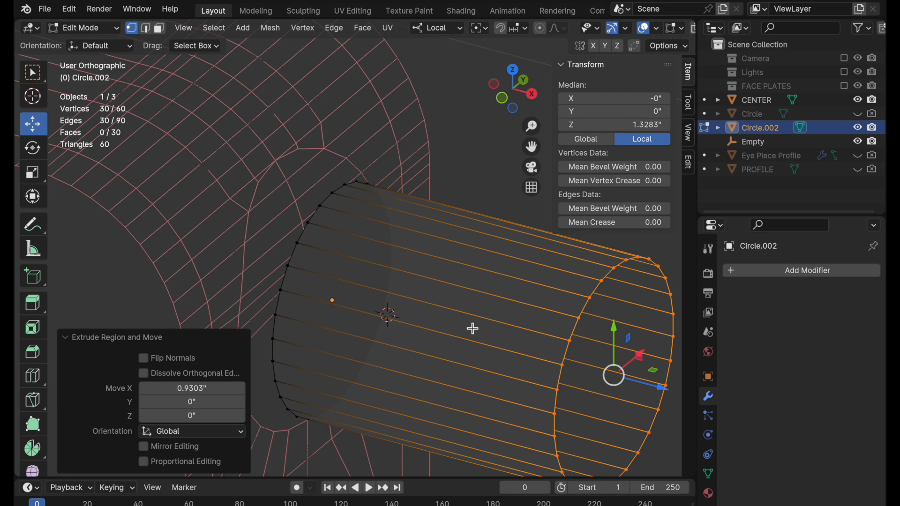
Join the tube into CENTER, keeping CENTER as the active object.
{"action": "key", "text": "Tab"}
{"action": "left_click", "coordinate": [285, 174], "text": "shift"}
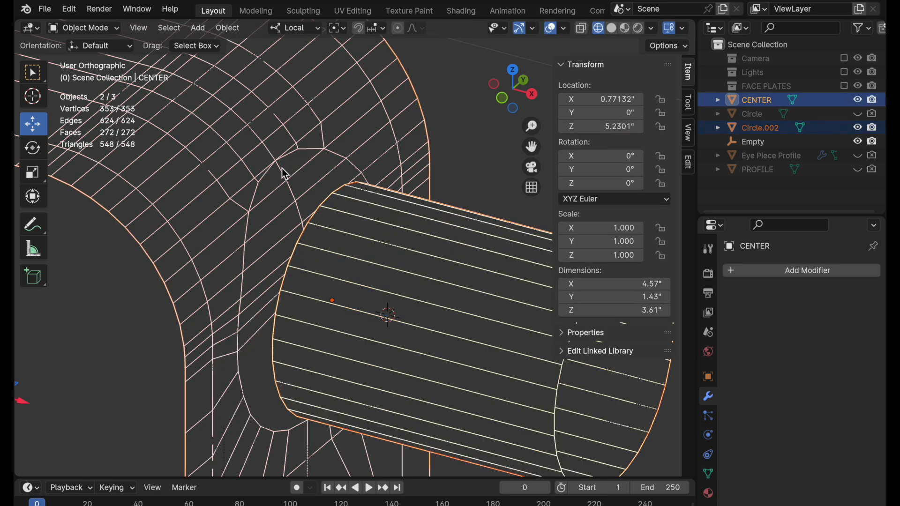
{"action": "right_click", "coordinate": [285, 174]}
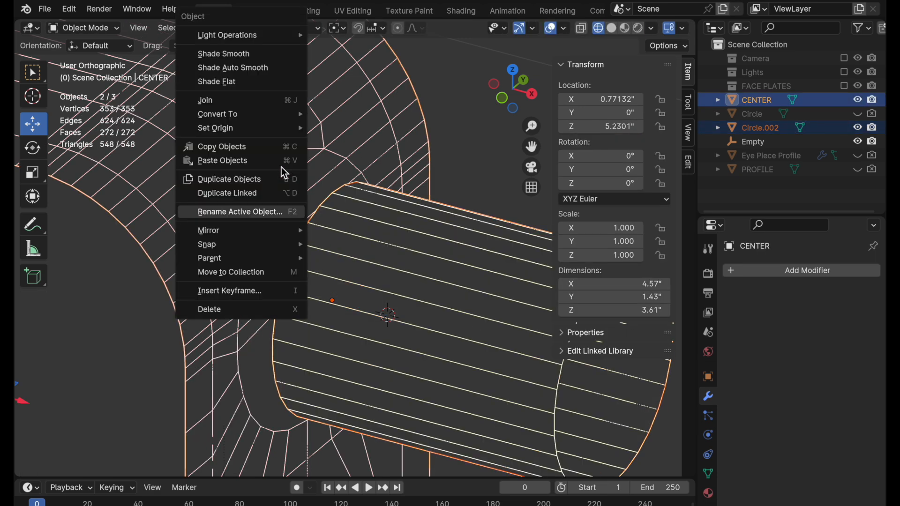
{"action": "left_click", "coordinate": [274, 104]}
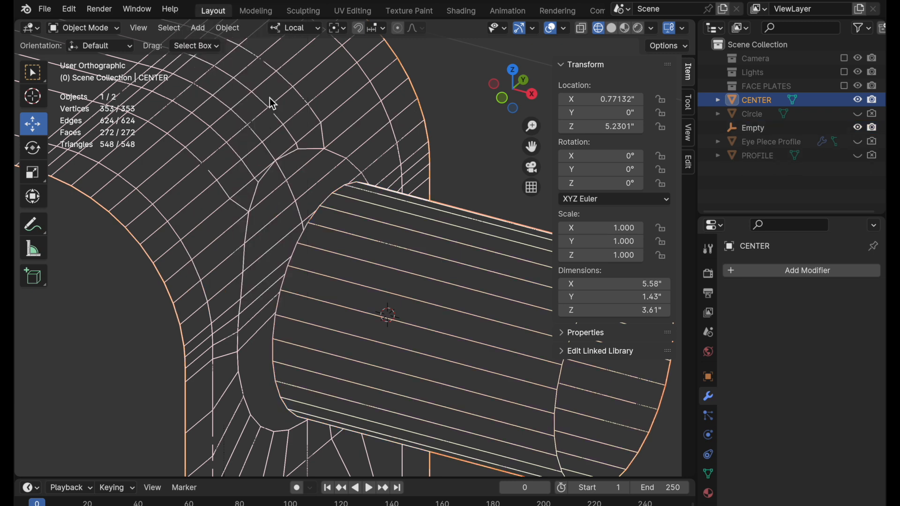
Fill the tube's edge loop nearest the opening with a single face.
{"action": "key", "text": "Tab"}
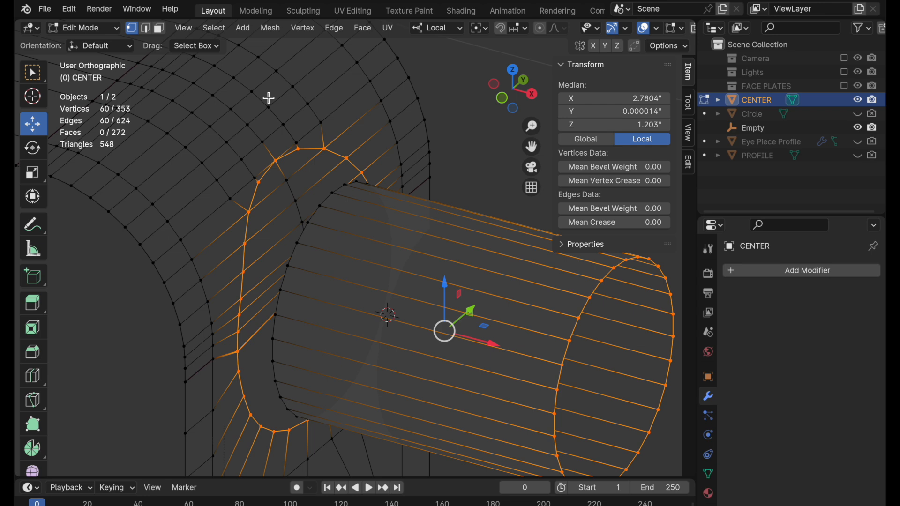
{"action": "left_click", "coordinate": [148, 31]}
{"action": "middle_click_drag", "start_coordinate": [330, 302], "coordinate": [371, 305]}
{"action": "left_click", "coordinate": [327, 276], "text": "alt"}
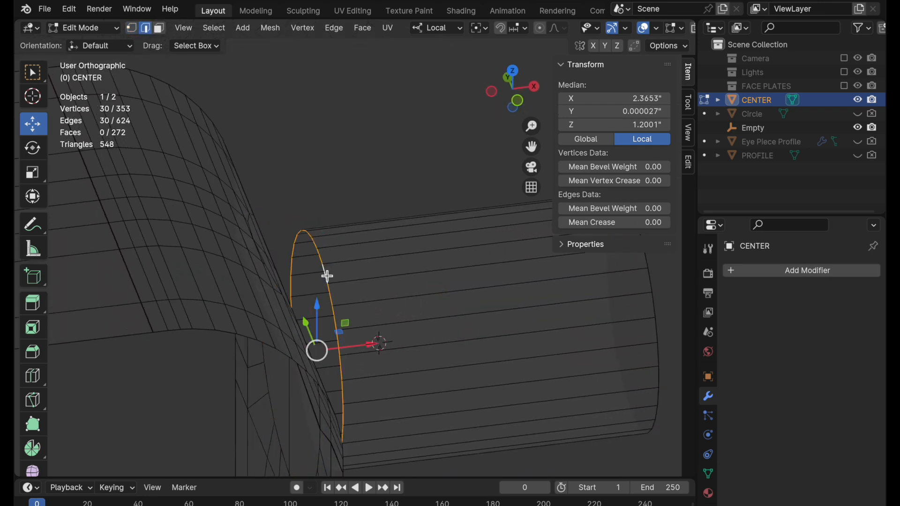
{"action": "key", "text": "f"}
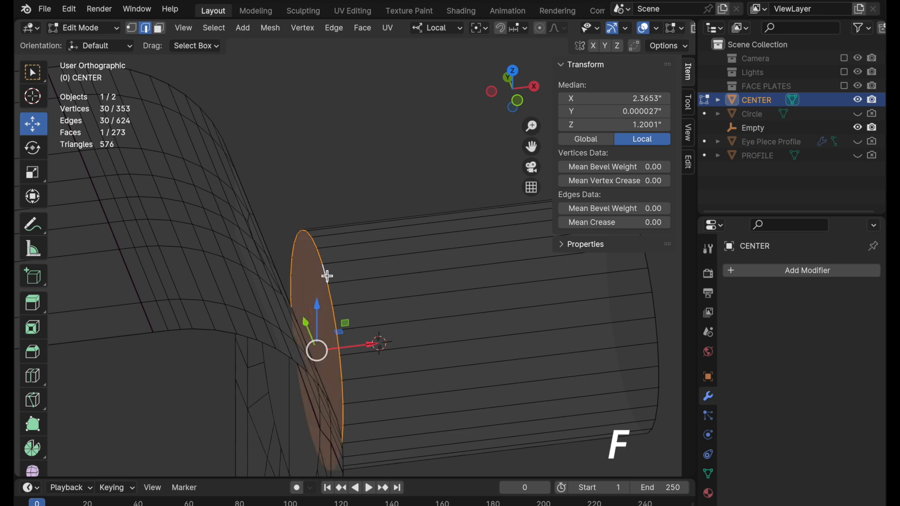
{"action": "middle_click_drag", "start_coordinate": [391, 317], "coordinate": [307, 258]}
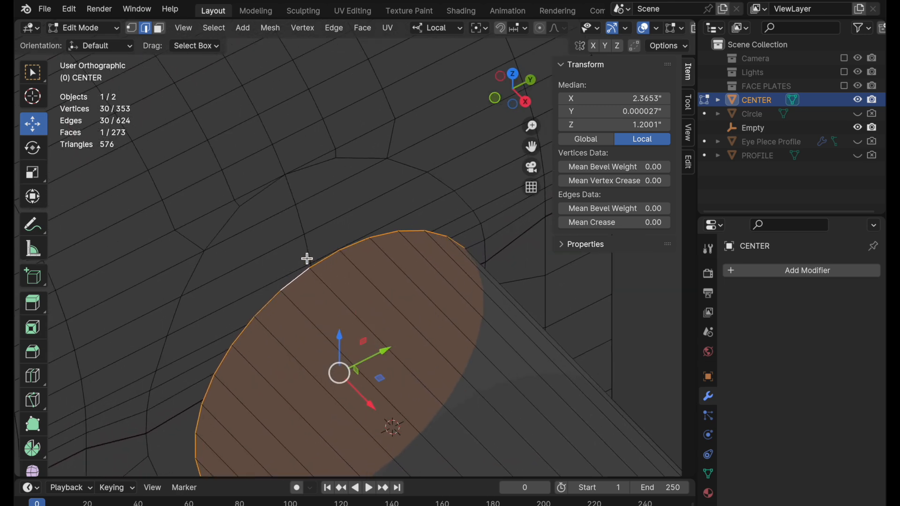
Circle-select all of CENTER's faces inside the opening's edge loop and dissolve them into one face.
{"action": "left_click", "coordinate": [159, 28]}
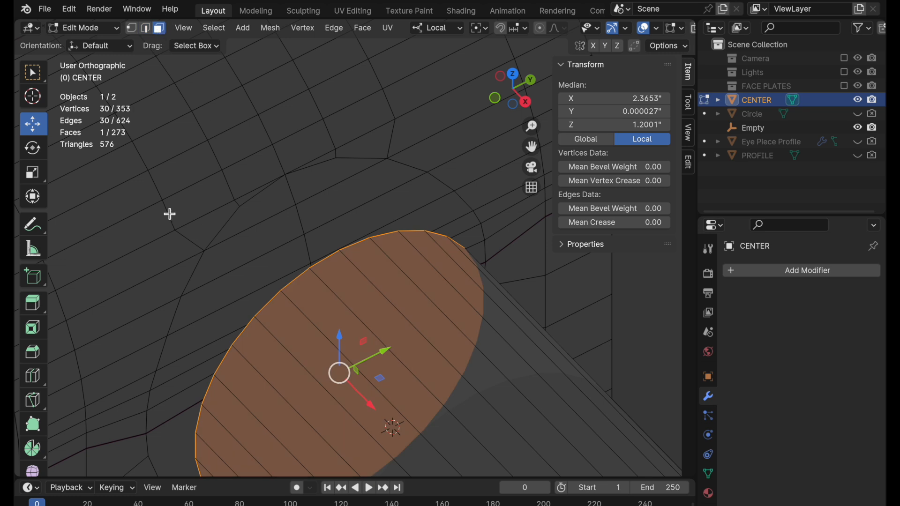
{"action": "key", "text": "w"}
{"action": "key", "text": "w"}
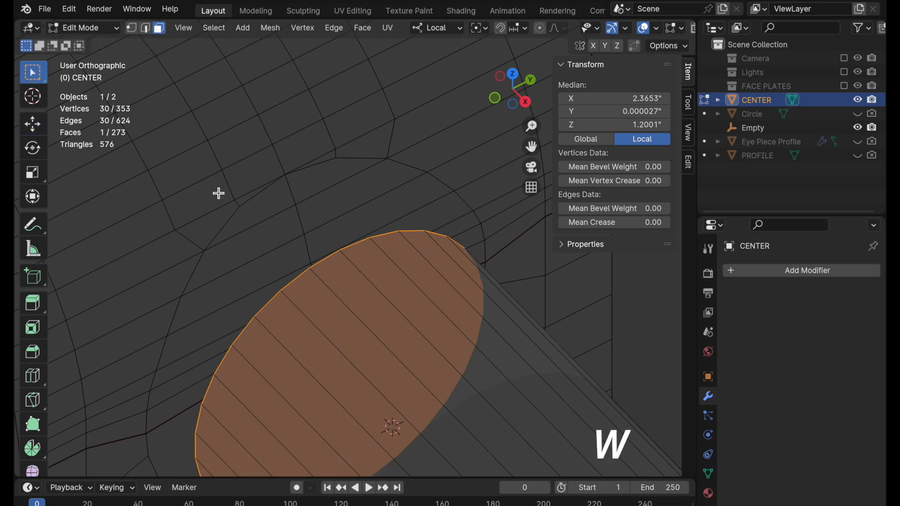
{"action": "mouse_move", "coordinate": [271, 216]}
{"action": "left_mouse_down"}
{"action": "mouse_move", "coordinate": [305, 205]}
{"action": "mouse_move", "coordinate": [293, 255]}
{"action": "mouse_move", "coordinate": [249, 294]}
{"action": "left_mouse_up"}
{"action": "mouse_move", "coordinate": [249, 293]}
{"action": "middle_mouse_down"}
{"action": "mouse_move", "coordinate": [267, 317]}
{"action": "mouse_move", "coordinate": [324, 182]}
{"action": "middle_mouse_up"}
{"action": "left_click_drag", "start_coordinate": [324, 181], "coordinate": [304, 281]}
{"action": "mouse_move", "coordinate": [305, 282]}
{"action": "middle_mouse_down"}
{"action": "mouse_move", "coordinate": [317, 234]}
{"action": "mouse_move", "coordinate": [388, 249]}
{"action": "mouse_move", "coordinate": [353, 190]}
{"action": "mouse_move", "coordinate": [382, 177]}
{"action": "middle_mouse_up"}
{"action": "left_click_drag", "start_coordinate": [382, 177], "coordinate": [382, 287]}
{"action": "right_click", "coordinate": [379, 287]}
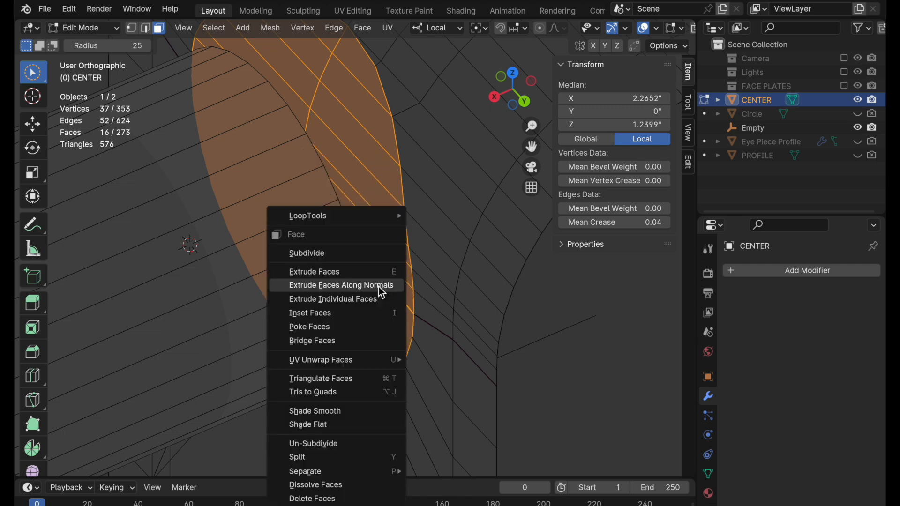
{"action": "left_click", "coordinate": [328, 485]}
Add the tube's end face to the selection and bridge it with the opening's face.
{"action": "middle_click_drag", "start_coordinate": [424, 269], "coordinate": [285, 175]}
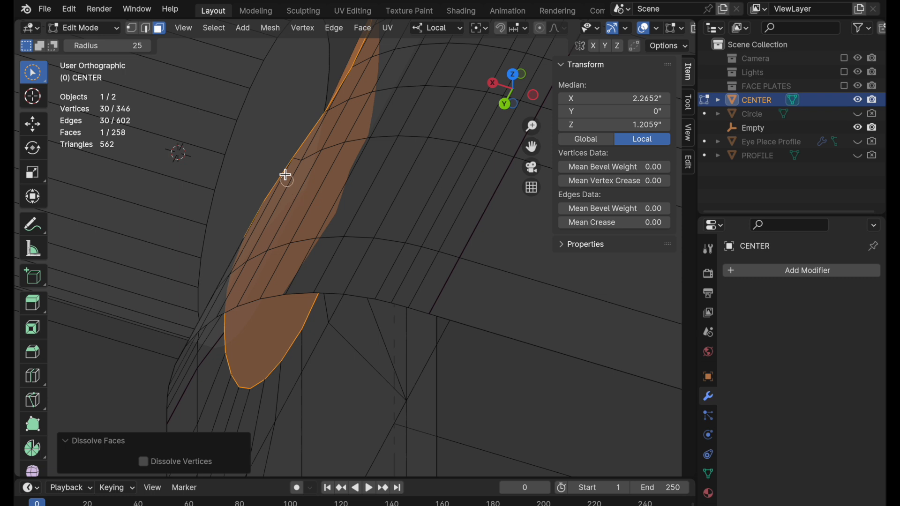
{"action": "left_click", "coordinate": [266, 142], "text": "shift"}
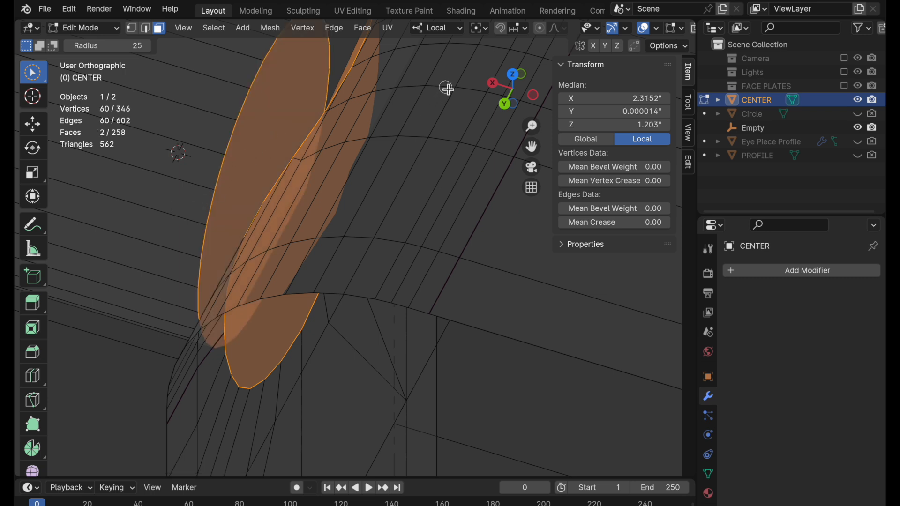
{"action": "left_click", "coordinate": [502, 105]}
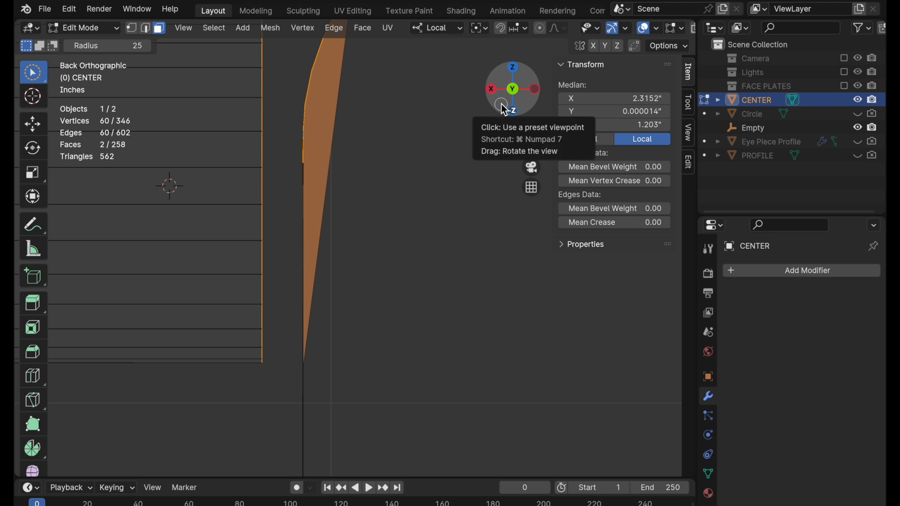
{"action": "middle_click_drag", "start_coordinate": [387, 149], "coordinate": [383, 265], "text": "shift"}
{"action": "scroll", "coordinate": [367, 264], "scroll_direction": "down", "scroll_amount": 1}
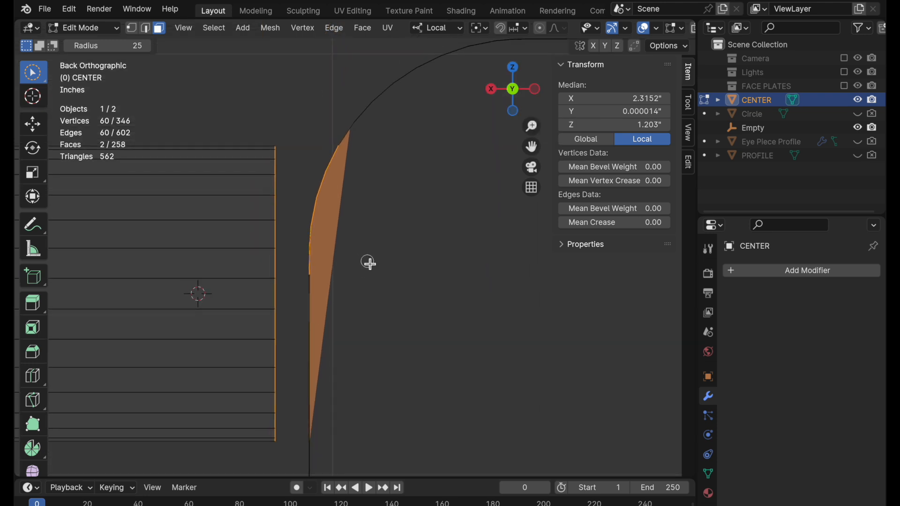
{"action": "key", "text": "ctrl+f"}
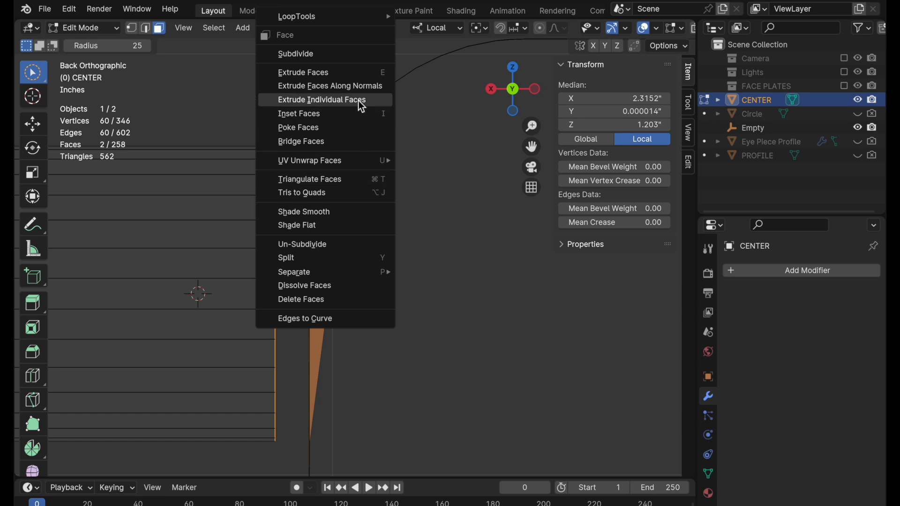
{"action": "left_click", "coordinate": [350, 141]}
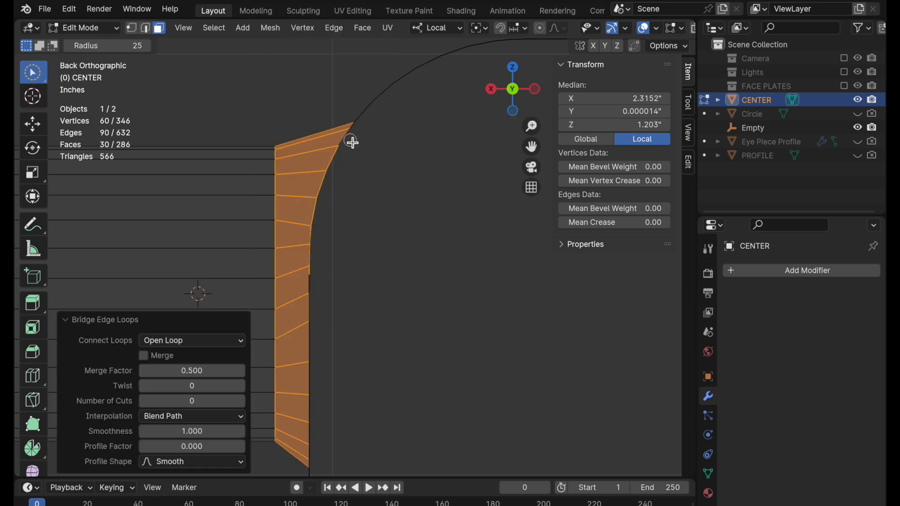
Set the bridge to 4 cuts with Blend Surface interpolation and a smoothness of 0.680.
{"action": "middle_click_drag", "start_coordinate": [297, 257], "coordinate": [364, 225], "text": "shift"}
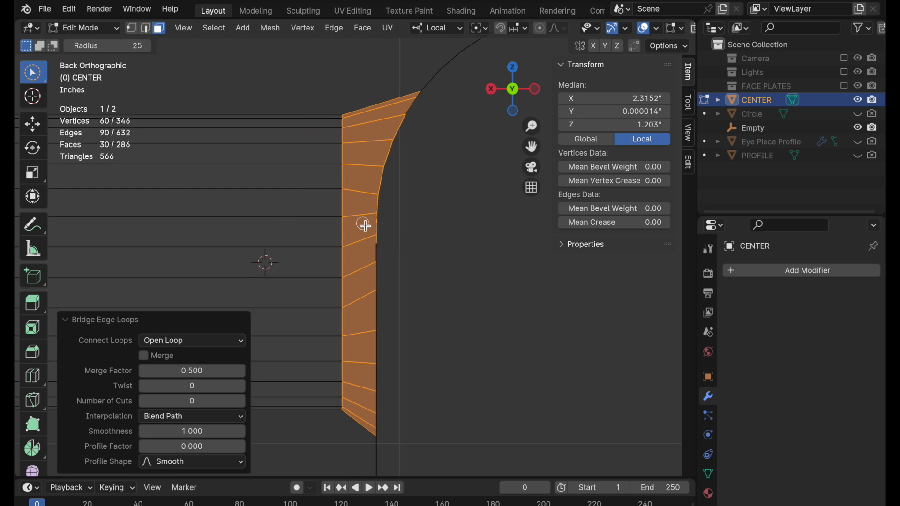
{"action": "middle_click_drag", "start_coordinate": [373, 309], "coordinate": [358, 285], "text": "shift"}
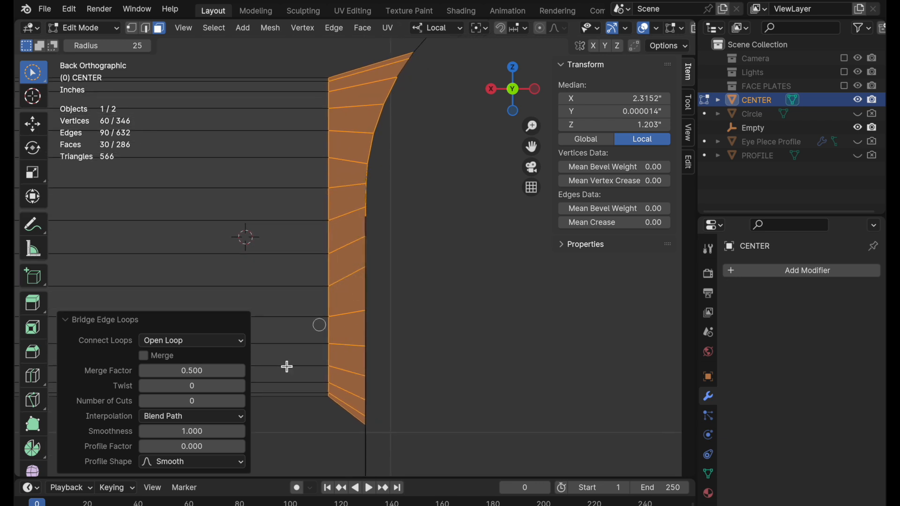
{"action": "left_click", "coordinate": [195, 403]}
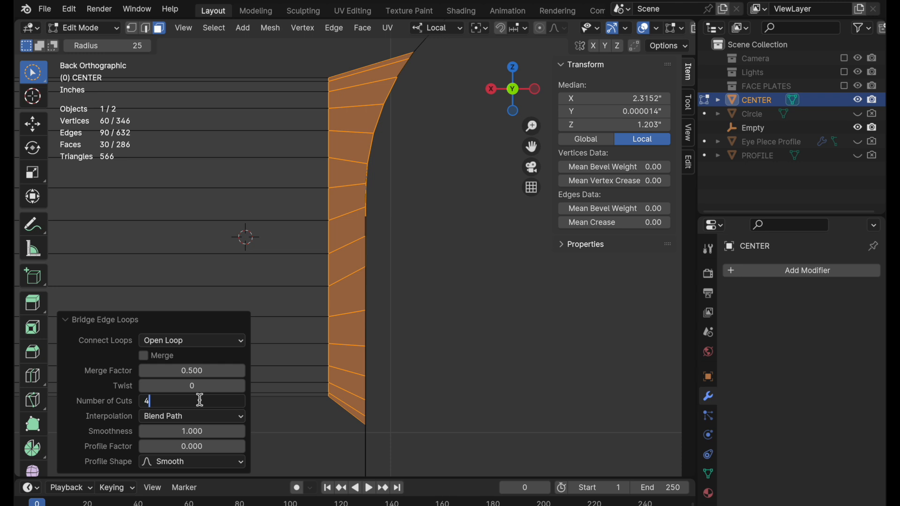
{"action": "type", "text": "4"}
{"action": "key", "text": "Return"}
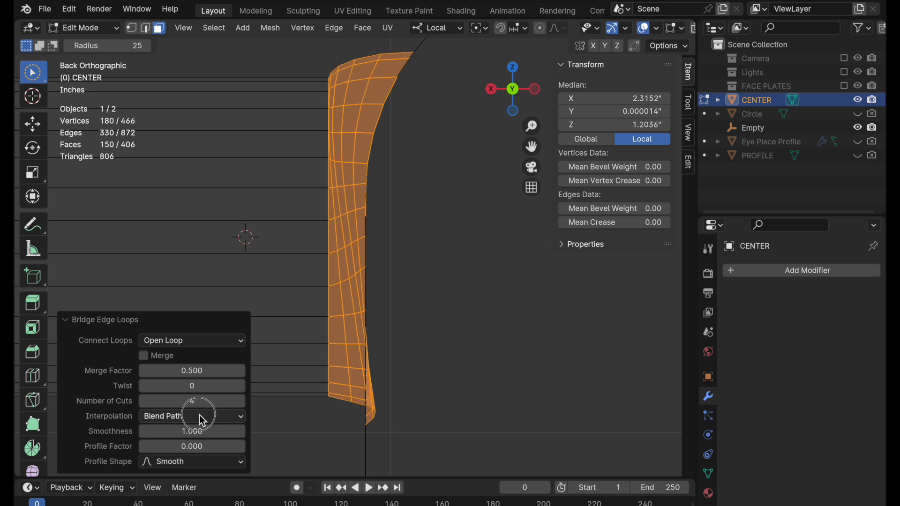
{"action": "left_click", "coordinate": [200, 417]}
{"action": "left_click", "coordinate": [197, 464]}
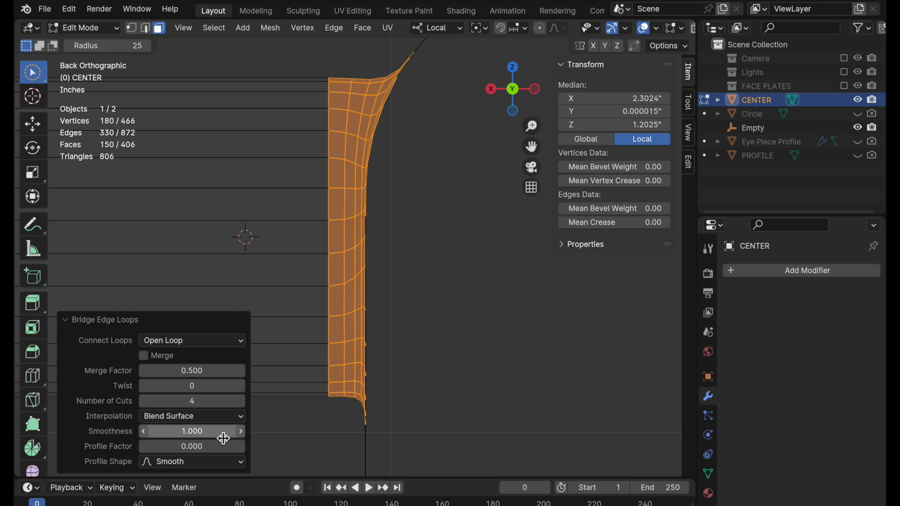
{"action": "left_click_drag", "start_coordinate": [219, 434], "coordinate": [198, 434]}
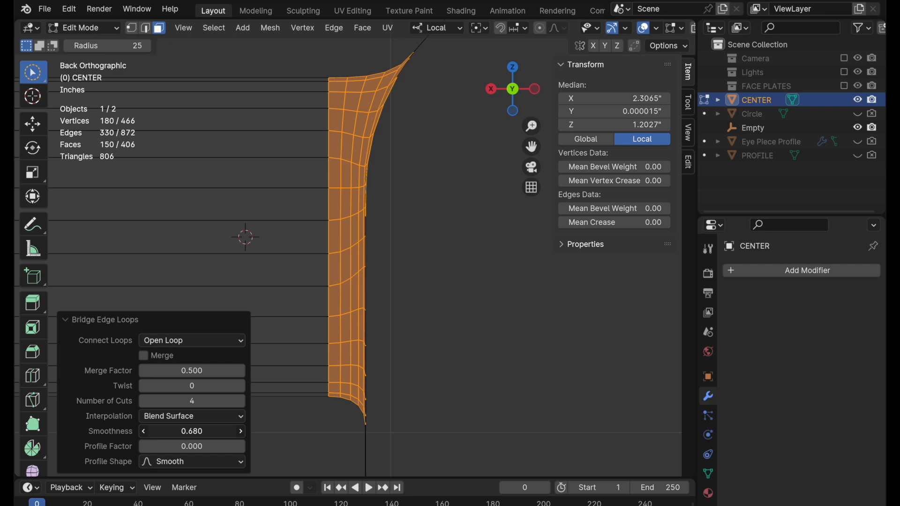
Reduce the bridge between the tube and the opening to 3 cuts and check its curvature.
{"action": "left_click", "coordinate": [512, 67]}
{"action": "middle_click_drag", "start_coordinate": [363, 426], "coordinate": [429, 352], "text": "ctrl"}
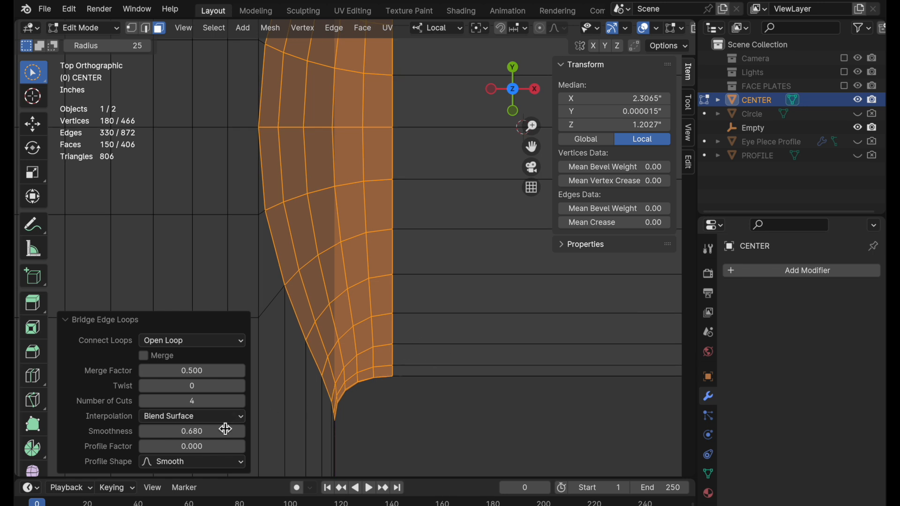
{"action": "middle_click_drag", "start_coordinate": [444, 274], "coordinate": [442, 380], "text": "shift"}
{"action": "middle_click_drag", "start_coordinate": [427, 286], "coordinate": [414, 318], "text": "ctrl"}
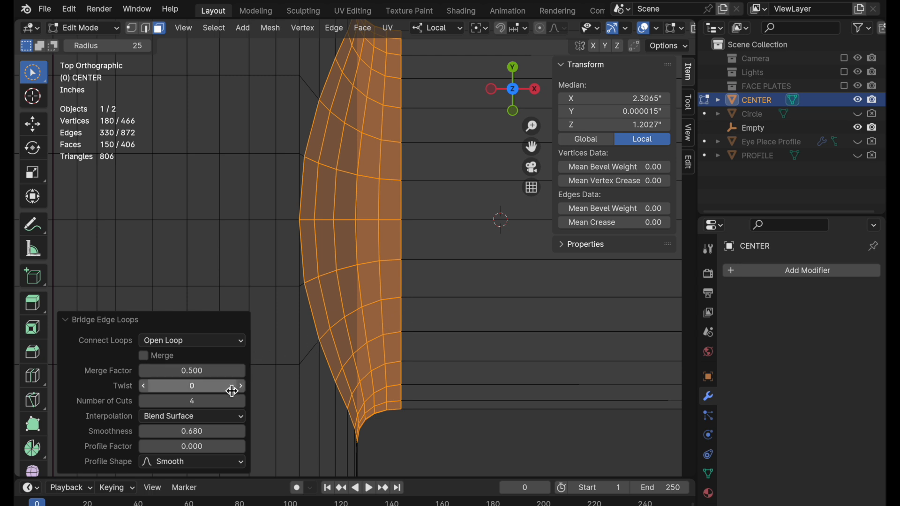
{"action": "key", "text": "Return"}
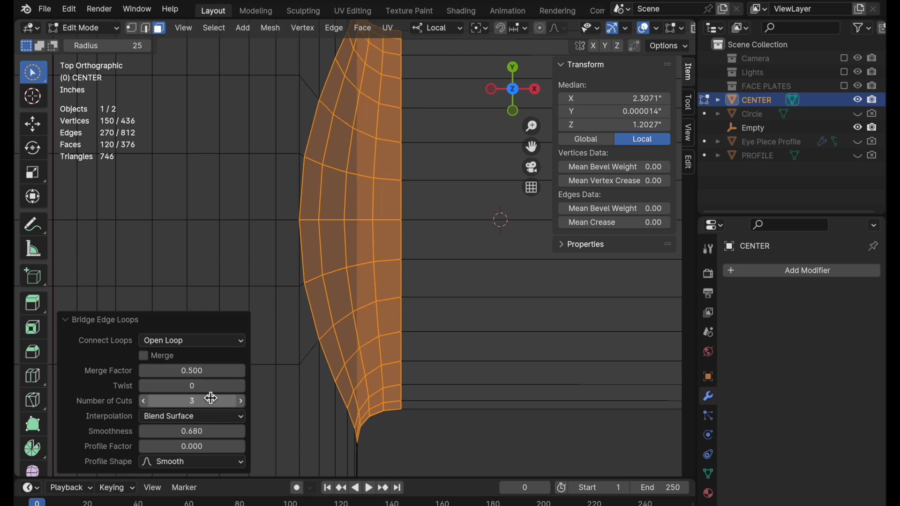
{"action": "middle_click_drag", "start_coordinate": [448, 383], "coordinate": [395, 313]}
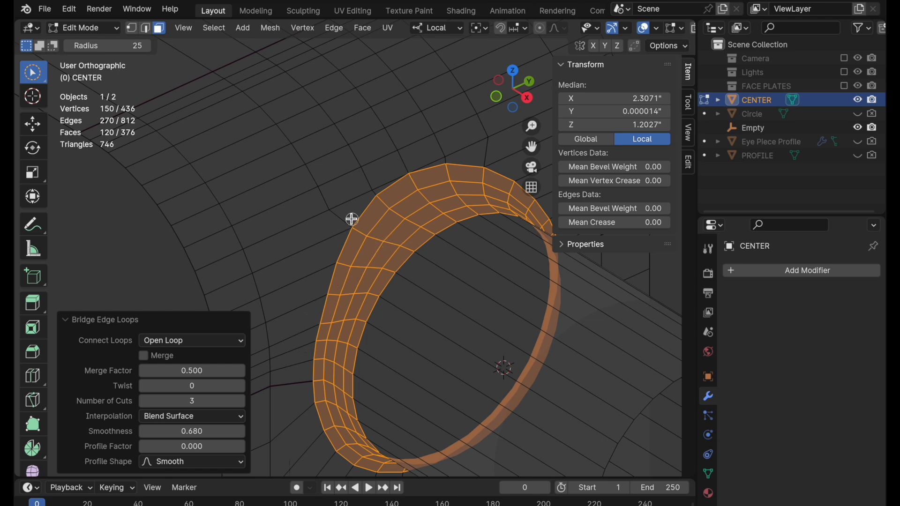
{"action": "middle_click_drag", "start_coordinate": [374, 221], "coordinate": [394, 215]}
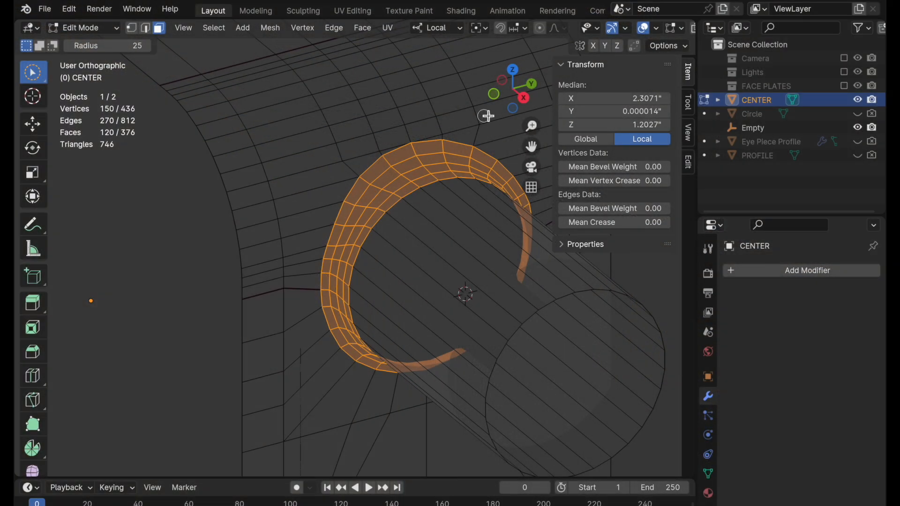
Cut one edge loop around the tube close to the bridged section, at a slide factor of about 0.911.
{"action": "left_click", "coordinate": [495, 94]}
{"action": "middle_click_drag", "start_coordinate": [402, 206], "coordinate": [187, 275], "text": "shift"}
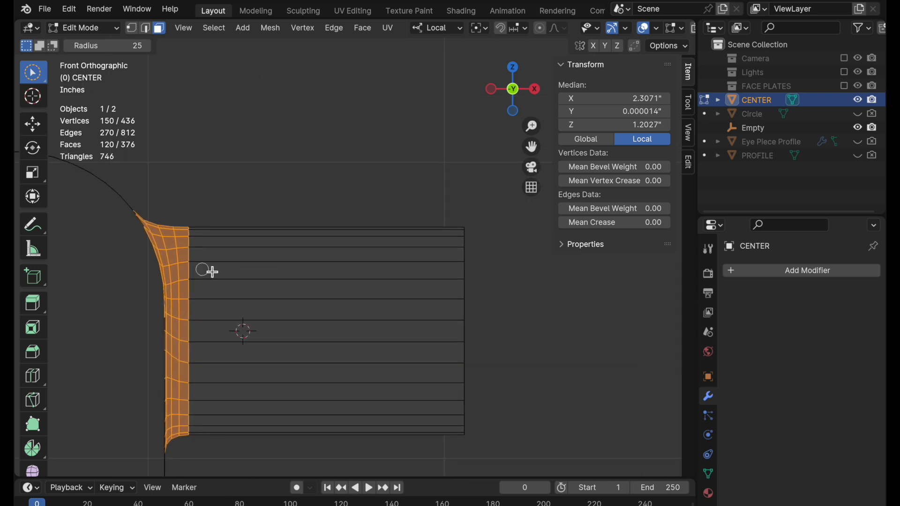
{"action": "middle_click_drag", "start_coordinate": [273, 246], "coordinate": [378, 307], "text": "shift"}
{"action": "middle_click_drag", "start_coordinate": [279, 297], "coordinate": [337, 198], "text": "ctrl"}
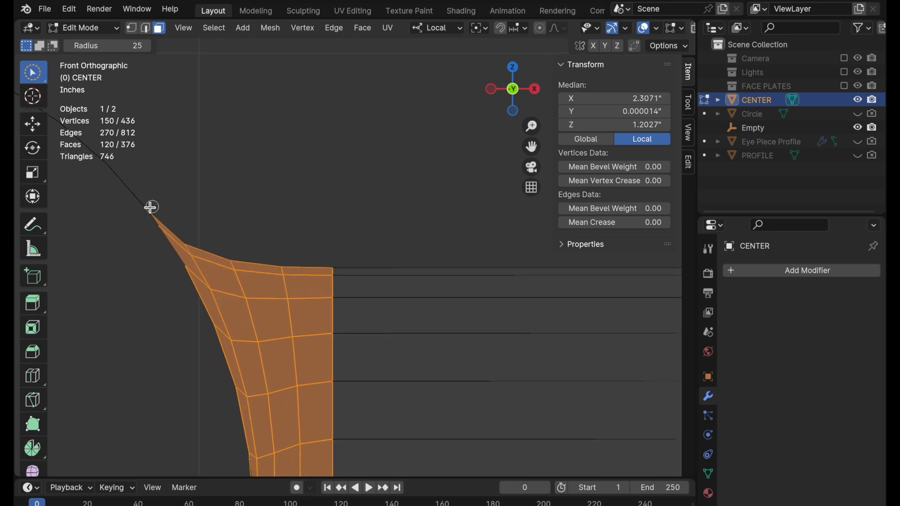
{"action": "middle_click_drag", "start_coordinate": [368, 259], "coordinate": [227, 404], "text": "ctrl"}
{"action": "middle_click_drag", "start_coordinate": [350, 380], "coordinate": [300, 181], "text": "shift"}
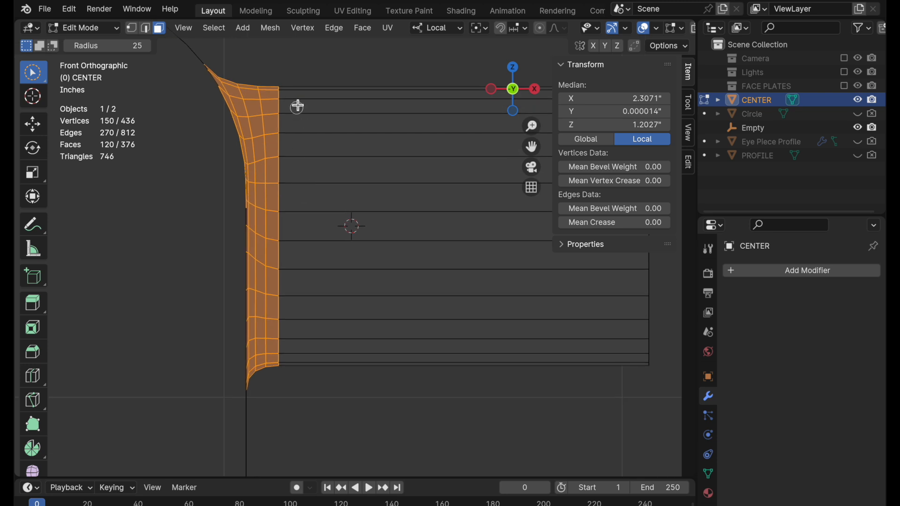
{"action": "left_click", "coordinate": [33, 376]}
{"action": "left_click_drag", "start_coordinate": [412, 284], "coordinate": [267, 241]}
{"action": "left_click", "coordinate": [33, 125]}
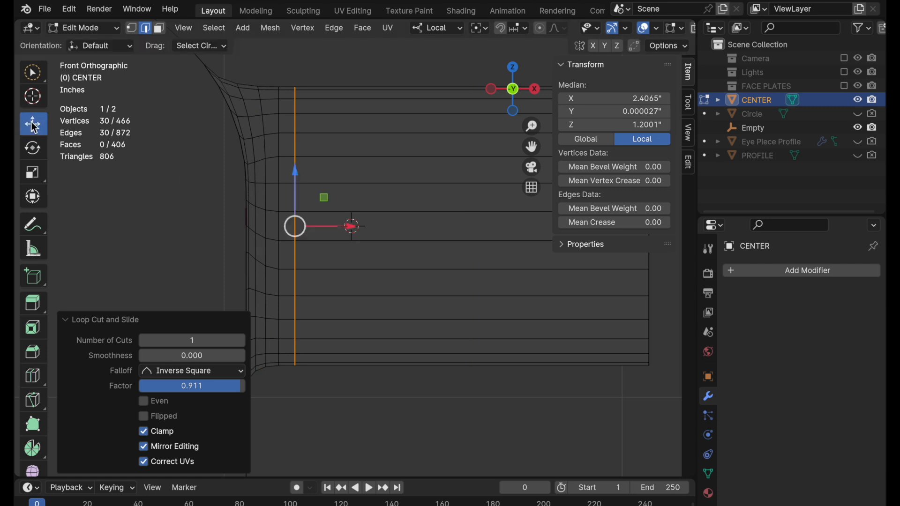
Set the mean crease of the tube's new edge loop to 1.
{"action": "left_click", "coordinate": [600, 223]}
{"action": "type", "text": "1"}
{"action": "key", "text": "Return"}
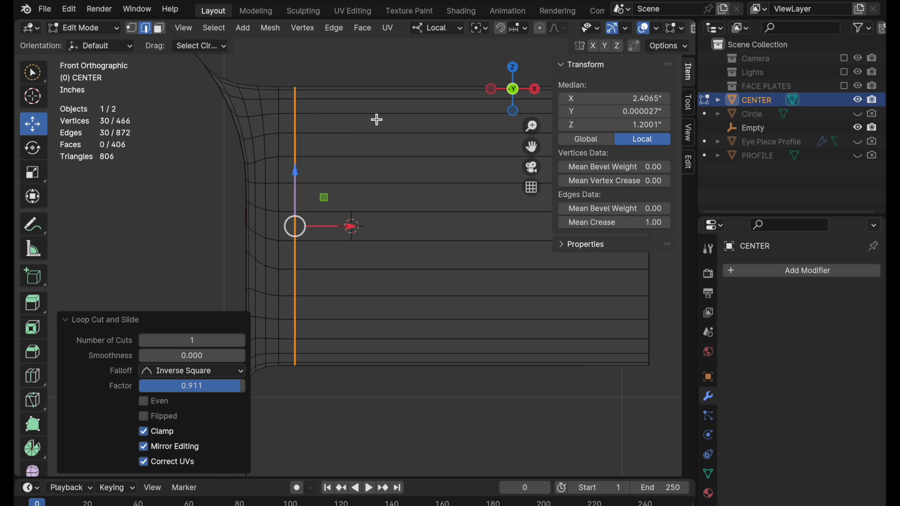
Trace the shortest edge path from the tube through the bridge to examine how the edges flow into CENTER's body.
{"action": "left_click", "coordinate": [538, 98]}
{"action": "middle_click_drag", "start_coordinate": [255, 198], "coordinate": [457, 228], "text": "shift"}
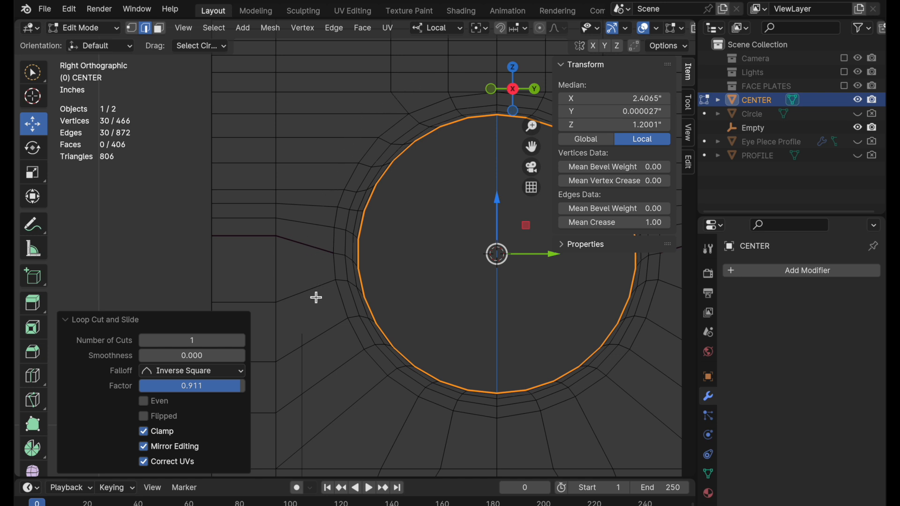
{"action": "left_click", "coordinate": [514, 68]}
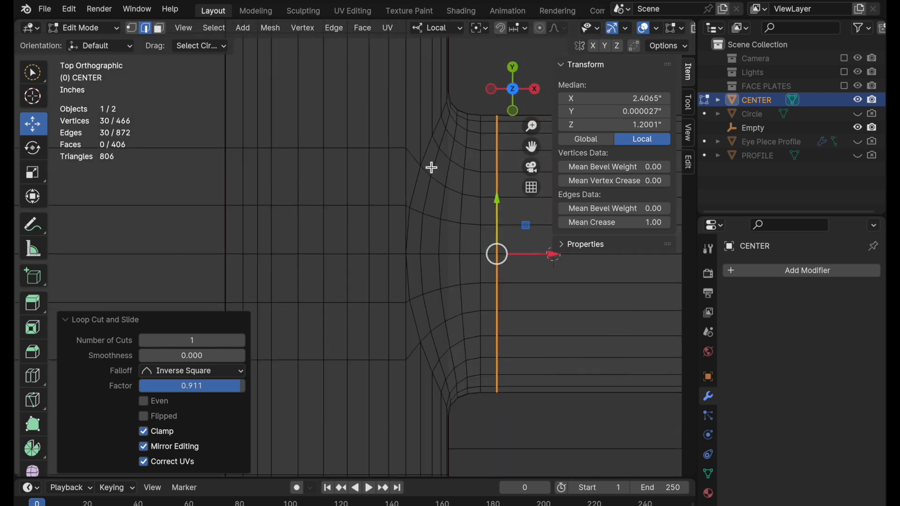
{"action": "middle_click_drag", "start_coordinate": [432, 281], "coordinate": [343, 231], "text": "shift"}
{"action": "middle_click_drag", "start_coordinate": [364, 395], "coordinate": [370, 252], "text": "shift"}
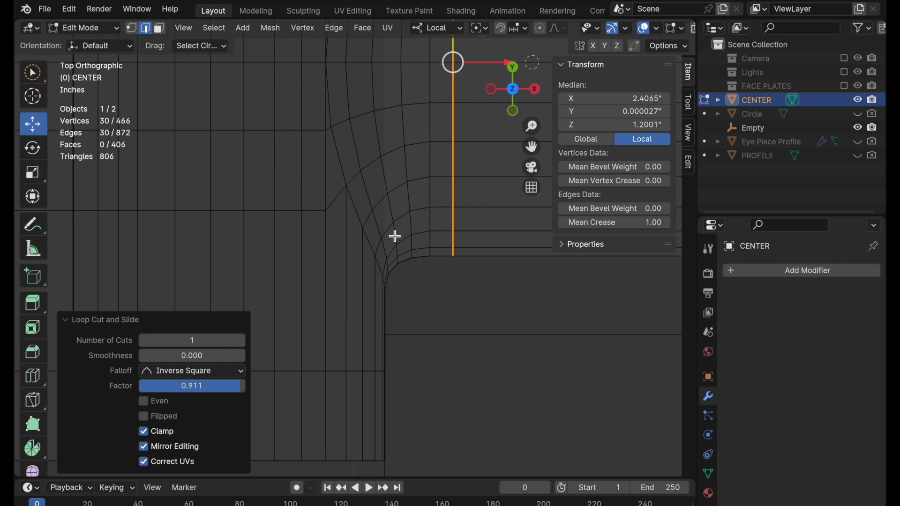
{"action": "left_click", "coordinate": [481, 179]}
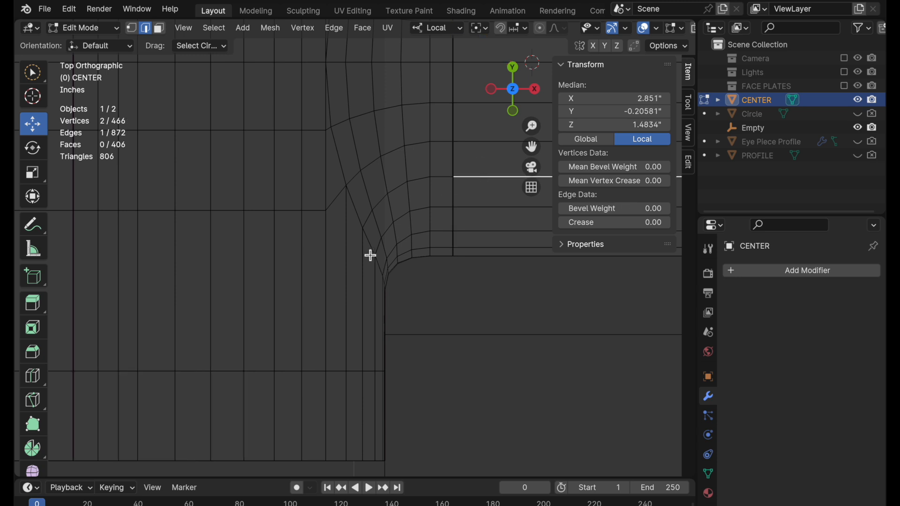
{"action": "left_click", "coordinate": [362, 277], "text": "ctrl"}
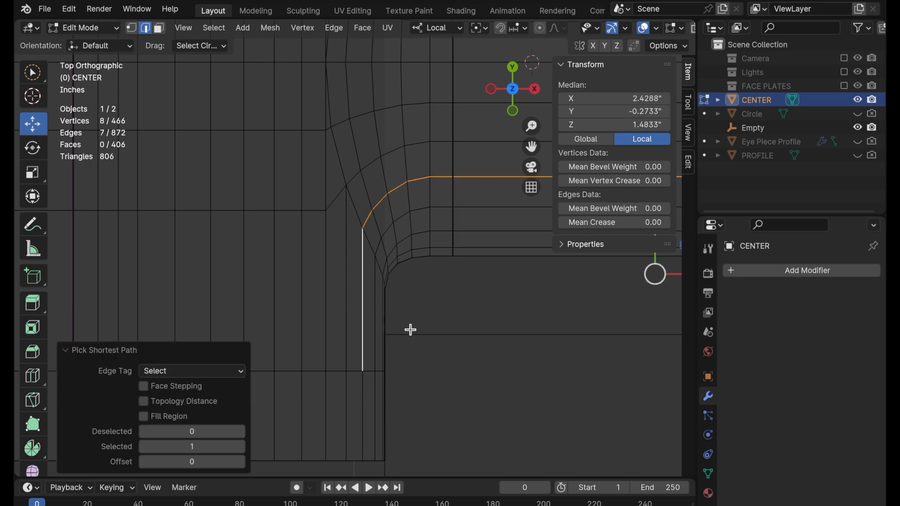
{"action": "scroll", "coordinate": [409, 262], "scroll_direction": "up", "scroll_amount": 2}
{"action": "middle_click_drag", "start_coordinate": [401, 235], "coordinate": [379, 236], "text": "shift"}
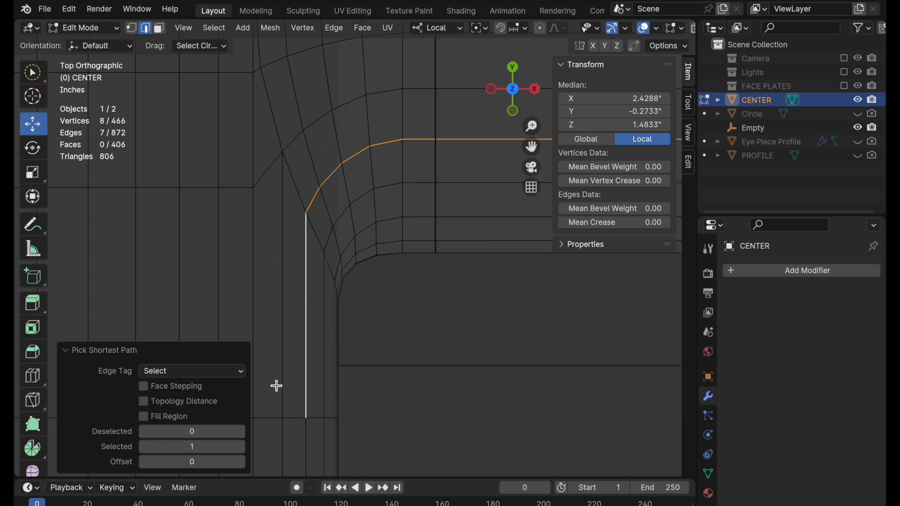
Select the two creased edges beside the opening on each side and set their mean crease to 0.
{"action": "left_click", "coordinate": [534, 89]}
{"action": "middle_click_drag", "start_coordinate": [403, 192], "coordinate": [428, 243], "text": "ctrl"}
{"action": "middle_click_drag", "start_coordinate": [428, 244], "coordinate": [313, 182], "text": "shift"}
{"action": "left_click", "coordinate": [151, 201]}
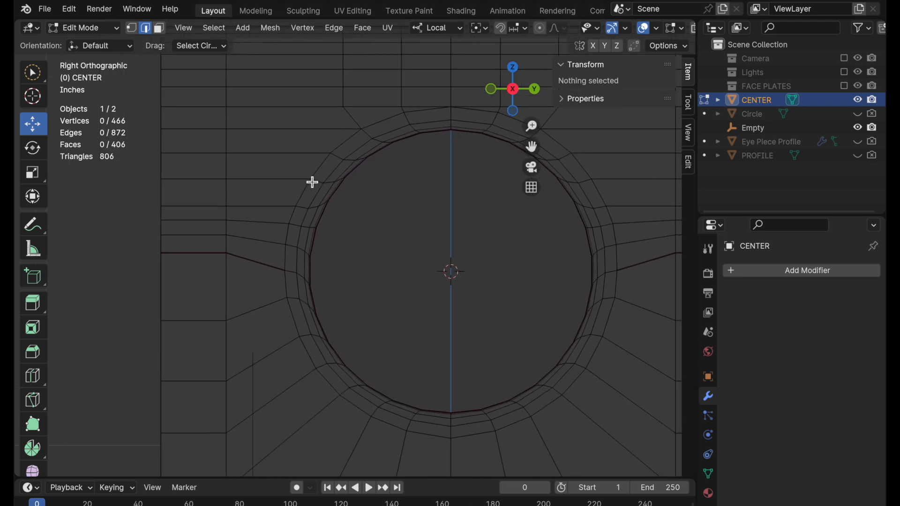
{"action": "left_click", "coordinate": [273, 264]}
{"action": "left_click", "coordinate": [209, 257], "text": "shift"}
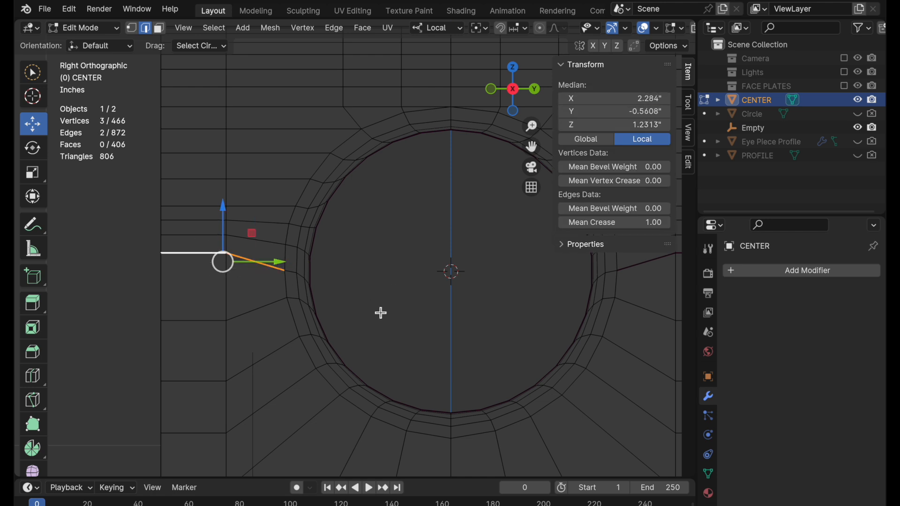
{"action": "scroll", "coordinate": [380, 313], "scroll_direction": "right", "scroll_amount": 10}
{"action": "left_click", "coordinate": [384, 268], "text": "shift"}
{"action": "left_click", "coordinate": [431, 267], "text": "shift"}
{"action": "middle_click_drag", "start_coordinate": [328, 309], "coordinate": [441, 318], "text": "shift"}
{"action": "left_click", "coordinate": [590, 224]}
{"action": "type", "text": "0"}
{"action": "key", "text": "Return"}
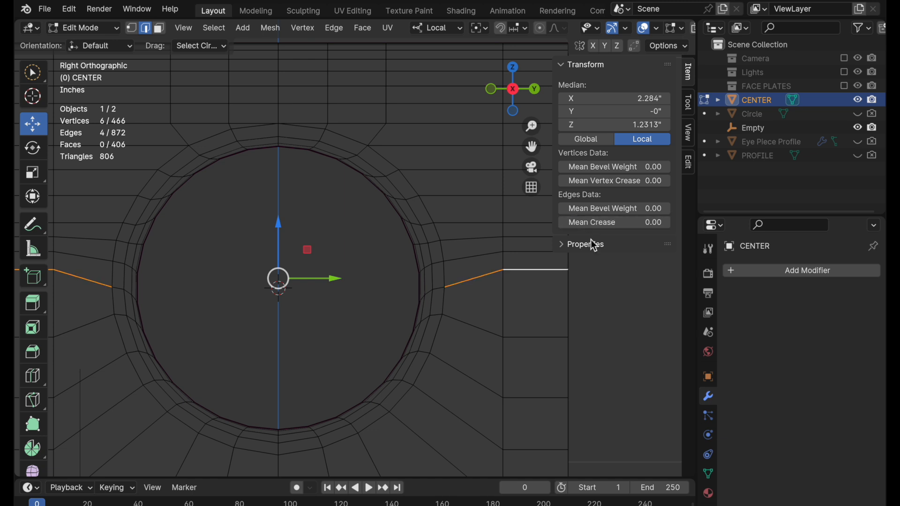
Knife a curved cut through the faces around the opening's negative-Y half, from its upper corner down to the bottom centre line.
{"action": "left_click", "coordinate": [615, 286]}
{"action": "middle_click_drag", "start_coordinate": [317, 274], "coordinate": [398, 271], "text": "shift"}
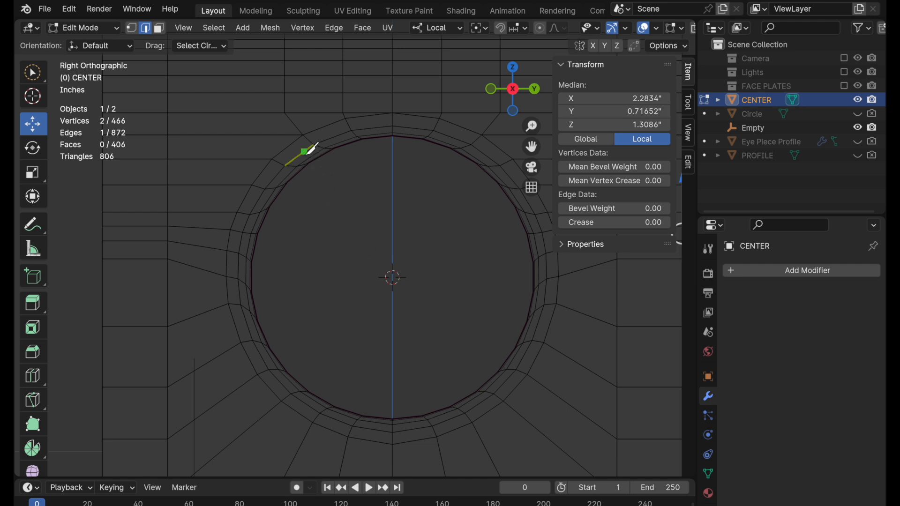
{"action": "left_click", "coordinate": [284, 113]}
{"action": "left_click", "coordinate": [261, 135]}
{"action": "left_click", "coordinate": [241, 160]}
{"action": "left_click", "coordinate": [225, 185]}
{"action": "left_click", "coordinate": [213, 212]}
{"action": "left_click", "coordinate": [209, 229]}
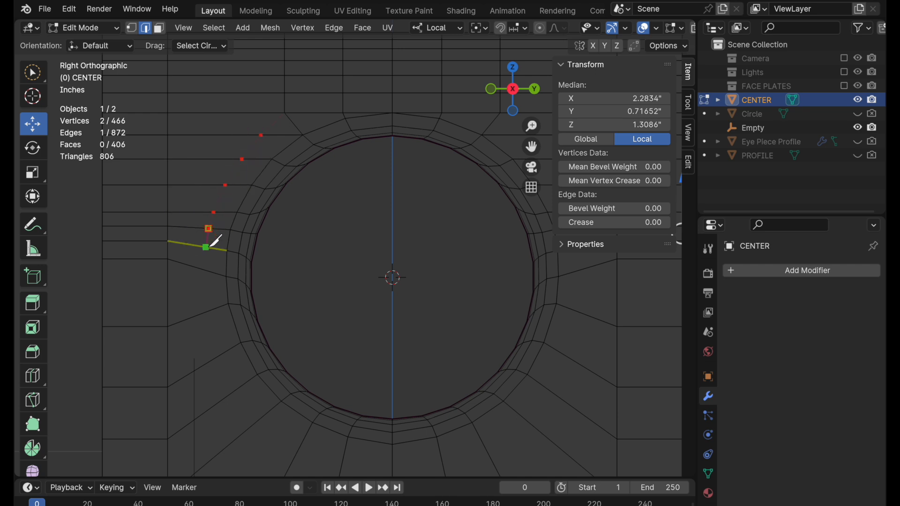
{"action": "left_click", "coordinate": [205, 270]}
{"action": "left_click", "coordinate": [206, 312]}
{"action": "left_click", "coordinate": [219, 356]}
{"action": "left_click", "coordinate": [235, 391]}
{"action": "left_click", "coordinate": [261, 419]}
{"action": "left_click", "coordinate": [299, 449]}
{"action": "left_click", "coordinate": [341, 467]}
{"action": "left_click", "coordinate": [393, 470]}
{"action": "key", "text": "Return"}
Move the cut's vertex next to the bottom centre line by about 0.005" in Y and 0.0075" in Z.
{"action": "middle_click_drag", "start_coordinate": [400, 454], "coordinate": [371, 361], "text": "shift"}
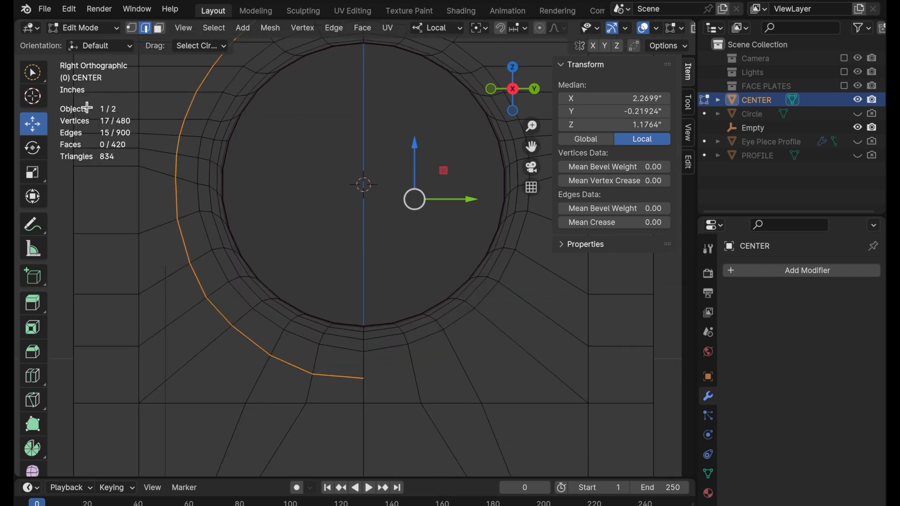
{"action": "left_click", "coordinate": [131, 29]}
{"action": "left_click", "coordinate": [312, 373]}
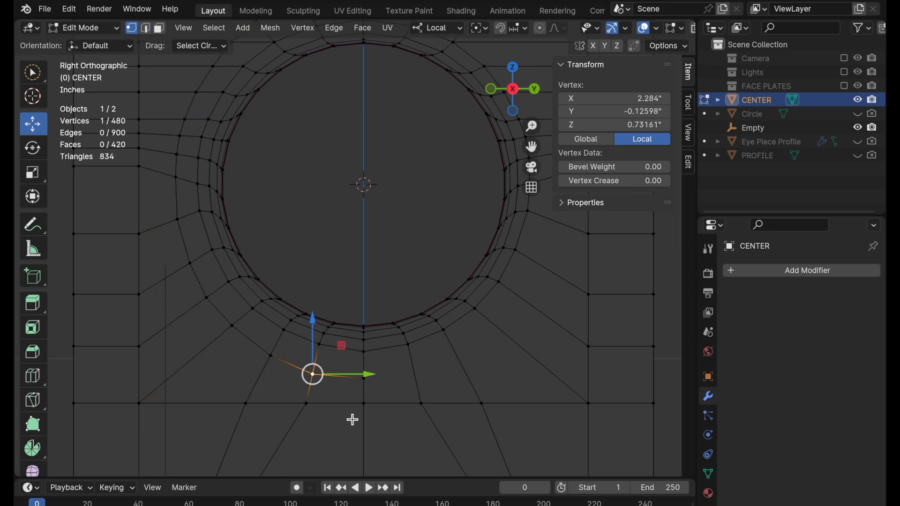
{"action": "left_click_drag", "start_coordinate": [345, 345], "coordinate": [345, 341]}
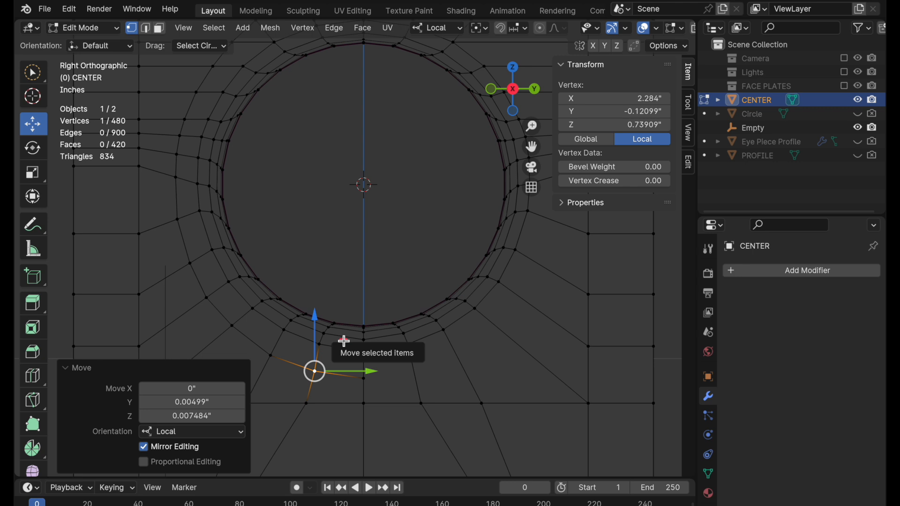
Select the flat faces around and beneath the opening's lower half, examine them from an angle, and clear the selection.
{"action": "middle_click_drag", "start_coordinate": [346, 341], "coordinate": [413, 359]}
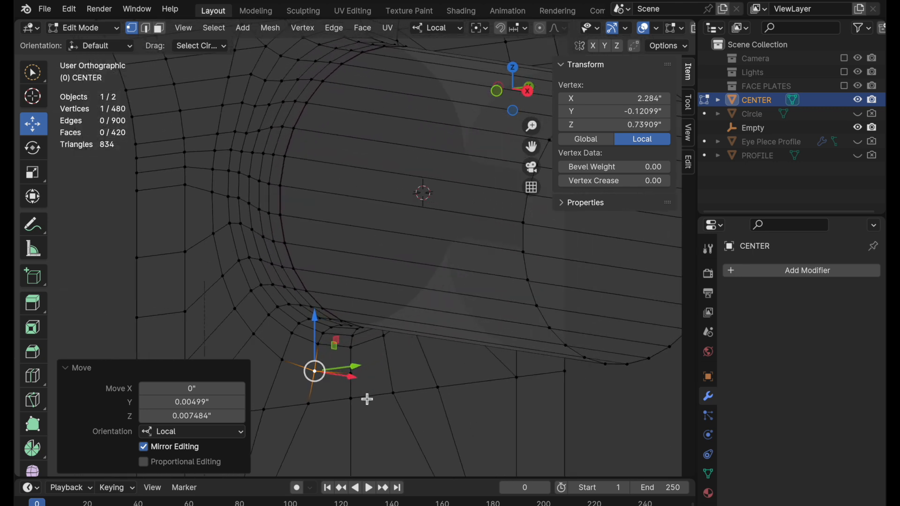
{"action": "middle_click_drag", "start_coordinate": [360, 434], "coordinate": [424, 380], "text": "shift"}
{"action": "left_click", "coordinate": [160, 29]}
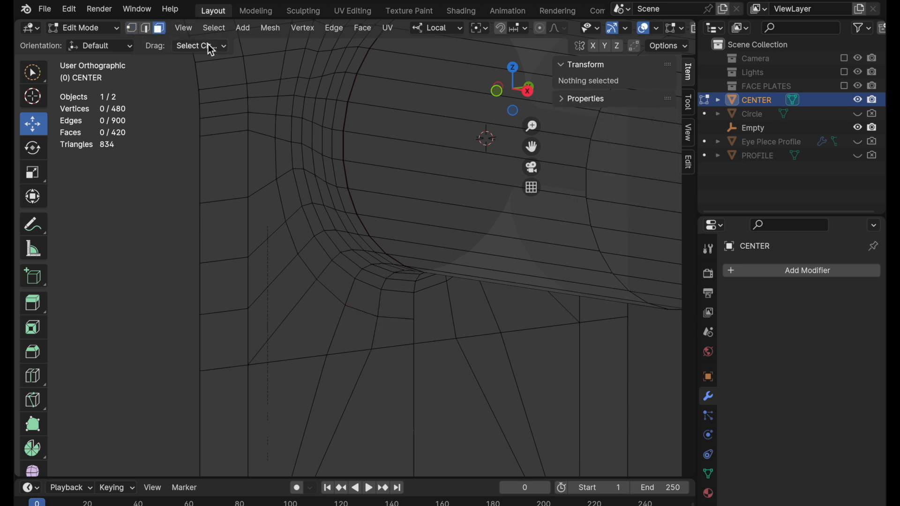
{"action": "mouse_move", "coordinate": [266, 237]}
{"action": "left_mouse_down"}
{"action": "mouse_move", "coordinate": [282, 310]}
{"action": "mouse_move", "coordinate": [298, 265]}
{"action": "mouse_move", "coordinate": [275, 185]}
{"action": "mouse_move", "coordinate": [253, 167]}
{"action": "mouse_move", "coordinate": [247, 310]}
{"action": "mouse_move", "coordinate": [408, 338]}
{"action": "mouse_move", "coordinate": [364, 310]}
{"action": "mouse_move", "coordinate": [263, 345]}
{"action": "mouse_move", "coordinate": [399, 373]}
{"action": "mouse_move", "coordinate": [527, 314]}
{"action": "left_mouse_up"}
{"action": "mouse_move", "coordinate": [506, 322]}
{"action": "middle_mouse_down"}
{"action": "mouse_move", "coordinate": [456, 306]}
{"action": "mouse_move", "coordinate": [483, 398]}
{"action": "mouse_move", "coordinate": [462, 390]}
{"action": "mouse_move", "coordinate": [493, 400]}
{"action": "mouse_move", "coordinate": [446, 301]}
{"action": "middle_mouse_up"}
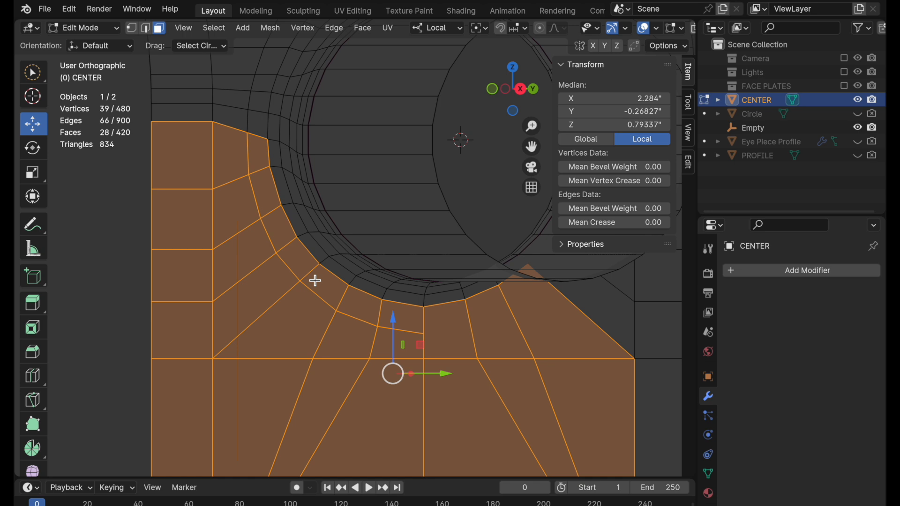
{"action": "middle_click_drag", "start_coordinate": [315, 280], "coordinate": [249, 309]}
{"action": "left_click", "coordinate": [521, 90]}
{"action": "scroll", "coordinate": [431, 173], "scroll_direction": "down", "scroll_amount": 2}
{"action": "middle_click_drag", "start_coordinate": [416, 194], "coordinate": [328, 257], "text": "shift"}
{"action": "left_click", "coordinate": [529, 296]}
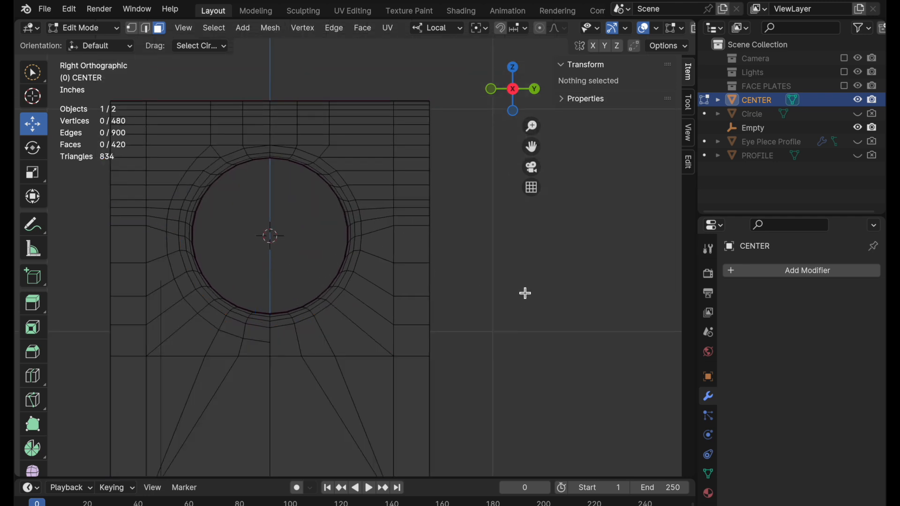
Add a Mirror modifier to CENTER and mirror it on the Y axis only.
{"action": "key", "text": "Tab"}
{"action": "left_click", "coordinate": [787, 271]}
{"action": "mouse_move", "coordinate": [786, 270]}
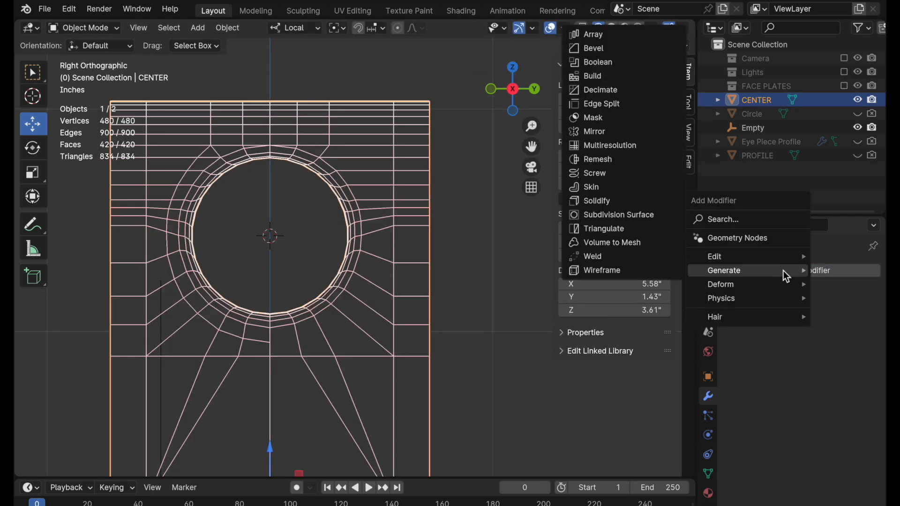
{"action": "left_click", "coordinate": [630, 135]}
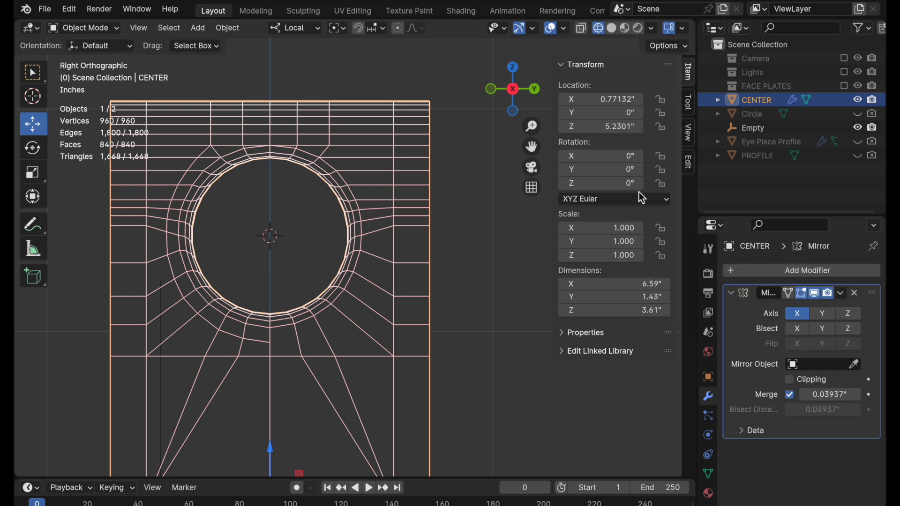
{"action": "left_click", "coordinate": [797, 313]}
{"action": "left_click", "coordinate": [823, 314]}
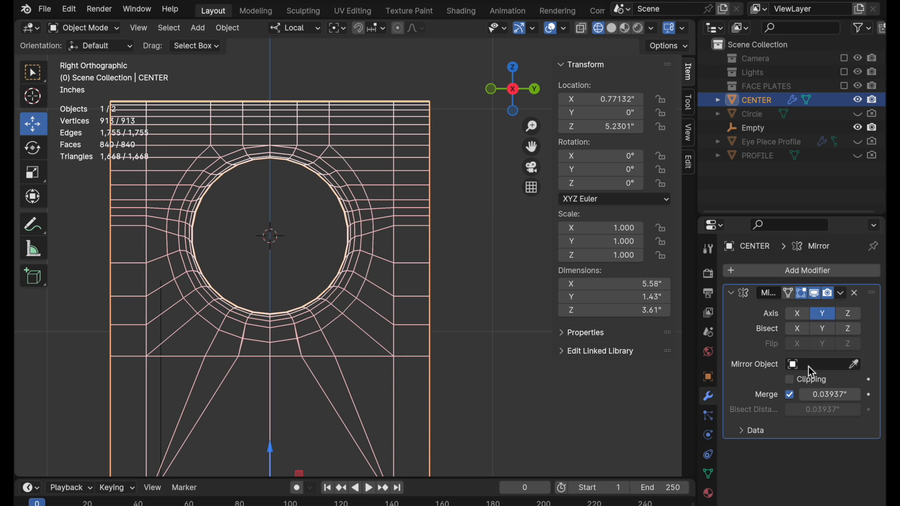
Enable Bisect and Flip on Y for CENTER's mirror and apply the modifier.
{"action": "left_click", "coordinate": [824, 329]}
{"action": "left_click", "coordinate": [824, 344]}
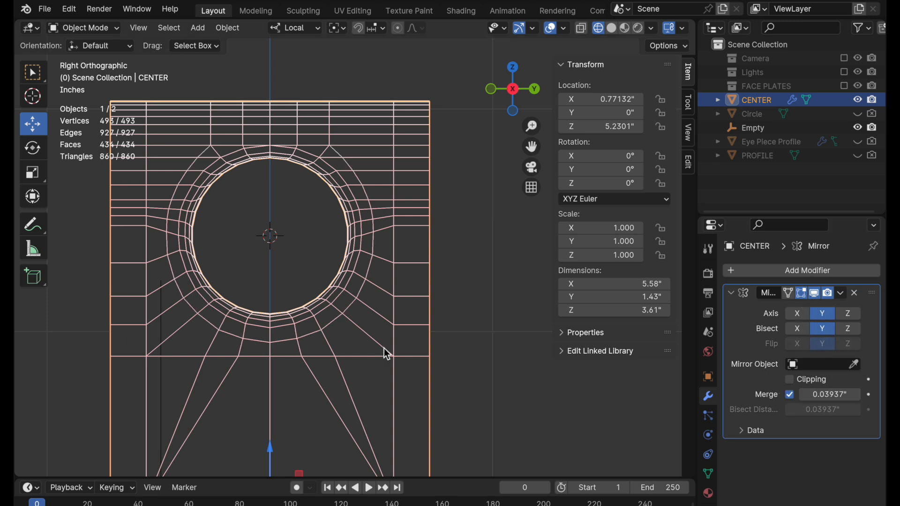
{"action": "left_click", "coordinate": [841, 293]}
{"action": "left_click", "coordinate": [798, 313]}
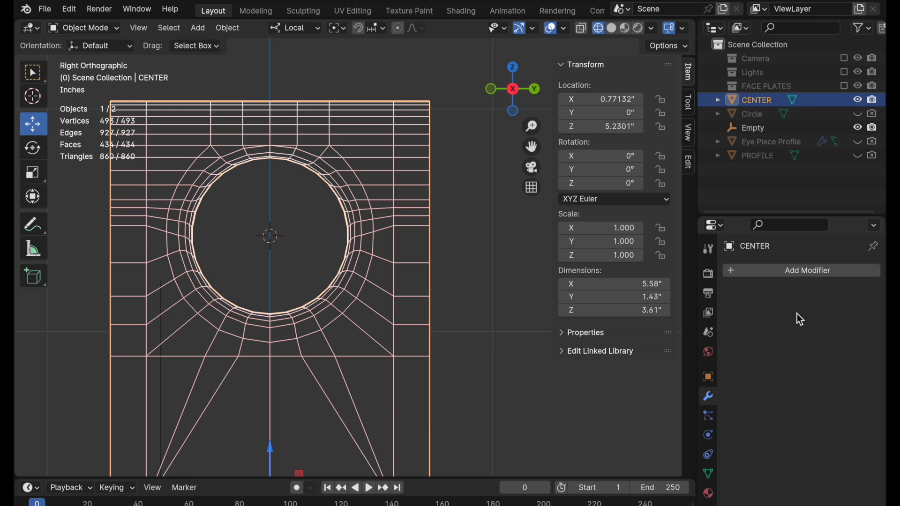
Reopen CENTER for mesh editing and examine the mirrored faces around the tube from an angle.
{"action": "middle_click_drag", "start_coordinate": [334, 361], "coordinate": [317, 327]}
{"action": "middle_click_drag", "start_coordinate": [316, 327], "coordinate": [339, 341]}
{"action": "key", "text": "Tab"}
{"action": "key", "text": "c"}
{"action": "middle_click_drag", "start_coordinate": [400, 342], "coordinate": [351, 329], "text": "shift"}
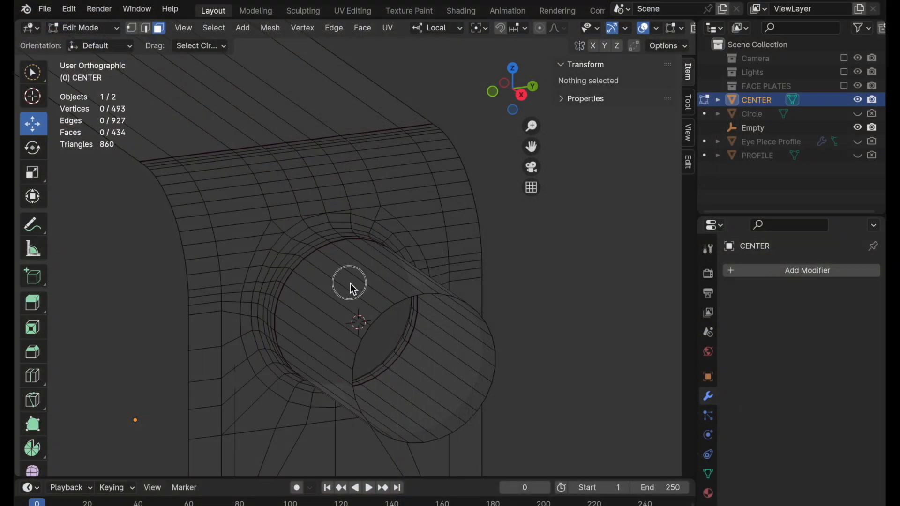
{"action": "middle_click_drag", "start_coordinate": [350, 283], "coordinate": [344, 313], "text": "shift"}
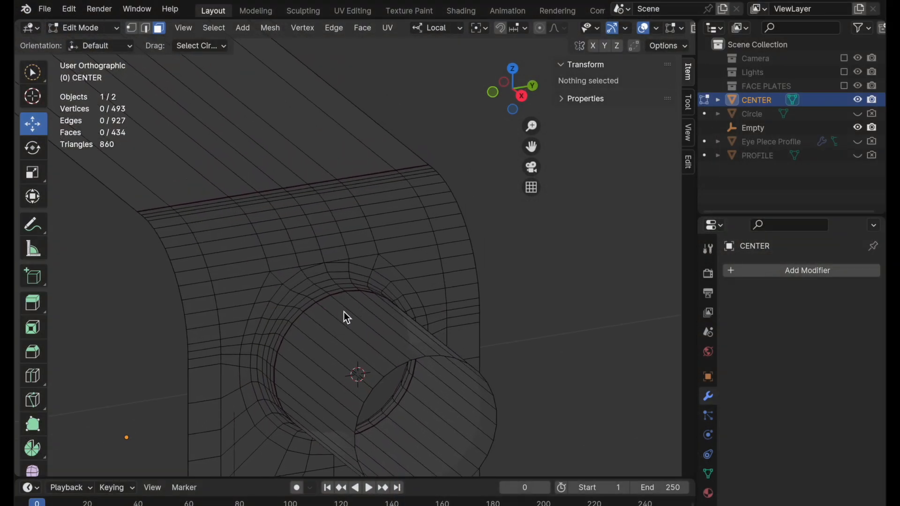
Merge each close pair of vertices just above the tube opening, on both sides of the centre, using At Last.
{"action": "middle_click_drag", "start_coordinate": [320, 262], "coordinate": [426, 174], "text": "ctrl"}
{"action": "middle_click_drag", "start_coordinate": [384, 216], "coordinate": [426, 303], "text": "shift"}
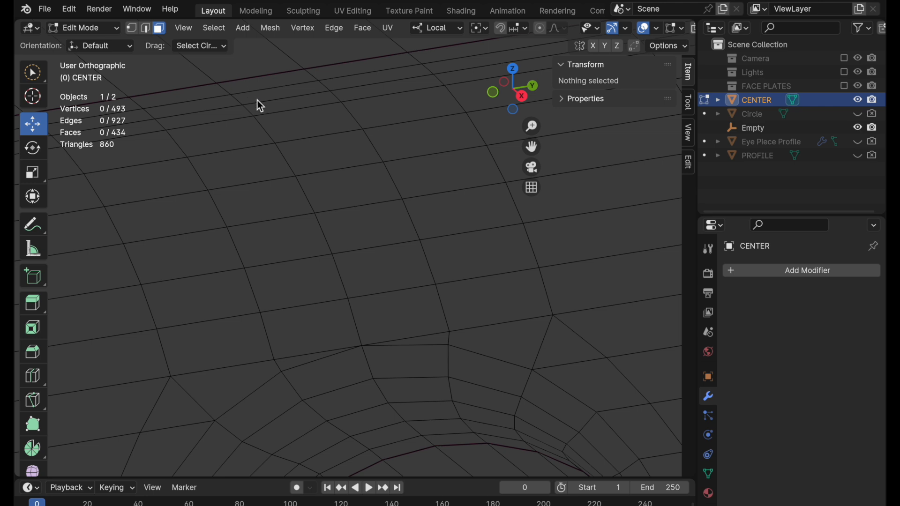
{"action": "middle_click_drag", "start_coordinate": [339, 272], "coordinate": [357, 198], "text": "shift"}
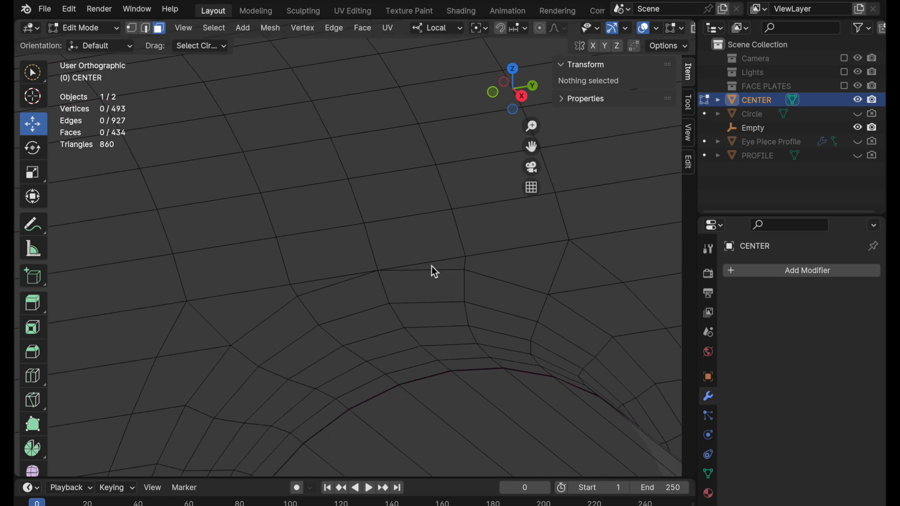
{"action": "left_click", "coordinate": [132, 28]}
{"action": "left_click", "coordinate": [308, 300]}
{"action": "left_click", "coordinate": [292, 287], "text": "shift"}
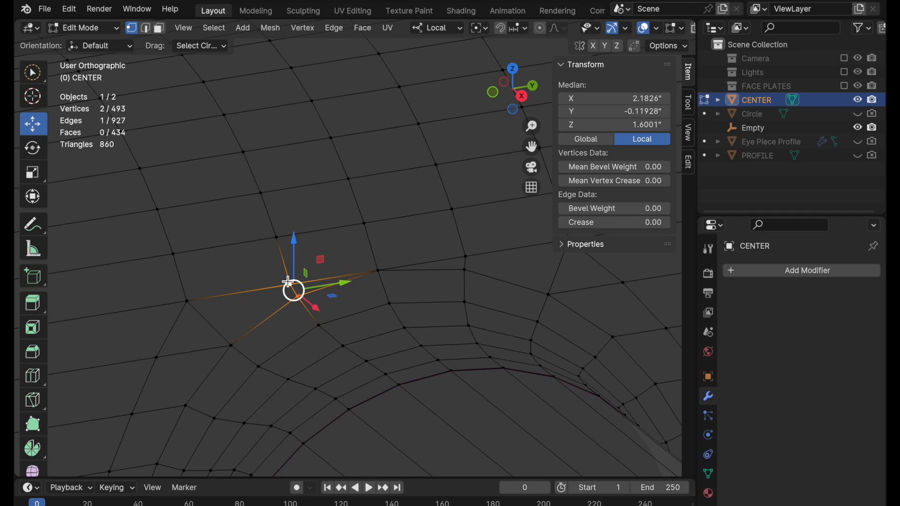
{"action": "right_click", "coordinate": [432, 282]}
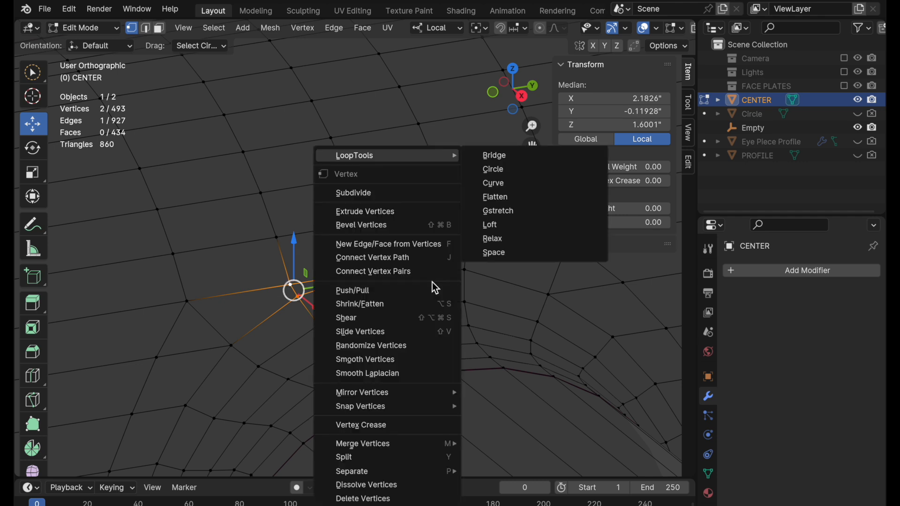
{"action": "mouse_move", "coordinate": [440, 446]}
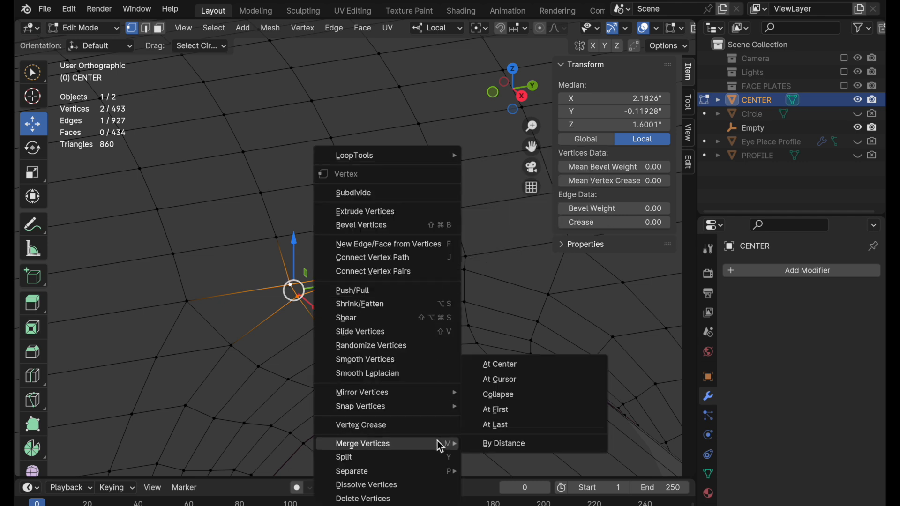
{"action": "left_click", "coordinate": [495, 426]}
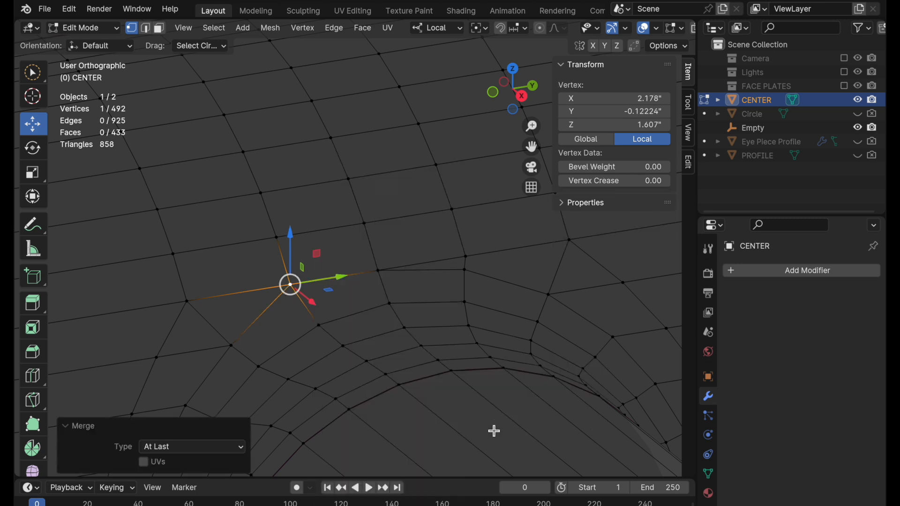
{"action": "mouse_move", "coordinate": [472, 263]}
{"action": "left_mouse_down"}
{"action": "mouse_move", "coordinate": [468, 274]}
{"action": "mouse_move", "coordinate": [466, 266]}
{"action": "left_mouse_up"}
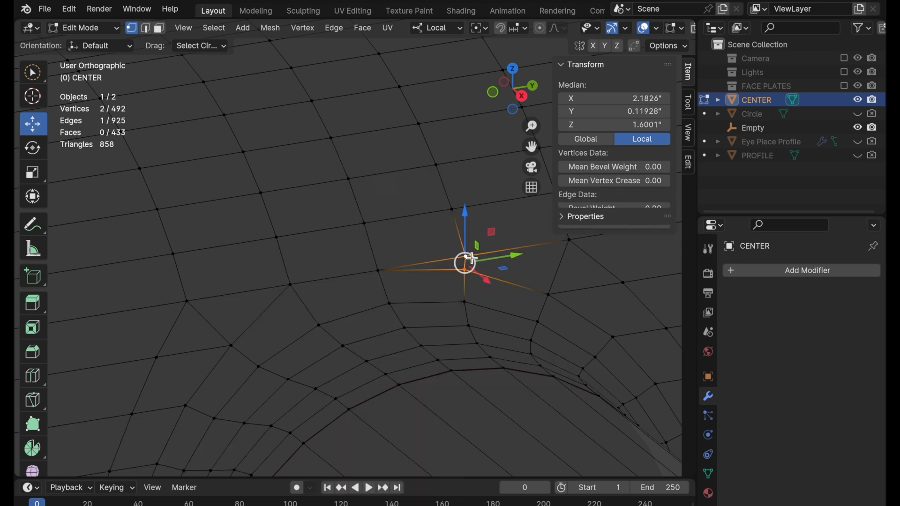
{"action": "key", "text": "shift+r"}
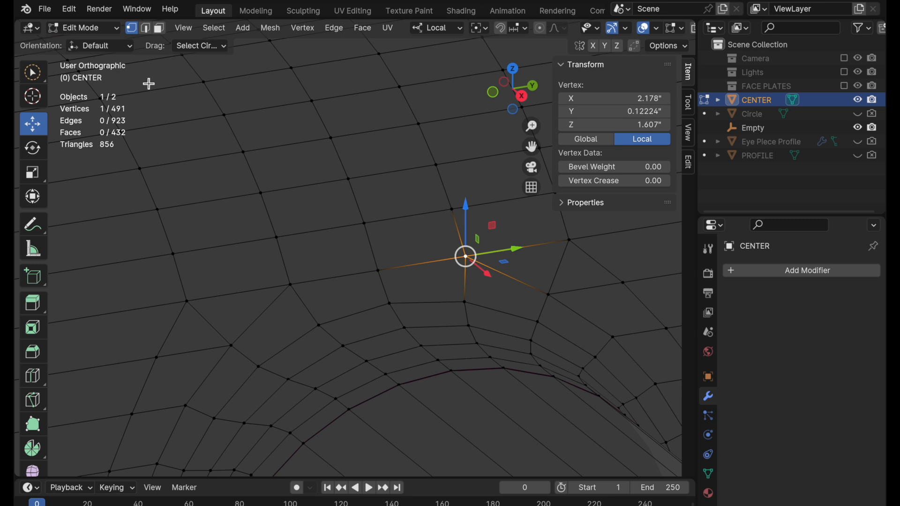
Dissolve the two mirrored diagonal edges at the upper corners of the face rings around the tube.
{"action": "left_click", "coordinate": [146, 28]}
{"action": "left_click", "coordinate": [210, 325]}
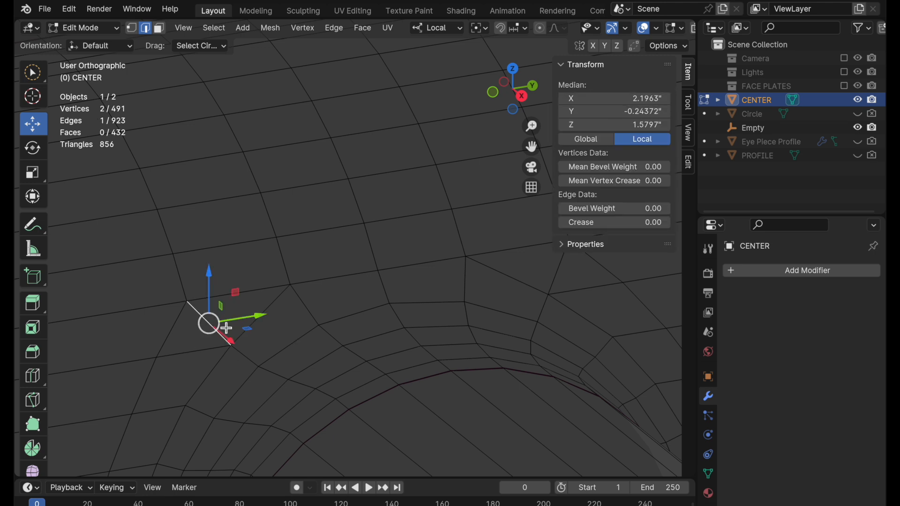
{"action": "middle_click_drag", "start_coordinate": [552, 277], "coordinate": [493, 297], "text": "shift"}
{"action": "left_click", "coordinate": [492, 297], "text": "shift"}
{"action": "right_click", "coordinate": [555, 306]}
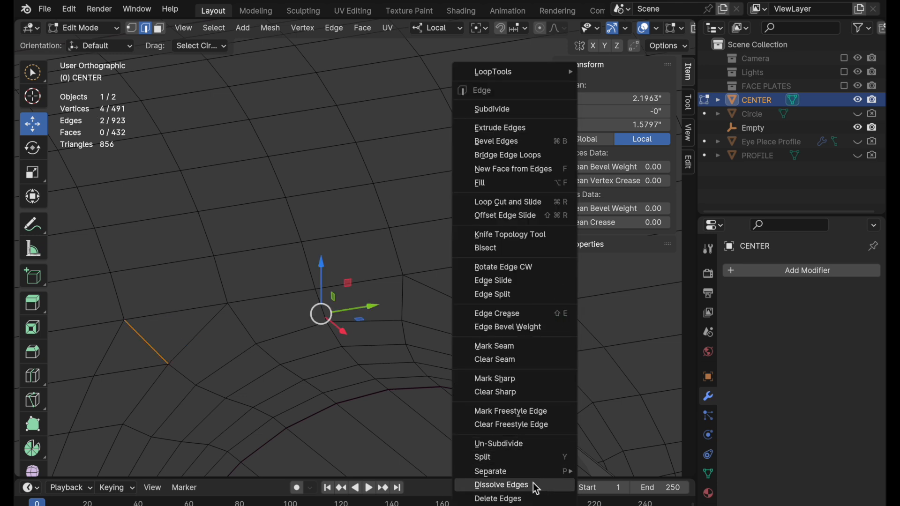
{"action": "left_click", "coordinate": [534, 485]}
Examine the face loops running over the body and around the tube opening by selecting them, and clear the selection.
{"action": "middle_click_drag", "start_coordinate": [407, 367], "coordinate": [520, 313], "text": "shift"}
{"action": "middle_click_drag", "start_coordinate": [446, 320], "coordinate": [444, 360], "text": "ctrl"}
{"action": "left_click", "coordinate": [159, 28]}
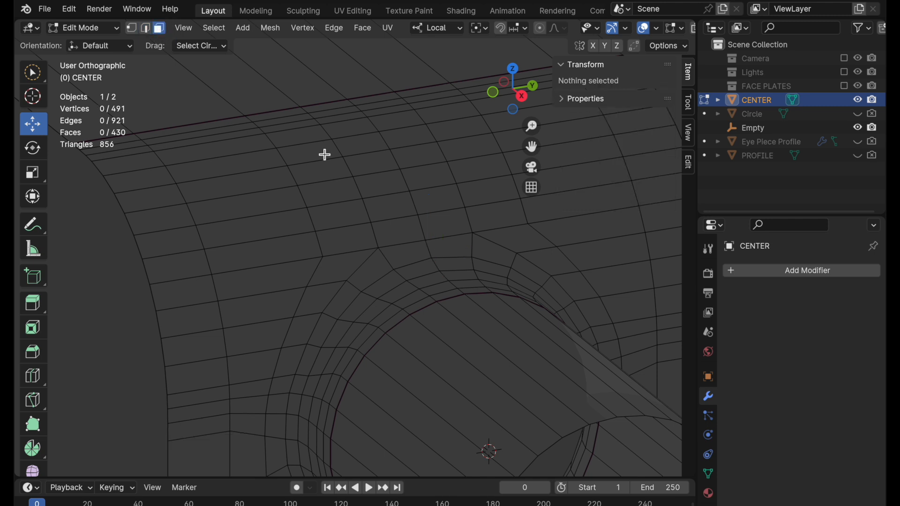
{"action": "left_click", "coordinate": [328, 184]}
{"action": "left_click", "coordinate": [327, 182], "text": "alt"}
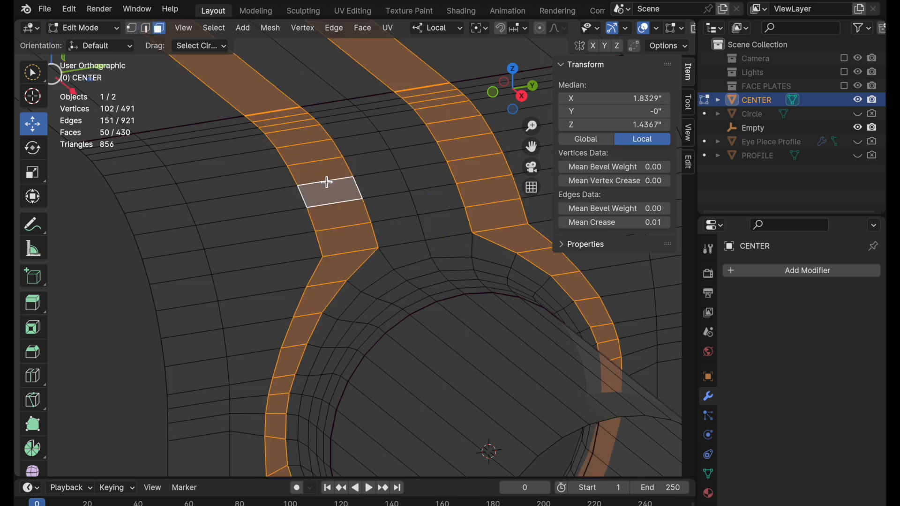
{"action": "middle_click_drag", "start_coordinate": [405, 292], "coordinate": [376, 302], "text": "ctrl"}
{"action": "left_click", "coordinate": [368, 205]}
{"action": "left_click", "coordinate": [367, 206], "text": "alt"}
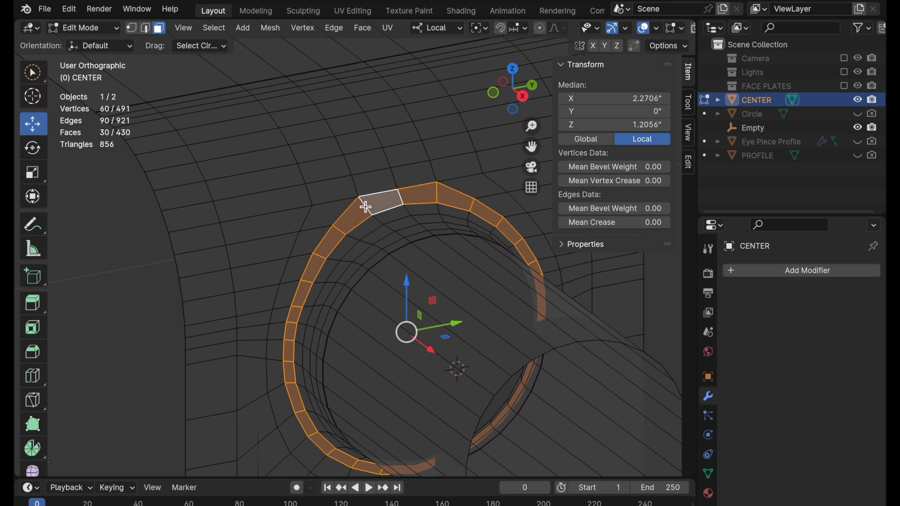
{"action": "middle_click_drag", "start_coordinate": [367, 270], "coordinate": [391, 269]}
{"action": "middle_click_drag", "start_coordinate": [399, 268], "coordinate": [352, 237], "text": "shift"}
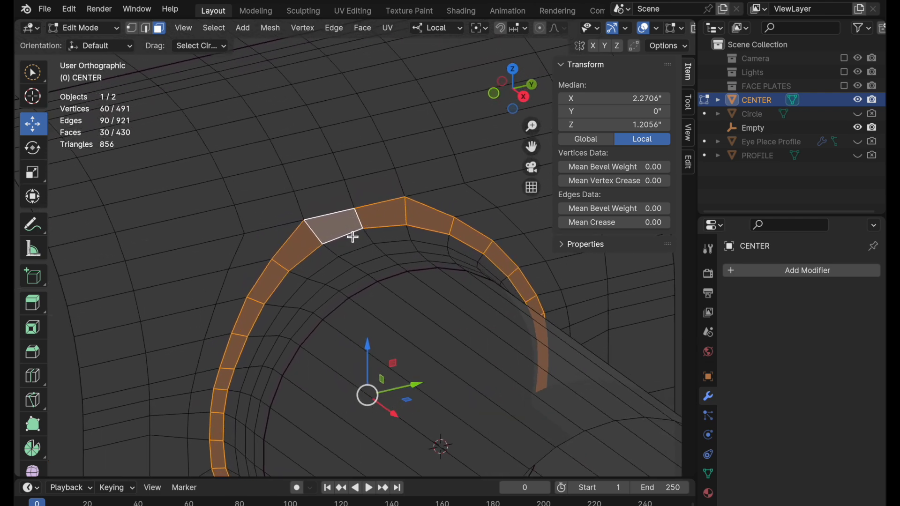
{"action": "left_click", "coordinate": [70, 372]}
Display the model in solid shading, leave mesh editing, and remove the Nizzo_Face_left material slot from CENTER.
{"action": "mouse_move", "coordinate": [300, 283]}
{"action": "middle_mouse_down", "text": "ctrl"}
{"action": "mouse_move", "coordinate": [244, 336]}
{"action": "mouse_move", "coordinate": [275, 375]}
{"action": "mouse_move", "coordinate": [297, 247]}
{"action": "mouse_move", "coordinate": [310, 243]}
{"action": "mouse_move", "coordinate": [294, 244]}
{"action": "mouse_move", "coordinate": [293, 273]}
{"action": "middle_mouse_up", "text": "ctrl"}
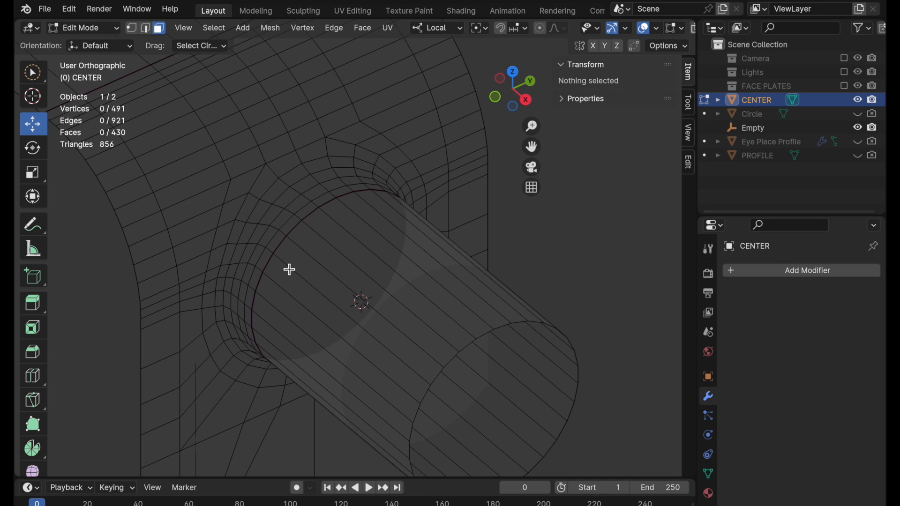
{"action": "scroll", "coordinate": [650, 27], "scroll_direction": "down", "scroll_amount": 5}
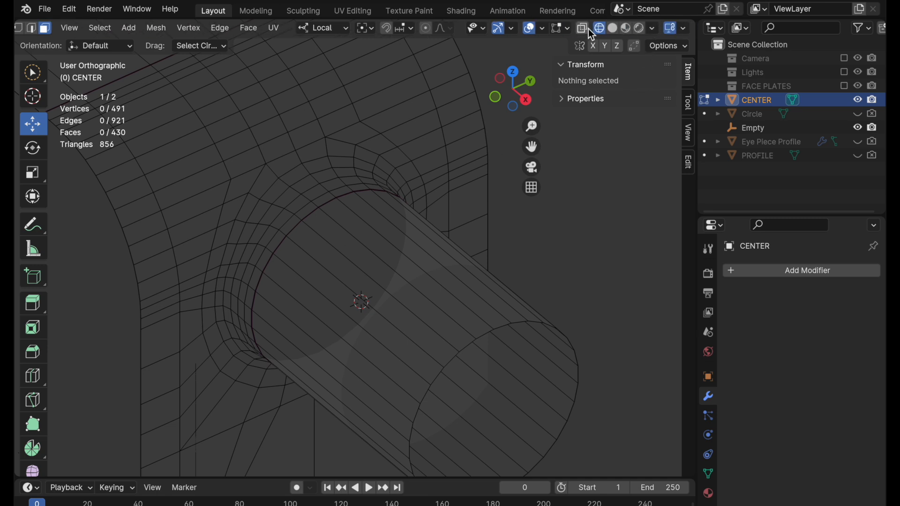
{"action": "left_click", "coordinate": [612, 28]}
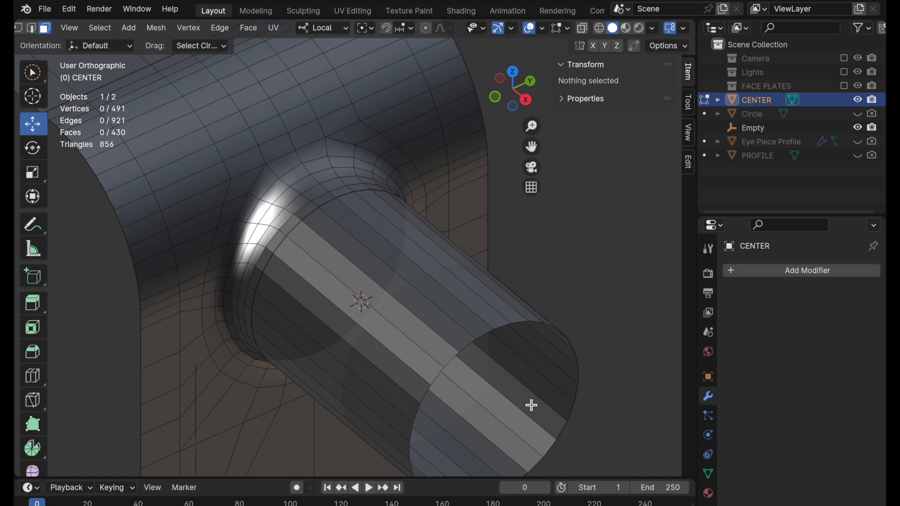
{"action": "key", "text": "Tab"}
{"action": "left_click", "coordinate": [708, 494]}
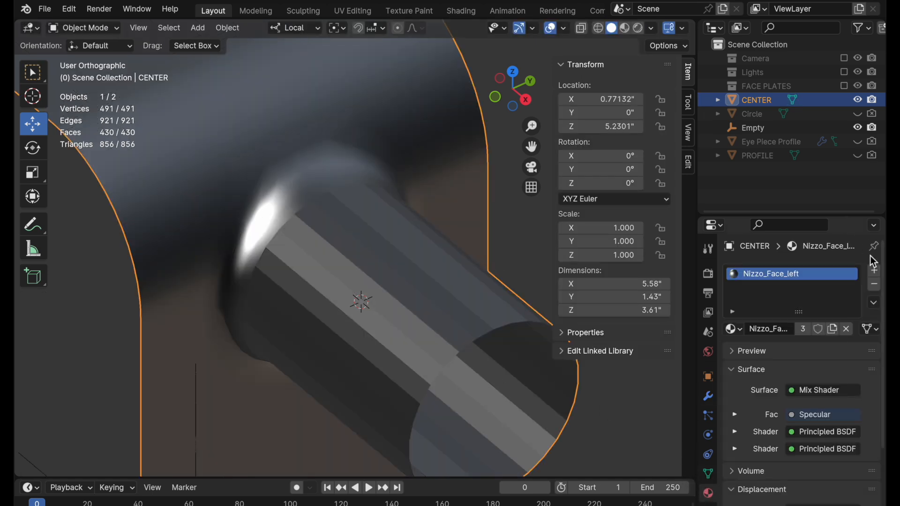
{"action": "left_click", "coordinate": [874, 285]}
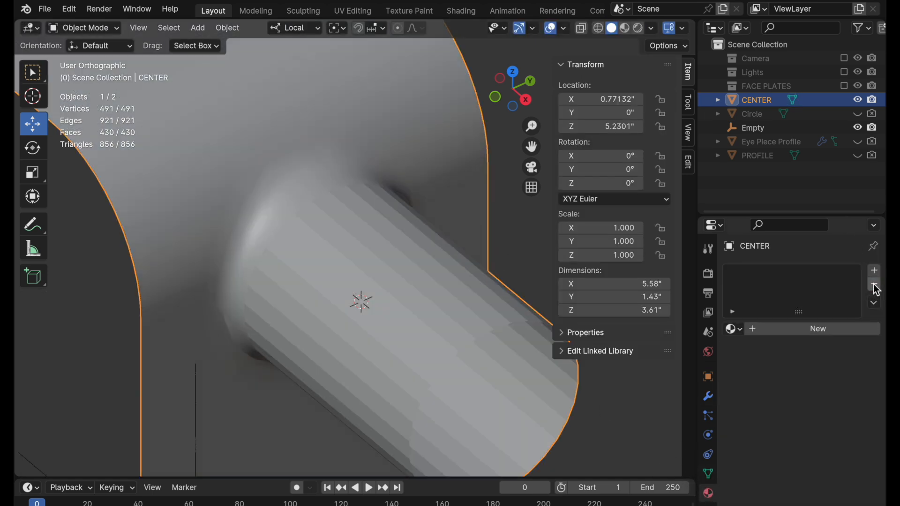
Apply Shade Auto Smooth to CENTER and inspect the tube's junction with the body.
{"action": "right_click", "coordinate": [334, 259]}
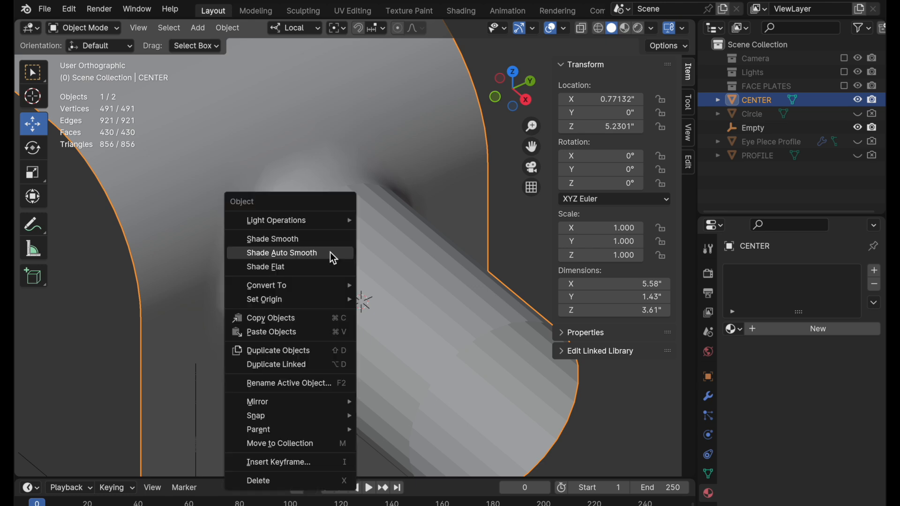
{"action": "left_click", "coordinate": [334, 259]}
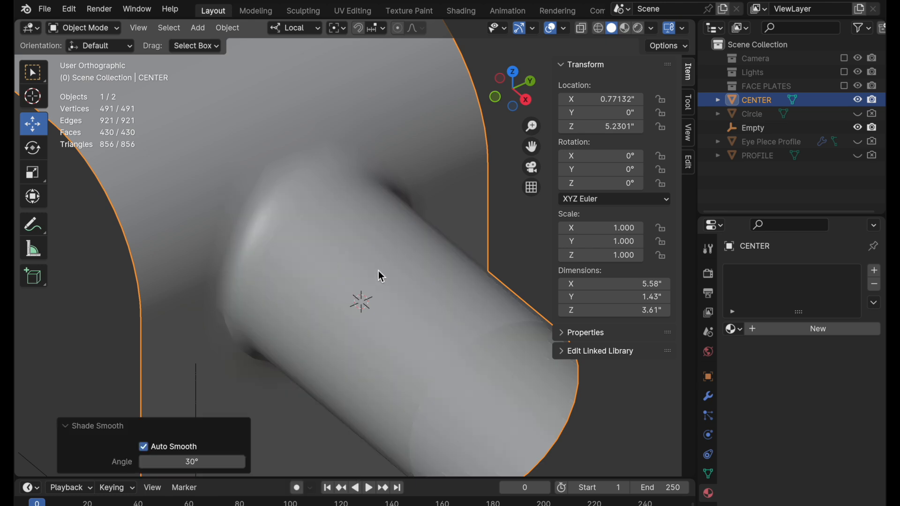
{"action": "middle_click_drag", "start_coordinate": [348, 263], "coordinate": [349, 273]}
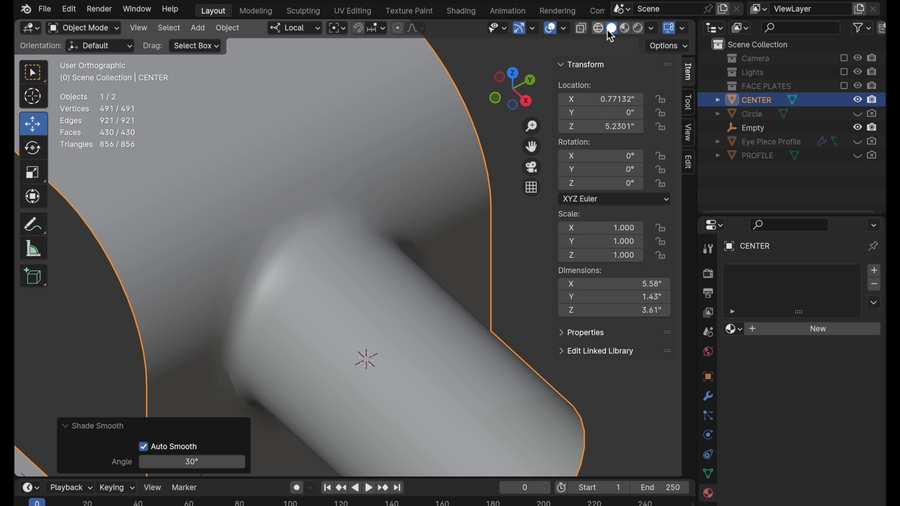
Turn on the Face Orientation overlay to check which way CENTER's faces point.
{"action": "left_click", "coordinate": [648, 29]}
{"action": "left_click", "coordinate": [567, 28]}
{"action": "left_click", "coordinate": [505, 295]}
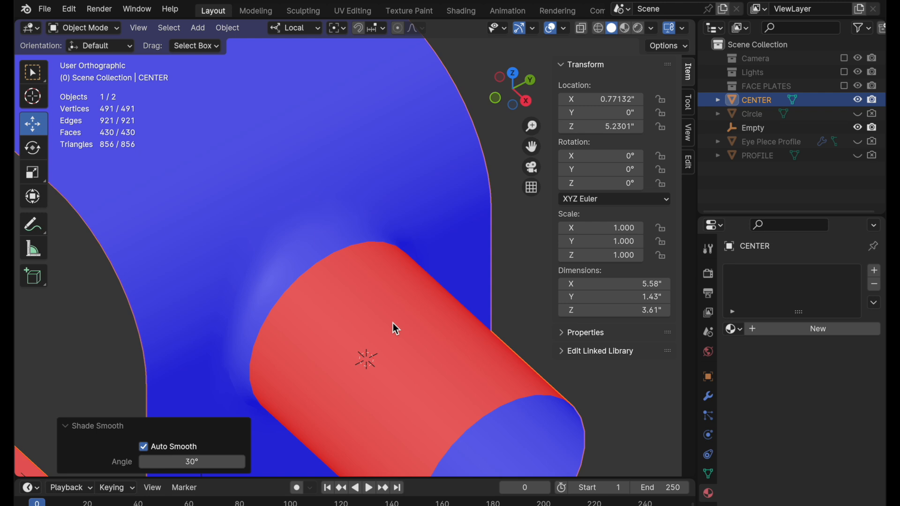
Recalculate the normals of all CENTER's faces to the outside and clear the selection.
{"action": "key", "text": "Tab"}
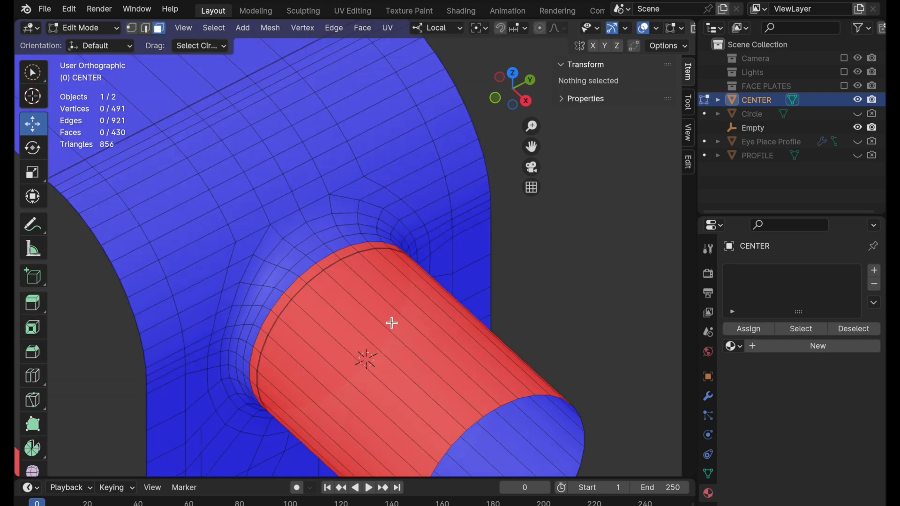
{"action": "key", "text": "a"}
{"action": "left_click", "coordinate": [275, 27]}
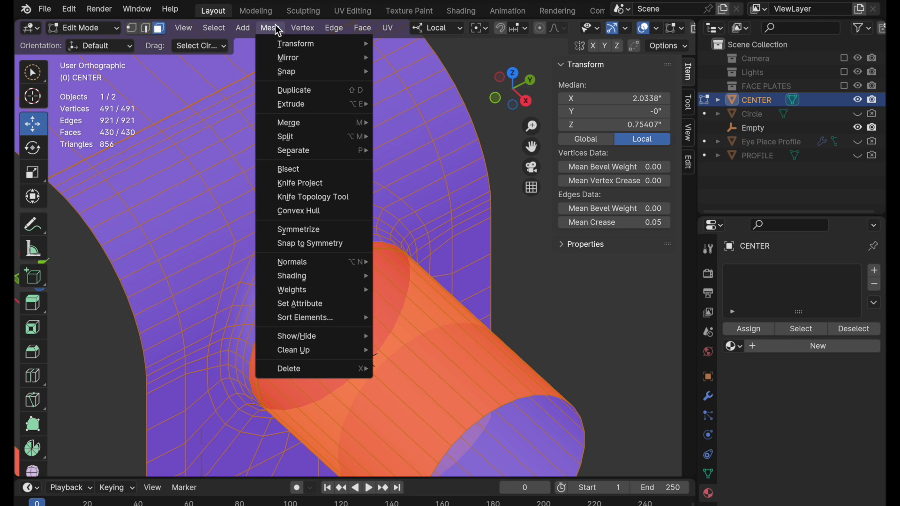
{"action": "mouse_move", "coordinate": [317, 264]}
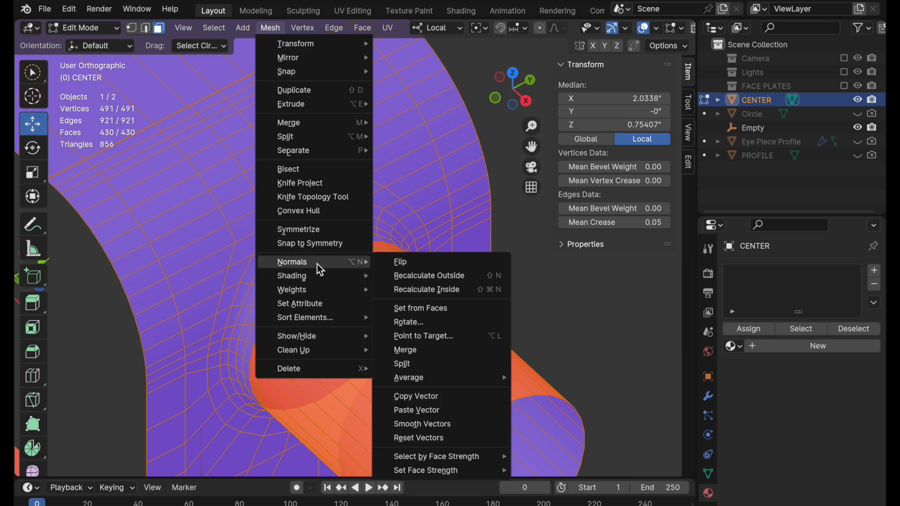
{"action": "left_click", "coordinate": [409, 276]}
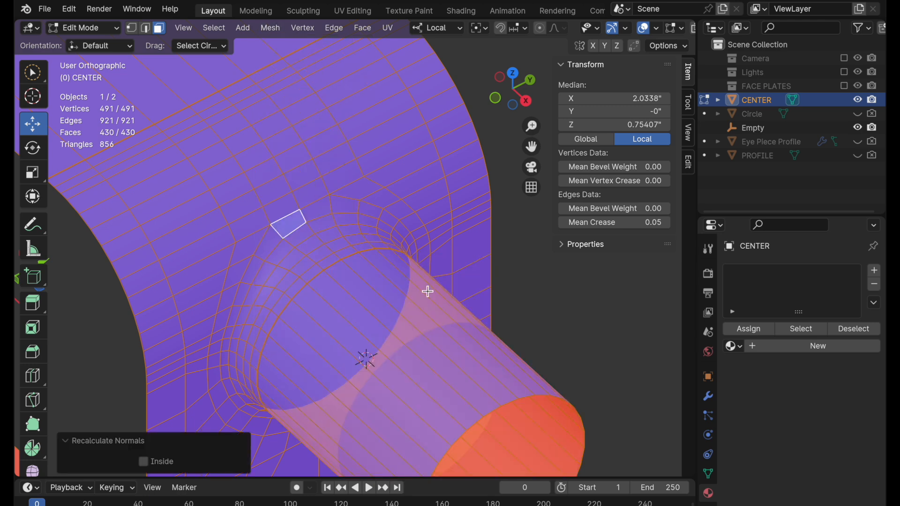
{"action": "left_click", "coordinate": [520, 333]}
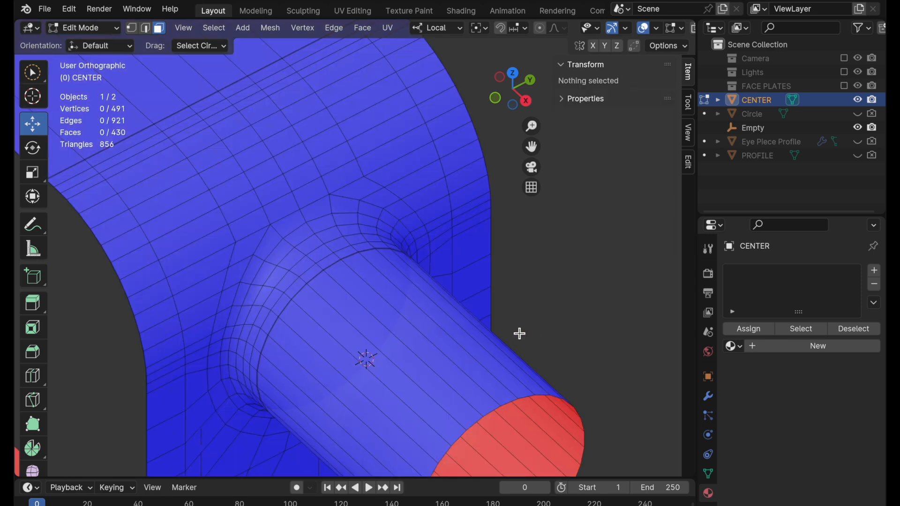
Turn off the Face Orientation overlay and give CENTER a new default material.
{"action": "left_click", "coordinate": [656, 28]}
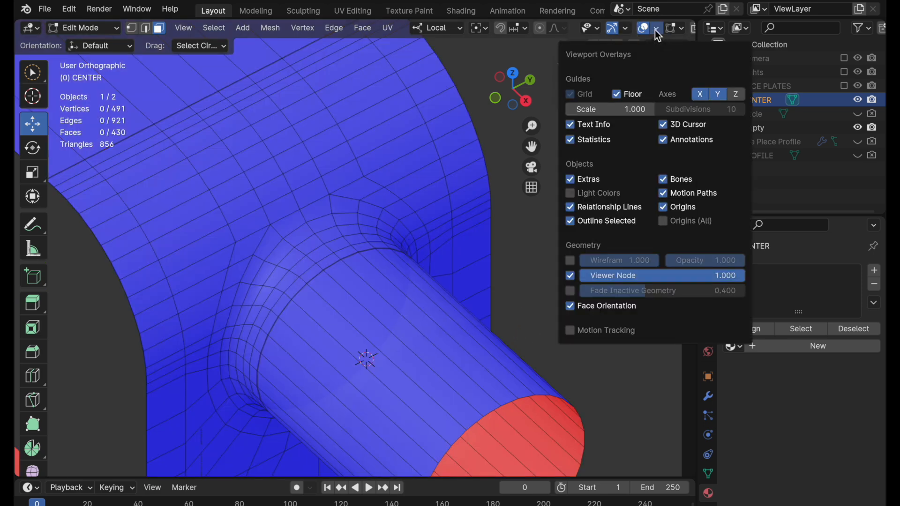
{"action": "left_click", "coordinate": [591, 307]}
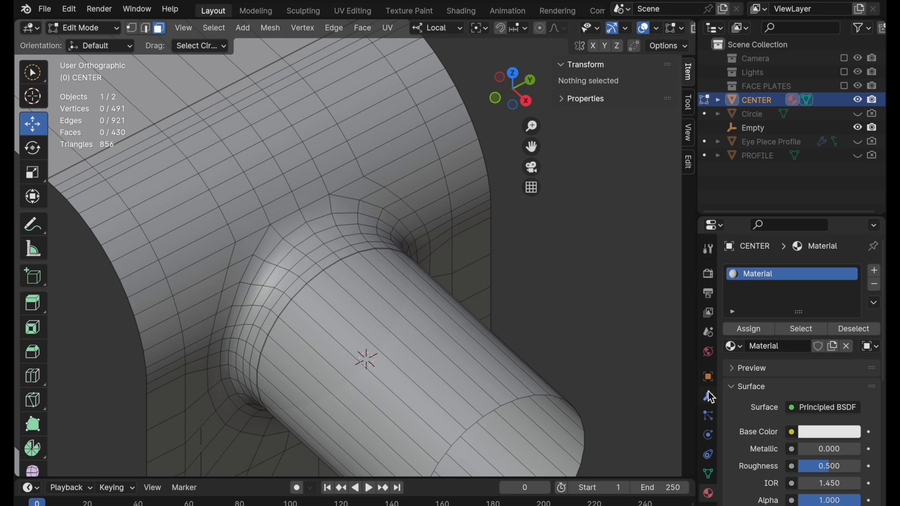
Add a Subdivision Surface modifier to CENTER and set its viewport level to 2.
{"action": "left_click", "coordinate": [710, 398]}
{"action": "left_click", "coordinate": [792, 272]}
{"action": "mouse_move", "coordinate": [789, 271]}
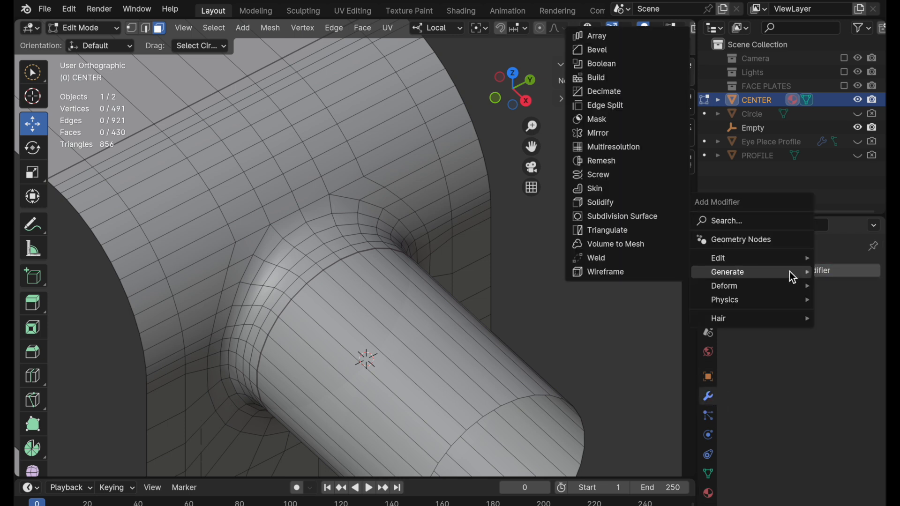
{"action": "left_click", "coordinate": [637, 220]}
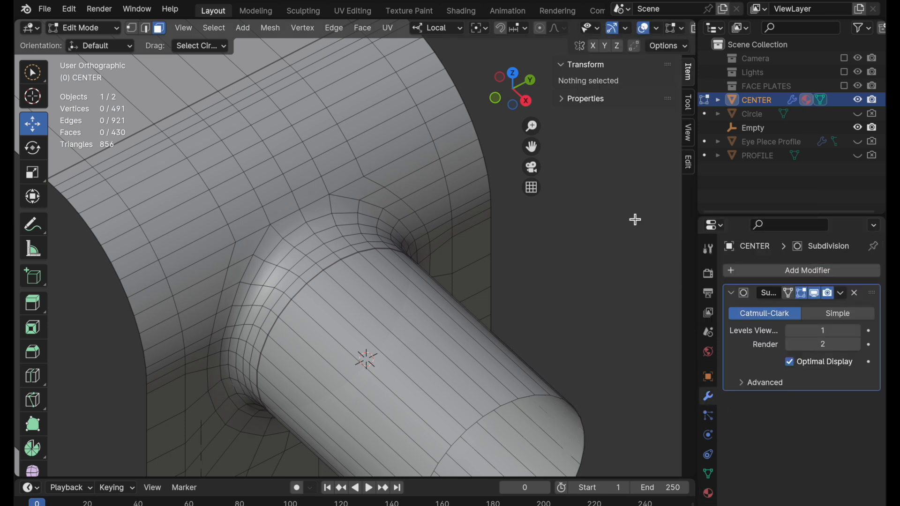
{"action": "left_click", "coordinate": [822, 331]}
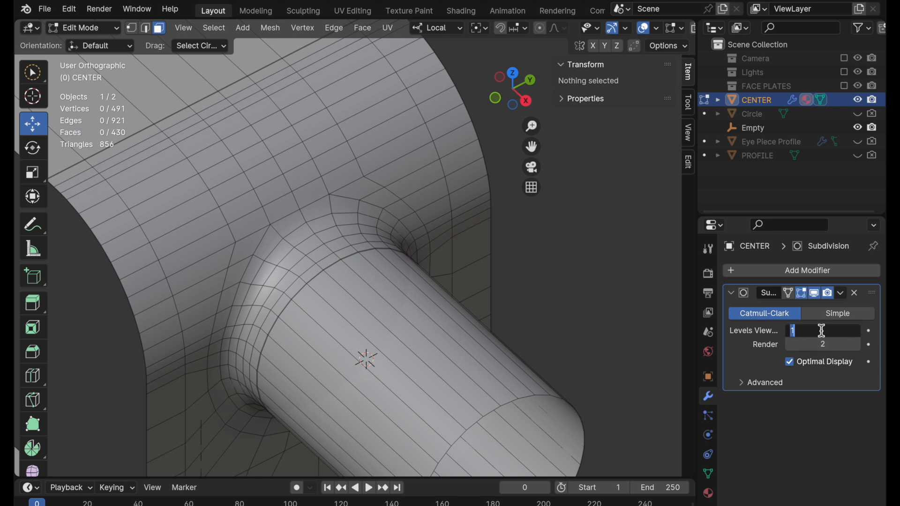
{"action": "type", "text": "2"}
{"action": "key", "text": "Return"}
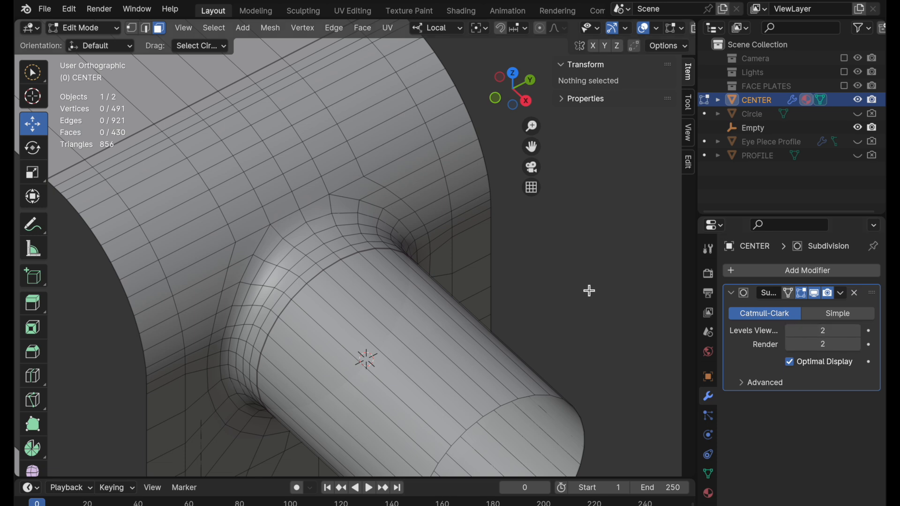
Leave mesh editing and examine the subdivided tube junction in perspective view from several angles.
{"action": "key", "text": "Tab"}
{"action": "middle_click_drag", "start_coordinate": [443, 283], "coordinate": [368, 360], "text": "ctrl"}
{"action": "middle_click_drag", "start_coordinate": [391, 352], "coordinate": [500, 233]}
{"action": "left_click", "coordinate": [532, 187]}
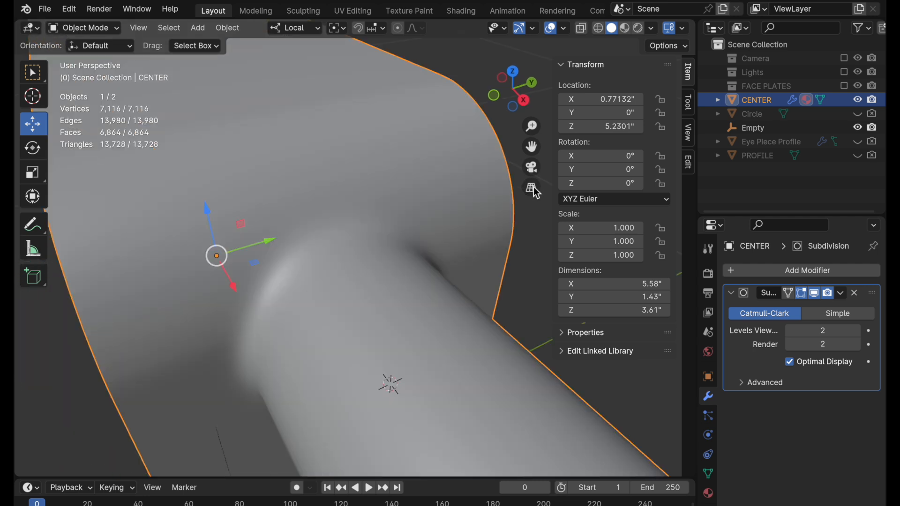
{"action": "scroll", "coordinate": [438, 212], "scroll_direction": "down", "scroll_amount": 5}
{"action": "middle_click_drag", "start_coordinate": [445, 241], "coordinate": [329, 306]}
{"action": "middle_click_drag", "start_coordinate": [300, 288], "coordinate": [320, 289]}
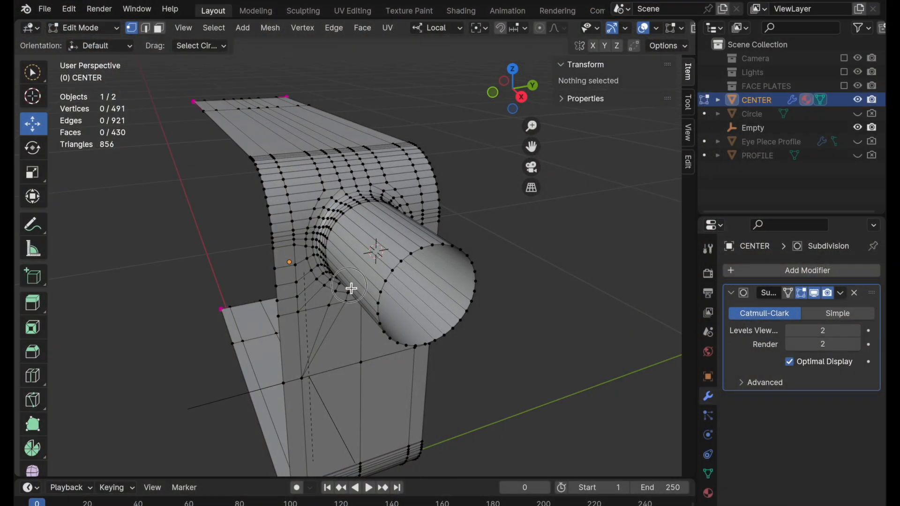
Examine CENTER's mesh topology around the tube, leave mesh editing, and view the finished shape from the opposite side.
{"action": "middle_click_drag", "start_coordinate": [351, 289], "coordinate": [351, 289]}
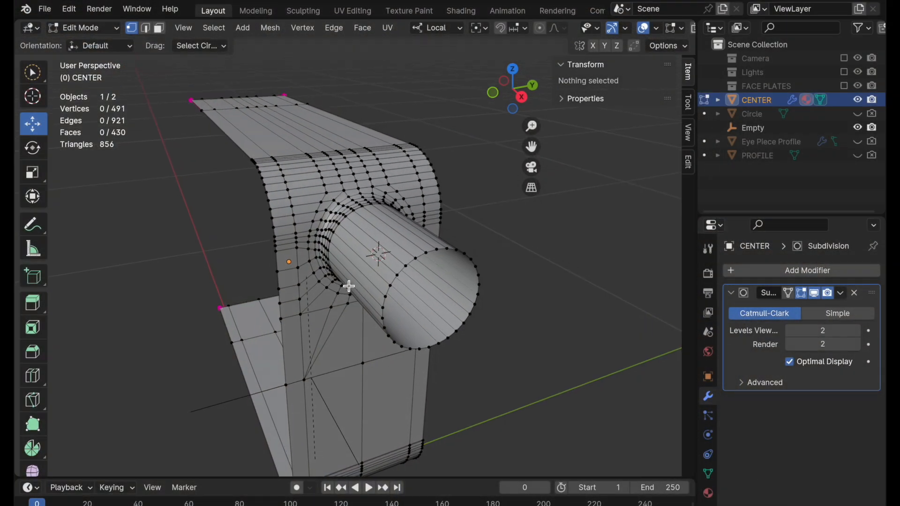
{"action": "middle_click_drag", "start_coordinate": [352, 291], "coordinate": [362, 301]}
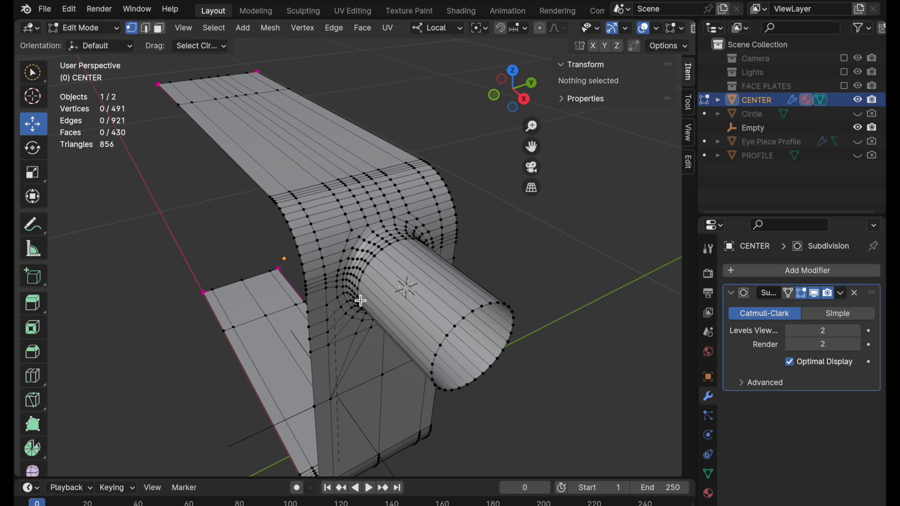
{"action": "scroll", "coordinate": [363, 297], "scroll_direction": "up", "scroll_amount": 5}
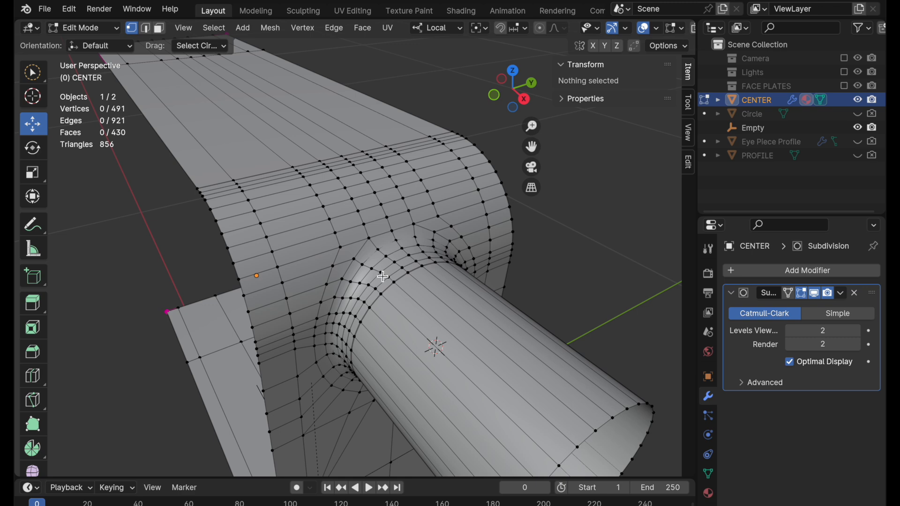
{"action": "scroll", "coordinate": [408, 202], "scroll_direction": "down", "scroll_amount": 5}
{"action": "middle_click_drag", "start_coordinate": [357, 284], "coordinate": [389, 292]}
{"action": "key", "text": "Tab"}
{"action": "middle_click_drag", "start_coordinate": [476, 272], "coordinate": [423, 275]}
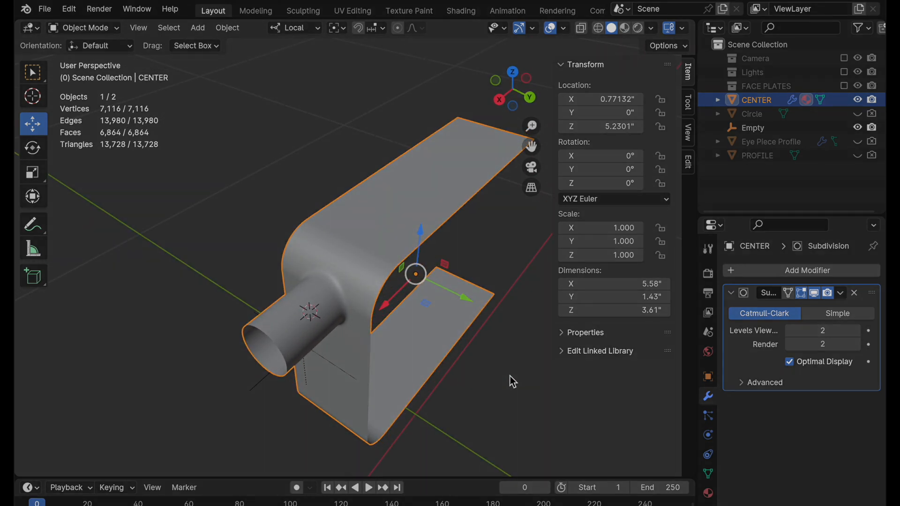